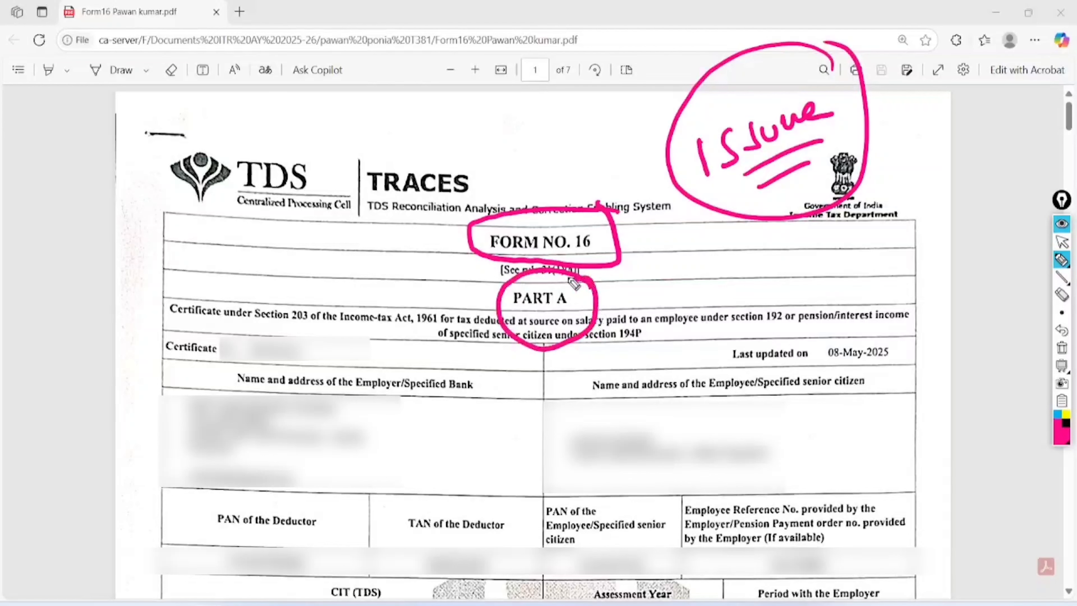
- Mark Part A with crosses and a tick, circling the employer and employee blocks and PAN
left_click_drag(633, 265, 608, 320)
left_click_drag(595, 276, 634, 306)
left_click_drag(658, 259, 643, 314)
left_click_drag(627, 274, 677, 299)
mouse_move(706, 256)
left_mouse_down()
mouse_move(704, 282)
mouse_move(810, 248)
left_mouse_up()
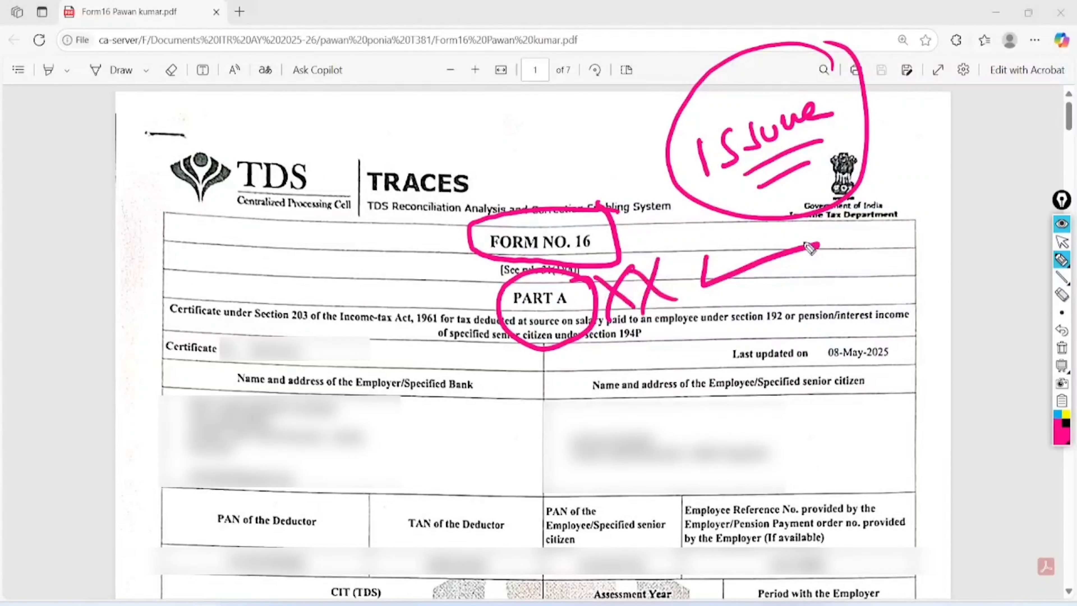
mouse_move(333, 324)
left_mouse_down()
mouse_move(213, 312)
mouse_move(381, 374)
mouse_move(244, 337)
left_mouse_up()
mouse_move(748, 392)
left_mouse_down()
mouse_move(638, 350)
mouse_move(656, 364)
left_mouse_up()
left_click_drag(314, 534, 522, 475)
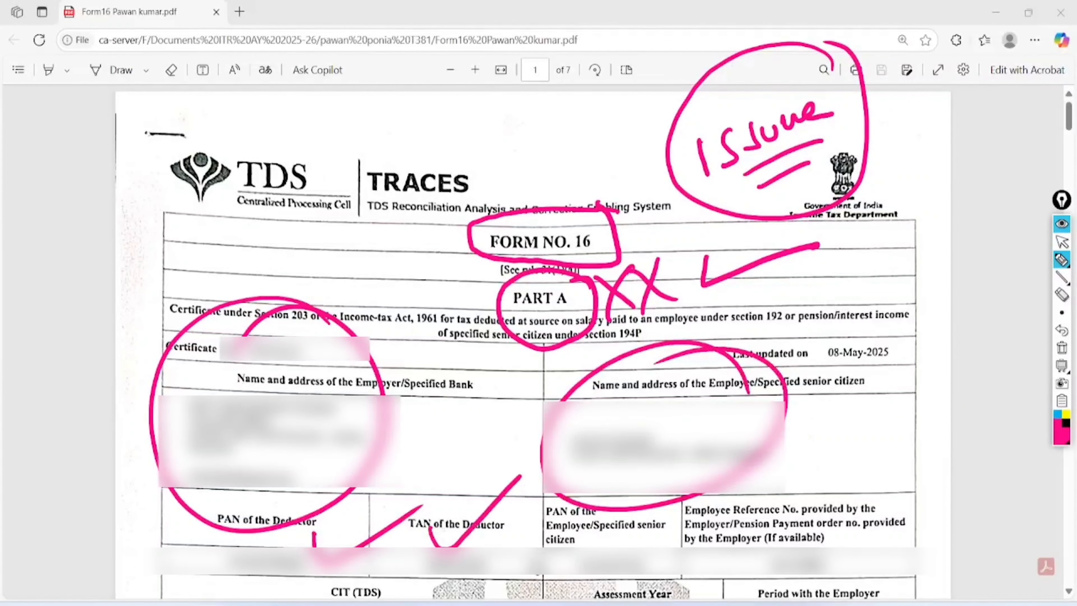
left_click_drag(558, 535, 662, 505)
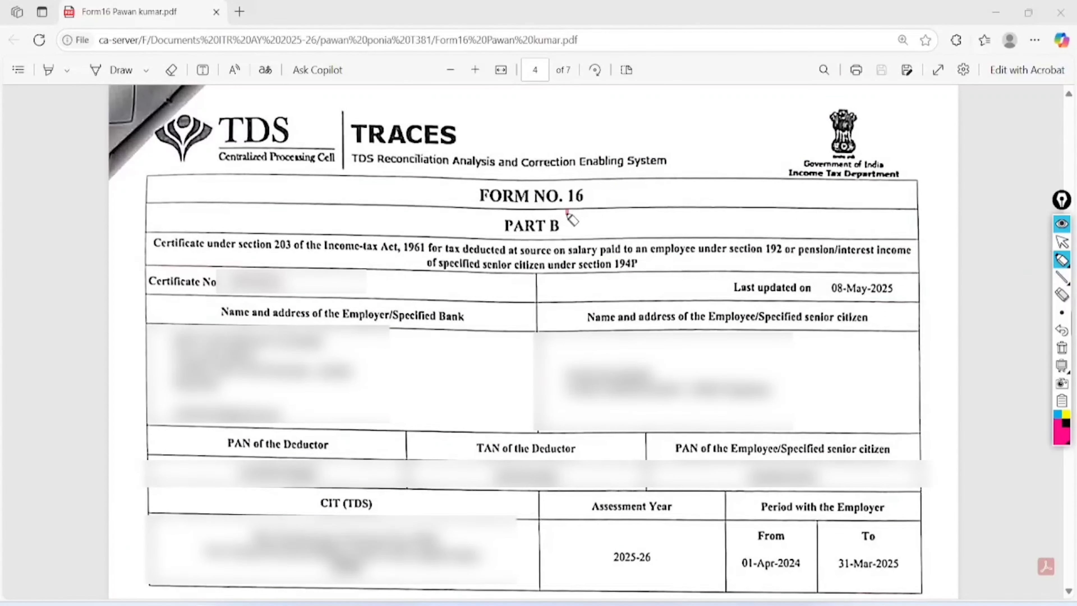
- Circle Part B's parties, TAN/PAN, period 01-Apr-2024 to 31-Mar-2025 and AY 2025-26
mouse_move(568, 209)
left_mouse_down()
mouse_move(530, 207)
mouse_move(500, 228)
mouse_move(575, 232)
mouse_move(571, 216)
left_mouse_up()
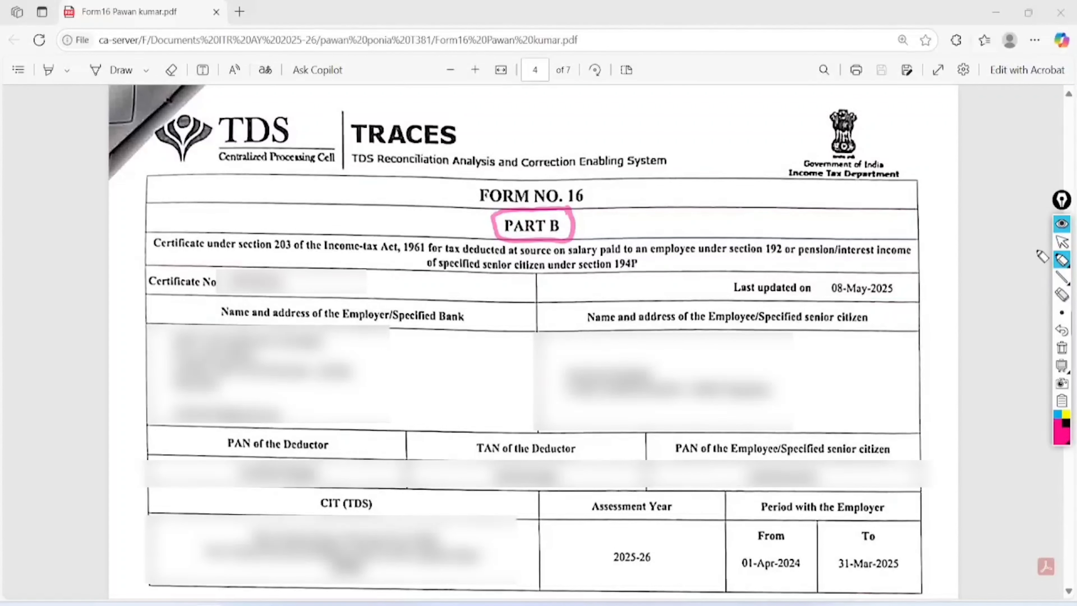
left_click_drag(586, 214, 680, 194)
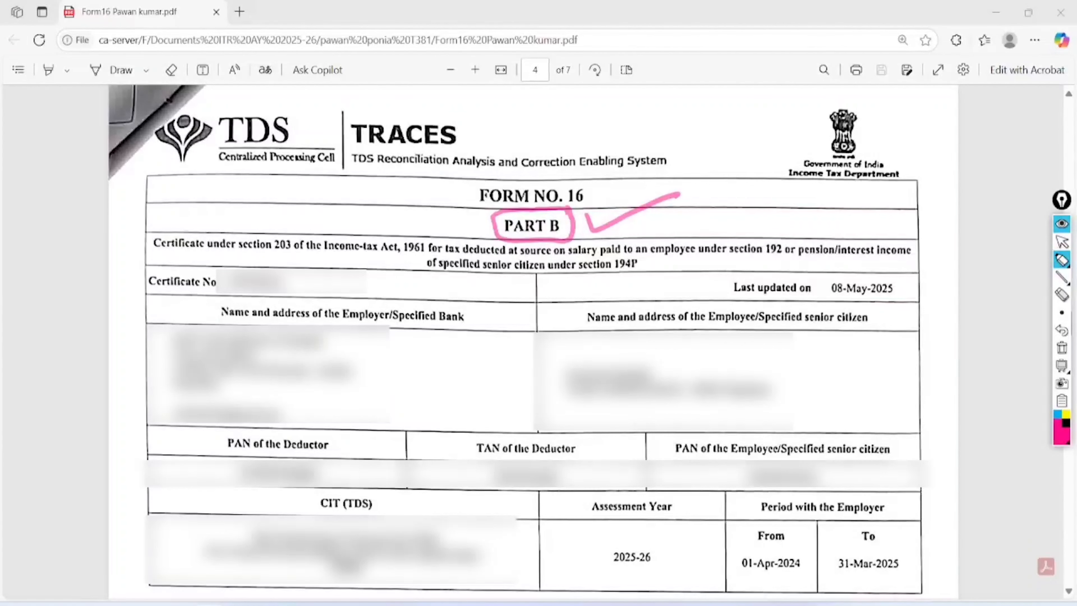
mouse_move(289, 257)
left_mouse_down()
mouse_move(208, 268)
mouse_move(337, 297)
mouse_move(229, 280)
left_mouse_up()
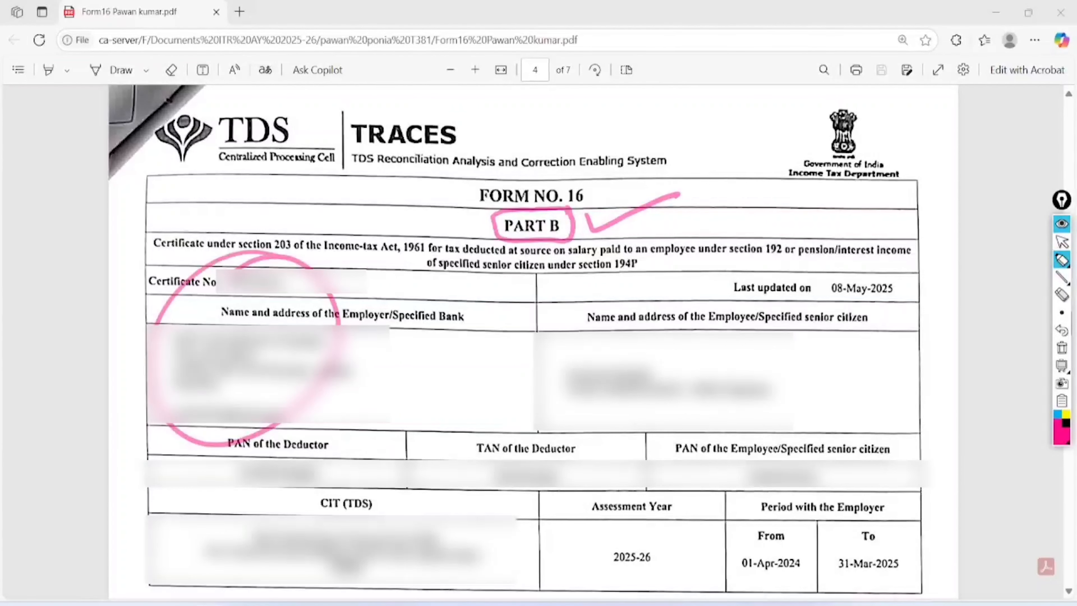
mouse_move(717, 307)
left_mouse_down()
mouse_move(690, 269)
mouse_move(692, 251)
mouse_move(638, 261)
left_mouse_up()
mouse_move(333, 459)
left_mouse_down()
mouse_move(350, 486)
mouse_move(454, 384)
left_mouse_up()
left_click_drag(457, 463, 584, 418)
mouse_move(683, 461)
left_mouse_down()
mouse_move(698, 483)
mouse_move(820, 420)
left_mouse_up()
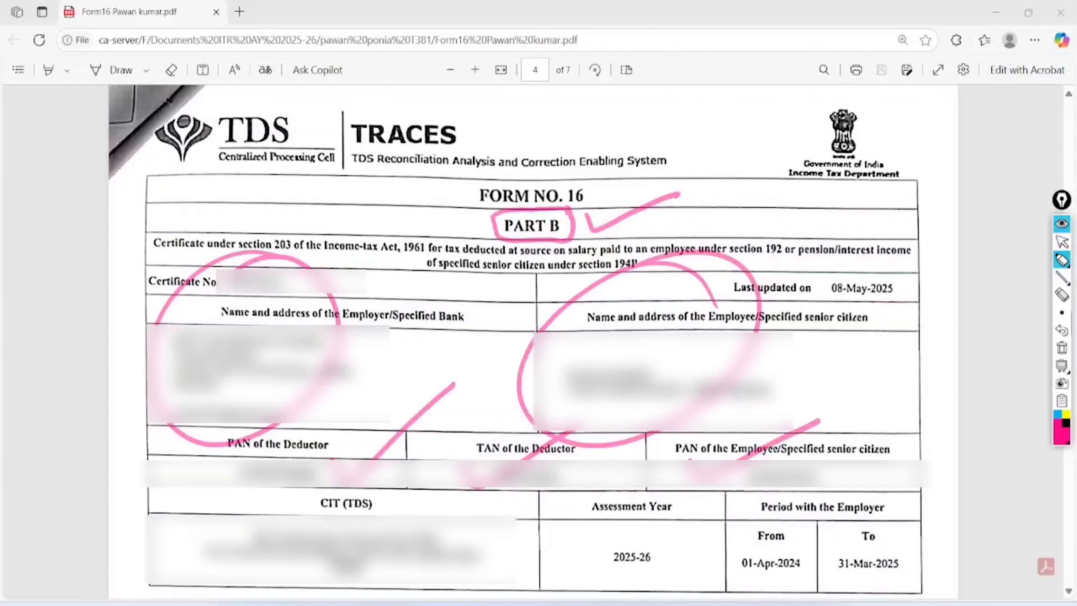
mouse_move(814, 531)
left_mouse_down()
mouse_move(721, 539)
mouse_move(812, 552)
mouse_move(763, 514)
left_mouse_up()
mouse_move(924, 488)
left_mouse_down()
mouse_move(911, 591)
mouse_move(873, 483)
left_mouse_up()
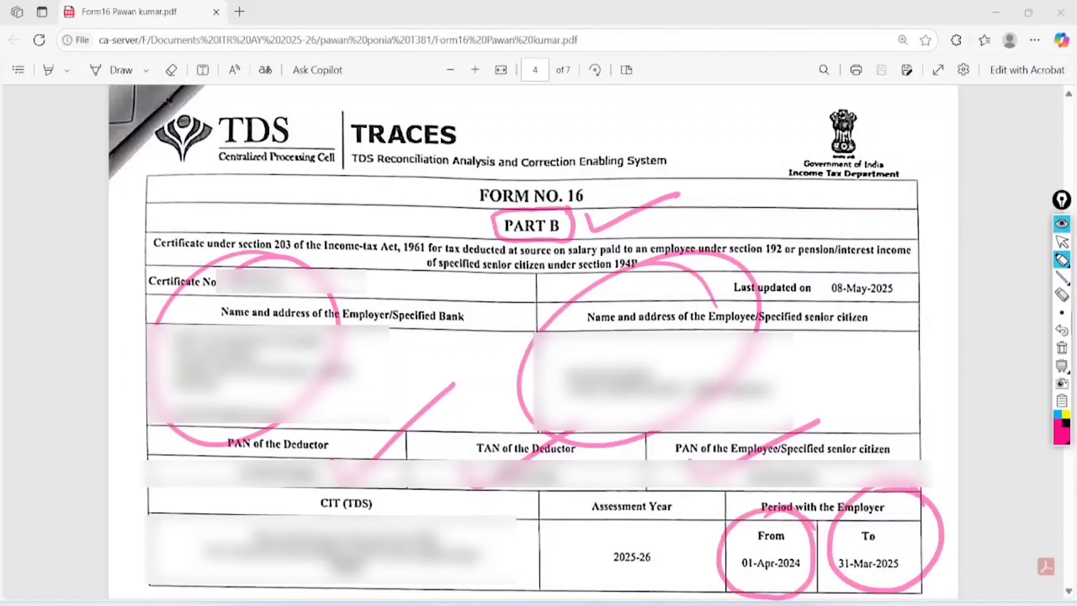
mouse_move(685, 511)
left_mouse_down()
mouse_move(568, 560)
mouse_move(695, 488)
left_mouse_up()
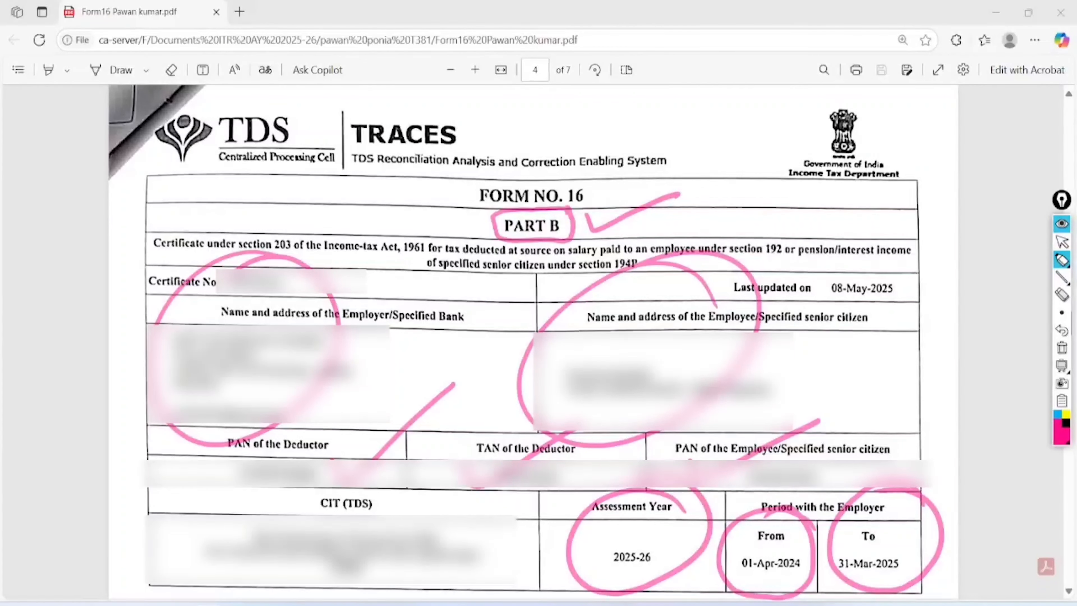
scroll(1019, 341, "down", 10)
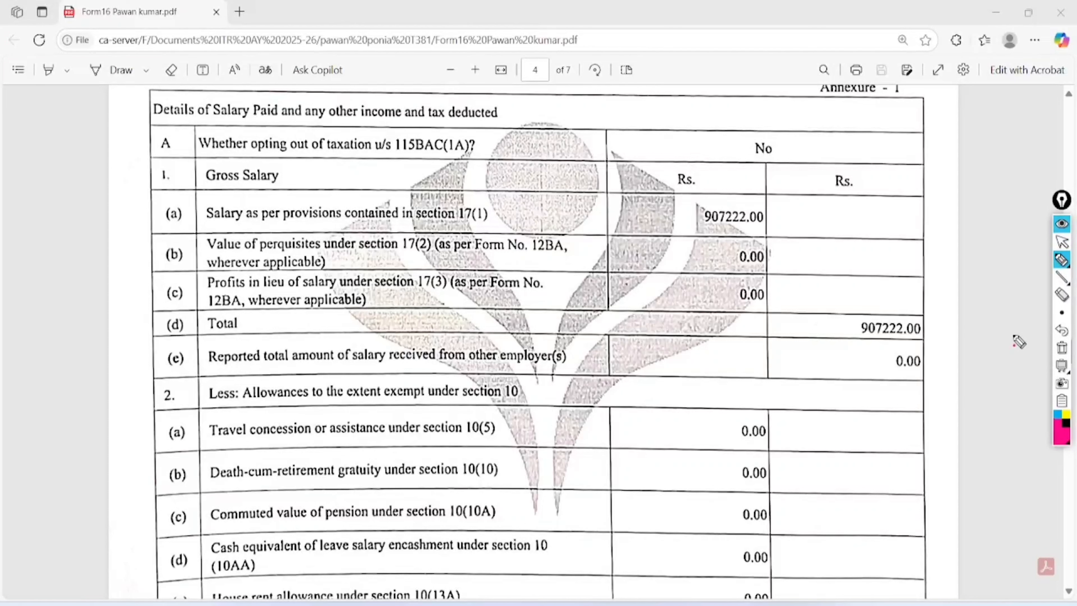
- Circle sections 17(1)–17(3) and the 907222.00 salary, then erase all the ink
mouse_move(507, 205)
left_mouse_down()
mouse_move(496, 190)
mouse_move(453, 215)
mouse_move(507, 197)
mouse_move(470, 195)
left_mouse_up()
mouse_move(424, 232)
left_mouse_down()
mouse_move(394, 263)
mouse_move(409, 229)
mouse_move(462, 261)
mouse_move(447, 274)
left_mouse_up()
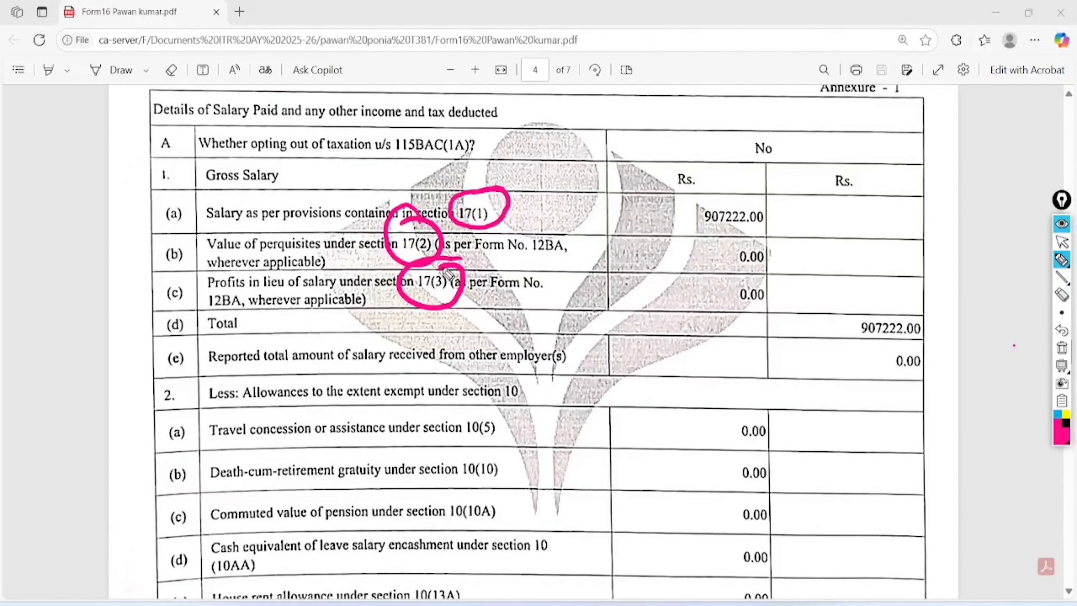
mouse_move(538, 219)
left_mouse_down()
mouse_move(583, 231)
mouse_move(667, 226)
left_mouse_up()
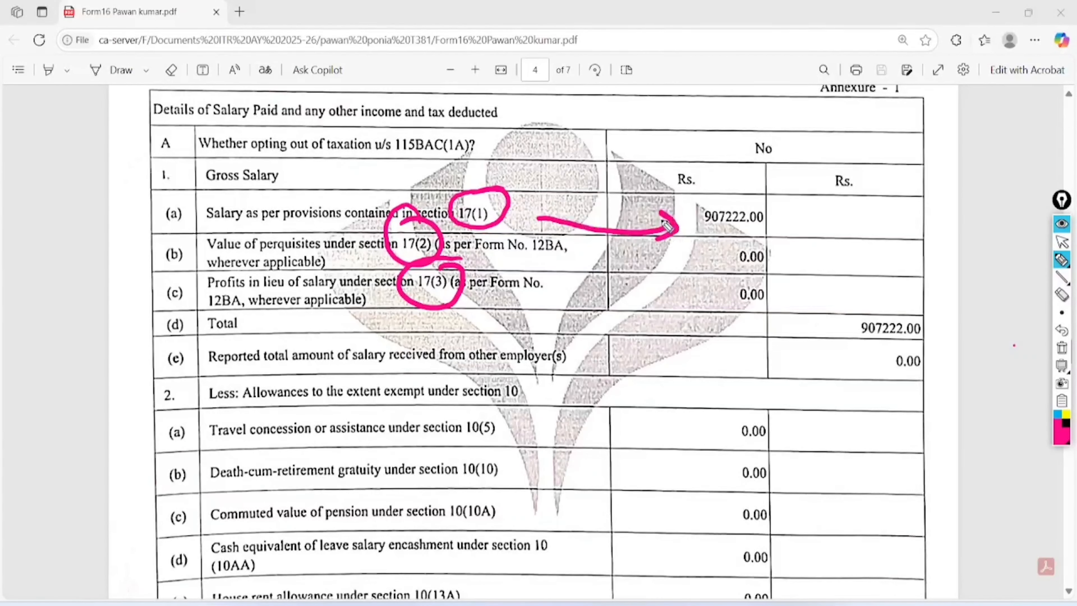
mouse_move(784, 208)
left_mouse_down()
mouse_move(767, 170)
mouse_move(729, 244)
mouse_move(751, 183)
left_mouse_up()
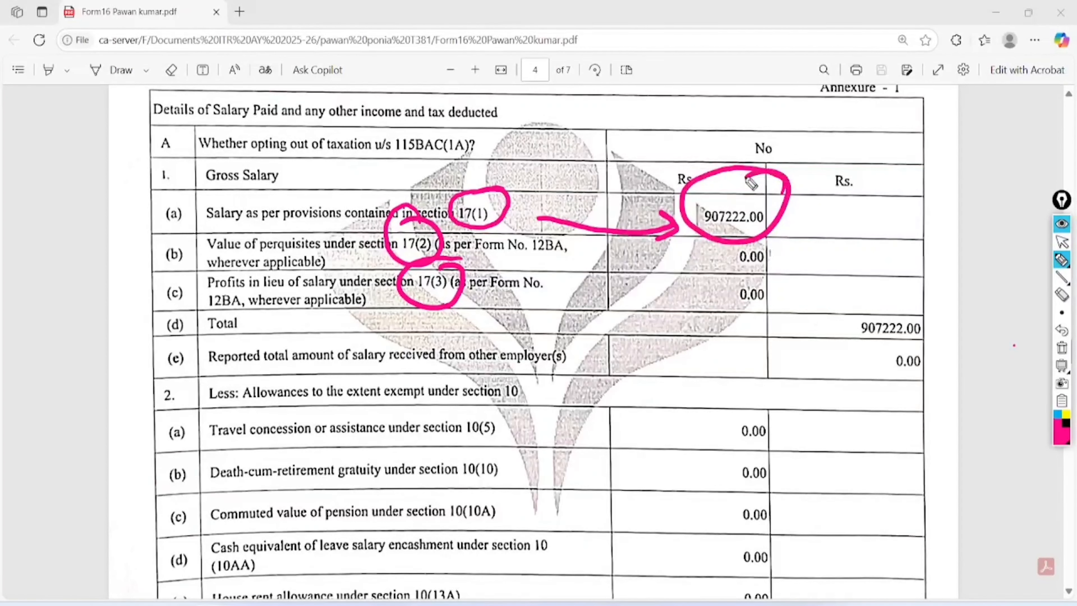
left_click(1062, 347)
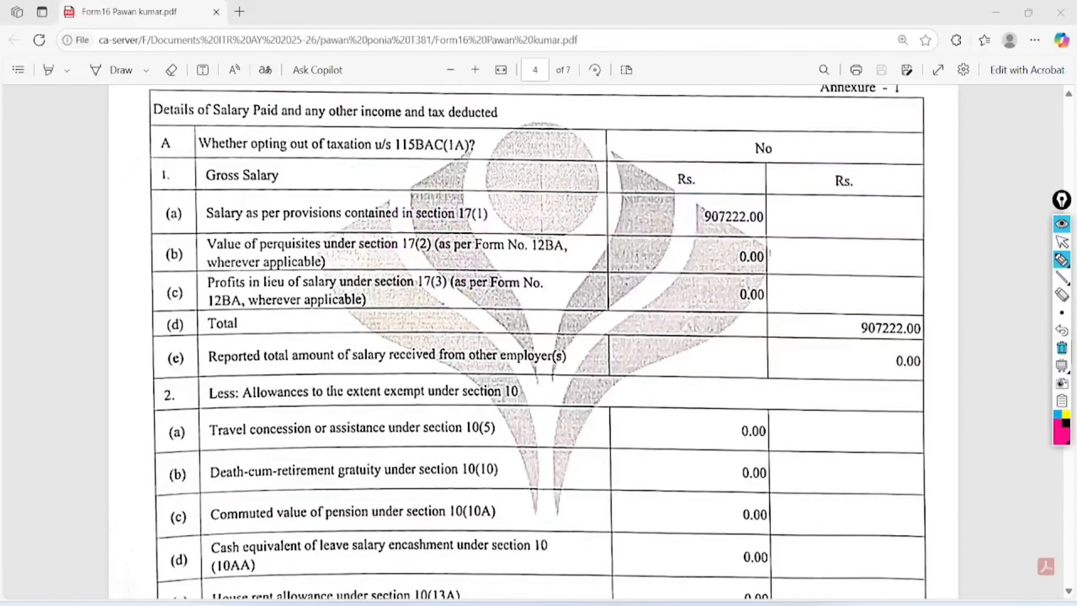
left_click(1062, 242)
left_click(1062, 260)
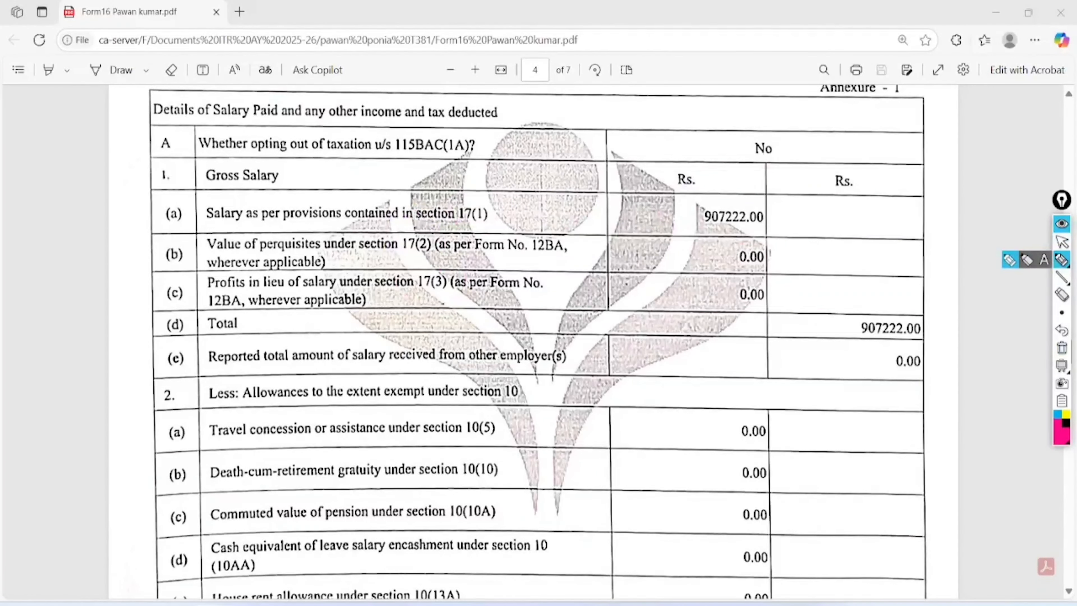
- Underline the 115BAC(1A) opt-out question, circle No, and note New regime versus yes/old
mouse_move(202, 160)
left_mouse_down()
mouse_move(473, 171)
mouse_move(409, 111)
mouse_move(183, 126)
mouse_move(187, 177)
left_mouse_up()
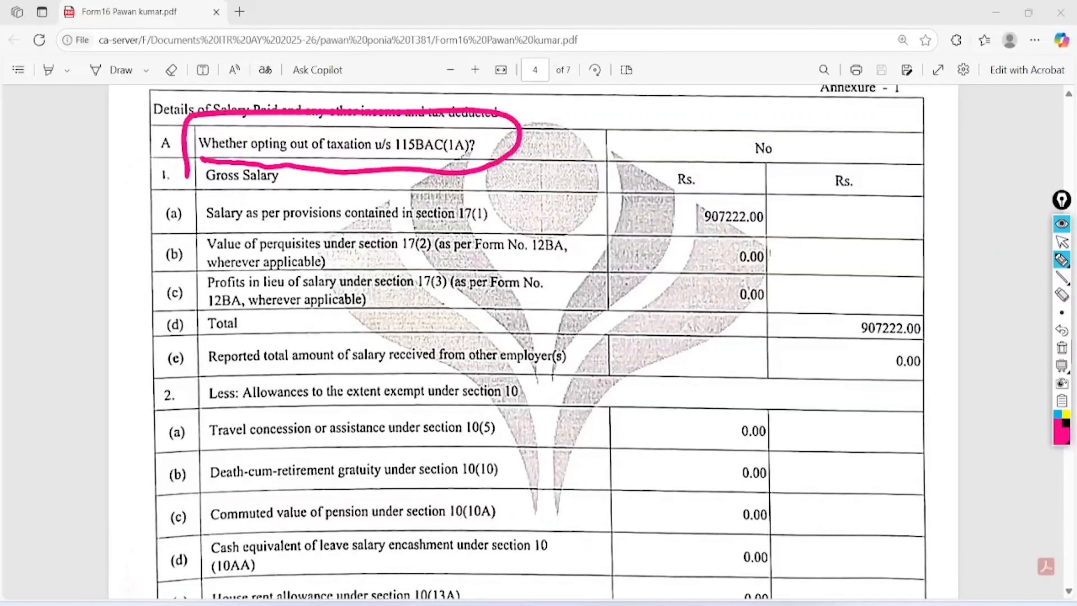
left_click_drag(517, 131, 653, 101)
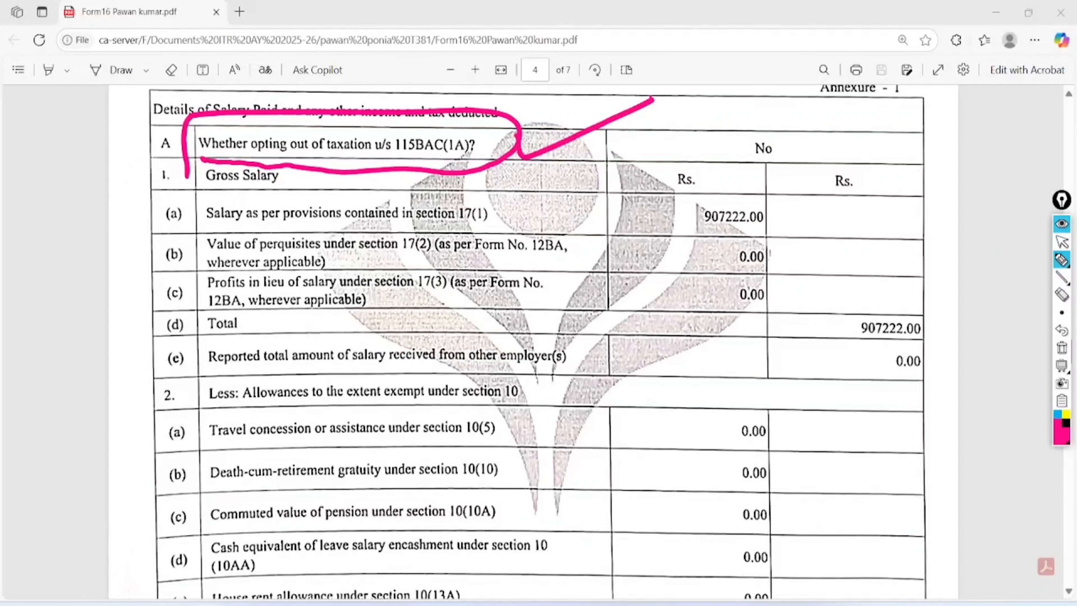
mouse_move(766, 135)
left_mouse_down()
mouse_move(753, 122)
mouse_move(789, 154)
mouse_move(723, 121)
left_mouse_up()
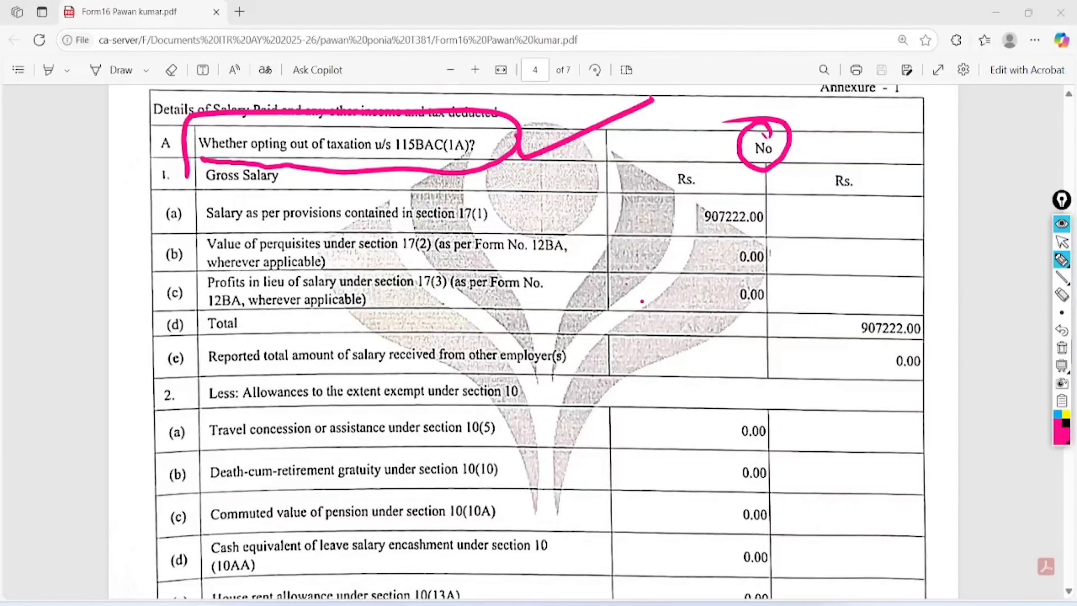
mouse_move(561, 256)
left_mouse_down()
mouse_move(568, 297)
mouse_move(582, 246)
mouse_move(605, 263)
mouse_move(633, 218)
mouse_move(560, 225)
mouse_move(661, 209)
mouse_move(627, 198)
left_mouse_up()
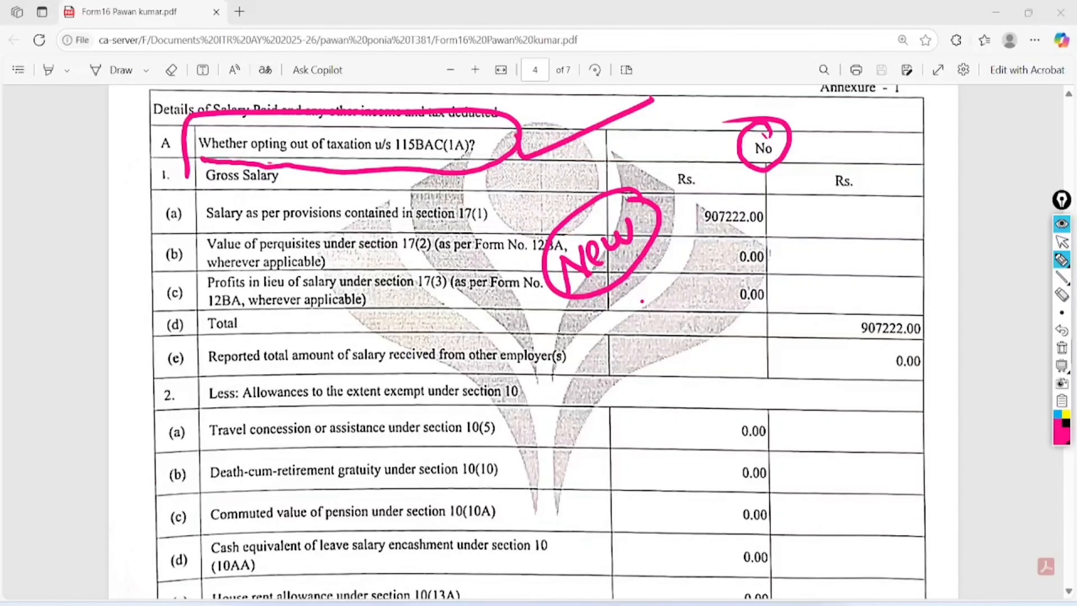
mouse_move(791, 147)
left_mouse_down()
mouse_move(825, 133)
mouse_move(898, 165)
mouse_move(926, 119)
mouse_move(921, 149)
left_mouse_up()
mouse_move(889, 193)
left_mouse_down()
mouse_move(888, 211)
mouse_move(902, 200)
left_mouse_up()
mouse_move(920, 176)
left_mouse_down()
mouse_move(912, 208)
mouse_move(939, 170)
mouse_move(930, 194)
left_mouse_up()
left_click_drag(900, 227, 952, 197)
mouse_move(903, 239)
left_mouse_down()
mouse_move(938, 216)
mouse_move(925, 169)
left_mouse_up()
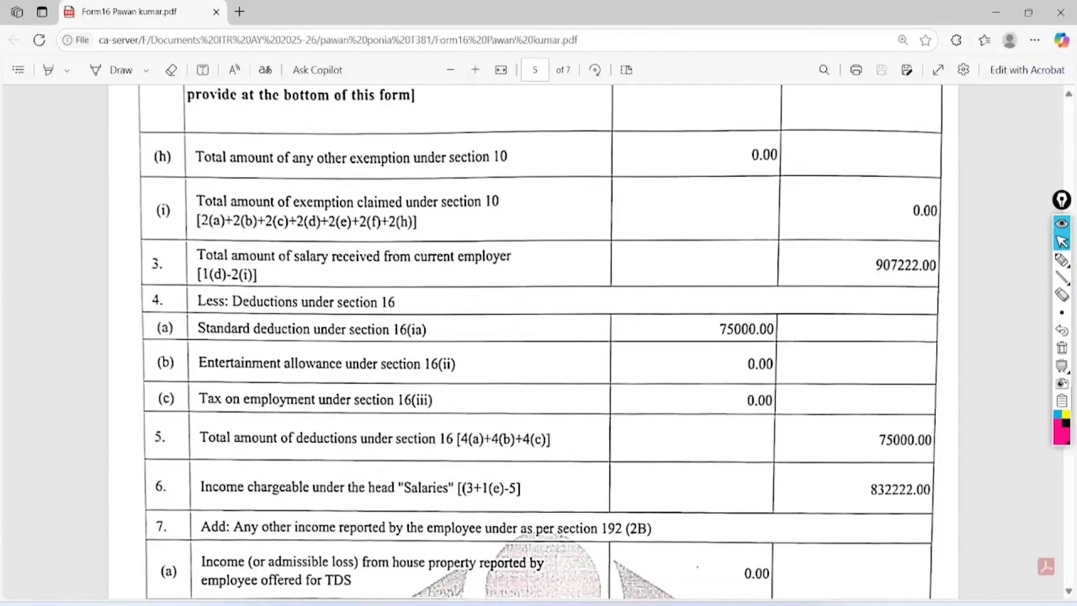
- Circle the 75000.00 standard deduction under 16(ia) and underline income chargeable 832222.00
left_click(1062, 259)
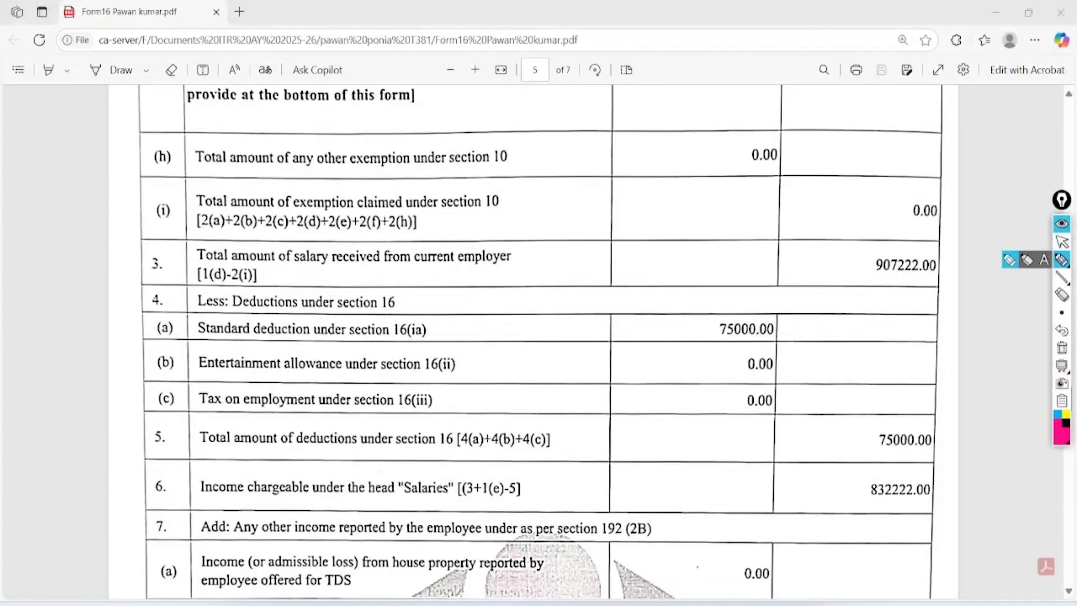
mouse_move(801, 285)
left_mouse_down()
mouse_move(726, 267)
mouse_move(751, 361)
mouse_move(754, 278)
left_mouse_up()
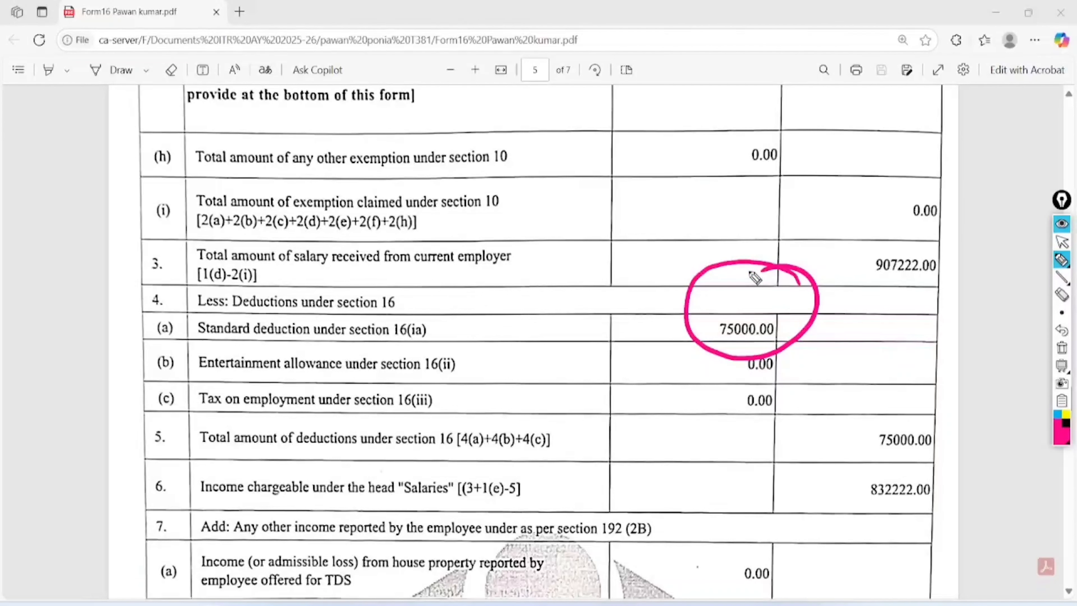
mouse_move(189, 337)
left_mouse_down()
mouse_move(248, 354)
mouse_move(475, 344)
mouse_move(200, 299)
mouse_move(193, 331)
left_mouse_up()
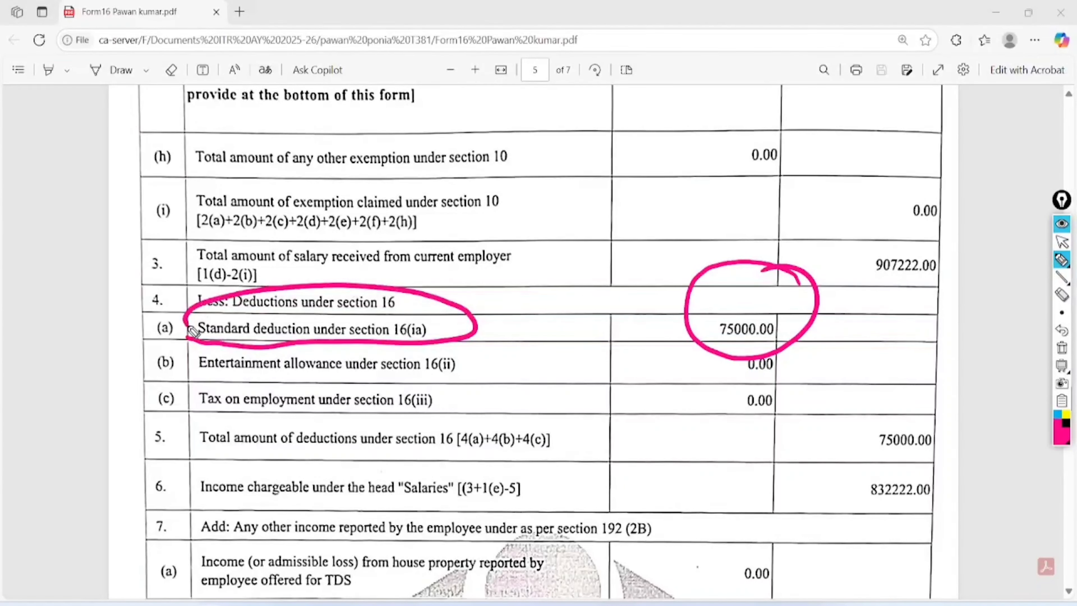
mouse_move(935, 396)
left_mouse_down()
mouse_move(928, 453)
mouse_move(911, 408)
left_mouse_up()
mouse_move(863, 505)
left_mouse_down()
mouse_move(923, 495)
mouse_move(863, 516)
left_mouse_up()
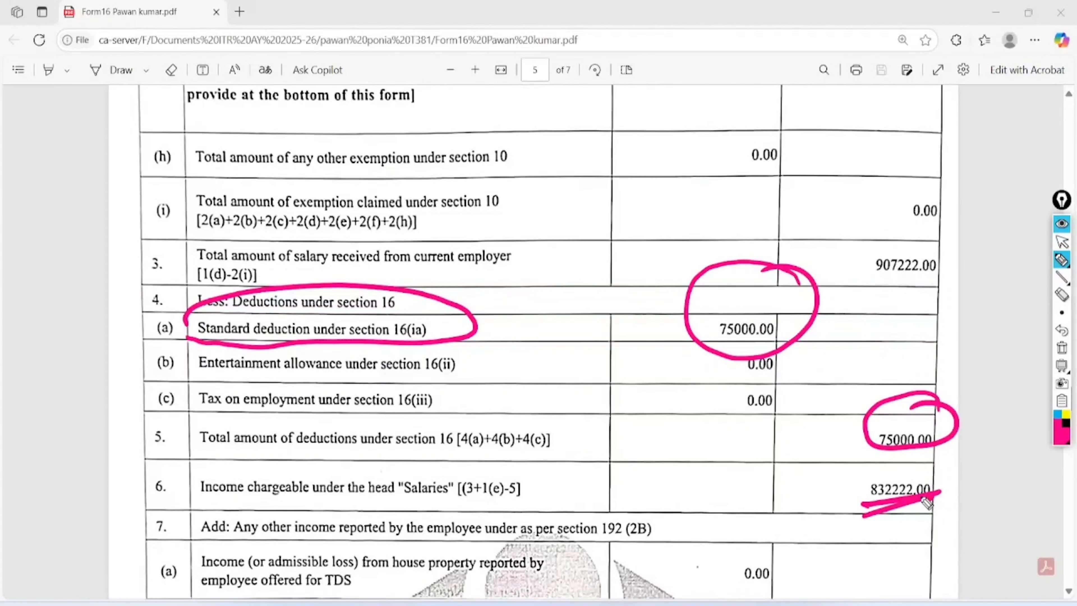
- Mark the Chapter VI-A heading and circle sections 80C, 80CCC, 80CCD(1) and 80CCD(2)
scroll(927, 503, "down", 10)
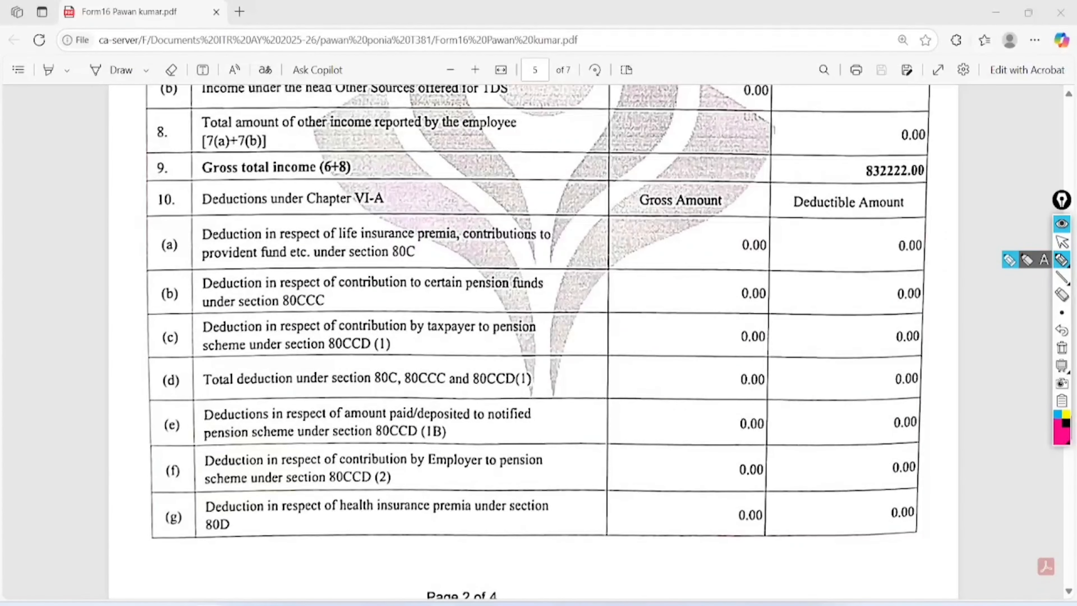
mouse_move(189, 209)
left_mouse_down()
mouse_move(355, 217)
mouse_move(372, 184)
mouse_move(177, 212)
mouse_move(176, 221)
left_mouse_up()
mouse_move(428, 220)
left_mouse_down()
mouse_move(451, 234)
mouse_move(401, 223)
left_mouse_up()
mouse_move(315, 255)
left_mouse_down()
mouse_move(296, 276)
mouse_move(311, 299)
left_mouse_up()
mouse_move(397, 327)
left_mouse_down()
mouse_move(407, 322)
mouse_move(355, 327)
left_mouse_up()
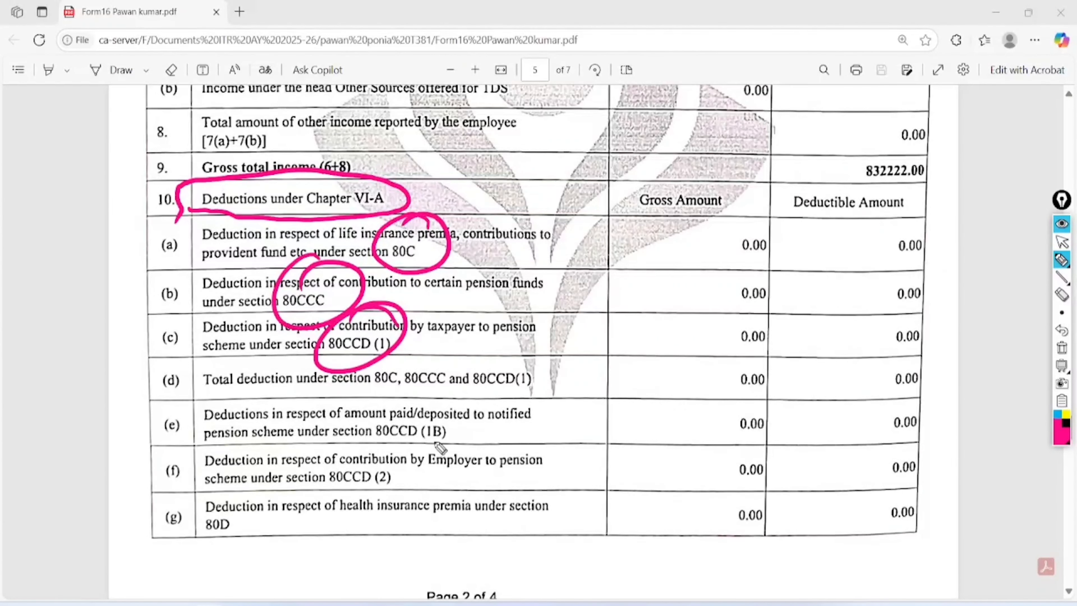
mouse_move(365, 437)
left_mouse_down()
mouse_move(397, 473)
mouse_move(324, 486)
left_mouse_up()
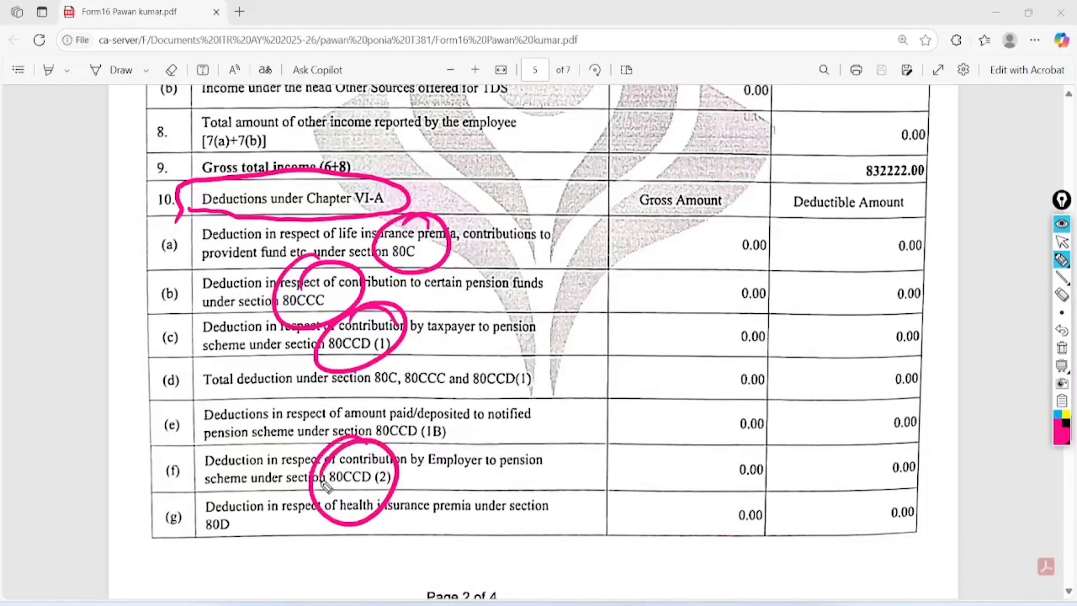
- Circle the Gross Amount column values and write 'New' beside them, underlined
mouse_move(767, 200)
left_mouse_down()
mouse_move(681, 384)
mouse_move(824, 488)
mouse_move(746, 199)
mouse_move(736, 202)
left_mouse_up()
mouse_move(536, 171)
left_mouse_down()
mouse_move(545, 200)
mouse_move(572, 188)
mouse_move(604, 170)
mouse_move(636, 125)
left_mouse_up()
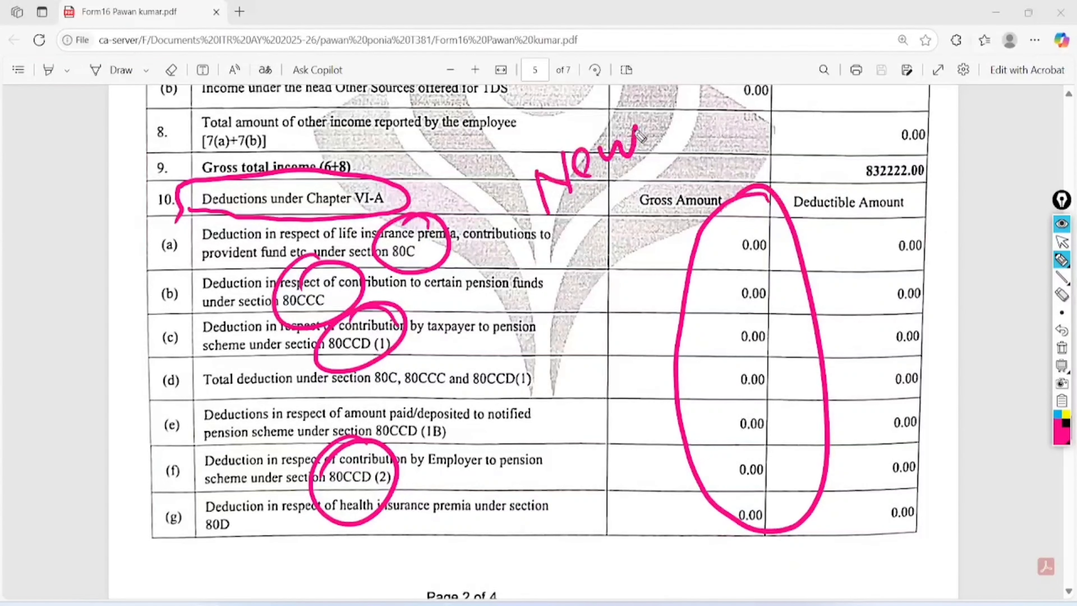
mouse_move(570, 210)
left_mouse_down()
mouse_move(642, 163)
mouse_move(629, 179)
left_mouse_up()
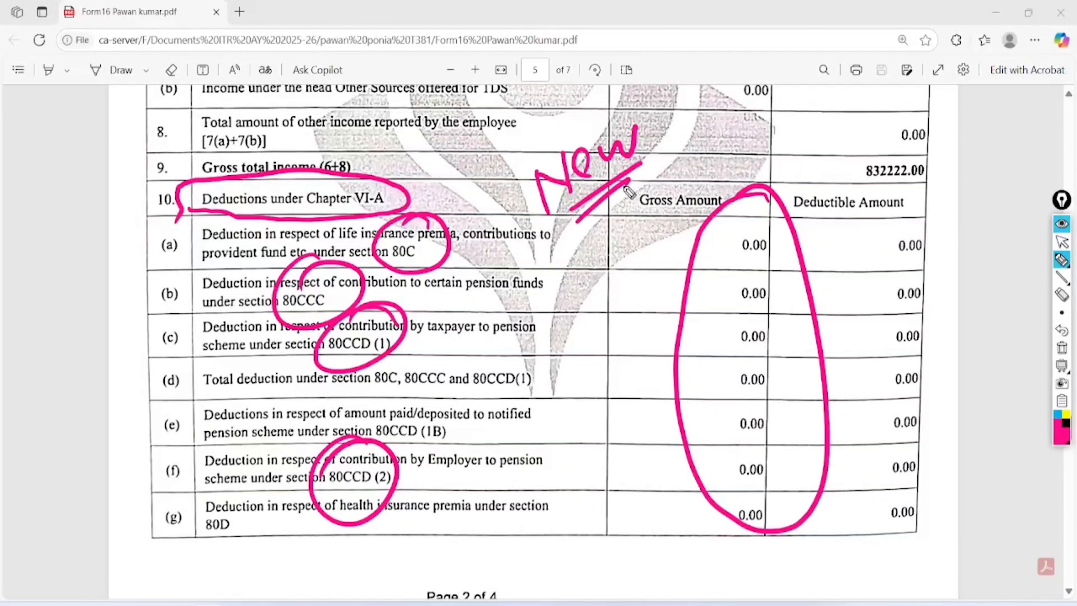
- Write and circle 'ITR' beside rows (a)-(c), add crosses, and link it to 80CCD(1)
mouse_move(529, 284)
left_mouse_down()
mouse_move(537, 330)
mouse_move(562, 266)
left_mouse_up()
left_click_drag(556, 276, 557, 313)
left_click_drag(578, 256, 578, 298)
left_click_drag(577, 259, 602, 282)
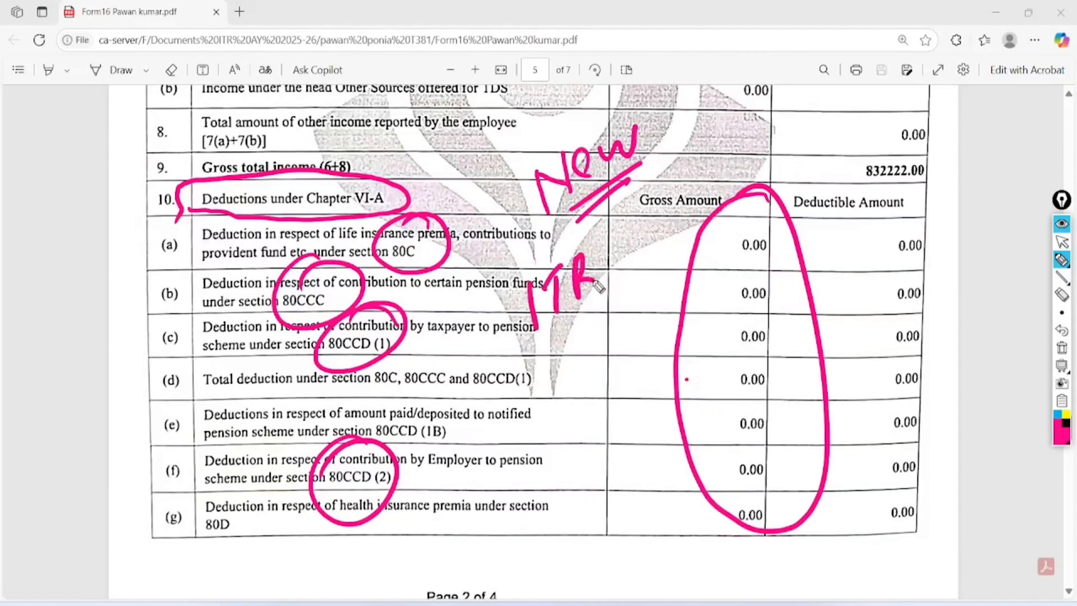
mouse_move(598, 238)
left_mouse_down()
mouse_move(497, 300)
mouse_move(580, 256)
left_mouse_up()
mouse_move(671, 200)
left_mouse_down()
mouse_move(661, 229)
mouse_move(669, 258)
left_mouse_up()
left_click_drag(645, 217, 680, 244)
left_click_drag(701, 174, 692, 227)
left_click_drag(683, 203, 725, 204)
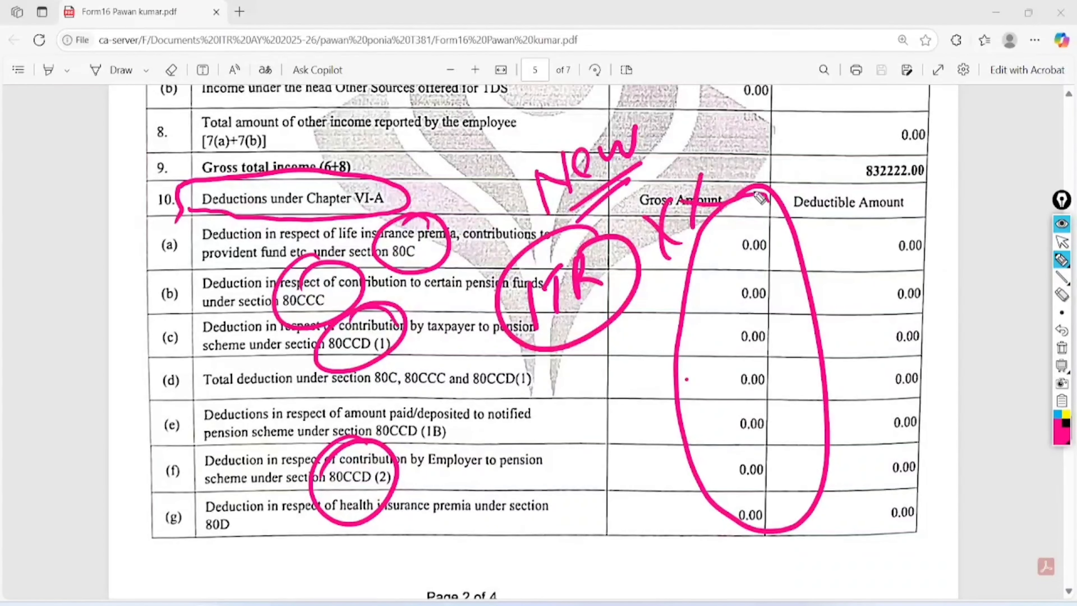
left_click_drag(482, 361, 564, 353)
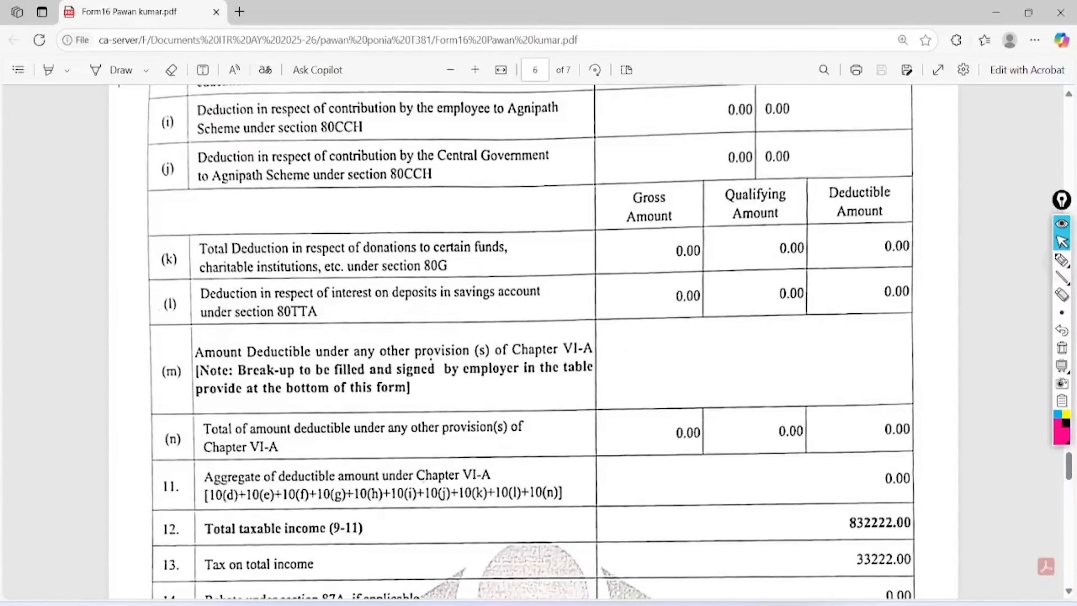
left_click(1062, 260)
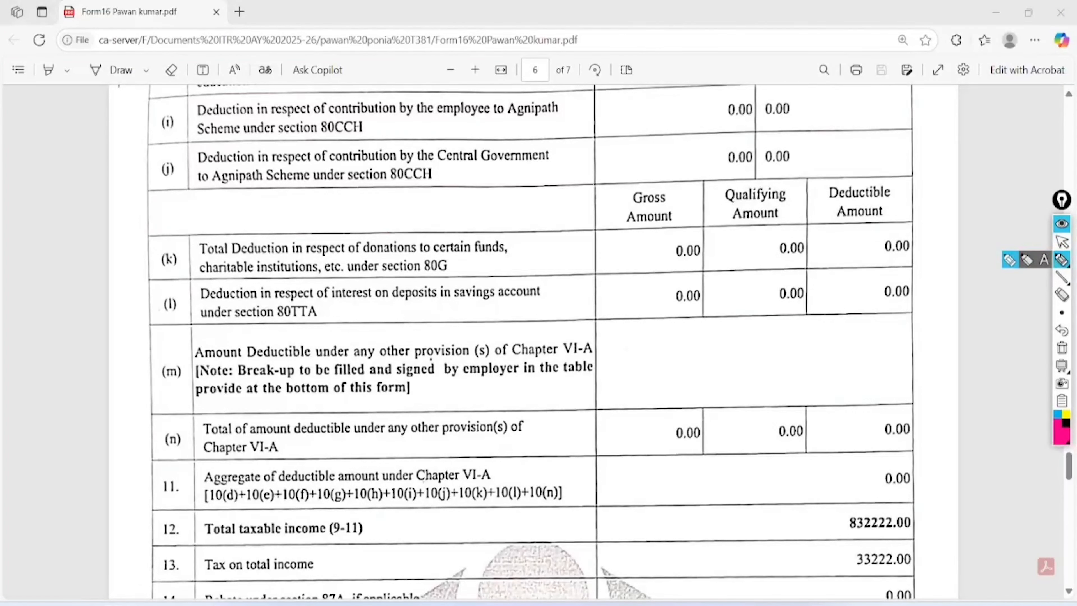
- Circle the nil deduction amounts, tick total taxable income 832222.00, then clear the ink
mouse_move(834, 136)
left_mouse_down()
mouse_move(751, 111)
mouse_move(920, 290)
mouse_move(682, 164)
left_mouse_up()
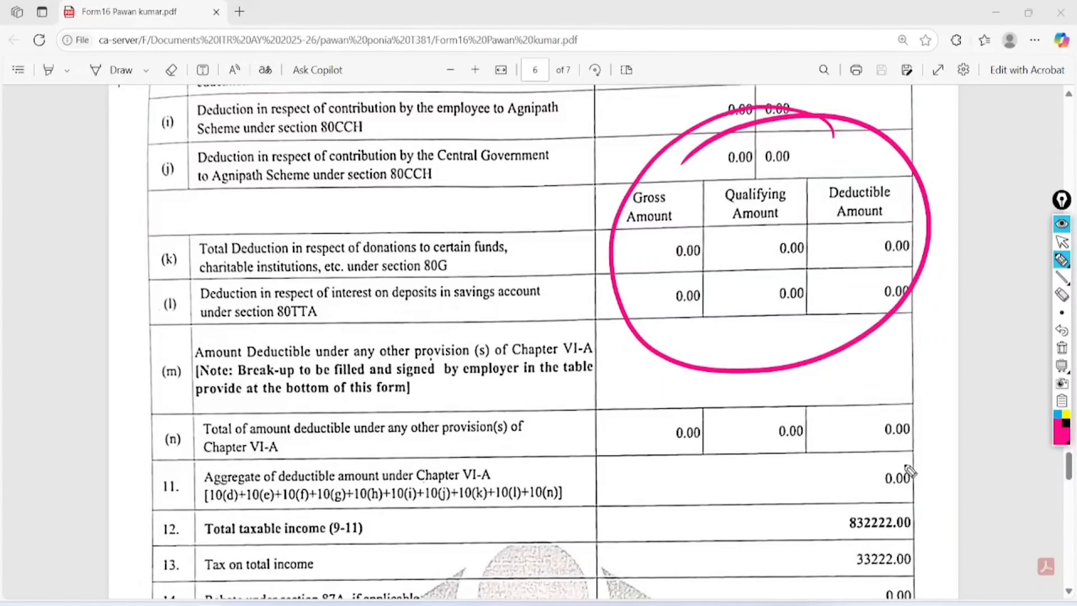
mouse_move(905, 466)
left_mouse_down()
mouse_move(885, 505)
mouse_move(881, 457)
left_mouse_up()
mouse_move(770, 514)
left_mouse_down()
mouse_move(785, 536)
mouse_move(837, 502)
left_mouse_up()
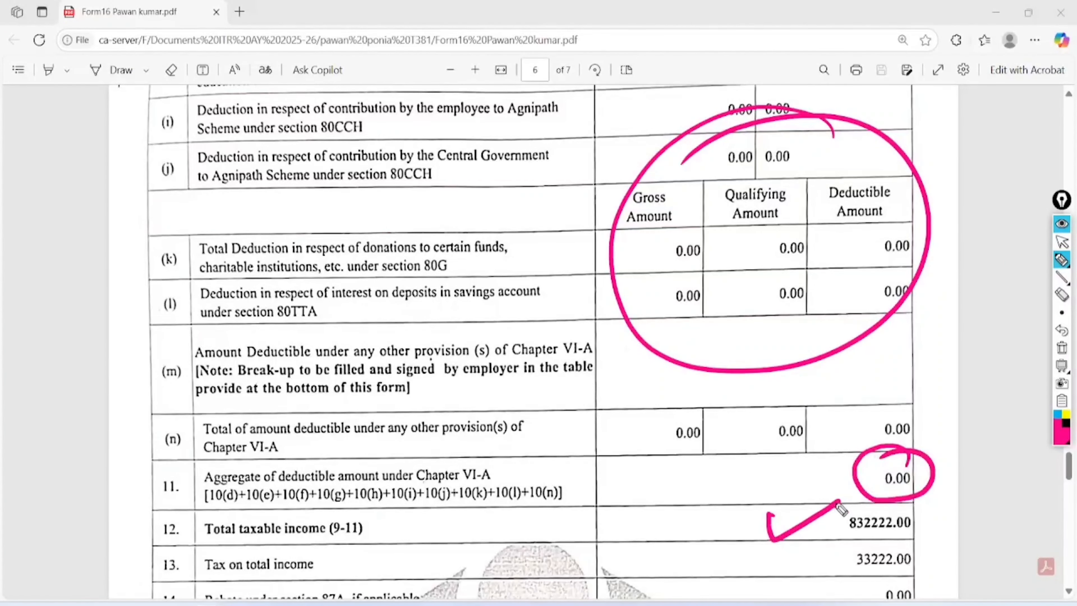
left_click(1062, 348)
left_click(1062, 242)
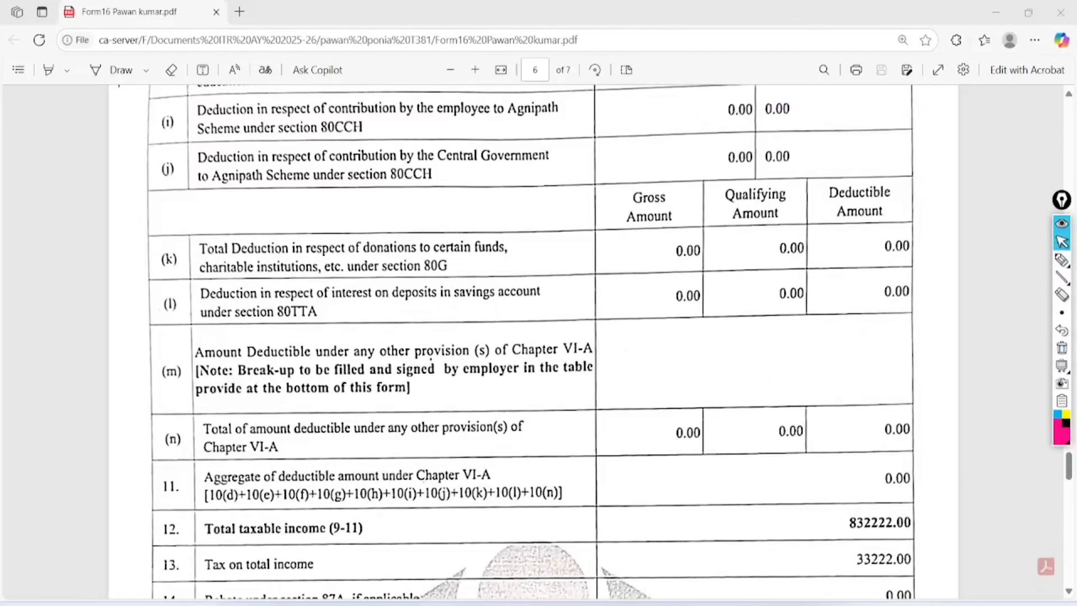
scroll(534, 342, "down", 3)
scroll(534, 342, "down", 2)
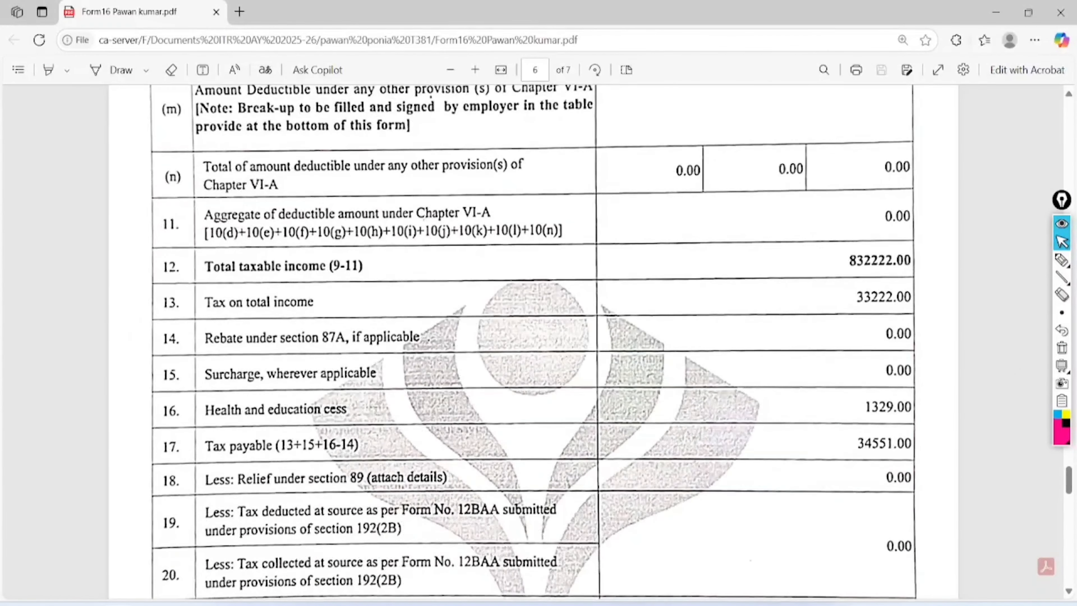
- Circle tax 33222.00, note the 4% cess of 1329.00, and underline tax payable 34551.00
left_click(1062, 260)
mouse_move(916, 290)
left_mouse_down()
mouse_move(882, 268)
mouse_move(938, 299)
mouse_move(908, 265)
left_mouse_up()
mouse_move(363, 400)
left_mouse_down()
mouse_move(494, 373)
mouse_move(486, 403)
left_mouse_up()
mouse_move(552, 339)
left_mouse_down()
mouse_move(556, 401)
mouse_move(576, 356)
left_mouse_up()
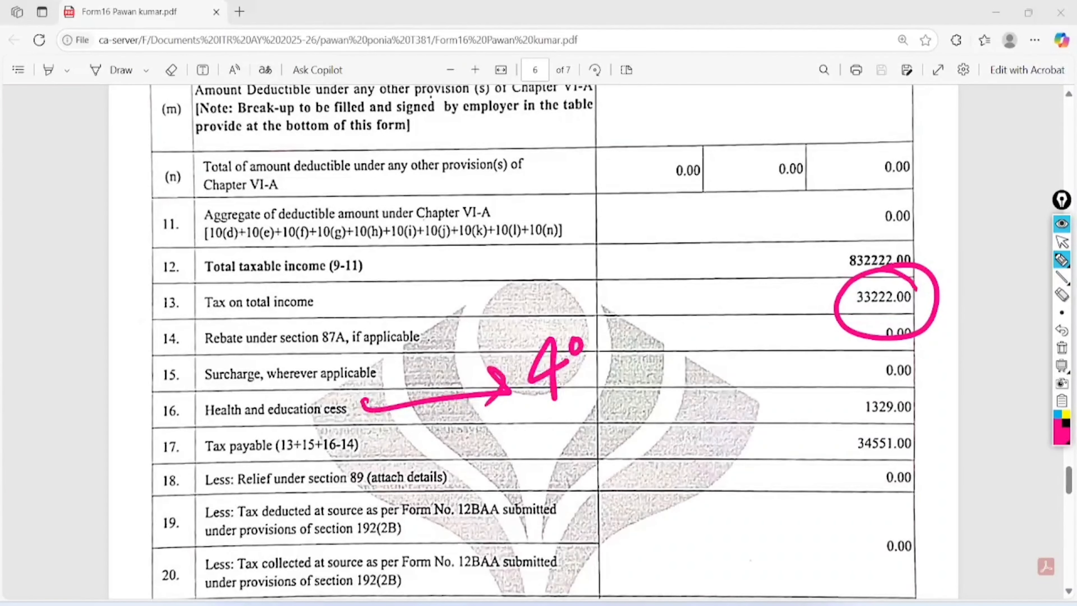
left_click_drag(595, 316, 598, 379)
mouse_move(615, 332)
left_mouse_down()
mouse_move(611, 352)
mouse_move(622, 338)
left_mouse_up()
left_click_drag(562, 411, 637, 370)
left_click_drag(575, 418, 636, 378)
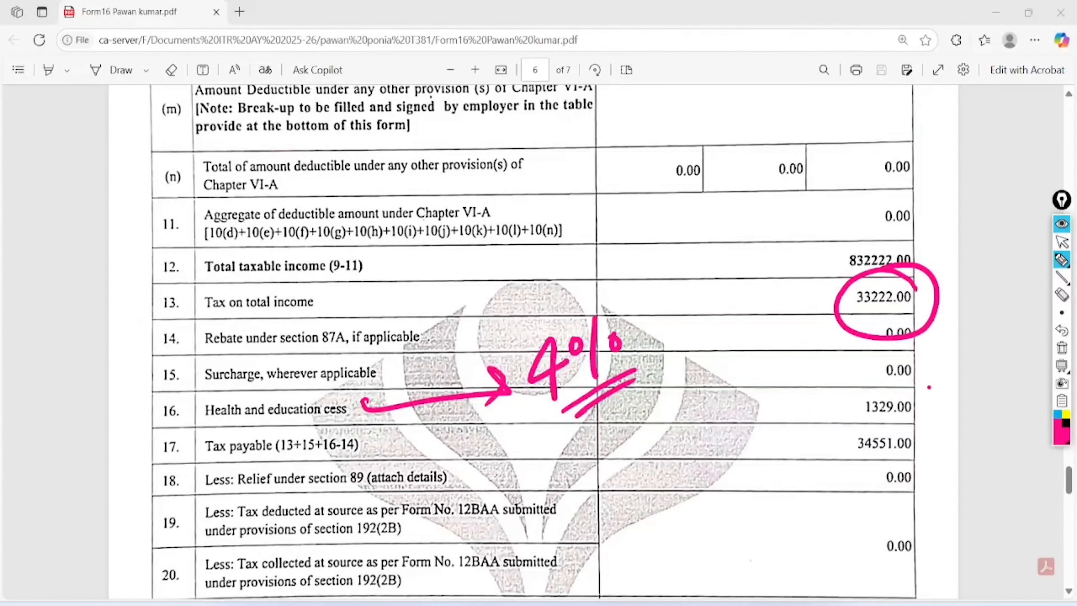
mouse_move(929, 387)
left_mouse_down()
mouse_move(848, 403)
mouse_move(886, 388)
left_mouse_up()
left_click_drag(848, 456, 918, 449)
left_click_drag(918, 452, 850, 468)
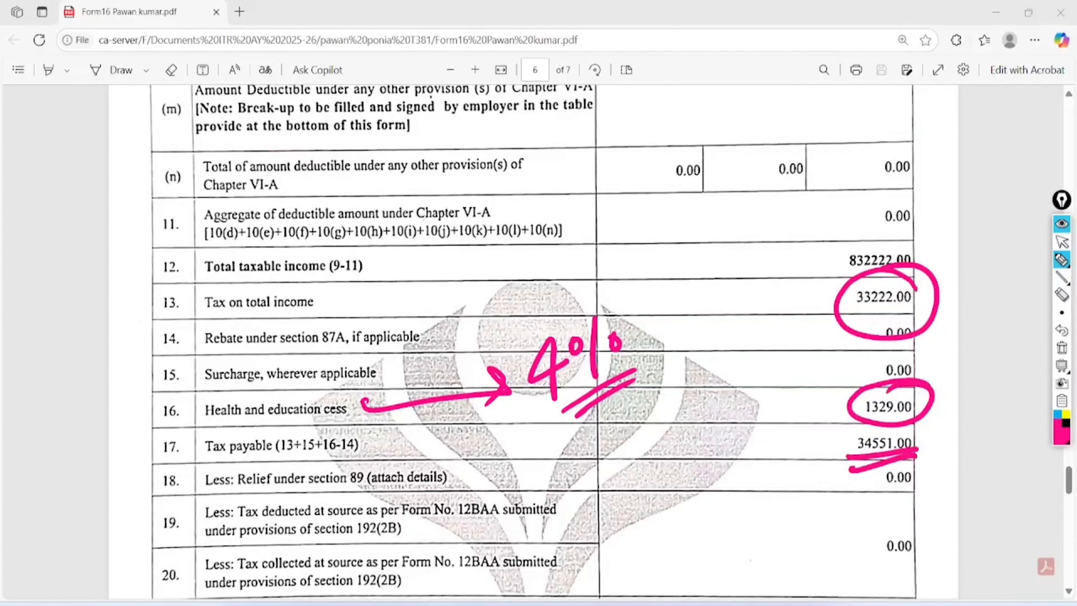
- Clear the annotations and open a new blank browser tab
left_click(1062, 348)
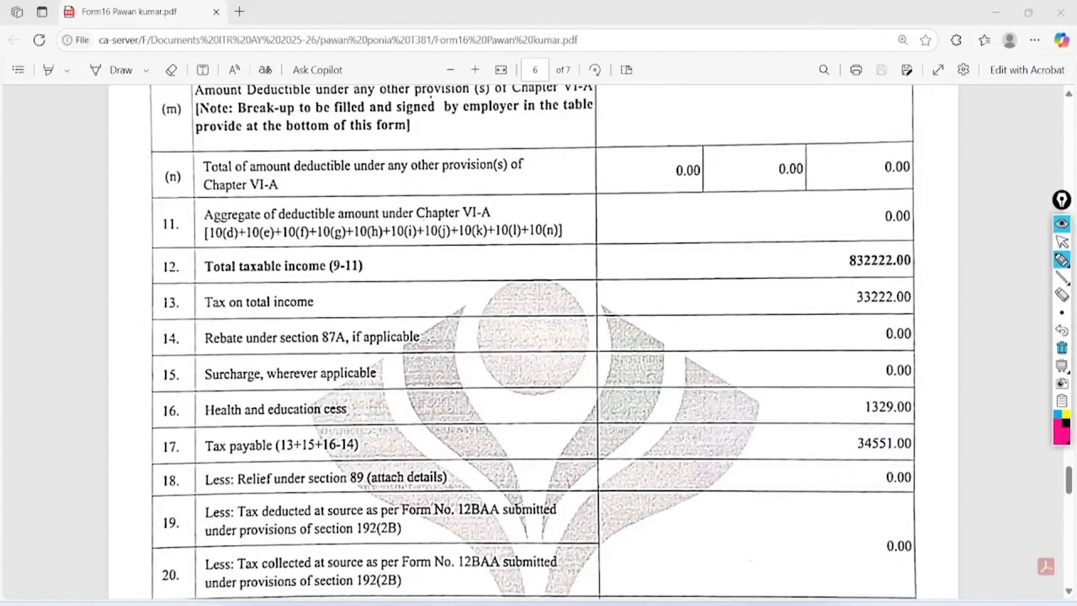
left_click(1063, 241)
scroll(530, 340, "down", 2)
scroll(533, 339, "up", 1)
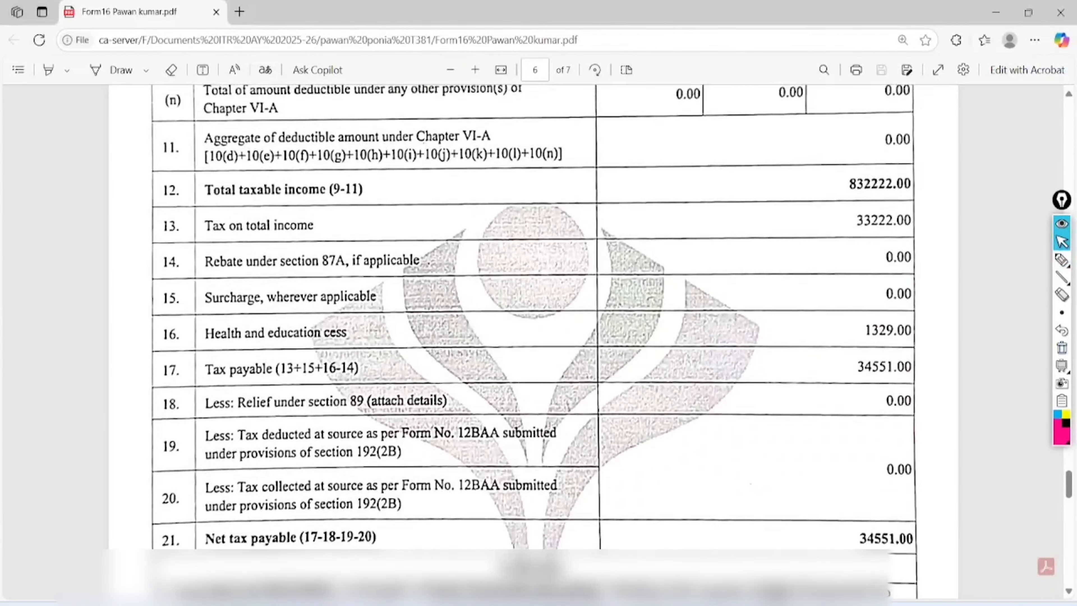
scroll(534, 340, "up", 1)
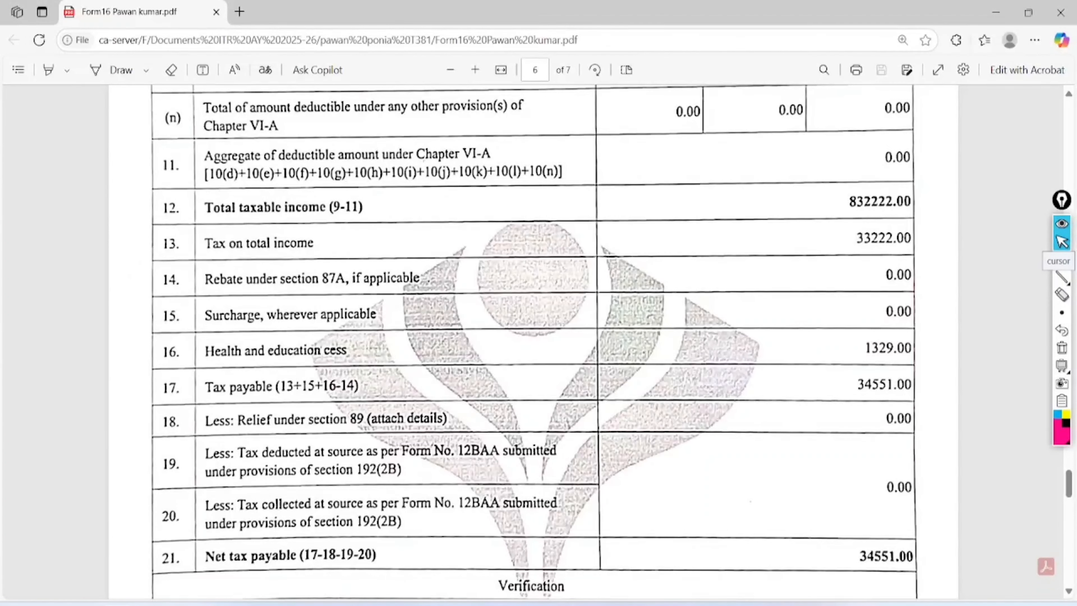
key("ctrl+t")
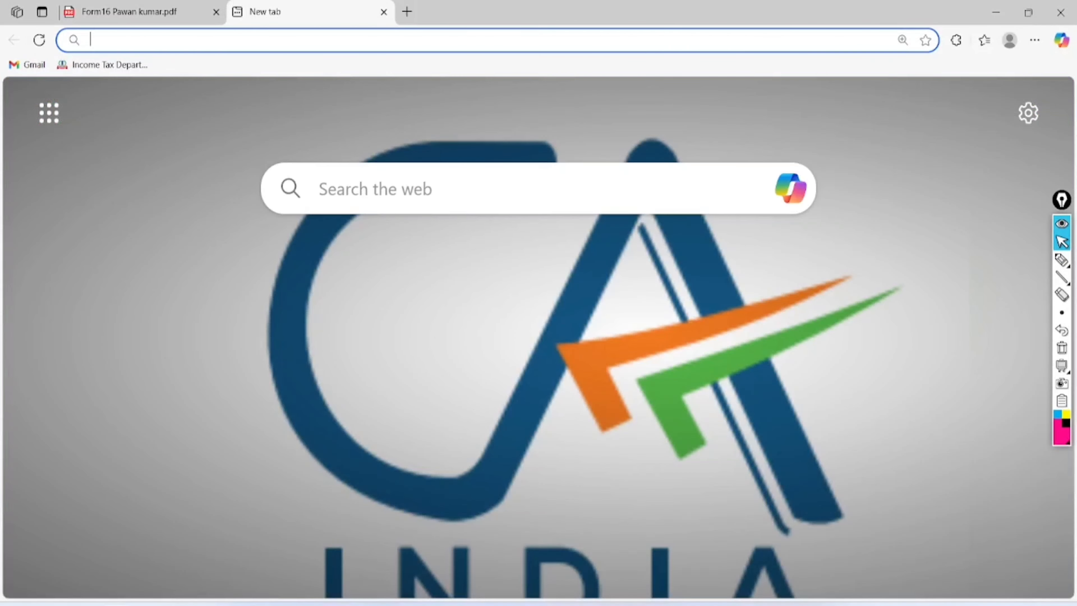
- Log in to the e-filing portal from its bookmark, entering the user ID and account password
left_click(109, 65)
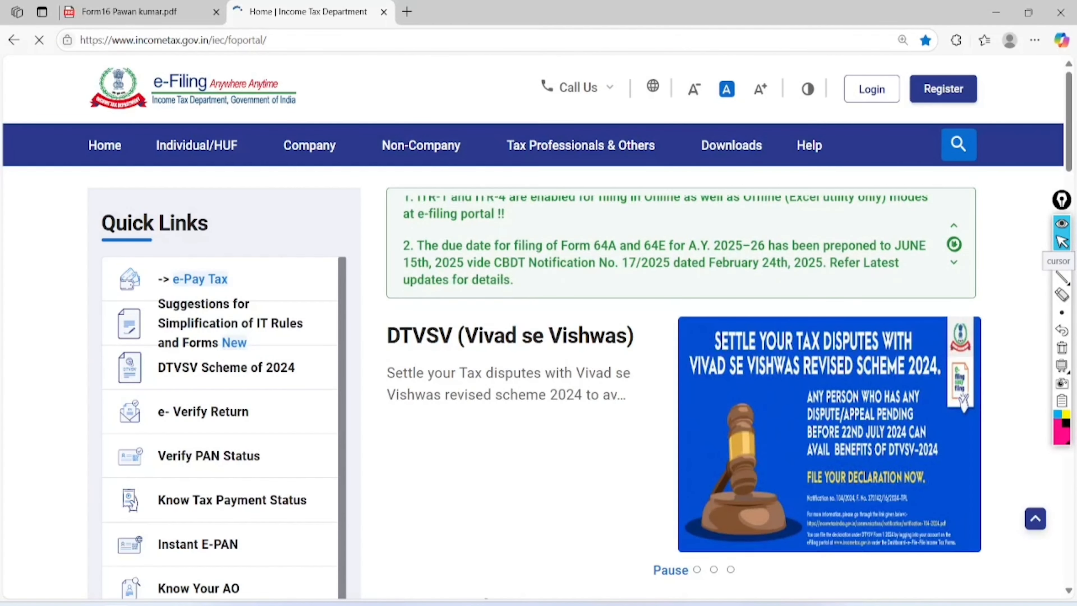
left_click(872, 89)
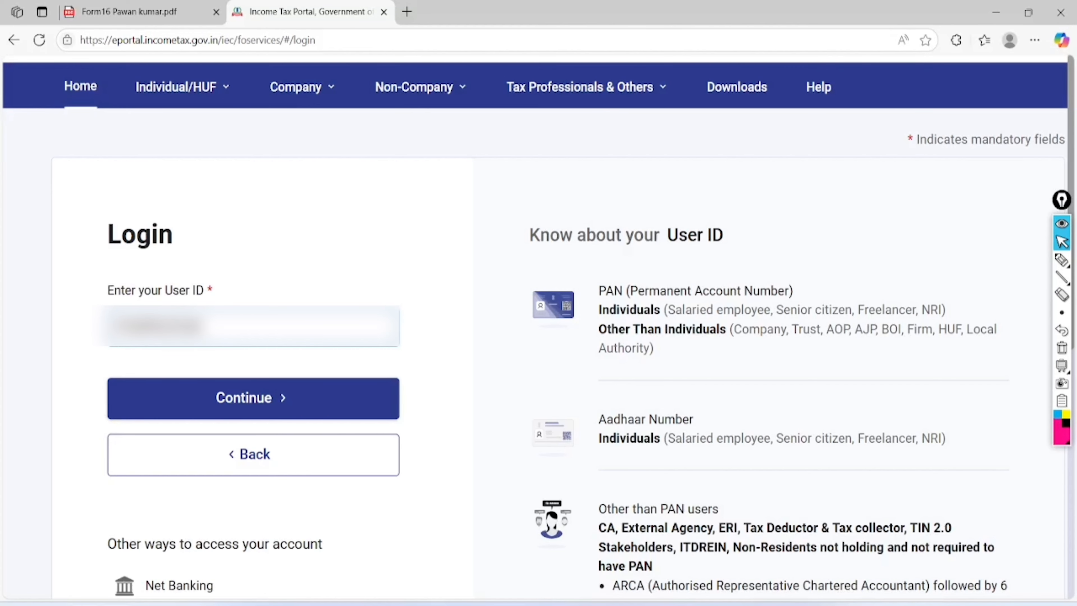
left_click(282, 395)
left_click(116, 480)
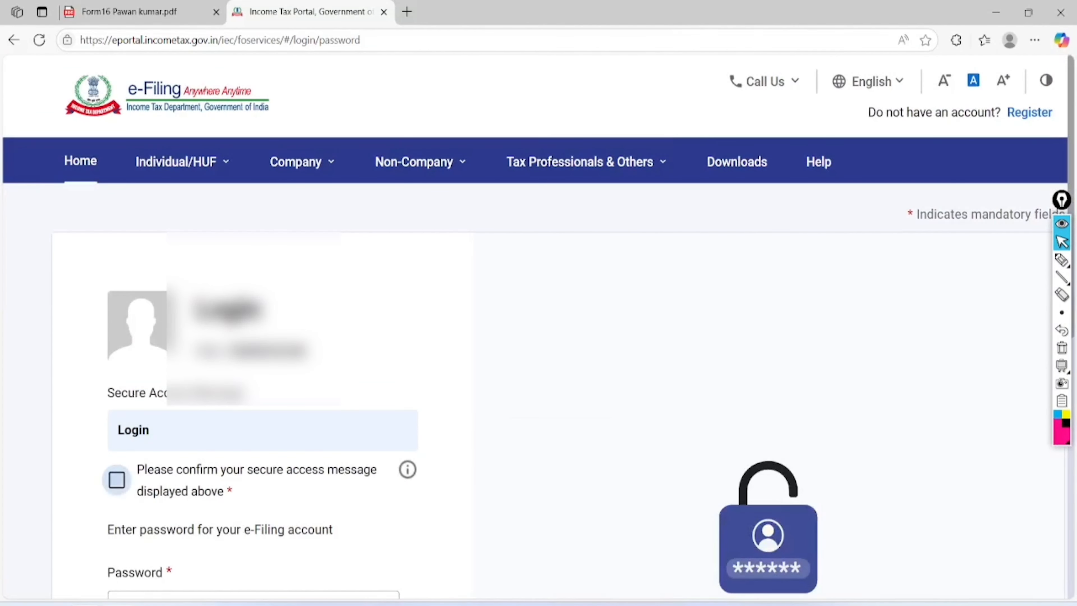
scroll(539, 323, "down", 6)
left_click(247, 278)
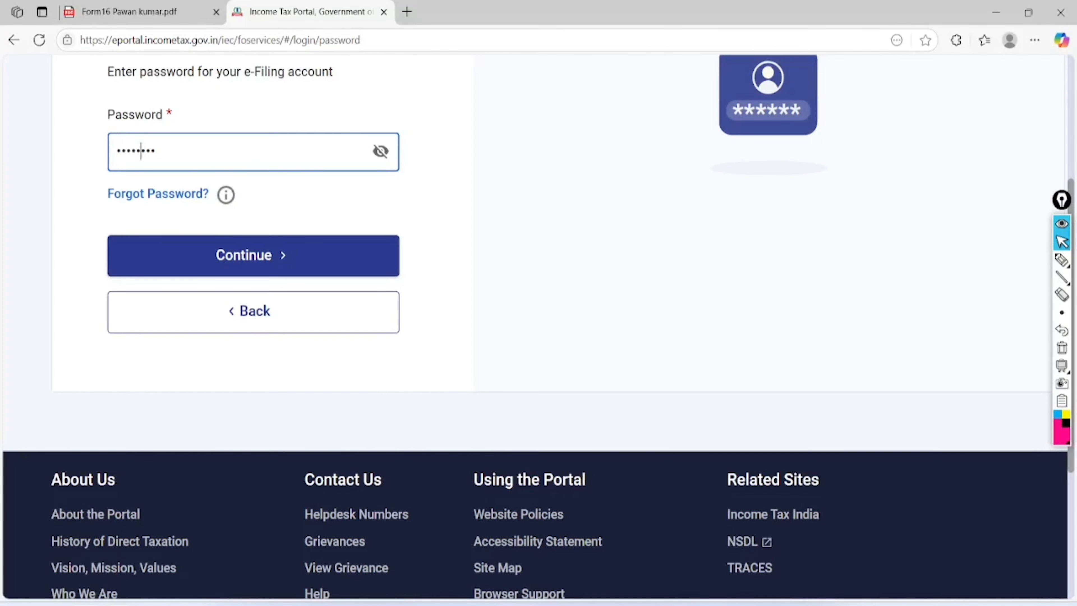
left_click(294, 253)
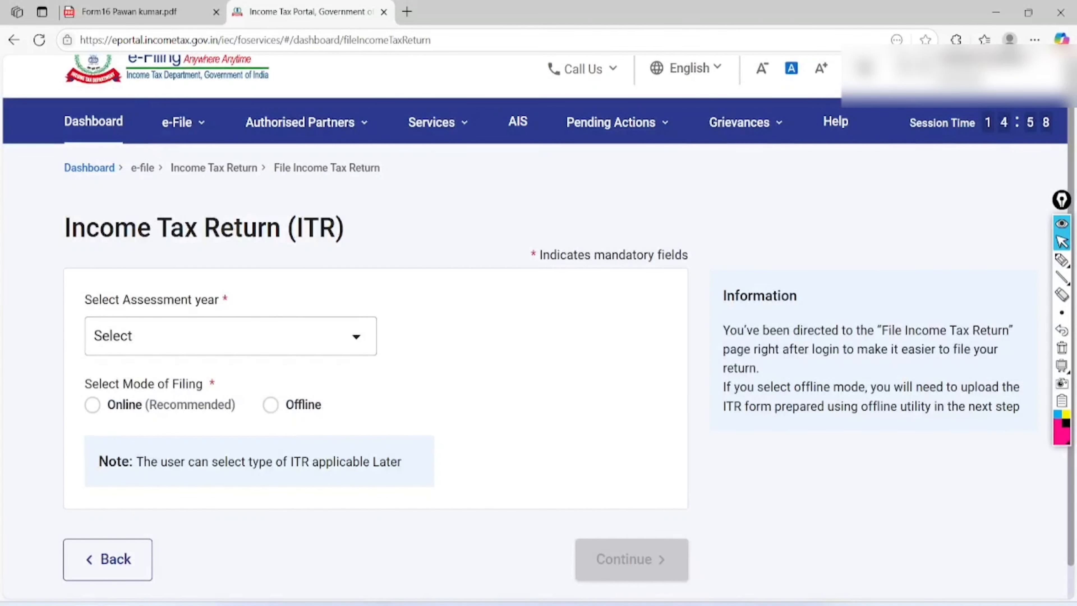
- Circle the AIS menu item, then open AIS and proceed to the Compliance Portal
left_click(1061, 259)
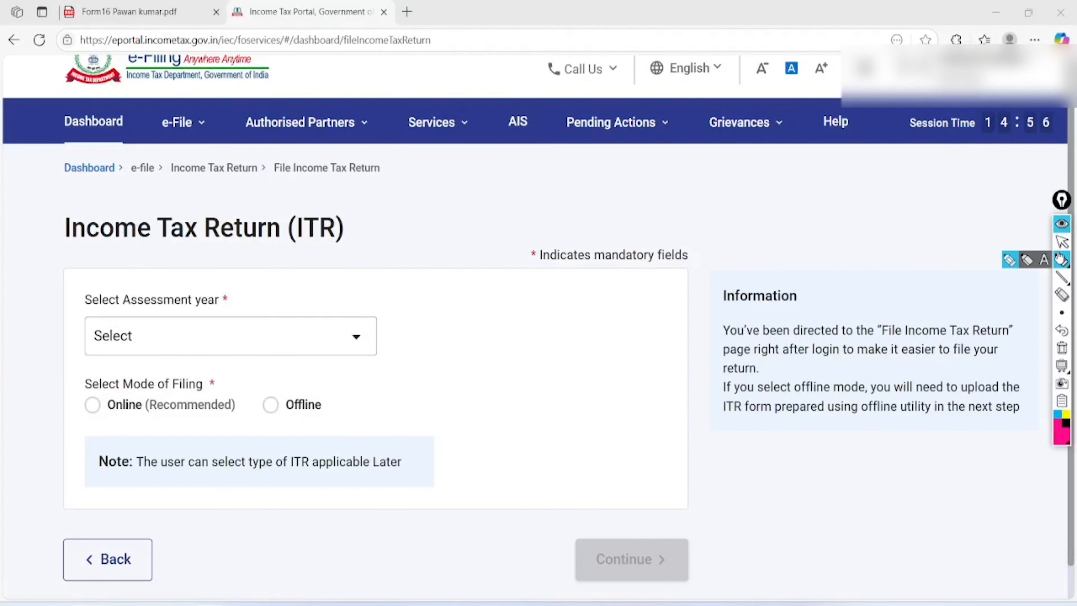
mouse_move(524, 90)
left_mouse_down()
mouse_move(522, 161)
mouse_move(496, 149)
mouse_move(501, 113)
left_mouse_up()
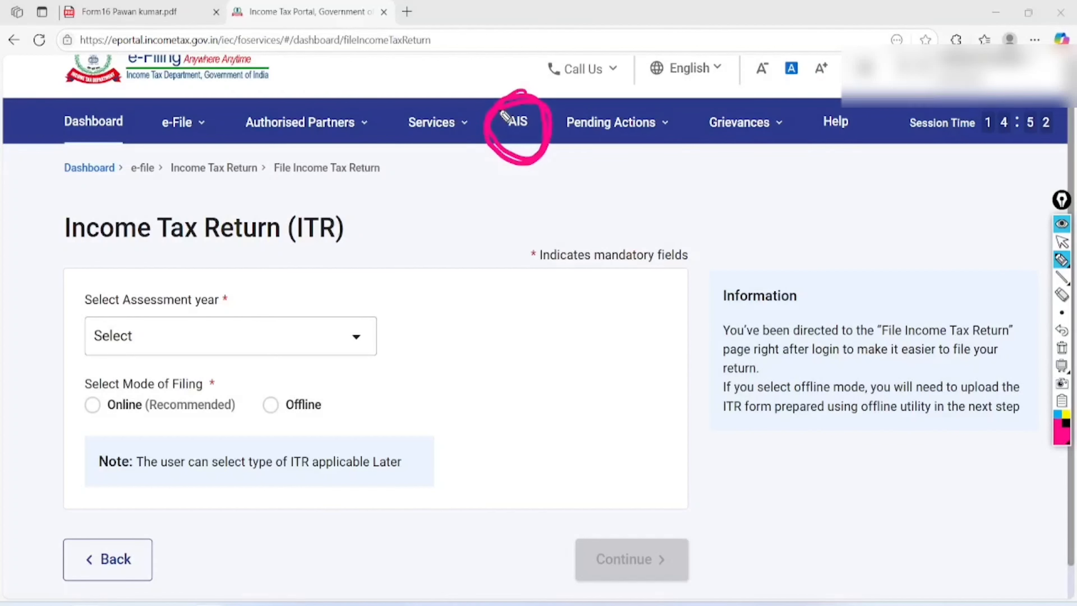
left_click(1062, 241)
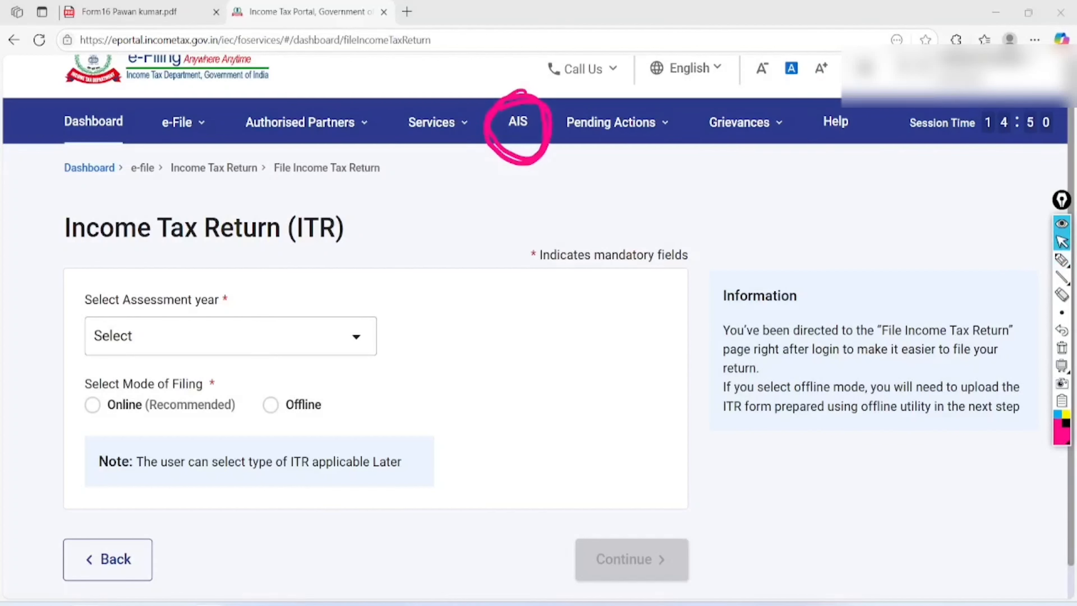
left_click(1061, 348)
left_click(518, 122)
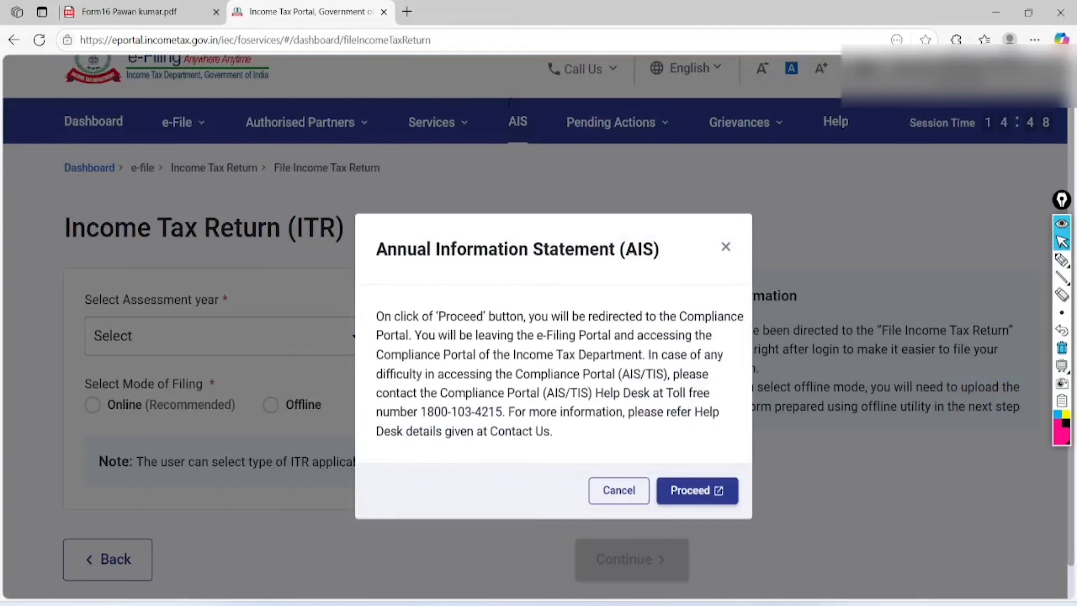
left_click(698, 490)
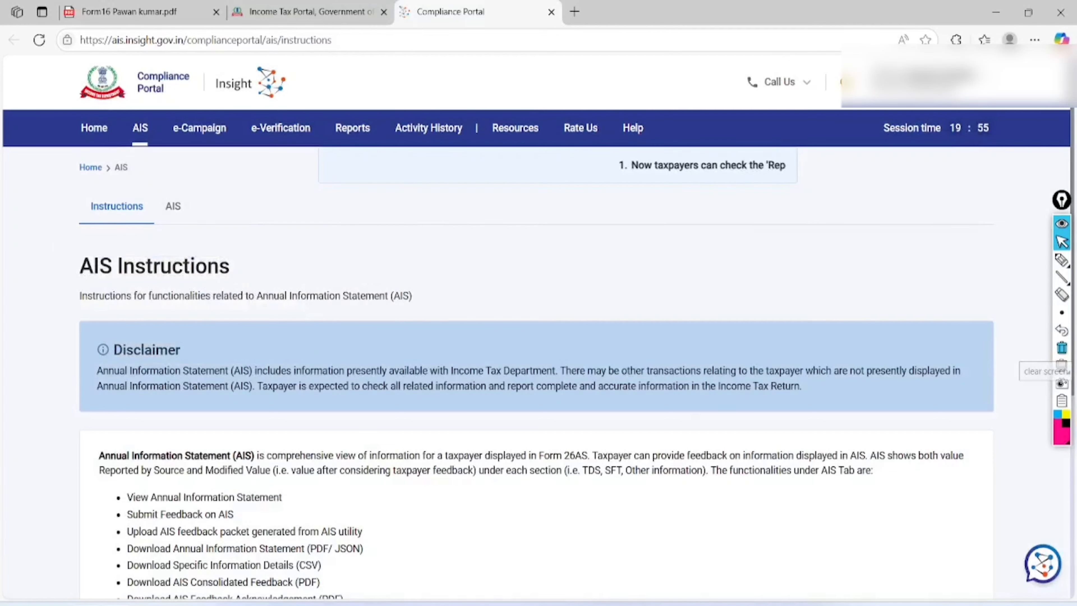
- Open the Taxpayer Information Summary for financial year 2024-25 in AIS
left_click(173, 206)
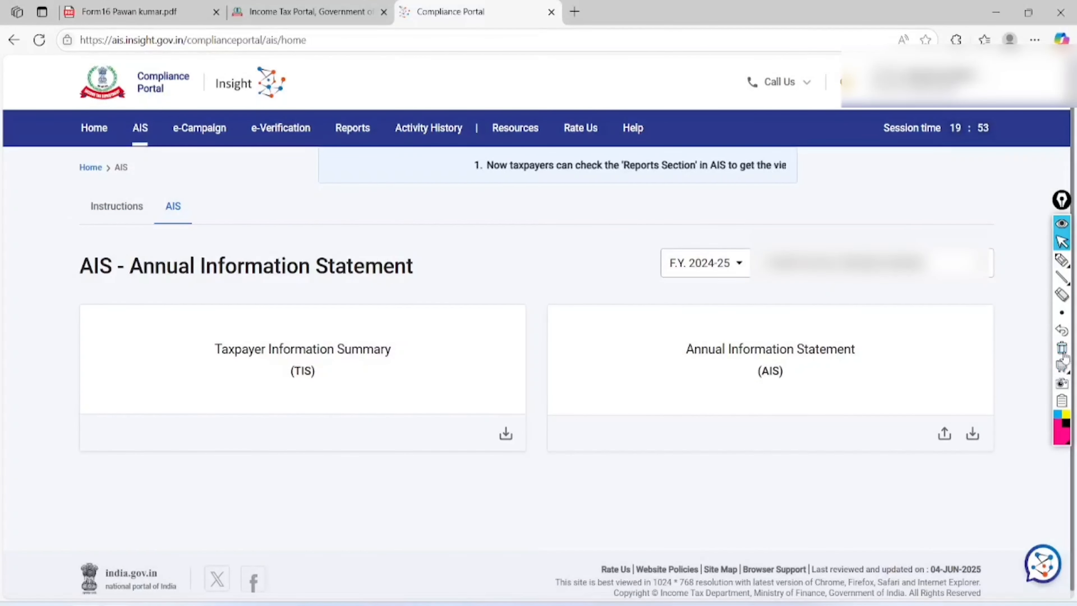
left_click(705, 263)
left_click(302, 359)
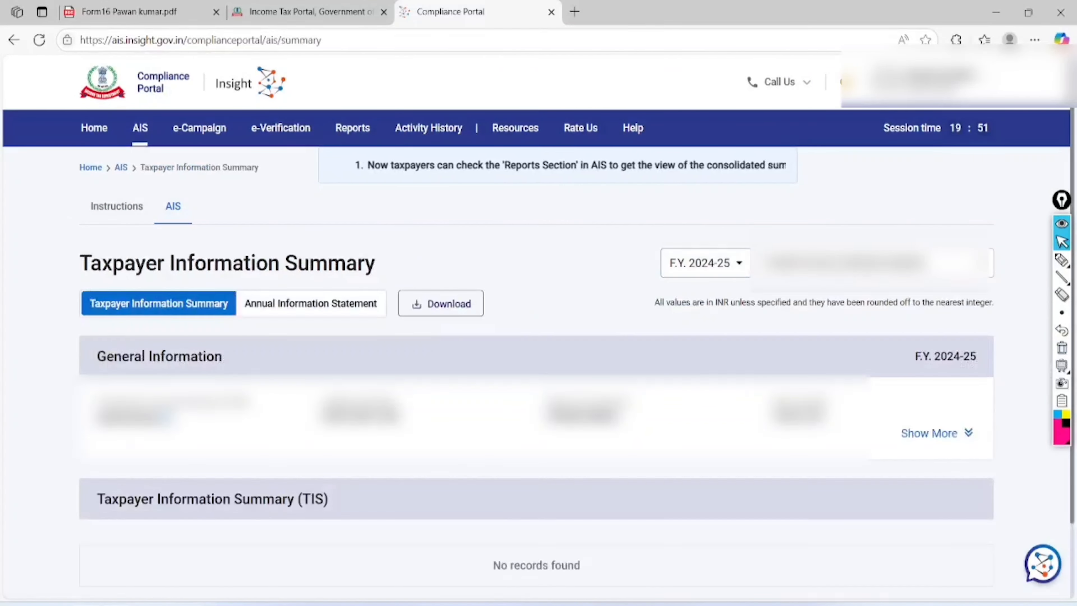
scroll(536, 339, "down", 4)
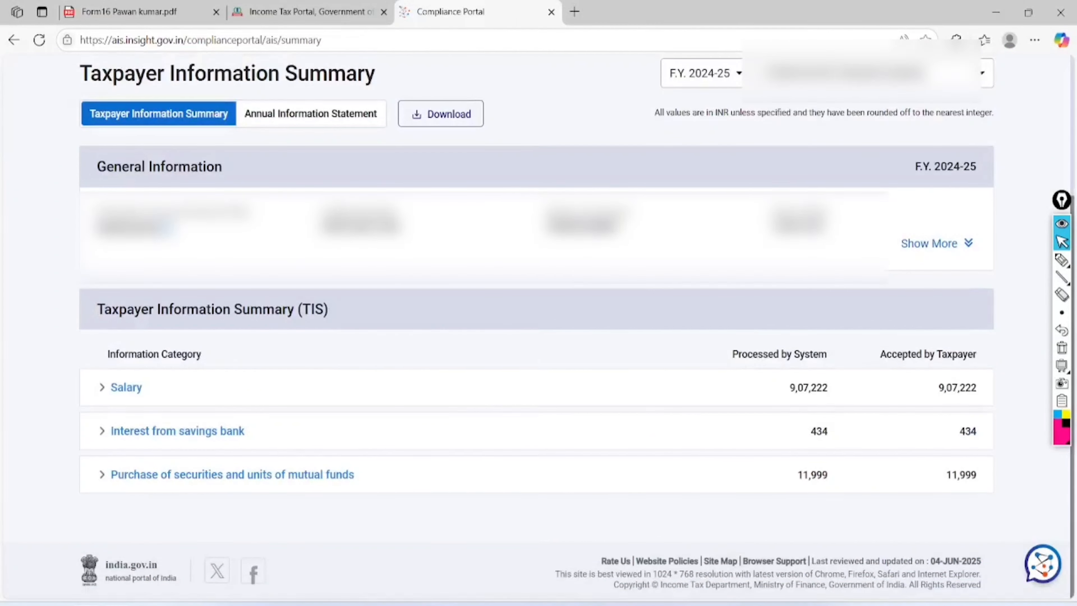
- Annotate the TIS salary 9,07,222, savings interest and mutual fund rows, then clear the ink
left_click(1062, 260)
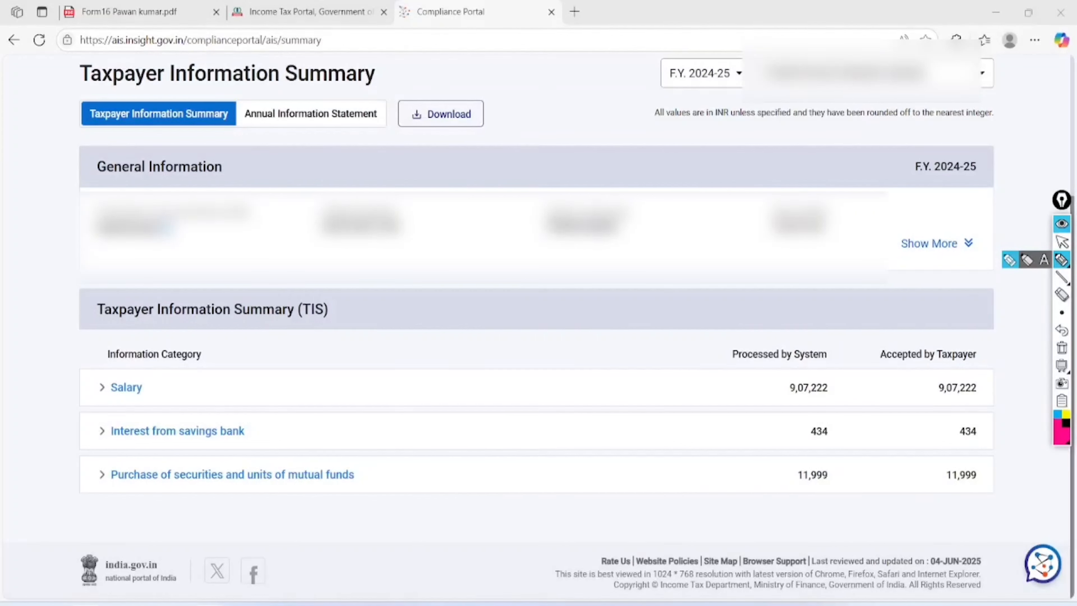
mouse_move(844, 314)
left_mouse_down()
mouse_move(776, 306)
mouse_move(837, 539)
mouse_move(789, 263)
left_mouse_up()
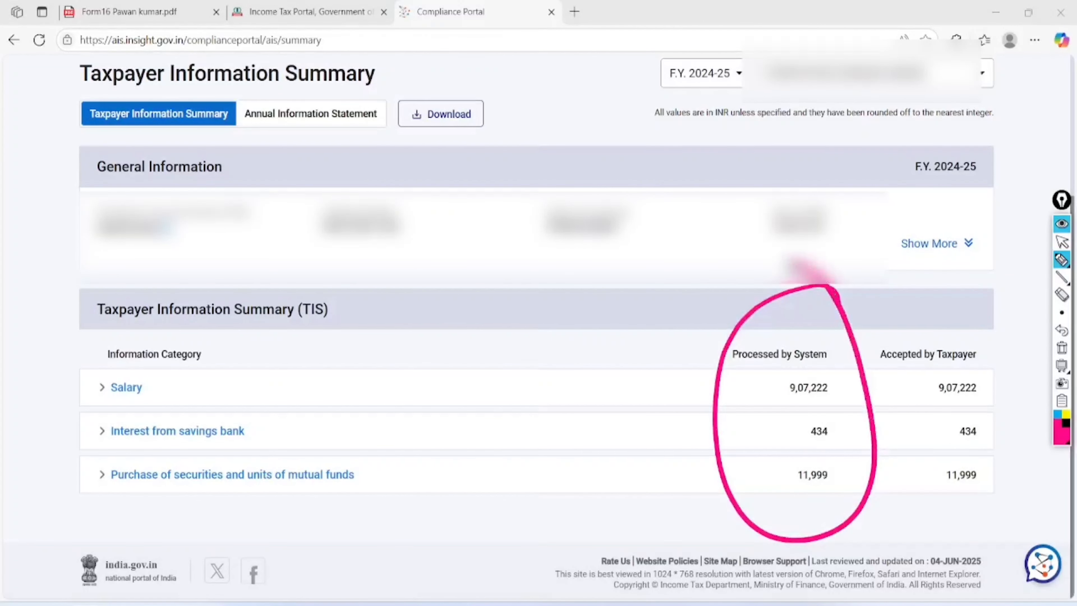
mouse_move(786, 404)
left_mouse_down()
mouse_move(835, 406)
mouse_move(789, 419)
mouse_move(840, 403)
left_mouse_up()
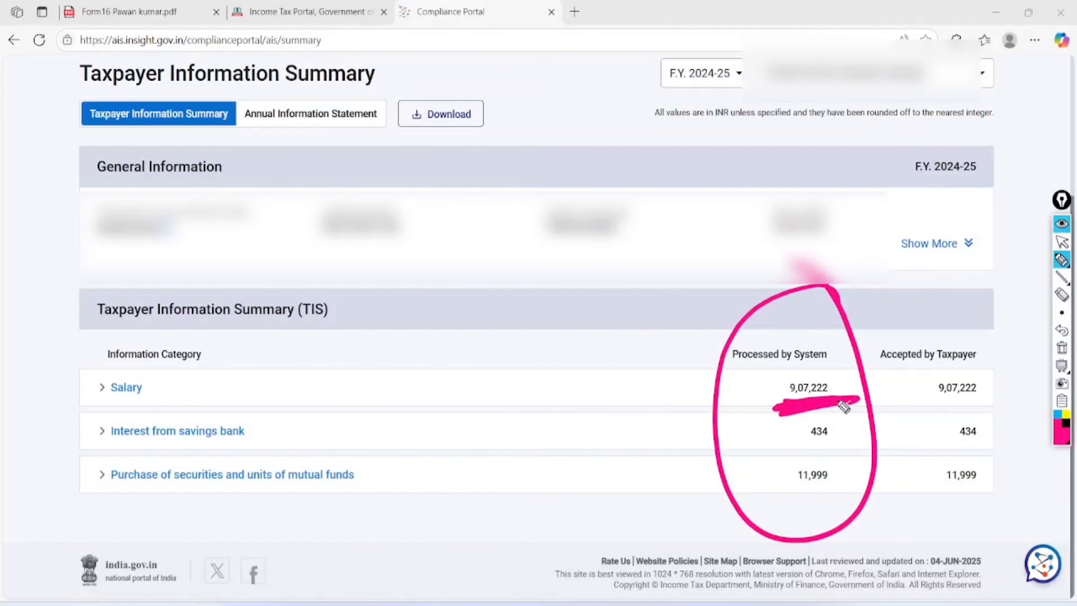
left_click_drag(288, 414, 481, 391)
mouse_move(147, 444)
left_mouse_down()
mouse_move(99, 507)
mouse_move(127, 450)
left_mouse_up()
mouse_move(291, 496)
left_mouse_down()
mouse_move(360, 483)
mouse_move(295, 514)
left_mouse_up()
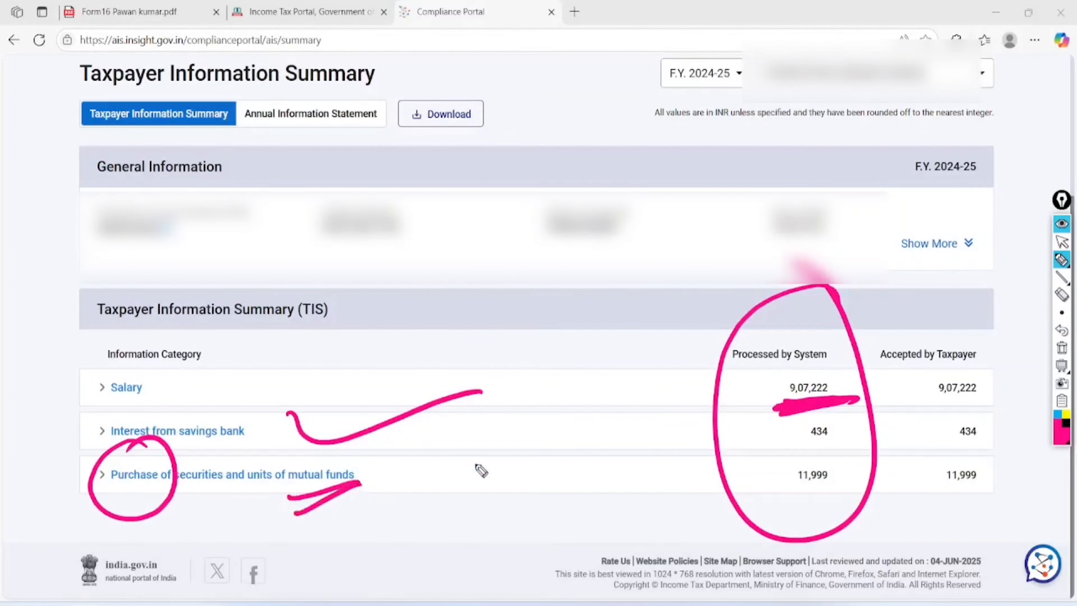
left_click_drag(465, 462, 513, 471)
mouse_move(509, 425)
left_mouse_down()
mouse_move(475, 397)
mouse_move(505, 396)
mouse_move(421, 451)
left_mouse_up()
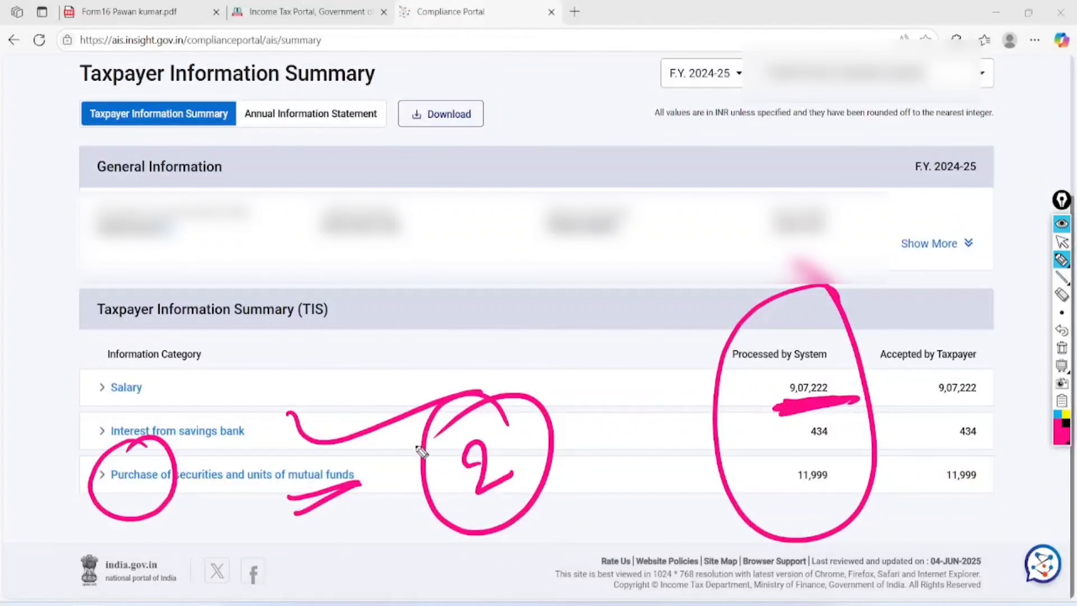
left_click(1062, 348)
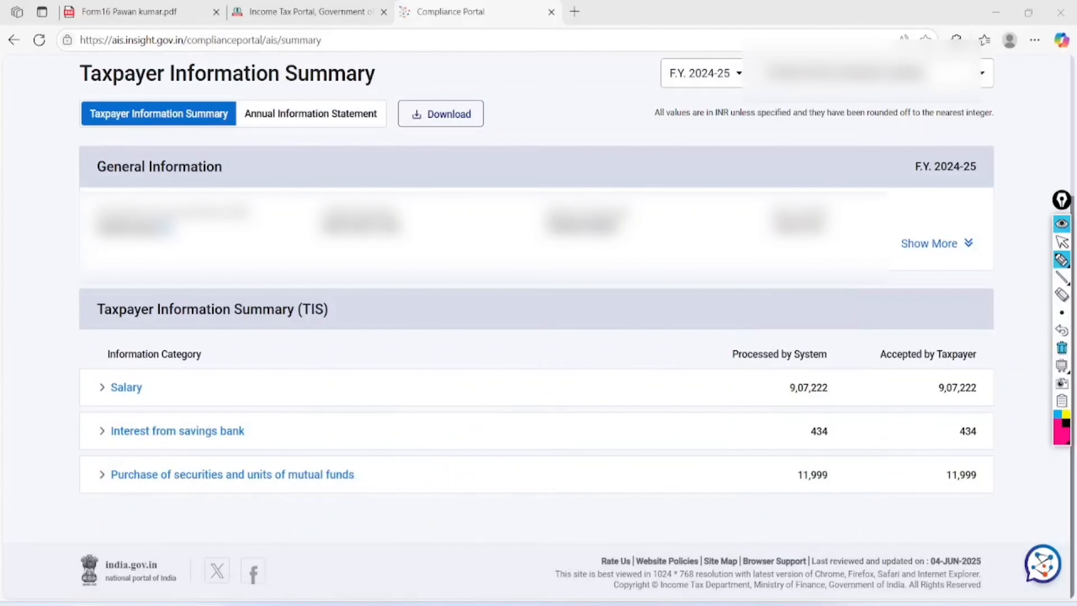
- Circle the Form 16 gross salary total 907222.00, then go back to the Income Tax Portal tab
left_click(1062, 241)
left_click(129, 12)
left_click(1062, 260)
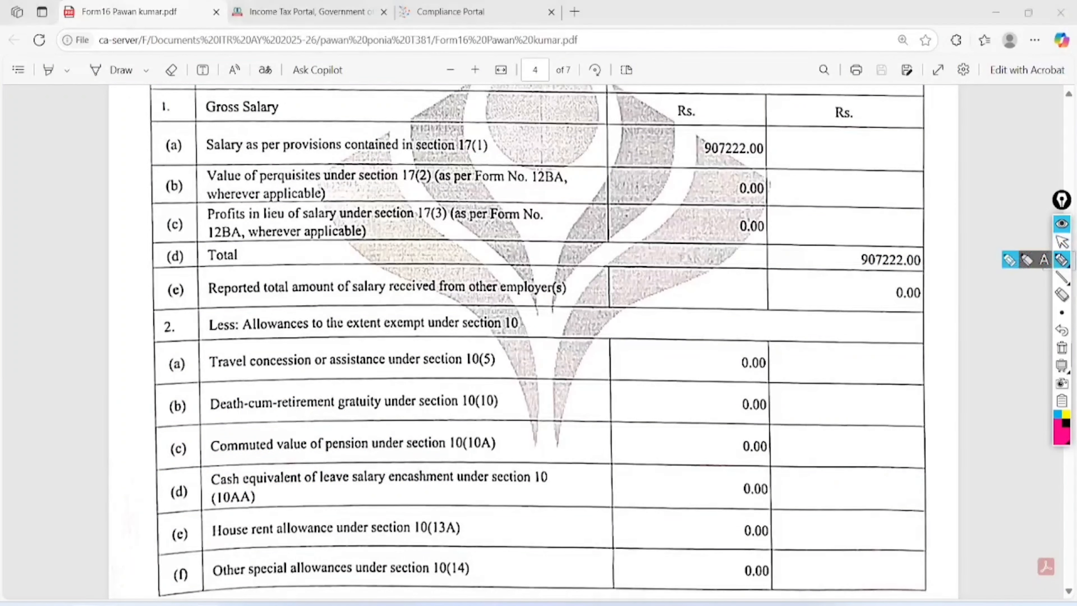
mouse_move(933, 231)
left_mouse_down()
mouse_move(874, 210)
mouse_move(926, 214)
mouse_move(912, 210)
mouse_move(856, 219)
left_mouse_up()
left_click(1062, 348)
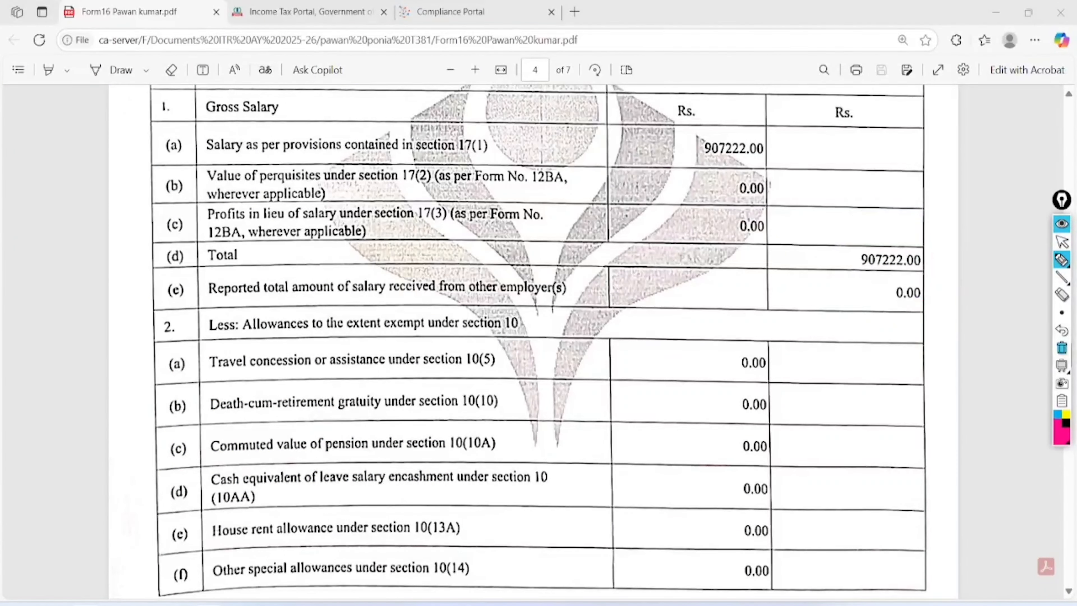
left_click(1062, 242)
left_click(311, 12)
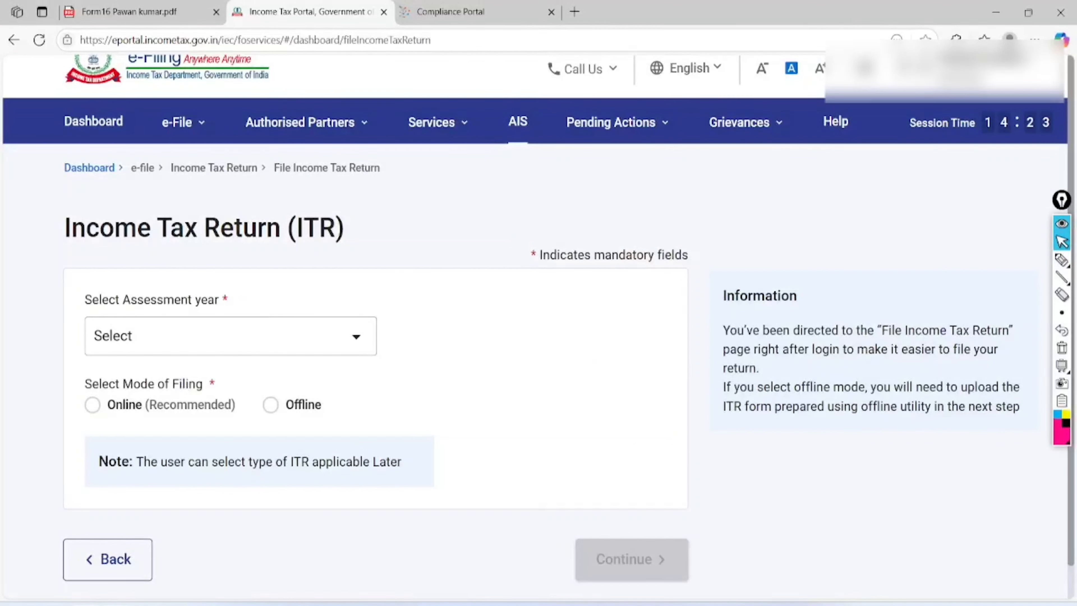
- Open View Form 26AS from e-File > Income Tax Returns and accept the TRACES Form 16/16A terms
left_click(184, 122)
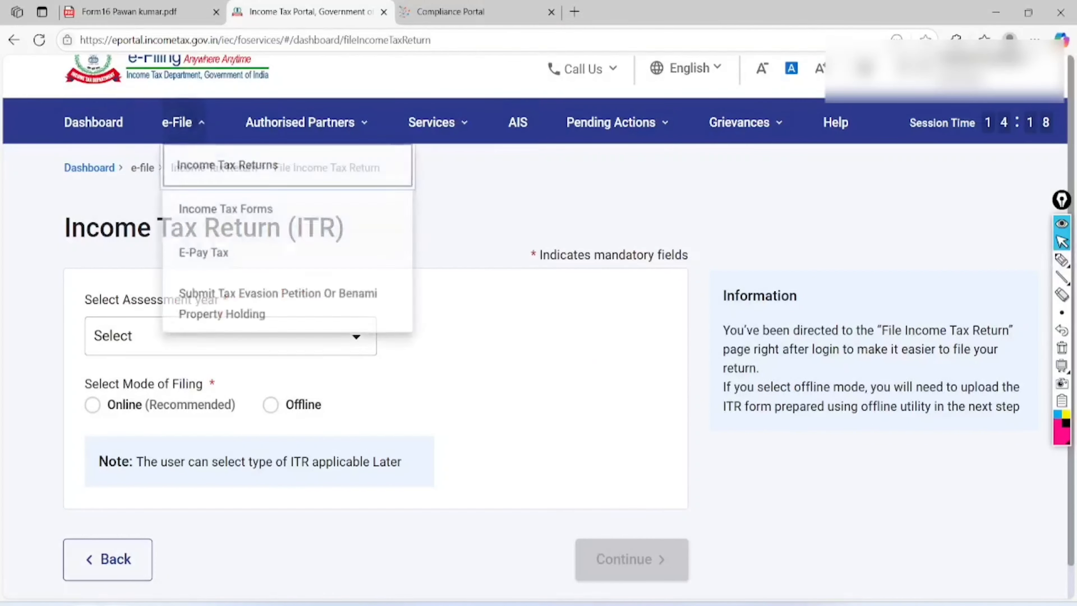
mouse_move(231, 214)
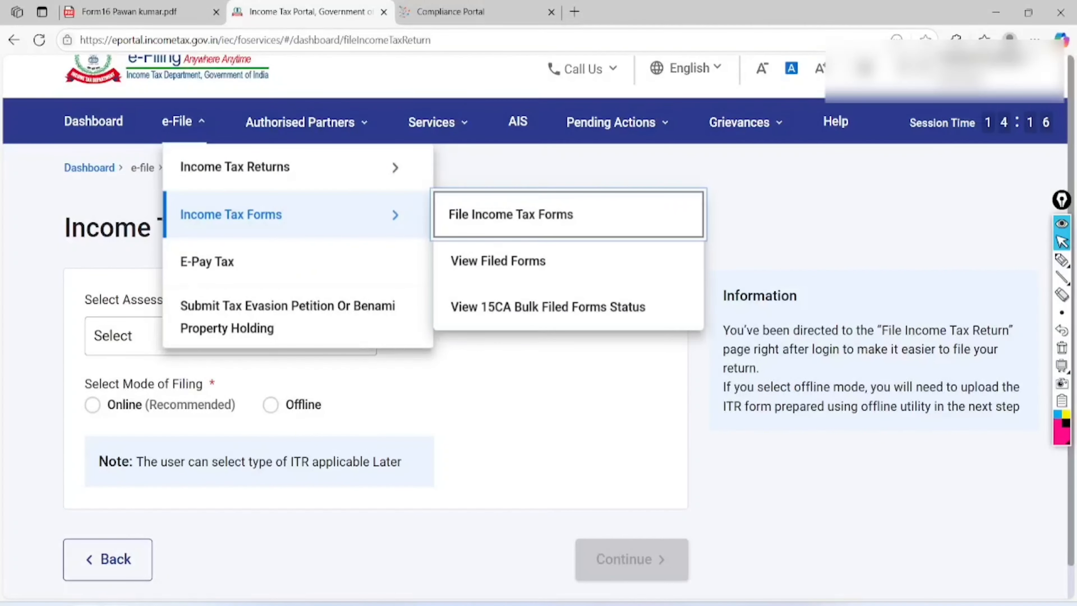
mouse_move(235, 167)
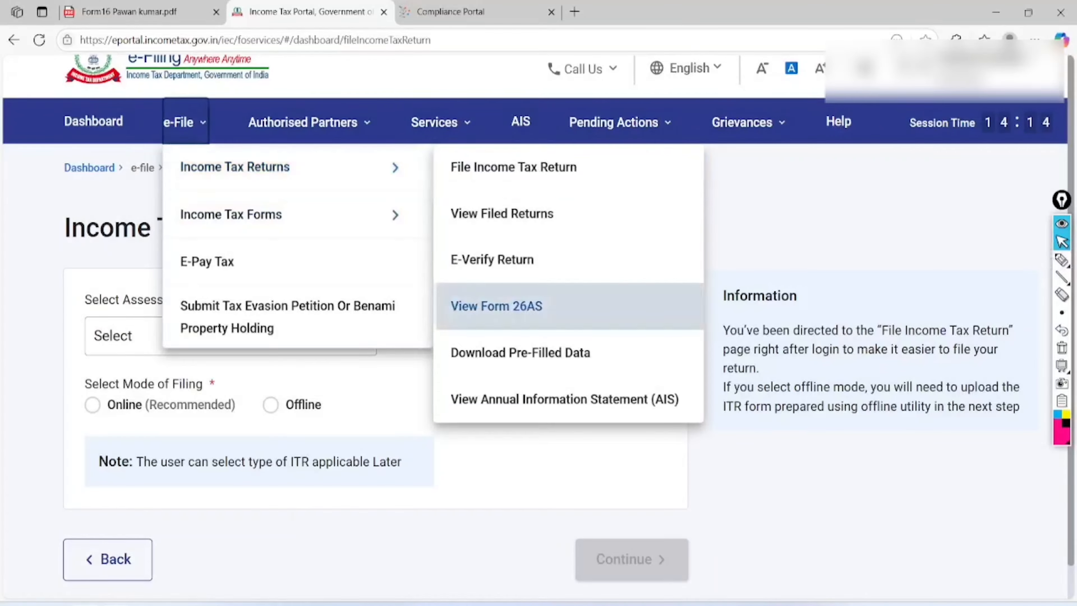
left_click(496, 306)
left_click(742, 529)
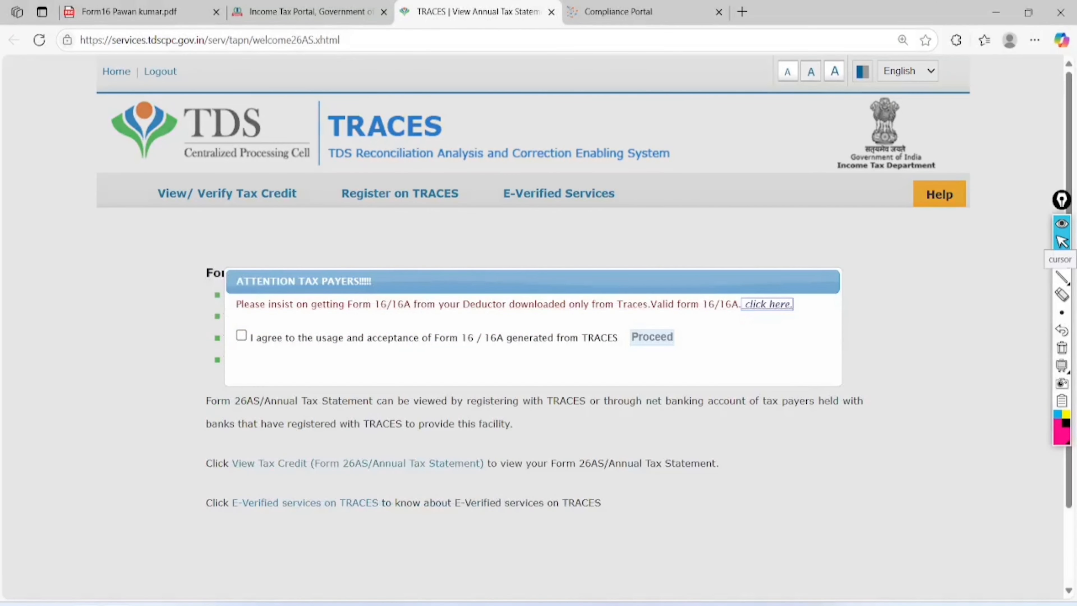
left_click(242, 335)
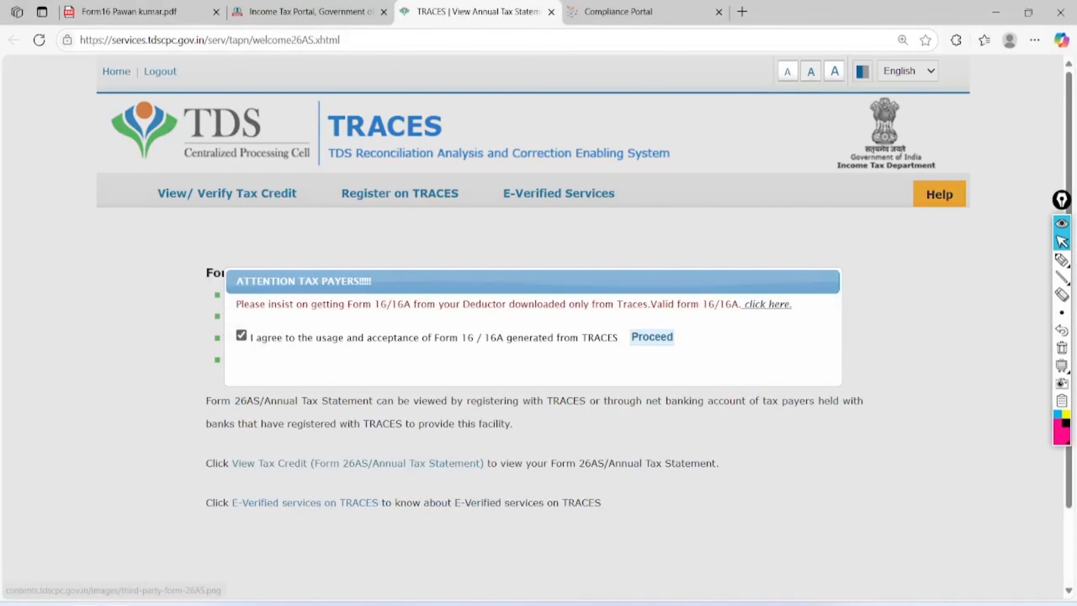
- Display the 2025-26 Form 26AS in TRACES in HTML format
left_click(652, 336)
scroll(539, 297, "down", 3)
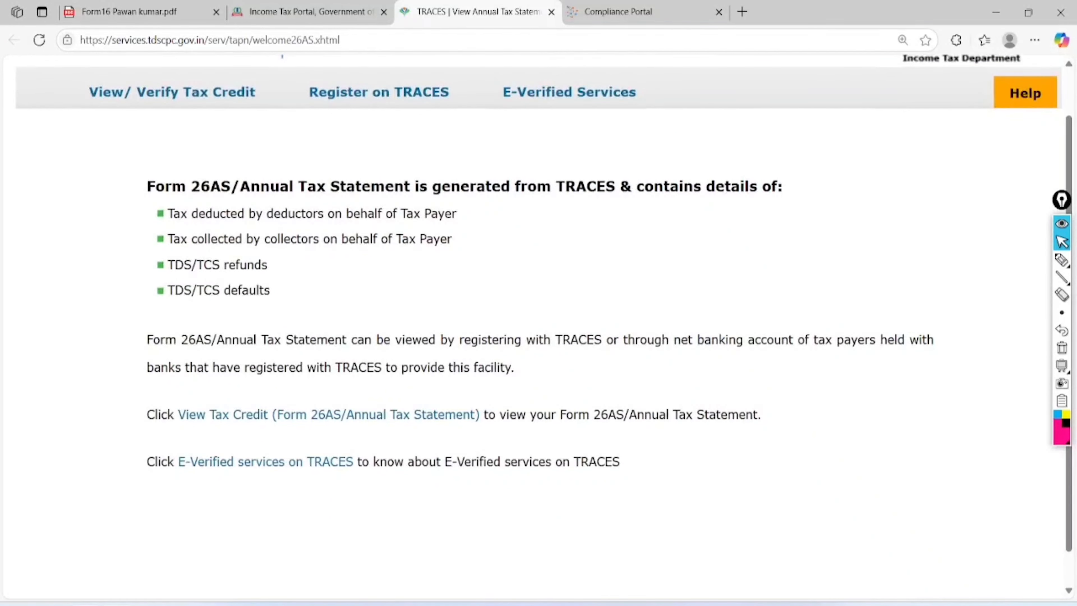
left_click(329, 414)
left_click(600, 306)
left_click(578, 339)
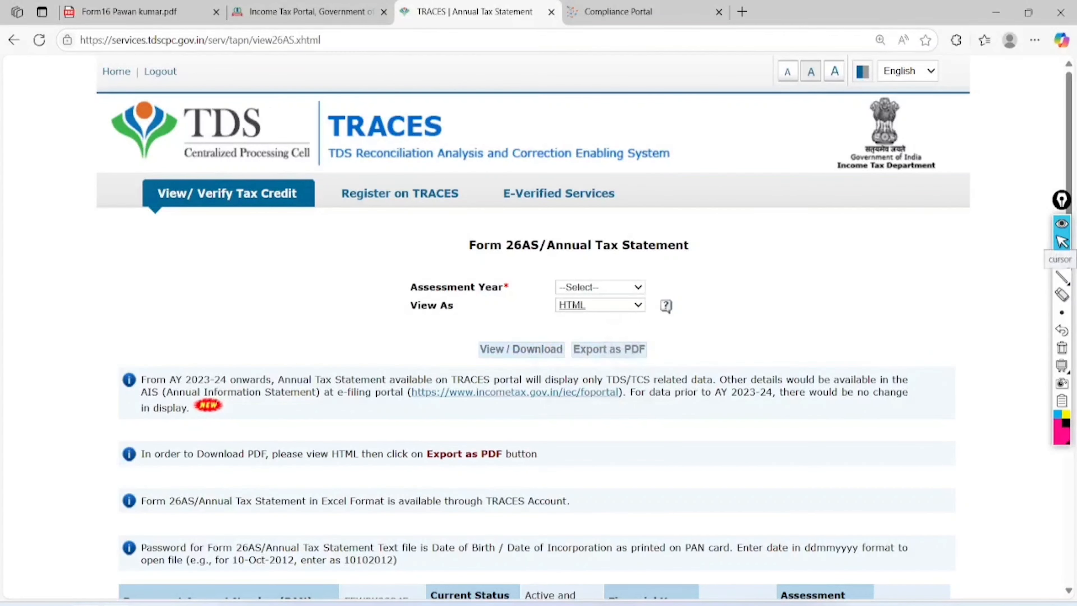
left_click(600, 287)
left_click(594, 339)
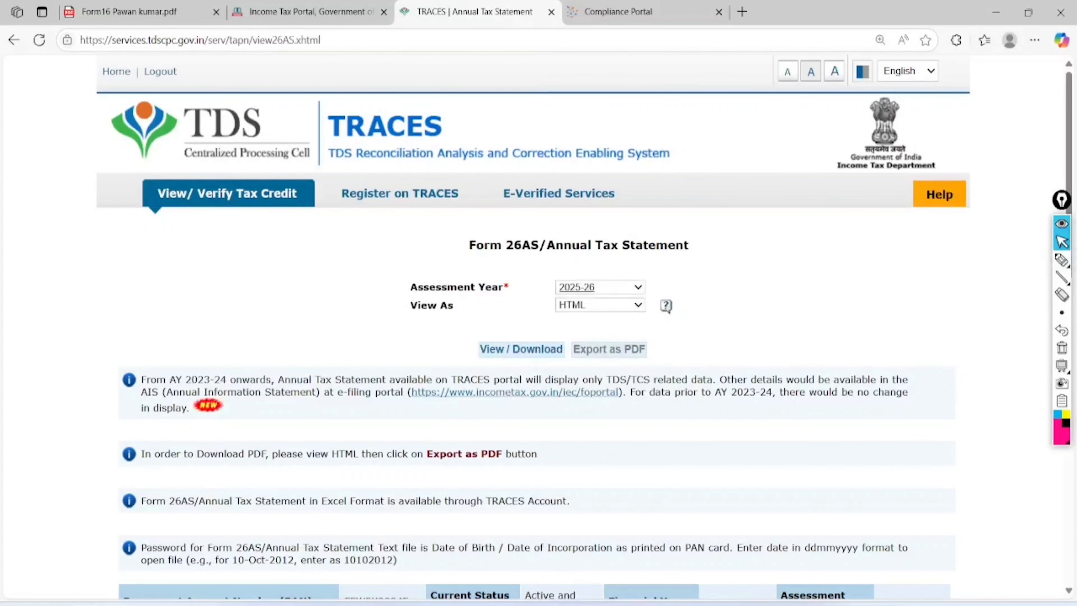
left_click(521, 349)
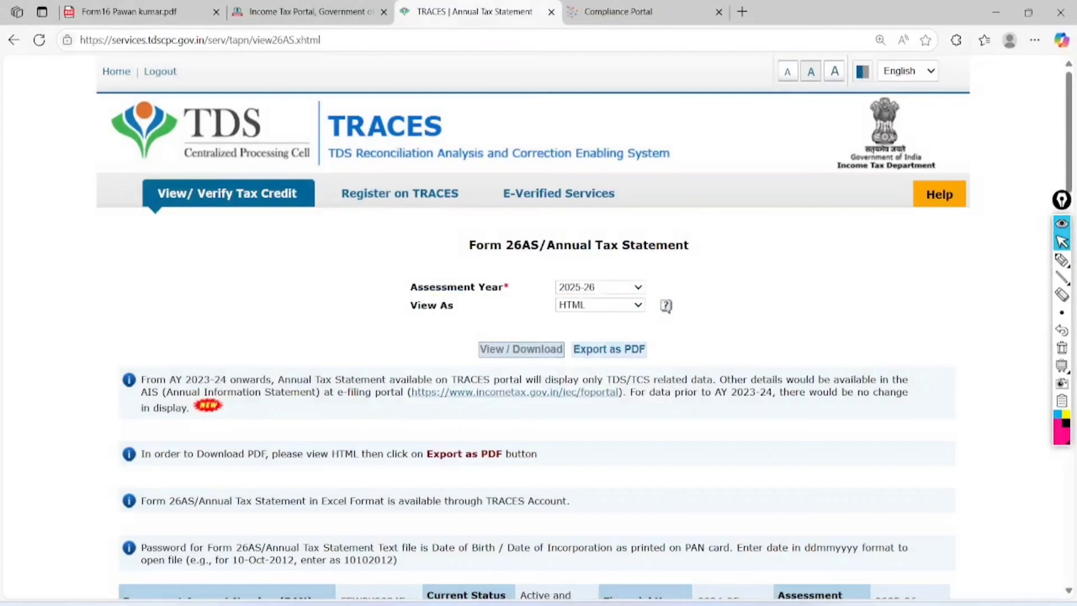
- Highlight PART-I's deductor, TAN, 907,222.00 paid and 37,622.00 TDS, then return to the portal
scroll(534, 327, "down", 10)
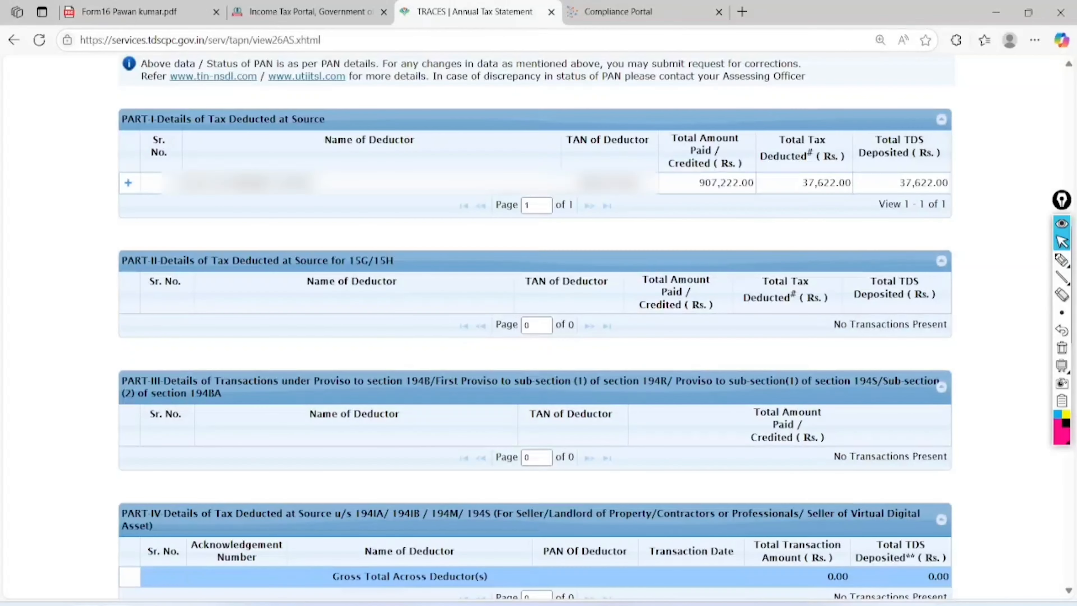
left_click(1062, 260)
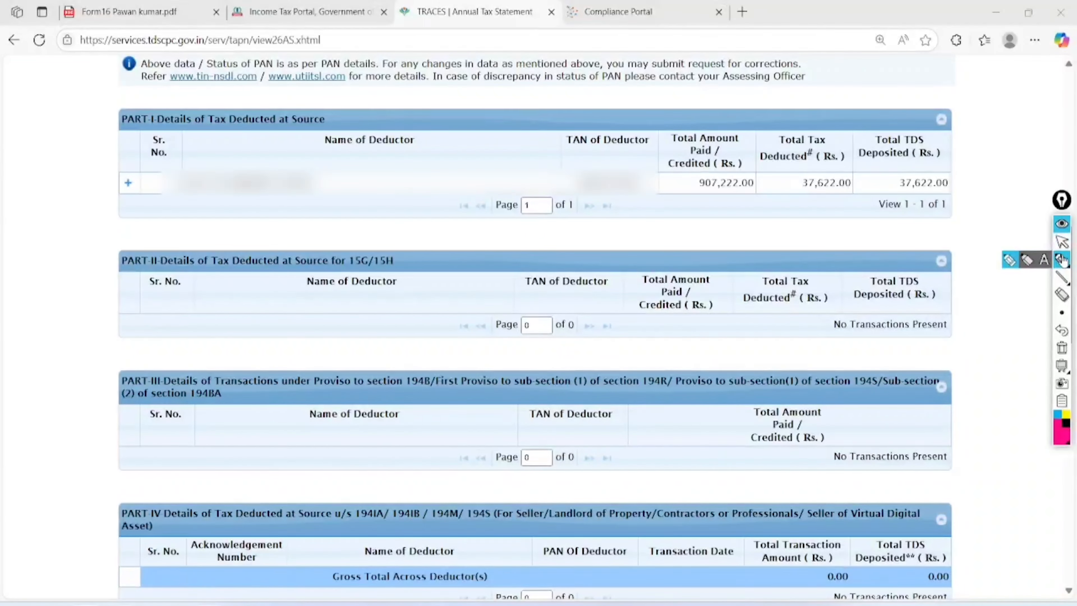
mouse_move(299, 146)
left_mouse_down()
mouse_move(170, 191)
mouse_move(331, 144)
mouse_move(225, 163)
left_mouse_up()
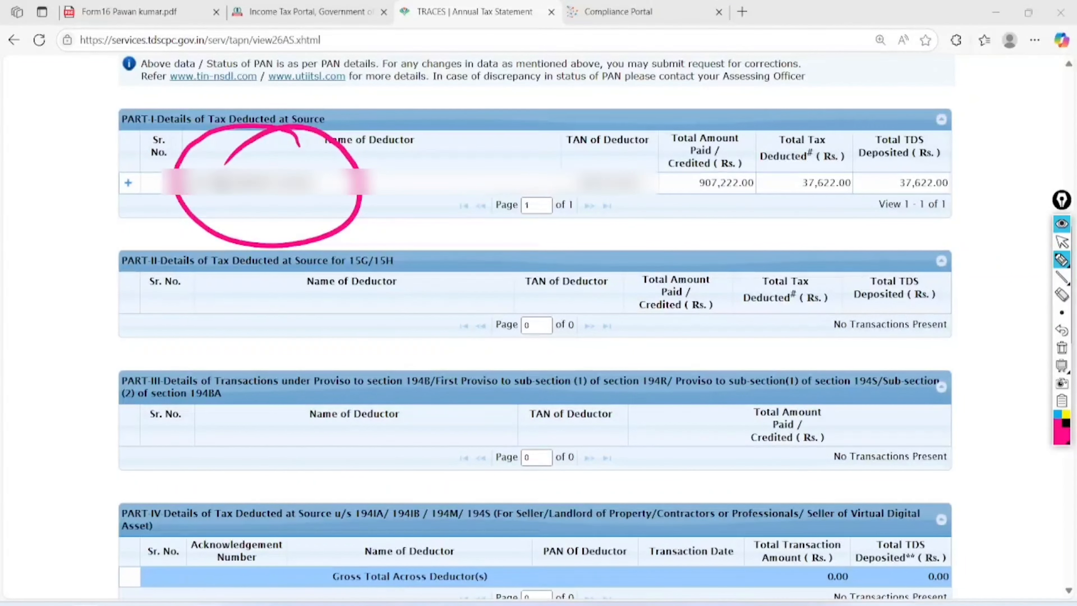
mouse_move(642, 146)
left_mouse_down()
mouse_move(564, 195)
mouse_move(661, 134)
mouse_move(588, 170)
left_mouse_up()
mouse_move(778, 126)
left_mouse_down()
mouse_move(704, 231)
mouse_move(746, 144)
left_mouse_up()
mouse_move(852, 138)
left_mouse_down()
mouse_move(854, 241)
mouse_move(819, 141)
left_mouse_up()
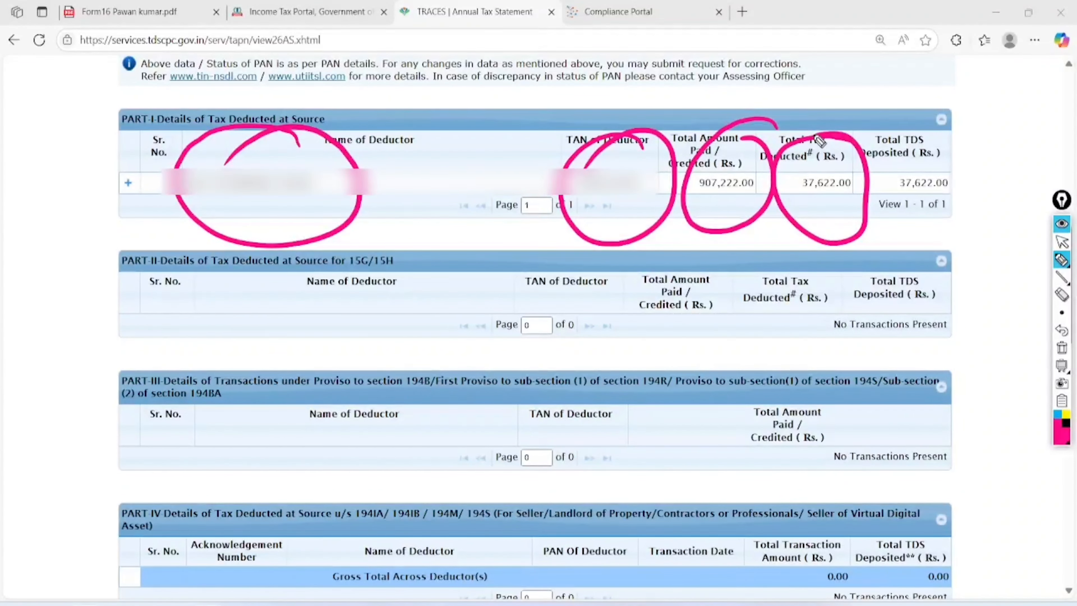
left_click_drag(629, 266, 862, 233)
left_click_drag(639, 291, 824, 243)
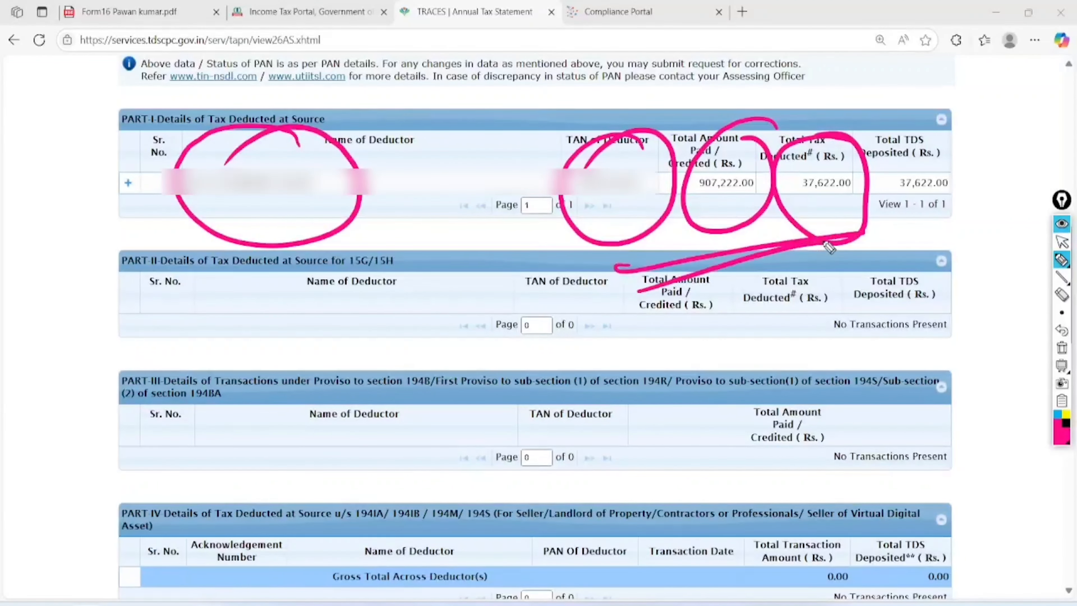
left_click(1062, 347)
left_click(1062, 242)
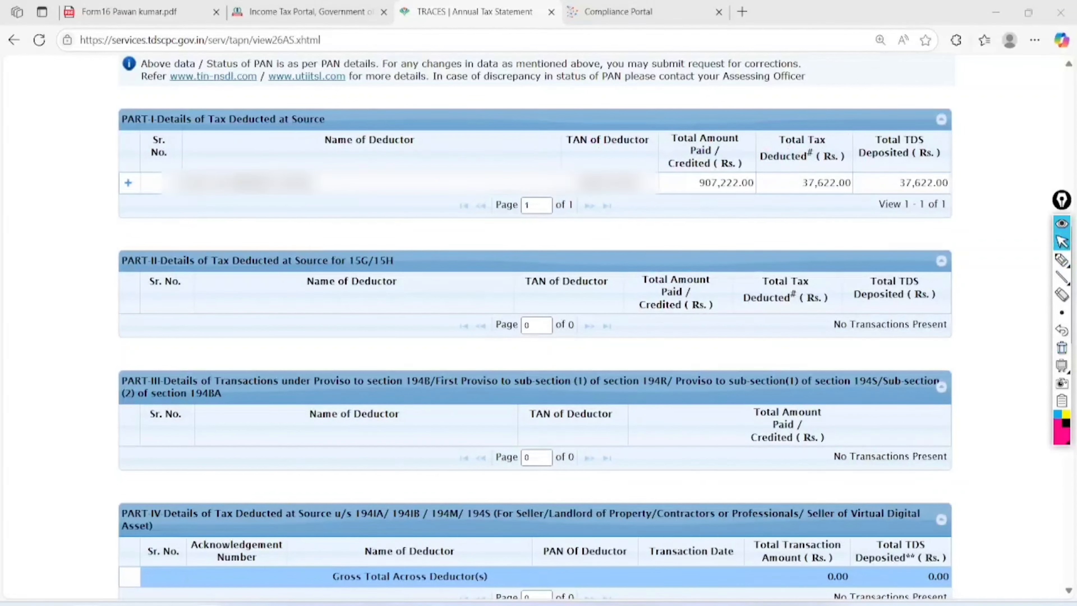
key("ctrl+shift+Tab")
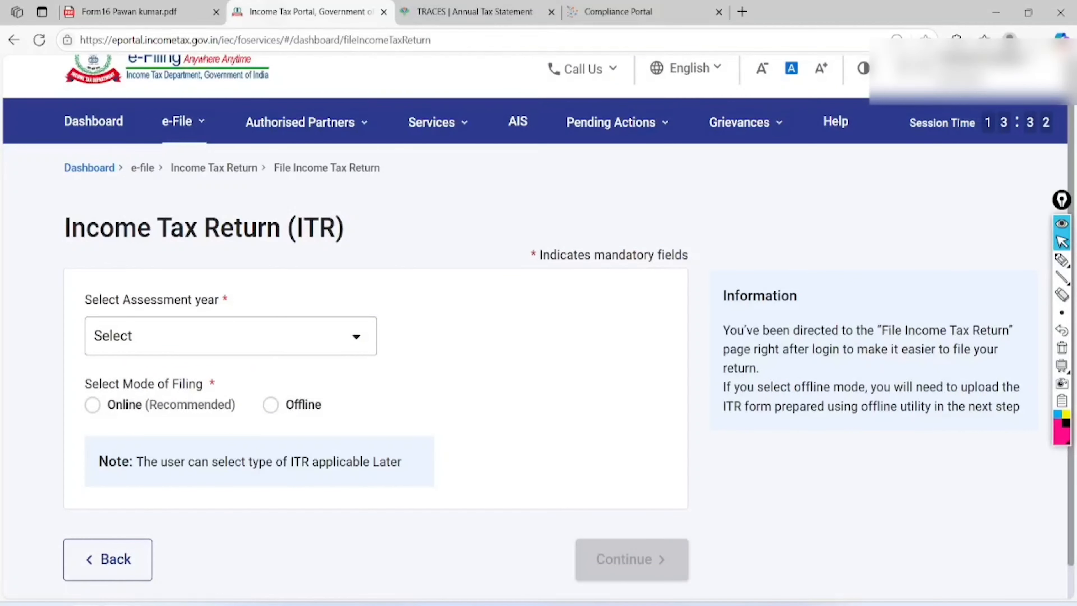
- Choose assessment year 2025-26 and the Online filing mode for the income tax return
left_click(238, 336)
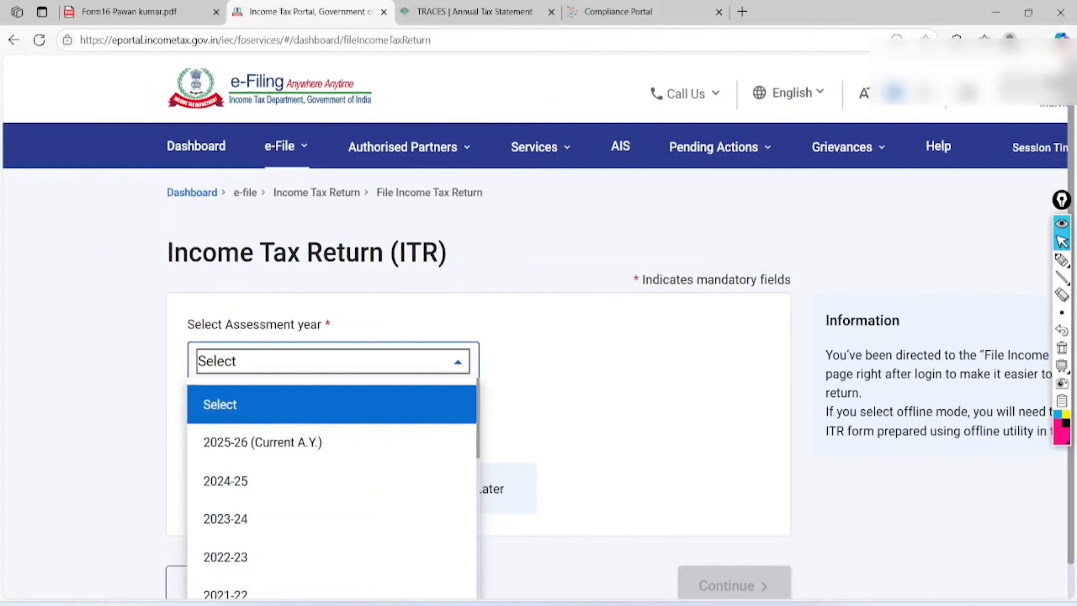
left_click(263, 443)
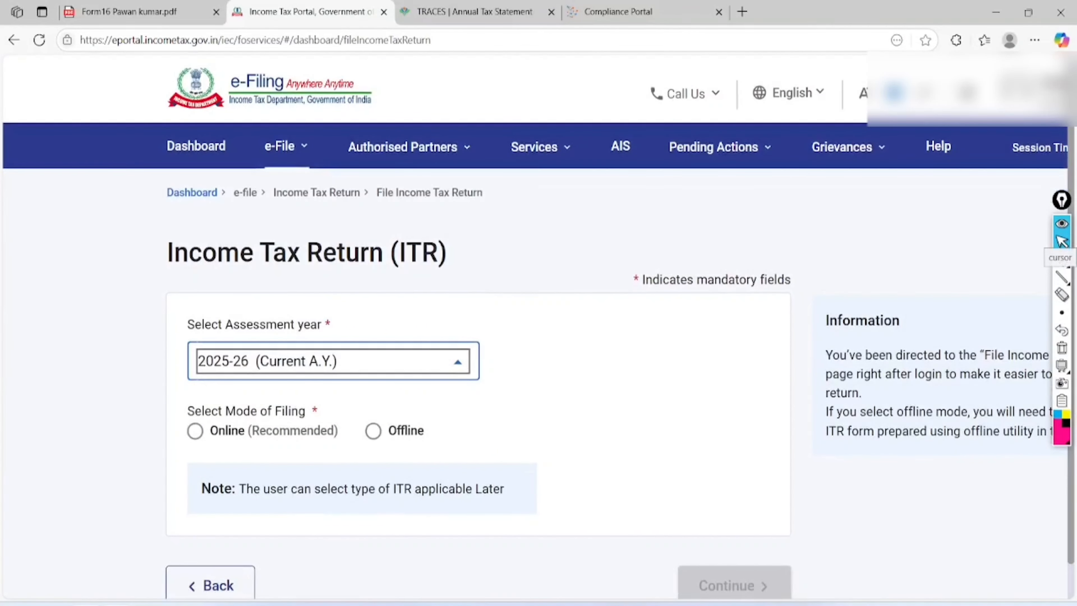
mouse_move(289, 147)
mouse_move(466, 192)
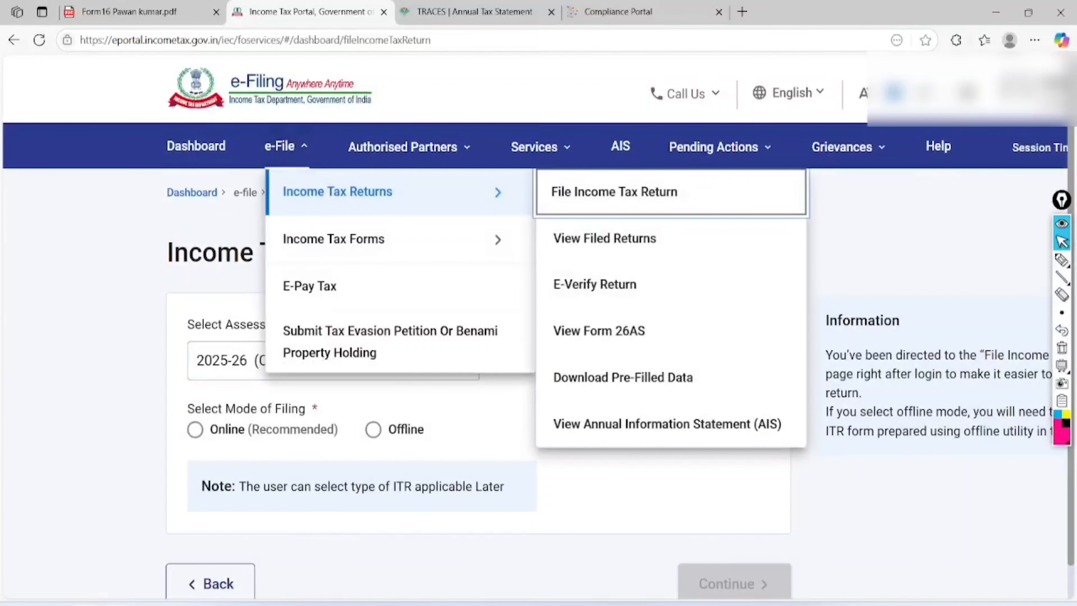
left_click(613, 190)
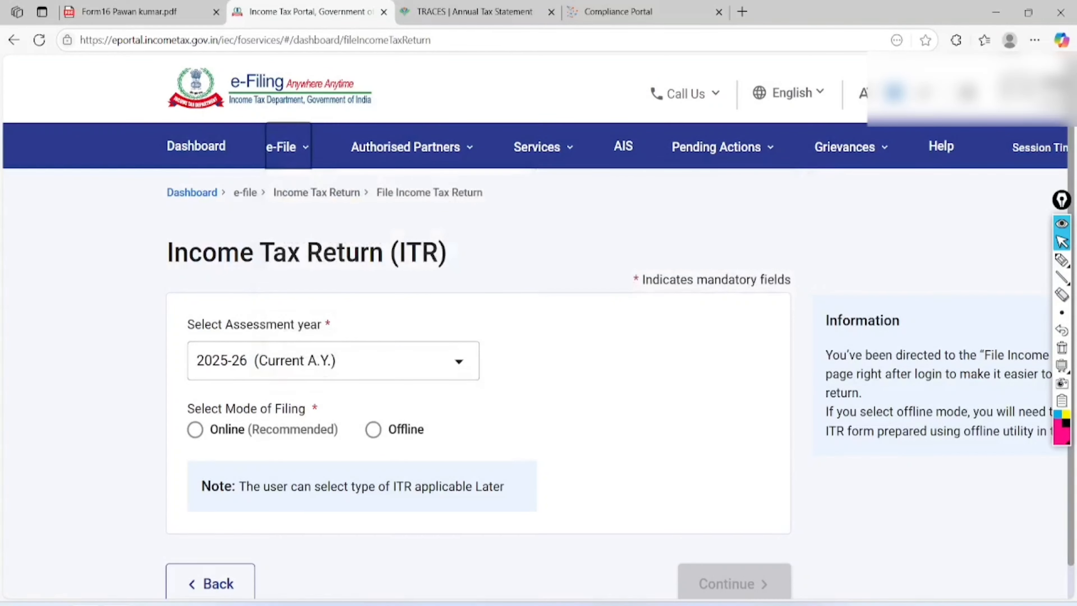
scroll(538, 326, "down", 3)
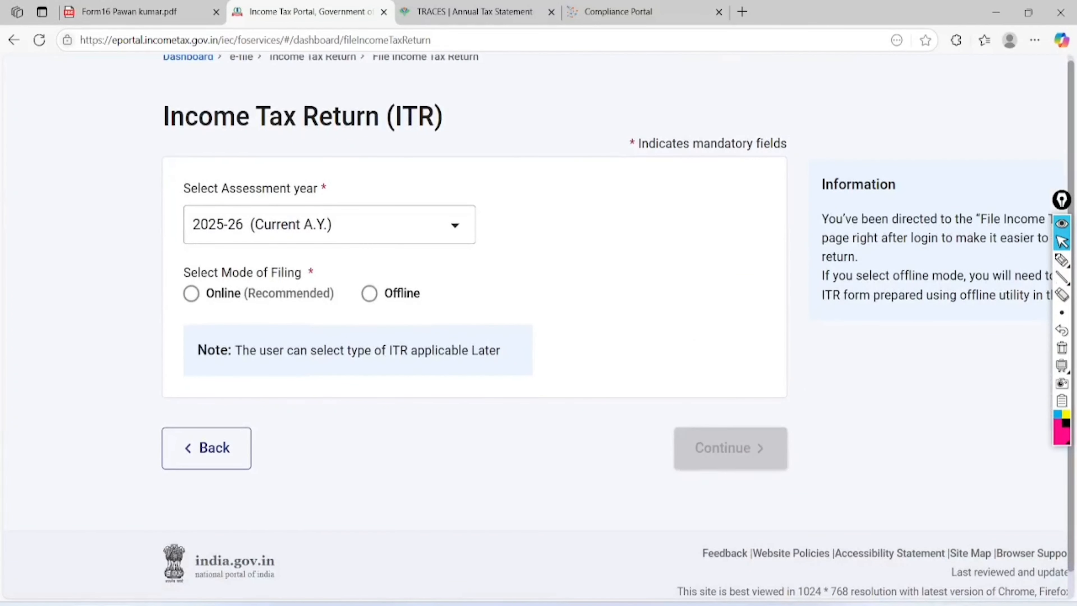
left_click(192, 294)
- Confirm there is no saved draft and start a new return filing
left_click(731, 448)
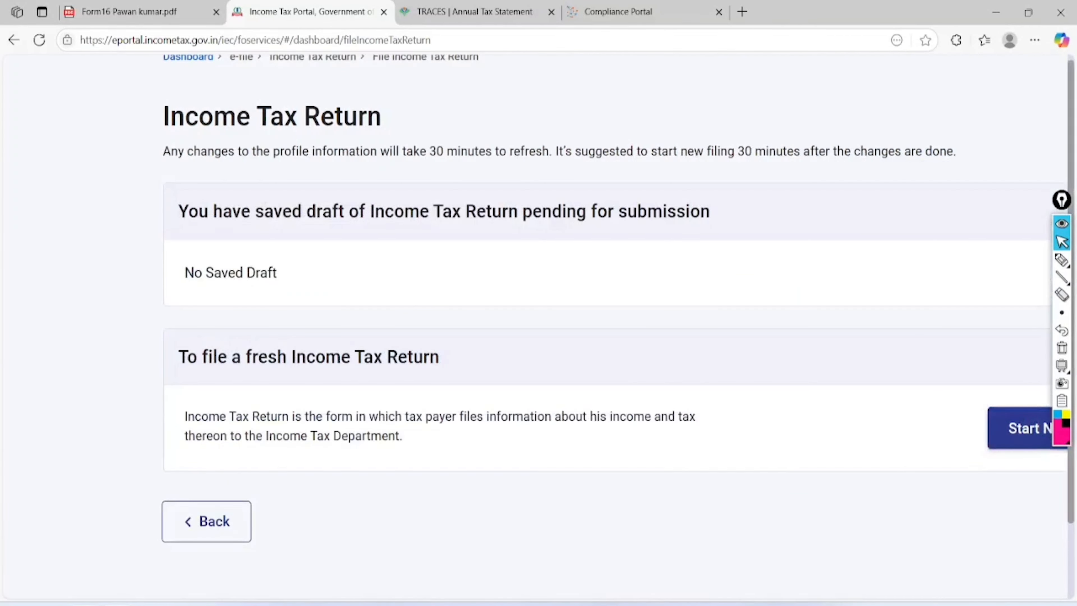
scroll(539, 327, "right", 2)
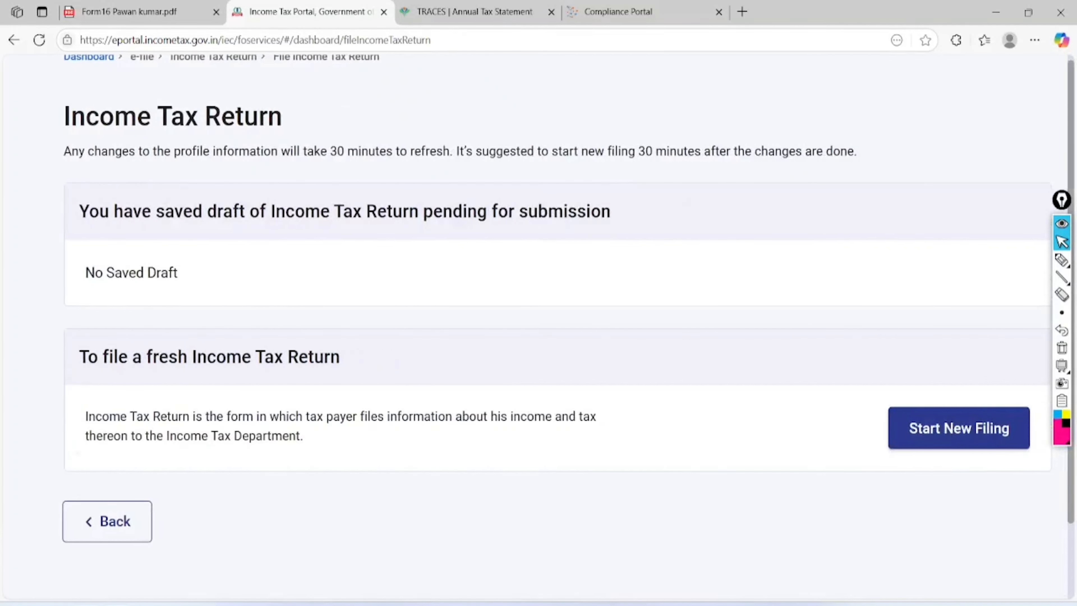
left_click(1062, 260)
mouse_move(207, 204)
left_mouse_down()
mouse_move(75, 308)
mouse_move(127, 214)
mouse_move(114, 233)
left_mouse_up()
mouse_move(1001, 341)
left_mouse_down()
mouse_move(971, 510)
mouse_move(924, 347)
left_mouse_up()
left_click(1062, 348)
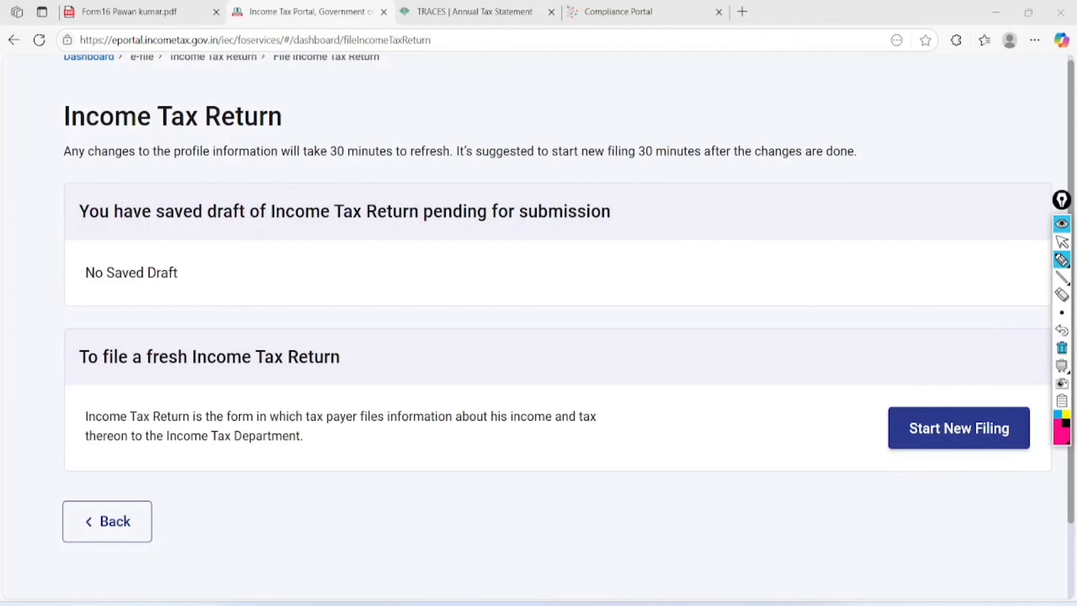
left_click(1062, 242)
left_click(959, 428)
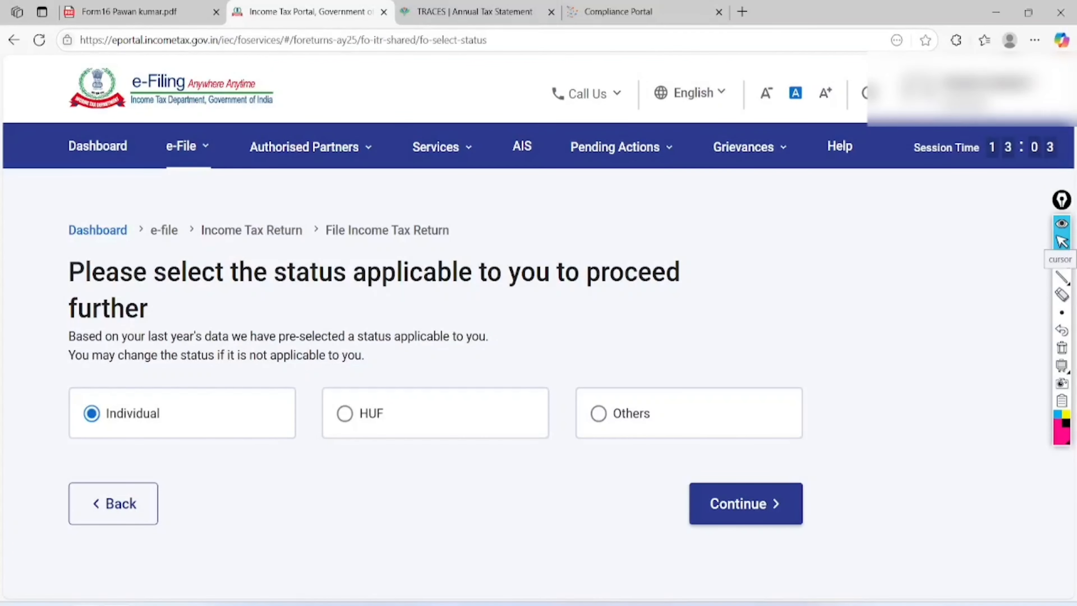
- Continue with Individual status and select ITR - 1 as the return form
left_click(746, 503)
left_click(178, 412)
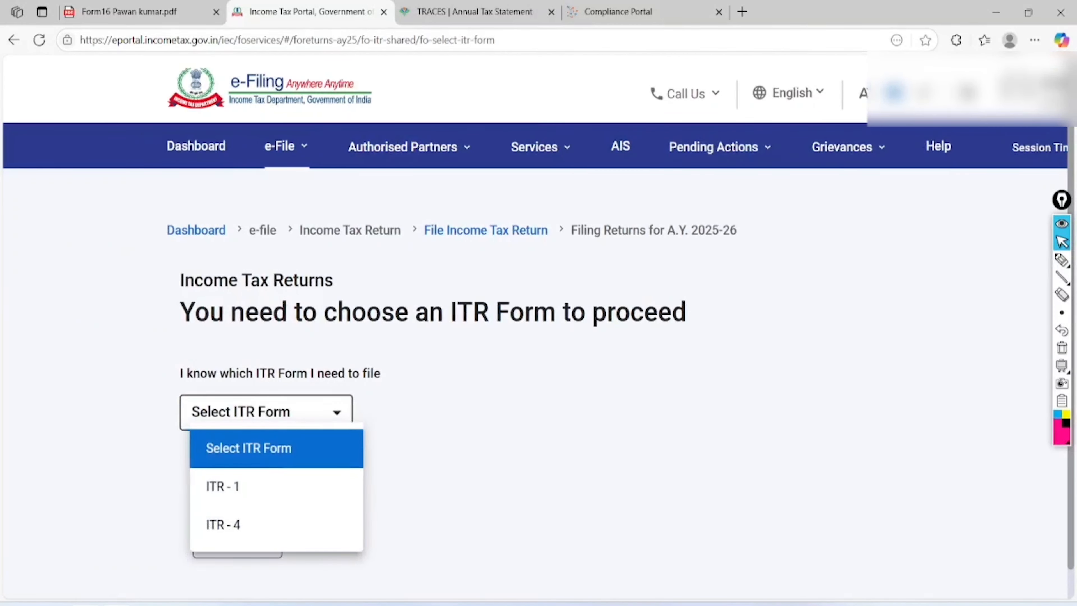
left_click(229, 486)
scroll(229, 486, "down", 3)
scroll(539, 331, "right", 2)
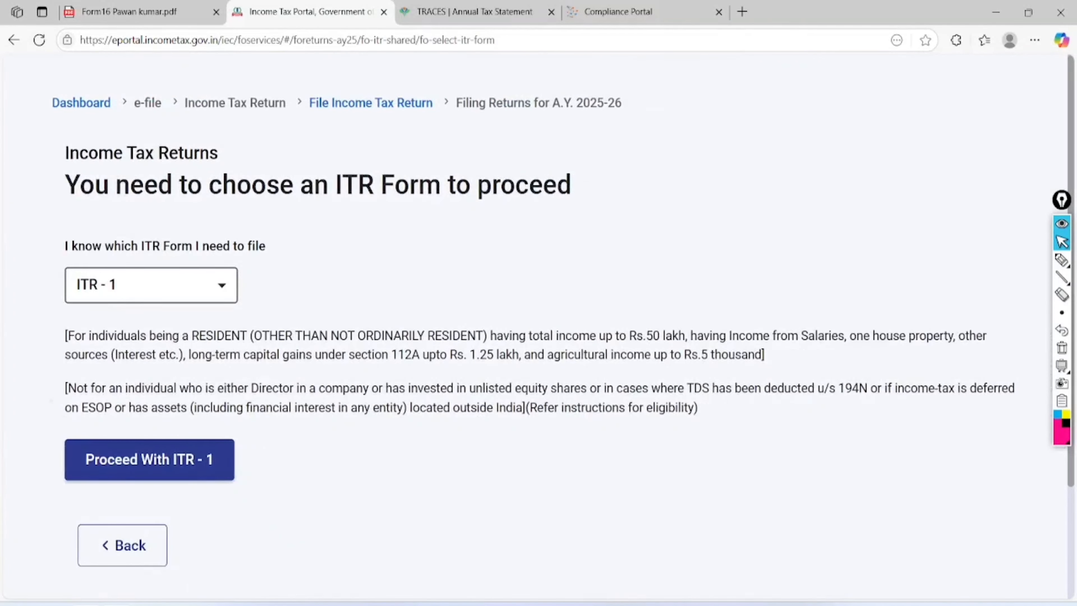
- Highlight the section 112A, Rs. 1.25 lakh and agricultural limits, then proceed with ITR-1
left_click(1061, 260)
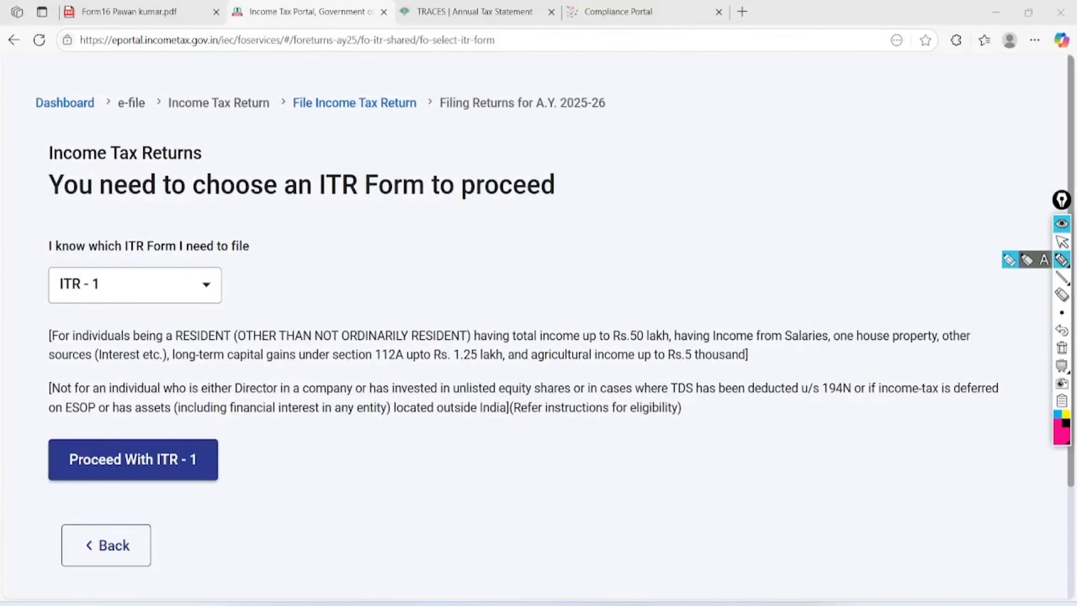
mouse_move(405, 335)
left_mouse_down()
mouse_move(375, 373)
mouse_move(401, 339)
left_mouse_up()
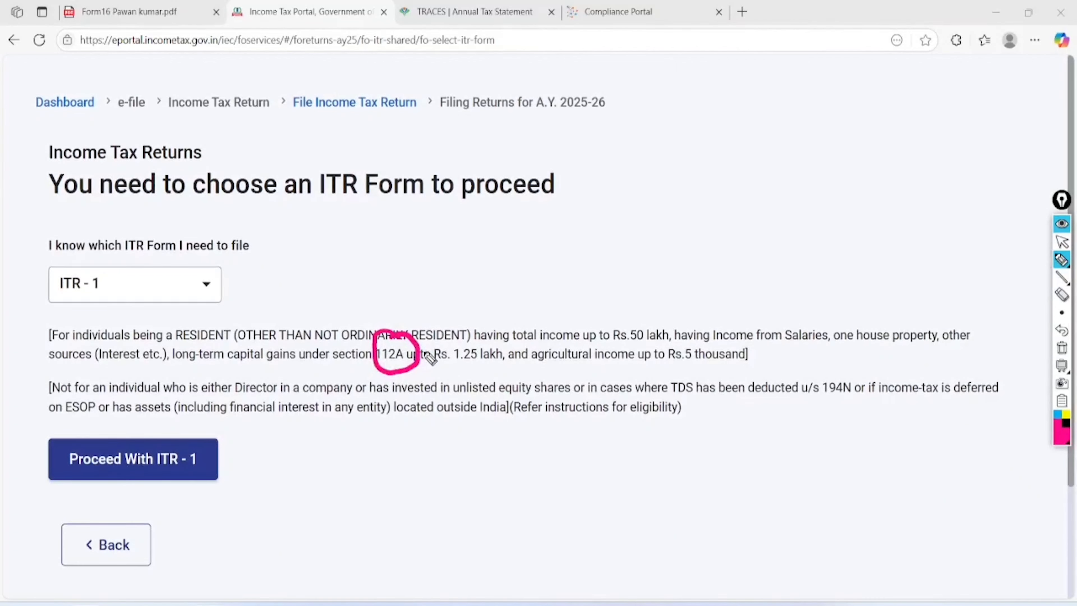
left_click_drag(157, 358, 371, 376)
left_click_drag(450, 368, 742, 361)
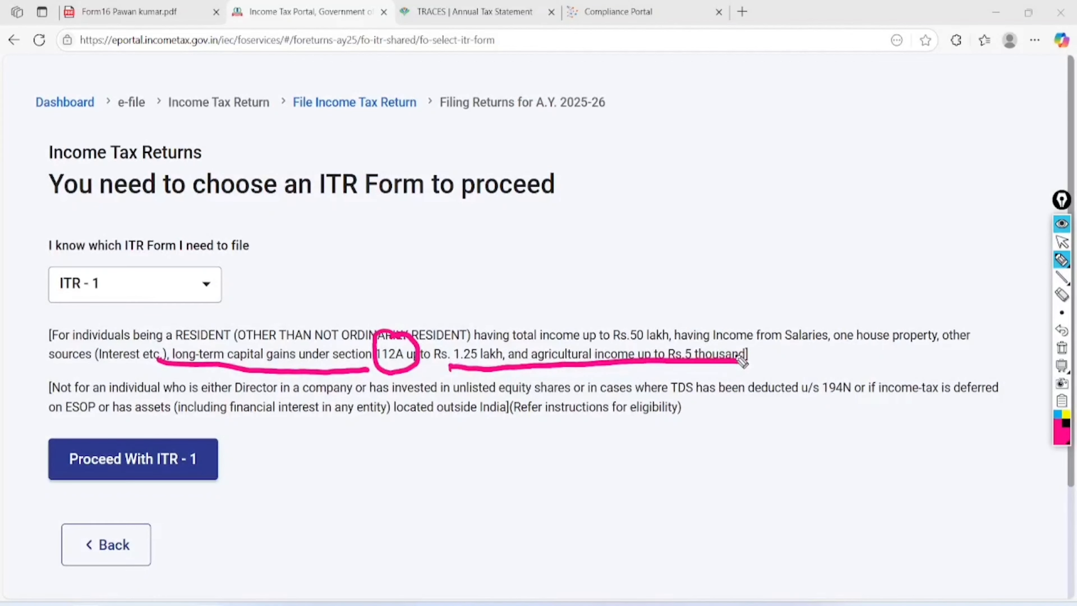
left_click(1062, 242)
left_click(1062, 348)
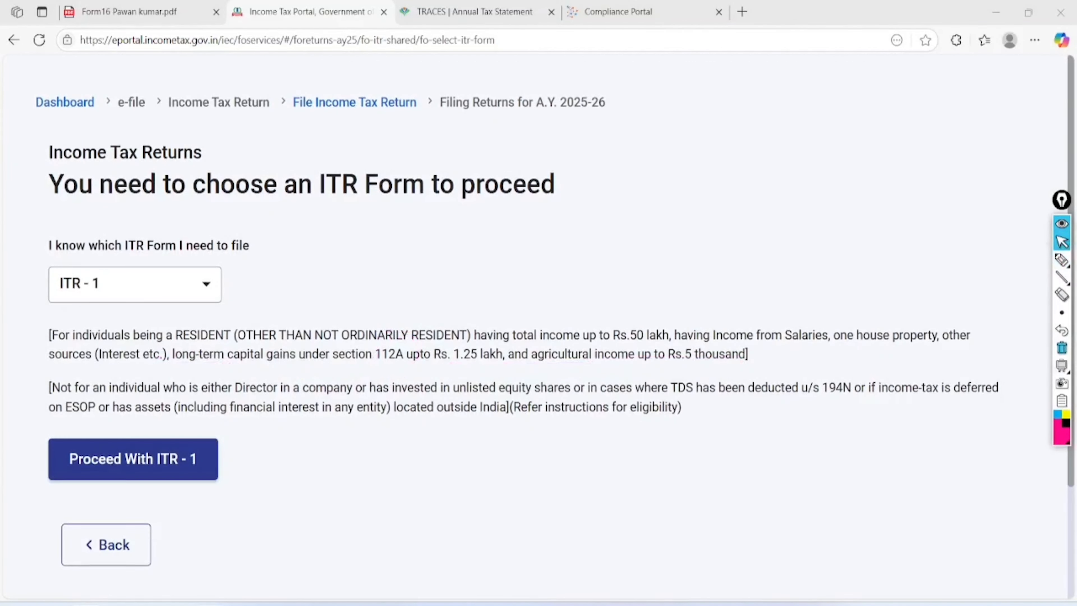
scroll(127, 297, "down", 5)
scroll(127, 297, "up", 1)
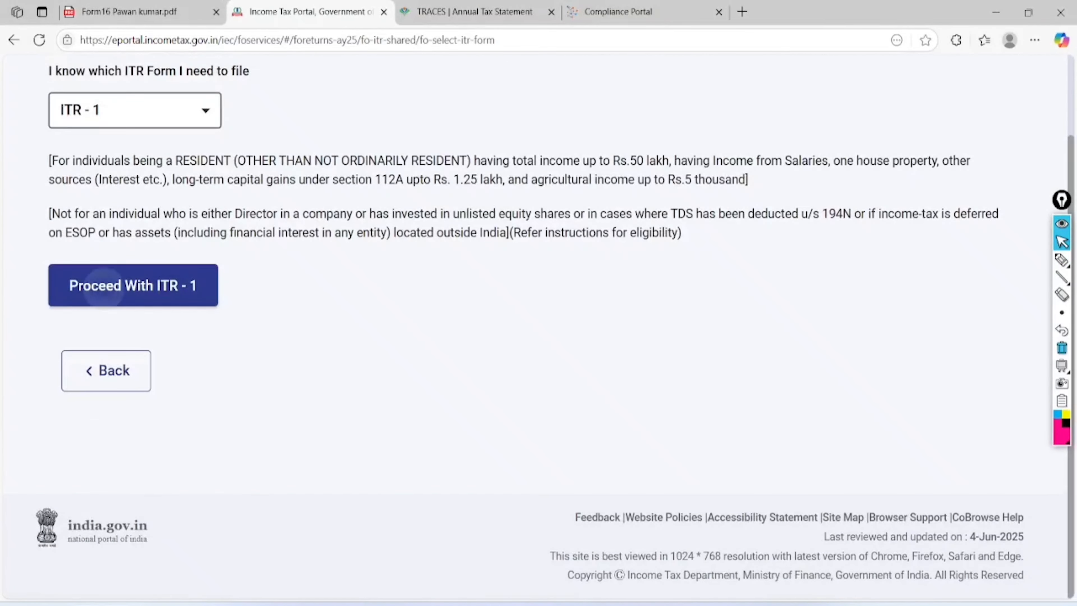
left_click(106, 287)
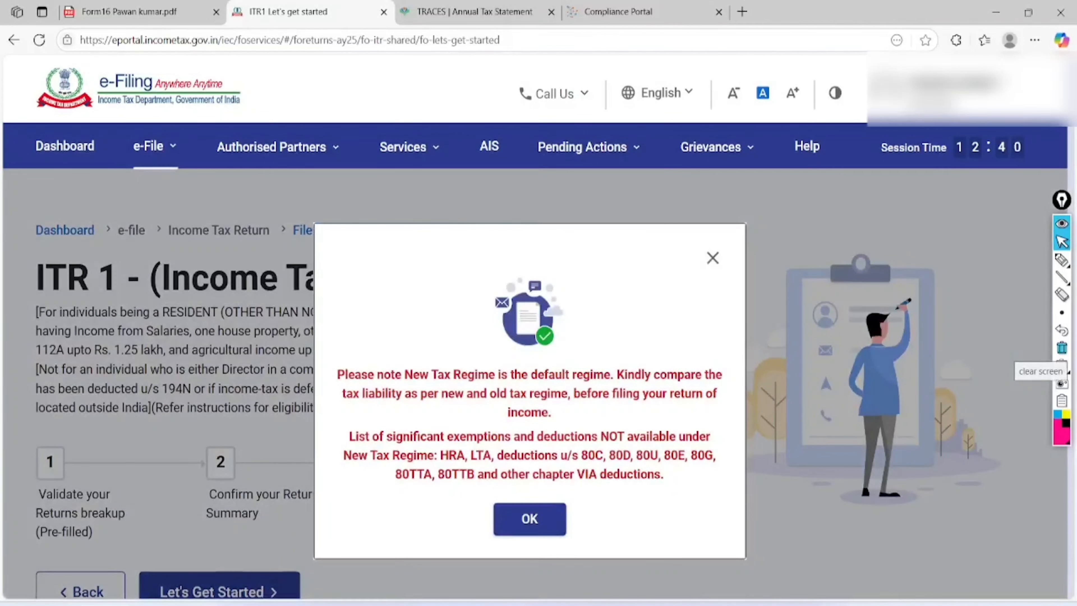
- Mark up the New Tax Regime notice and its list of unavailable deductions
left_click(1062, 260)
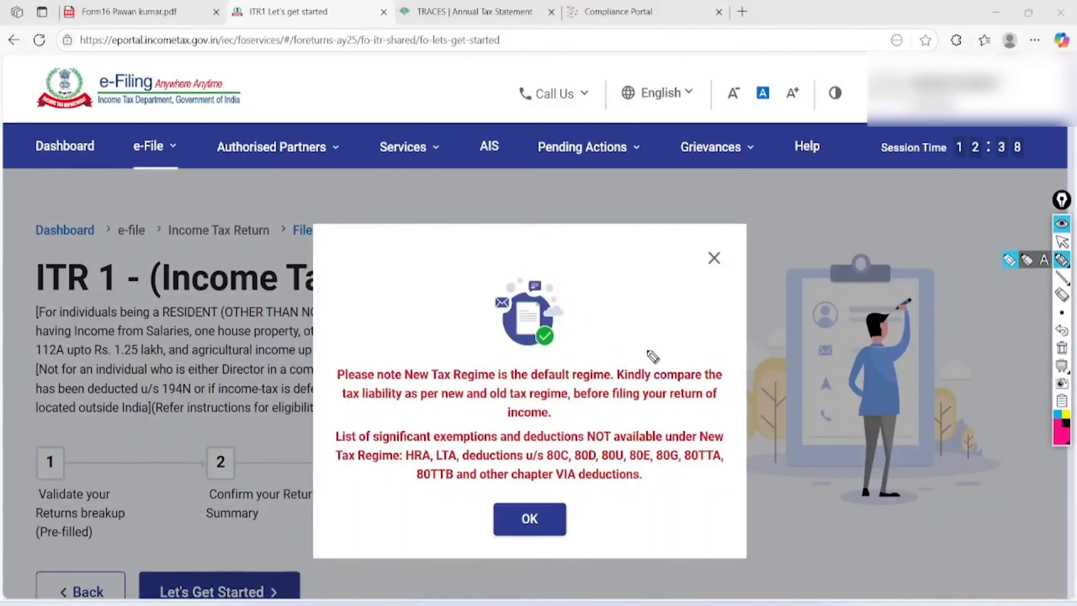
mouse_move(441, 347)
left_mouse_down()
mouse_move(395, 373)
mouse_move(411, 354)
left_mouse_up()
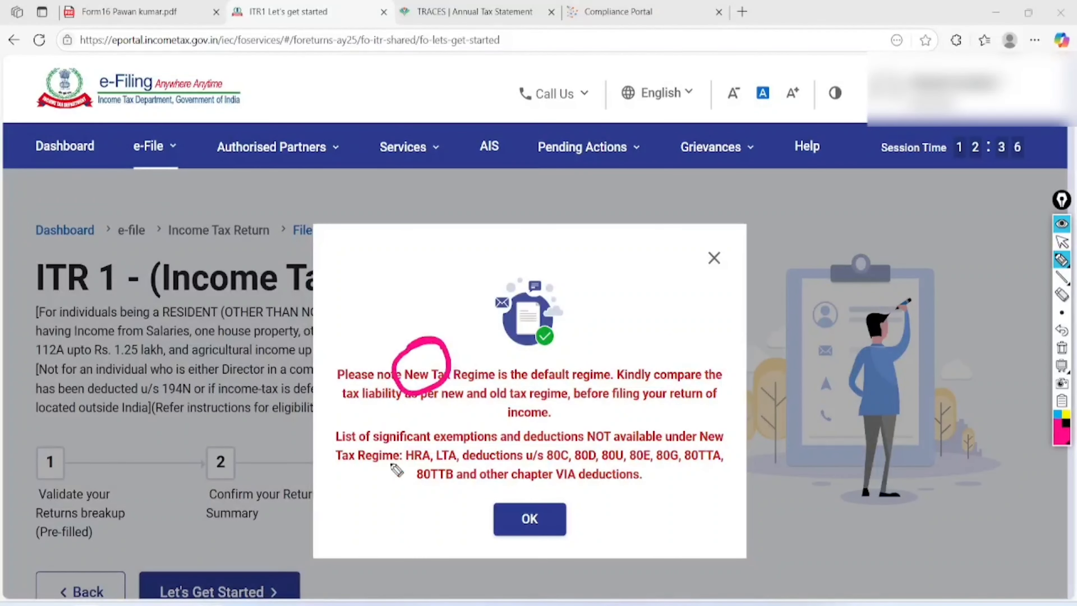
mouse_move(441, 456)
left_mouse_down()
mouse_move(724, 439)
mouse_move(641, 456)
mouse_move(720, 454)
left_mouse_up()
left_click_drag(467, 498, 657, 478)
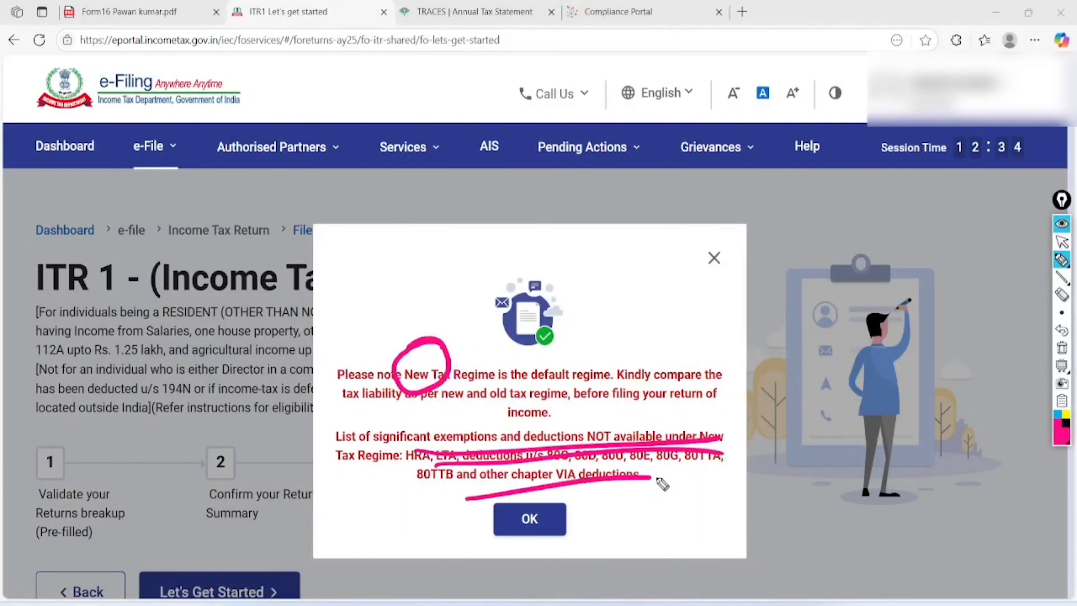
mouse_move(690, 414)
left_mouse_down()
mouse_move(437, 414)
mouse_move(582, 395)
left_mouse_up()
left_click_drag(662, 286, 638, 417)
left_click_drag(615, 303, 729, 356)
left_click_drag(725, 262, 705, 353)
left_click_drag(683, 290, 793, 342)
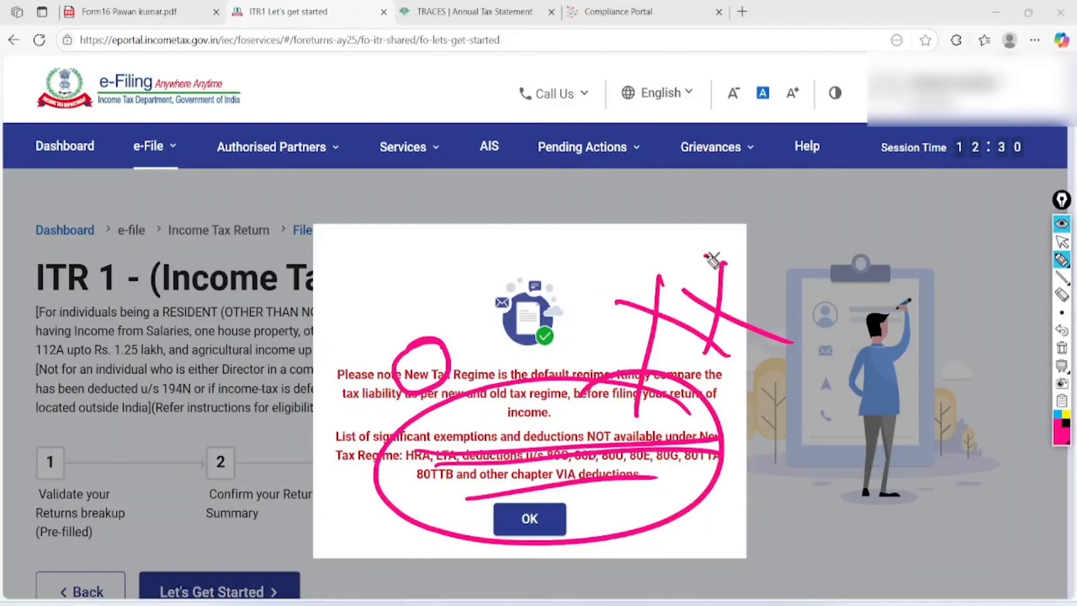
left_click(1061, 242)
left_click(1062, 348)
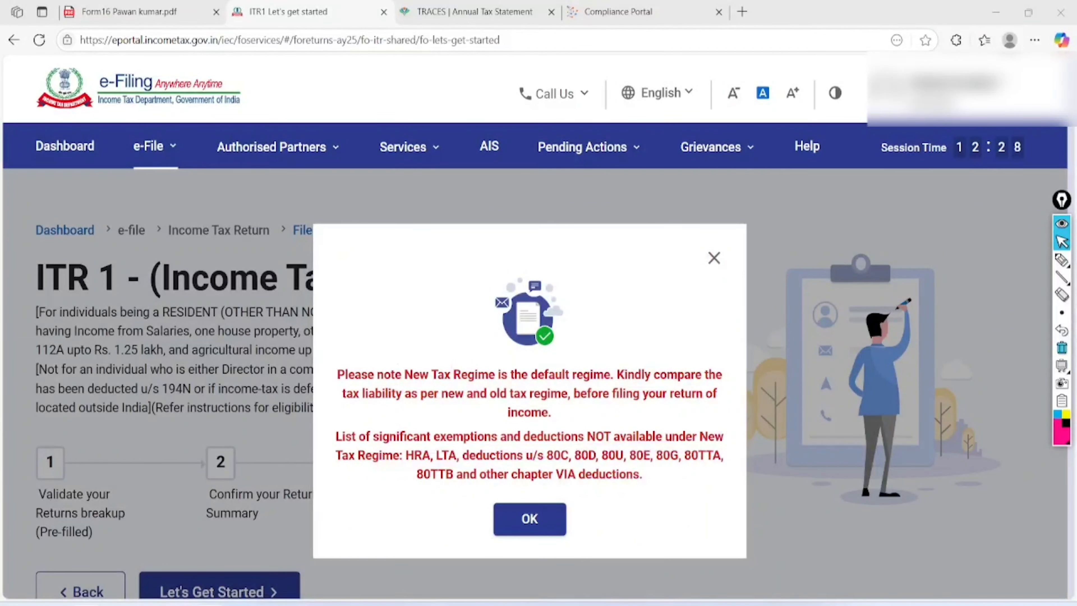
- Dismiss the regime notice and begin the ITR-1 filing
left_click(529, 519)
scroll(538, 331, "down", 3)
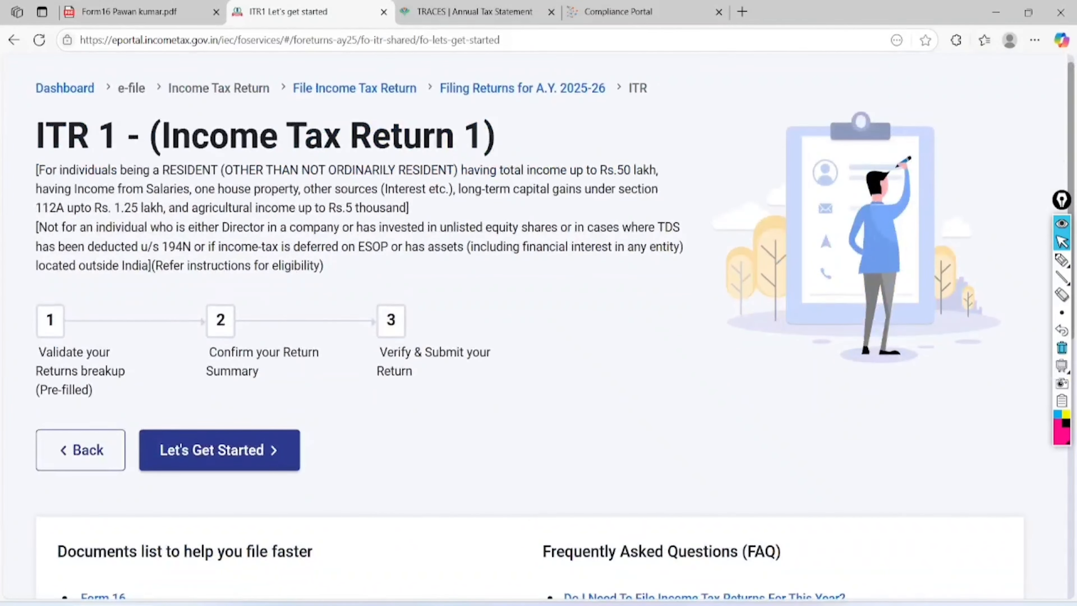
left_click(220, 450)
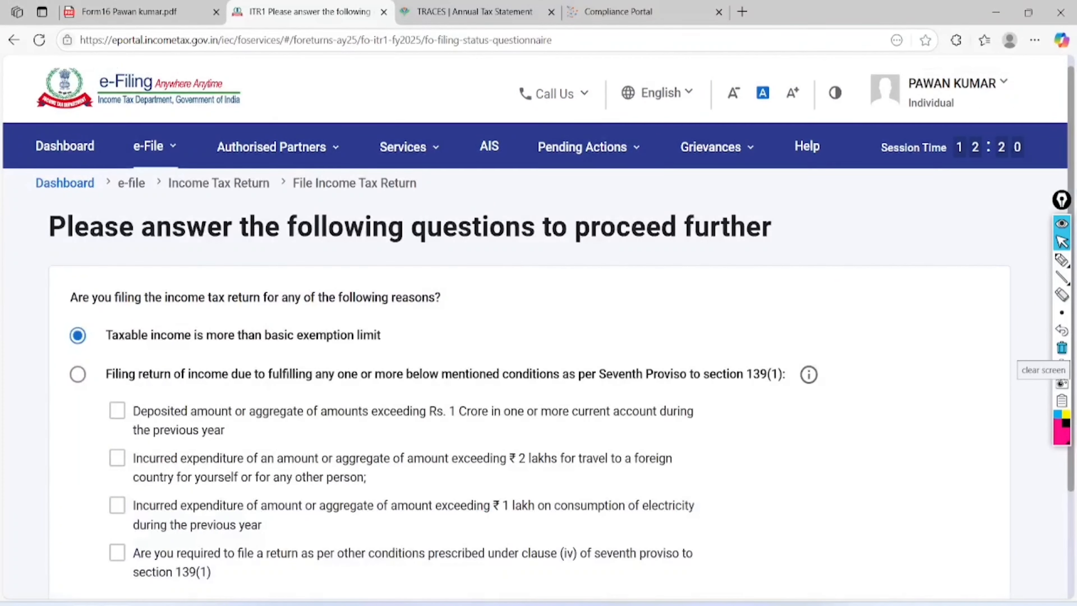
- Pick 'Taxable income is more than basic exemption limit' as filing reason and continue
scroll(538, 331, "down", 3)
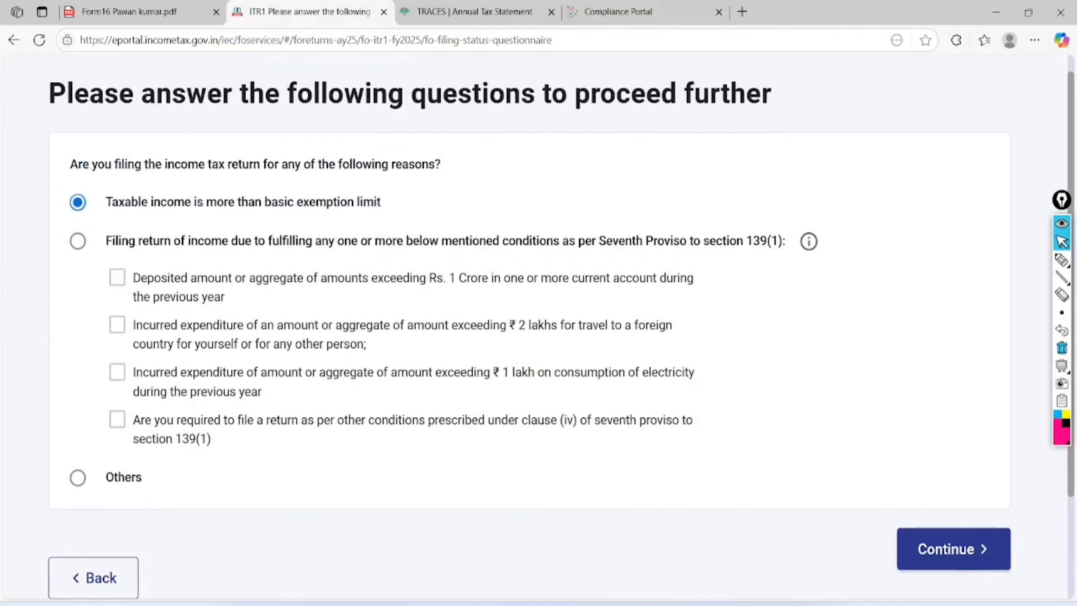
scroll(538, 331, "up", 1)
left_click(1062, 260)
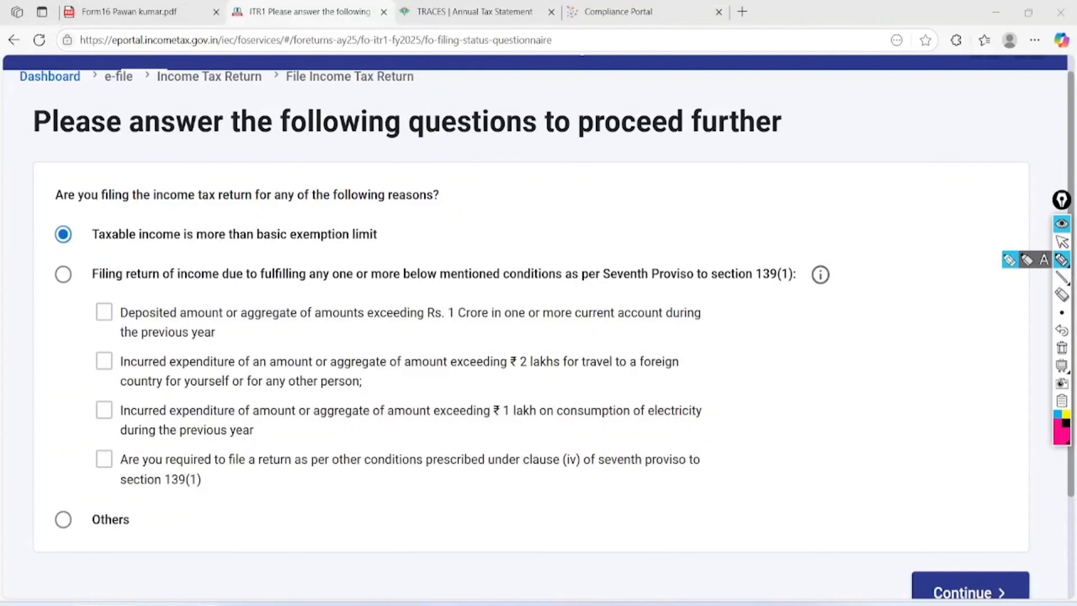
mouse_move(68, 249)
left_mouse_down()
mouse_move(360, 252)
mouse_move(242, 187)
mouse_move(72, 212)
mouse_move(75, 251)
left_mouse_up()
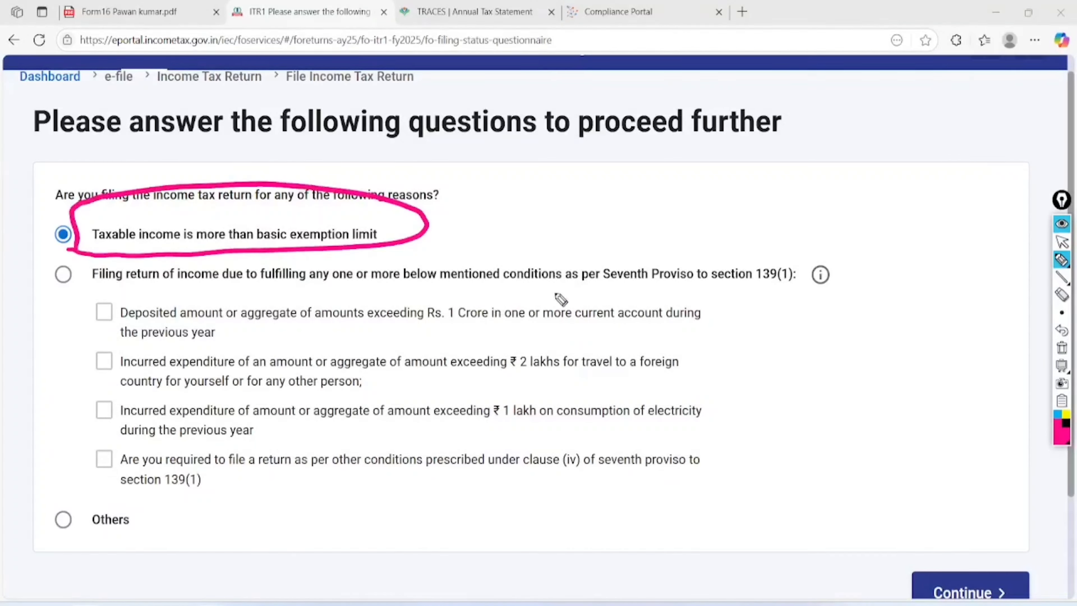
left_click_drag(419, 328, 553, 317)
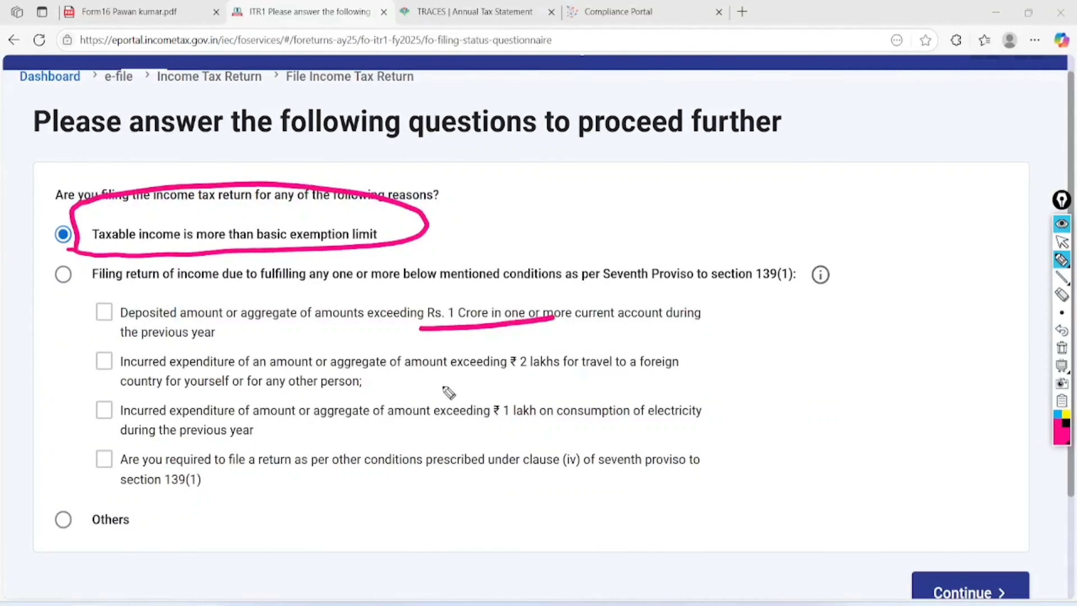
left_click_drag(448, 384, 590, 373)
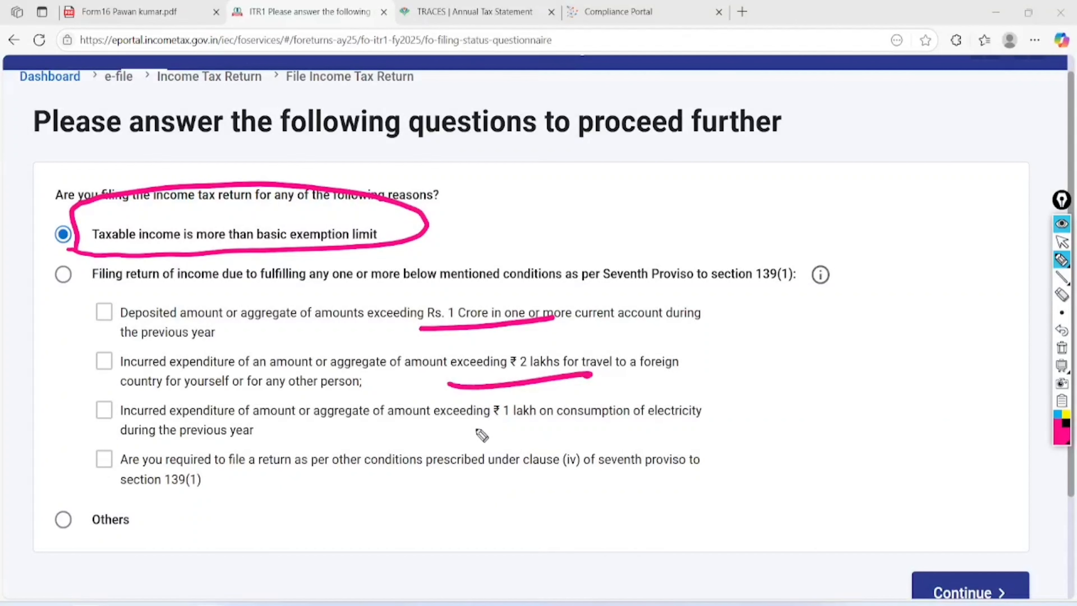
left_click_drag(457, 433, 597, 425)
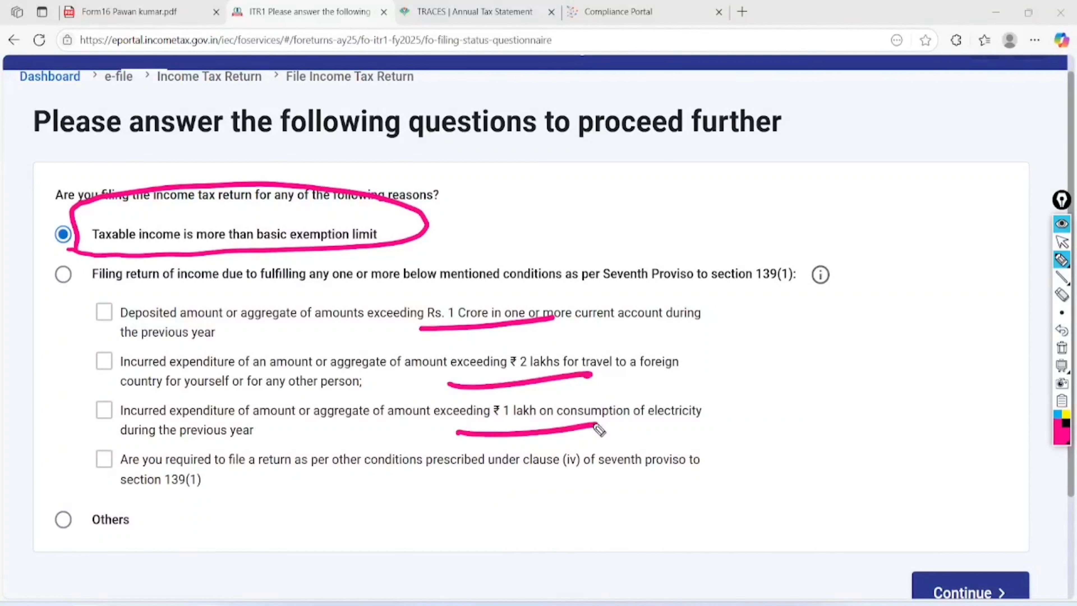
left_click(1062, 348)
left_click(1062, 241)
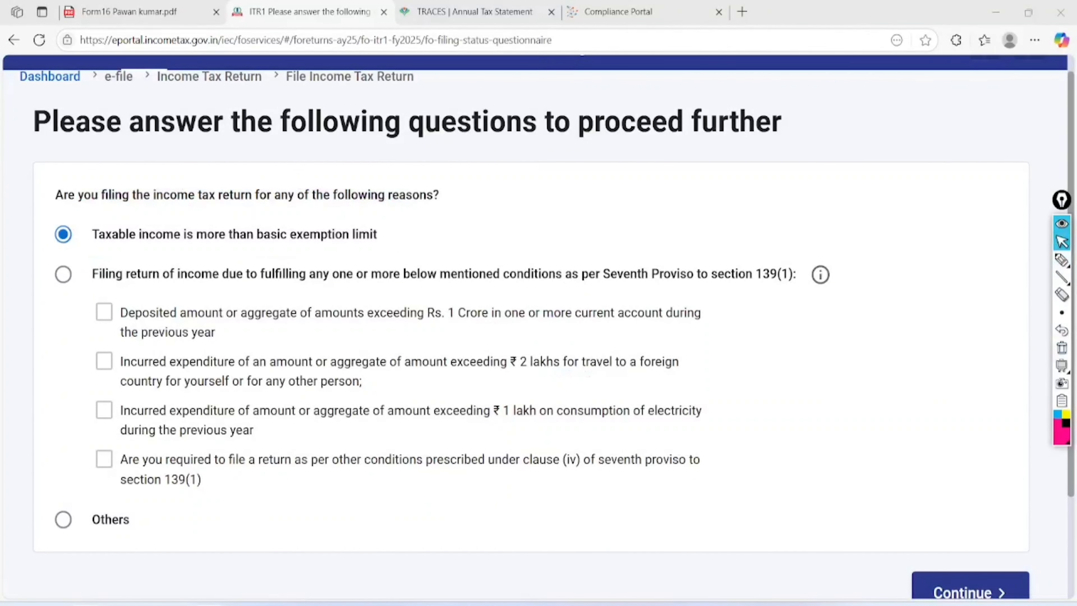
left_click(63, 520)
left_click(971, 586)
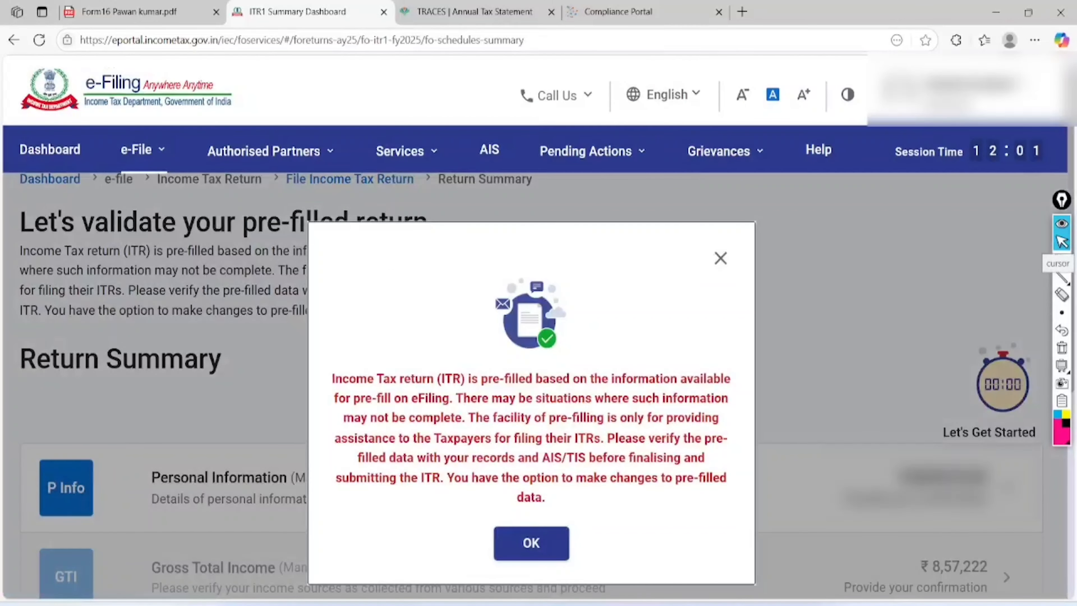
- Dismiss the pre-fill notice and highlight the five Return Summary sections
left_click(531, 543)
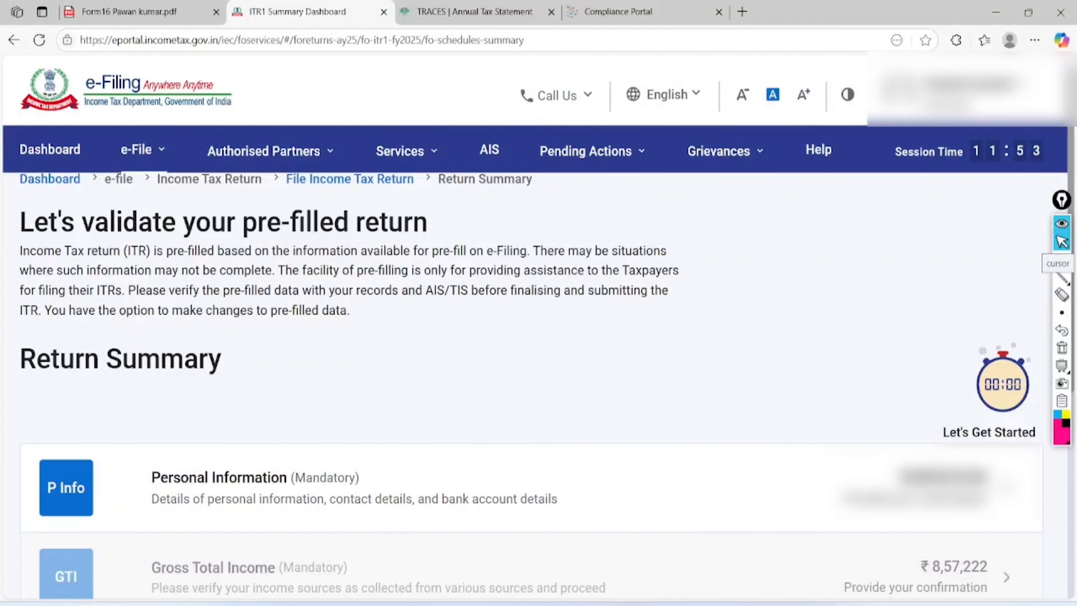
scroll(539, 323, "down", 6)
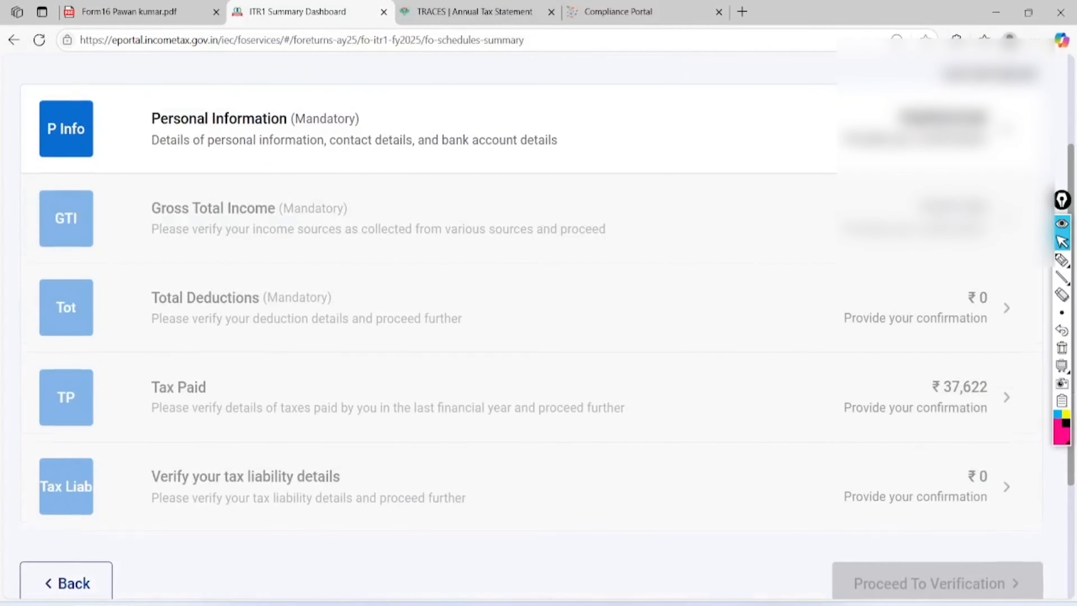
left_click(1062, 260)
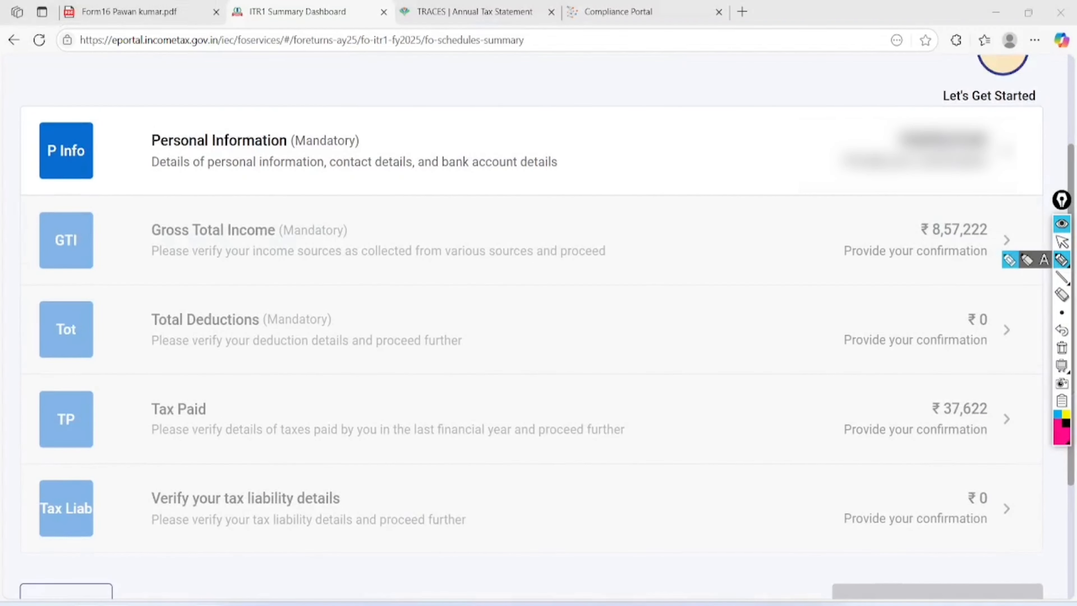
mouse_move(292, 107)
left_mouse_down()
mouse_move(181, 202)
mouse_move(223, 104)
left_mouse_up()
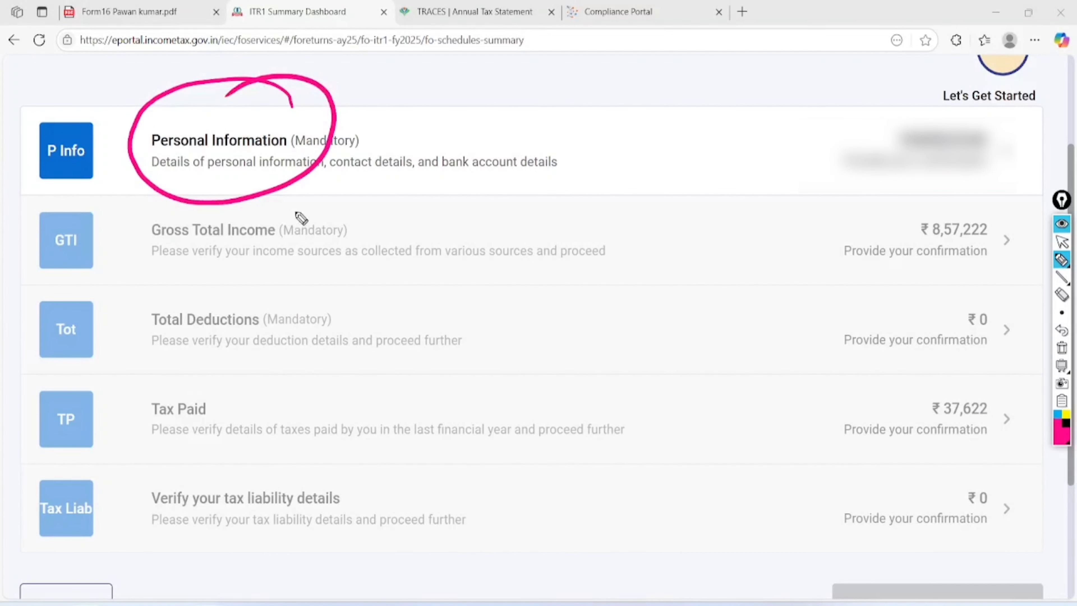
mouse_move(295, 206)
left_mouse_down()
mouse_move(152, 290)
mouse_move(243, 195)
left_mouse_up()
mouse_move(267, 281)
left_mouse_down()
mouse_move(288, 361)
mouse_move(193, 298)
left_mouse_up()
mouse_move(208, 367)
left_mouse_down()
mouse_move(165, 369)
mouse_move(193, 358)
mouse_move(155, 392)
left_mouse_up()
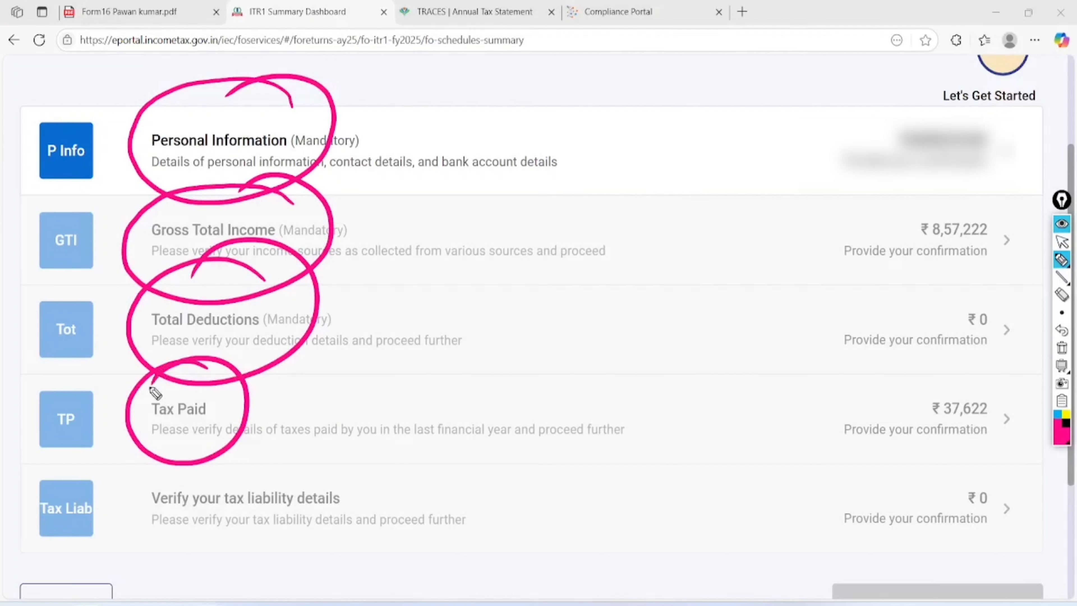
left_click_drag(272, 450, 132, 506)
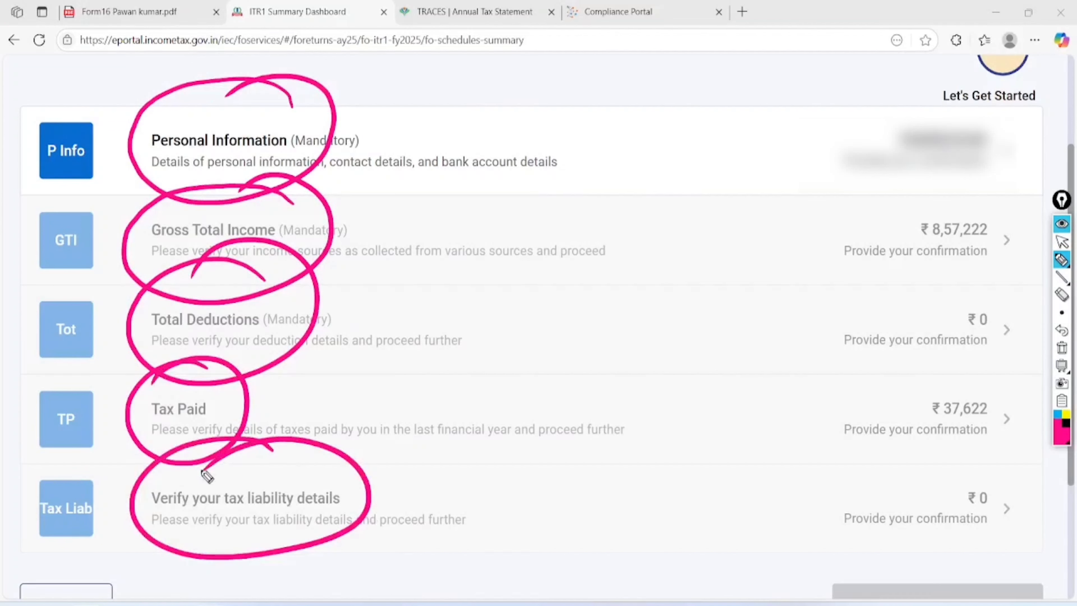
mouse_move(343, 98)
left_mouse_down()
mouse_move(483, 510)
mouse_move(436, 560)
left_mouse_up()
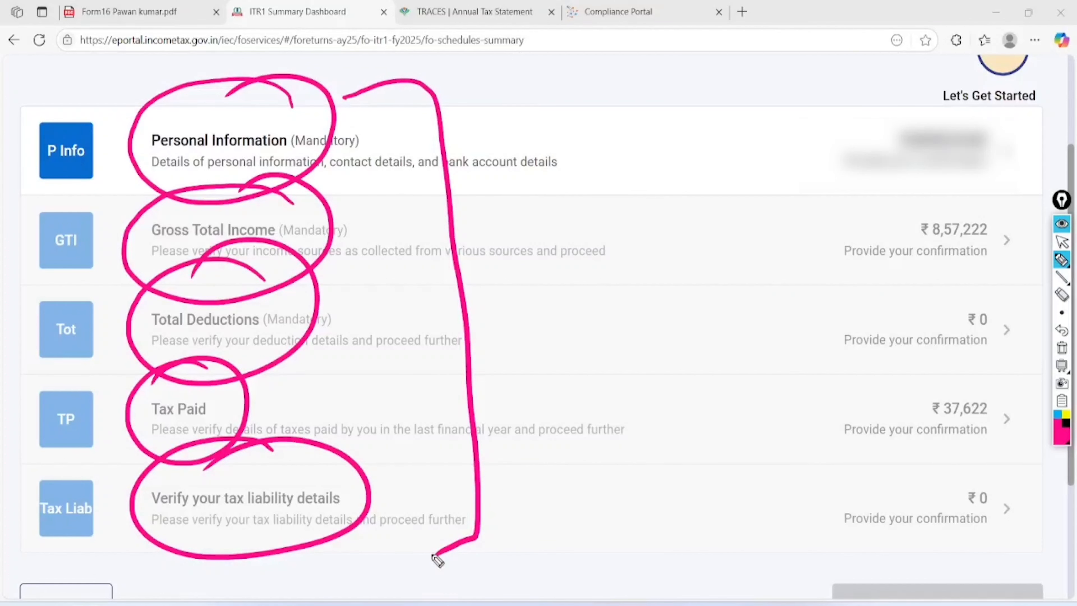
left_click(1062, 348)
left_click(1062, 223)
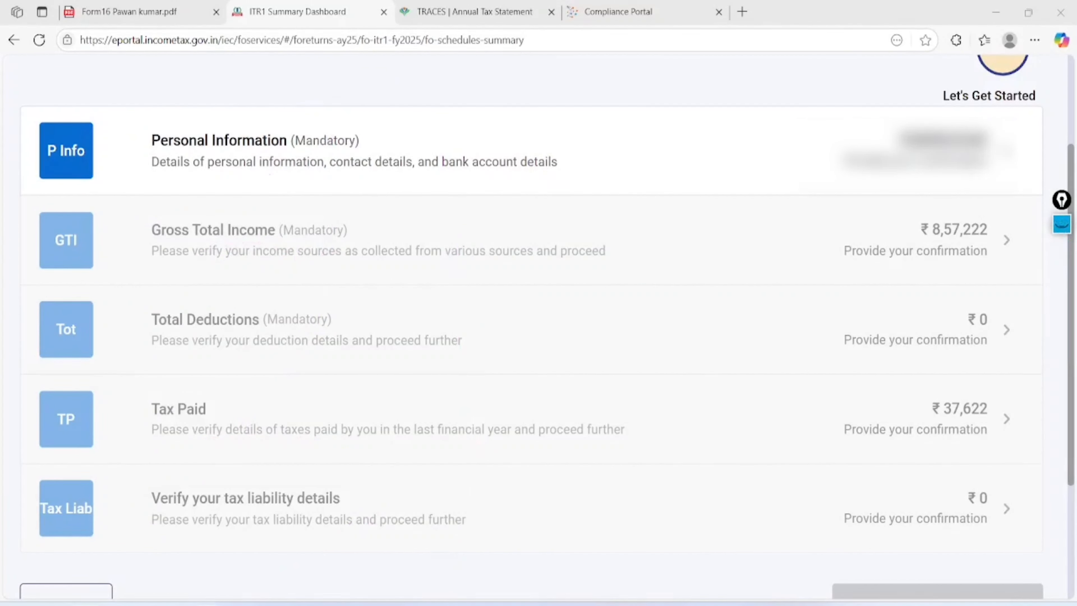
left_click(1062, 224)
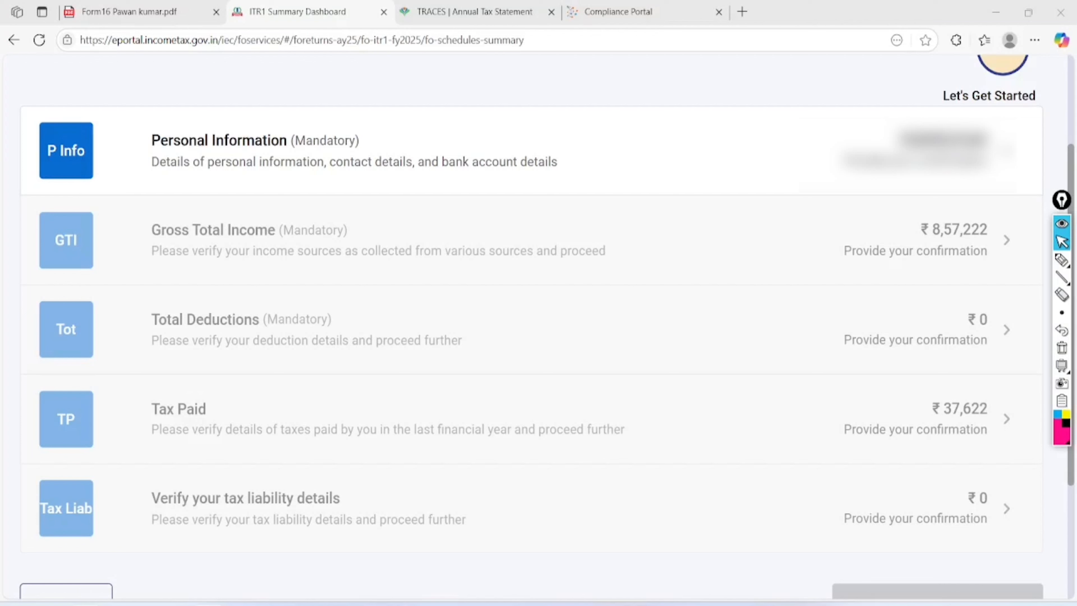
- Mark the Total Deductions and Gross Total Income rows on the summary
left_click(1062, 260)
left_click(693, 344)
left_click_drag(544, 274, 552, 207)
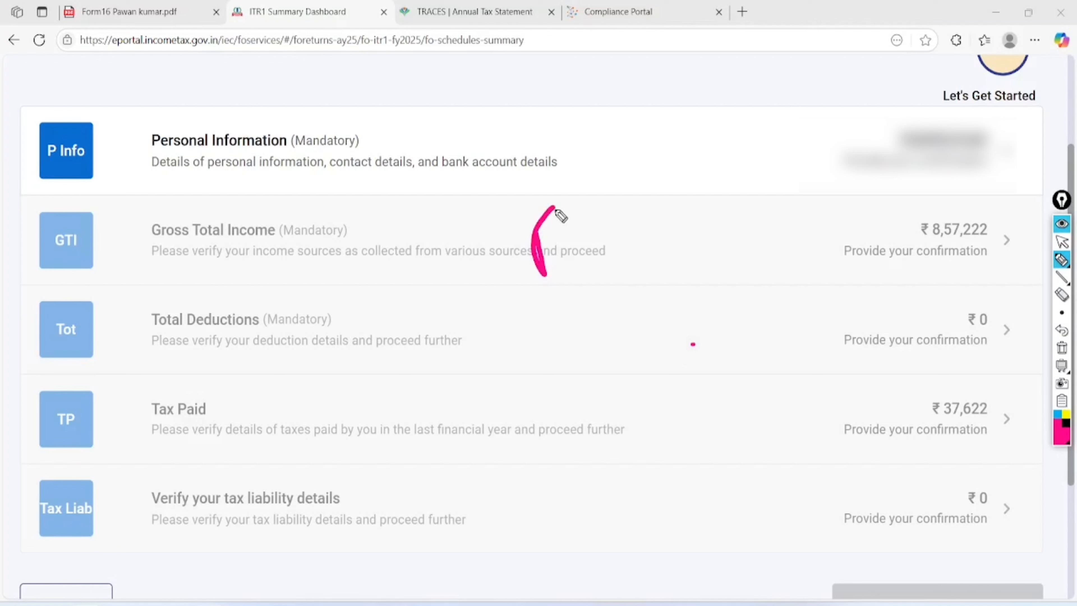
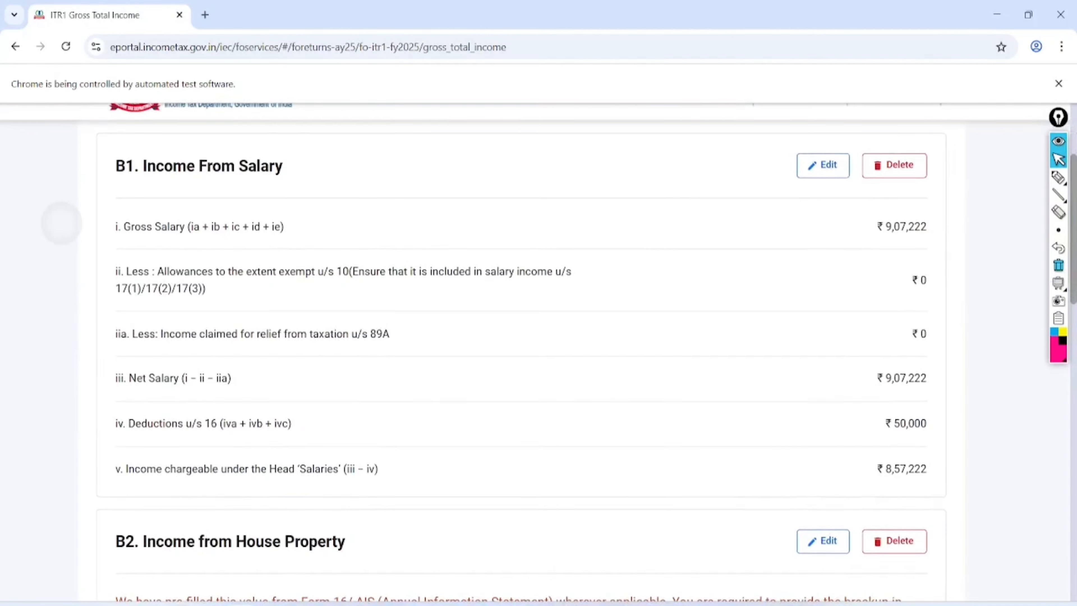
- Scroll through the B1 salary and B2 house property figures on the Gross Total Income page
scroll(522, 352, "down", 6)
scroll(521, 353, "down", 8)
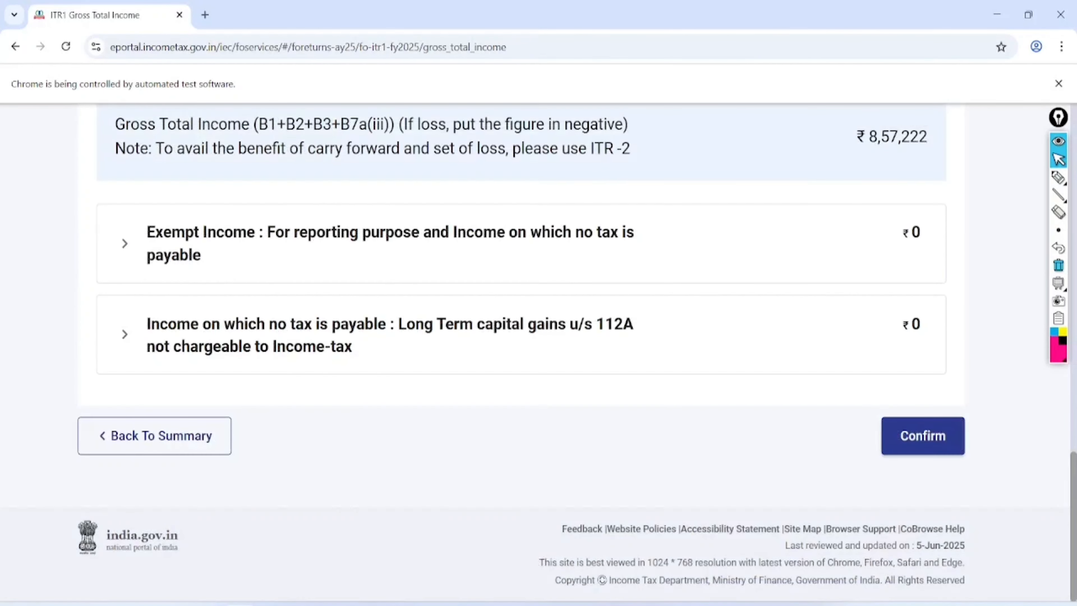
scroll(522, 352, "up", 14)
scroll(521, 352, "up", 4)
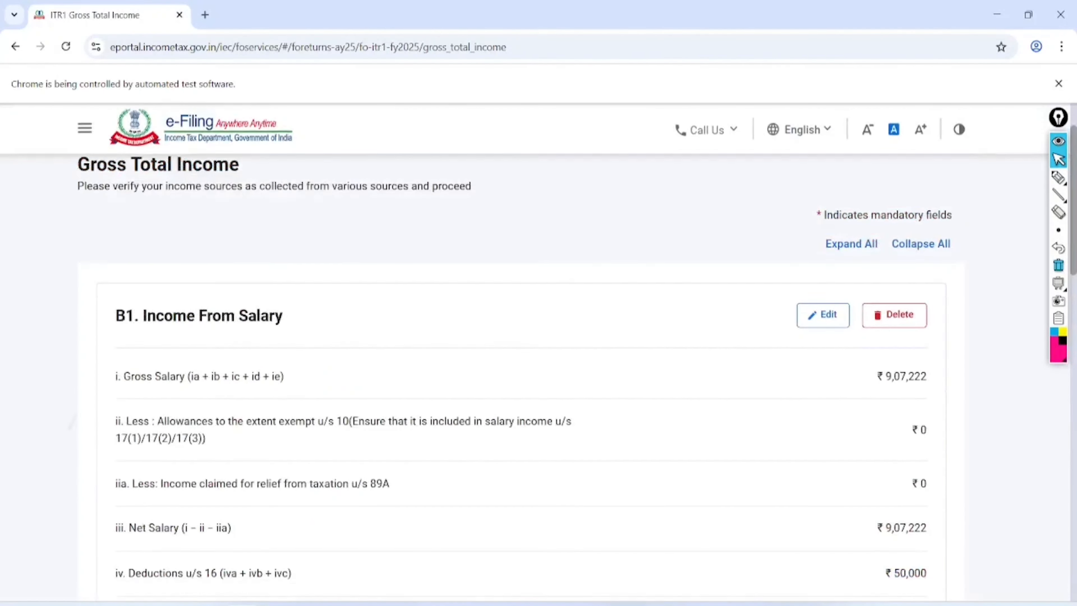
scroll(522, 352, "down", 4)
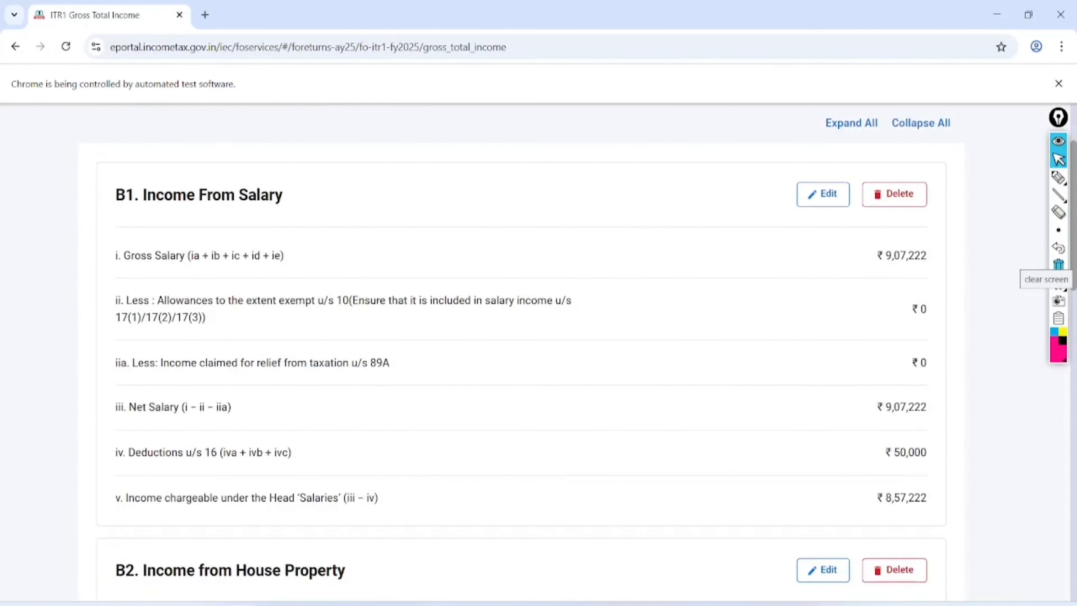
scroll(521, 352, "up", 4)
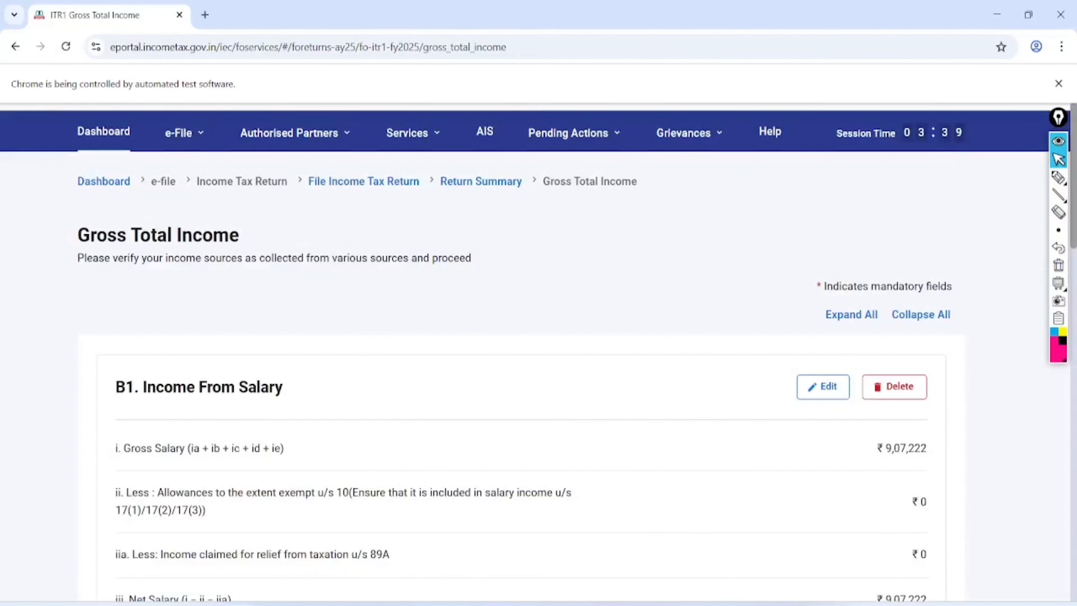
scroll(521, 352, "down", 4)
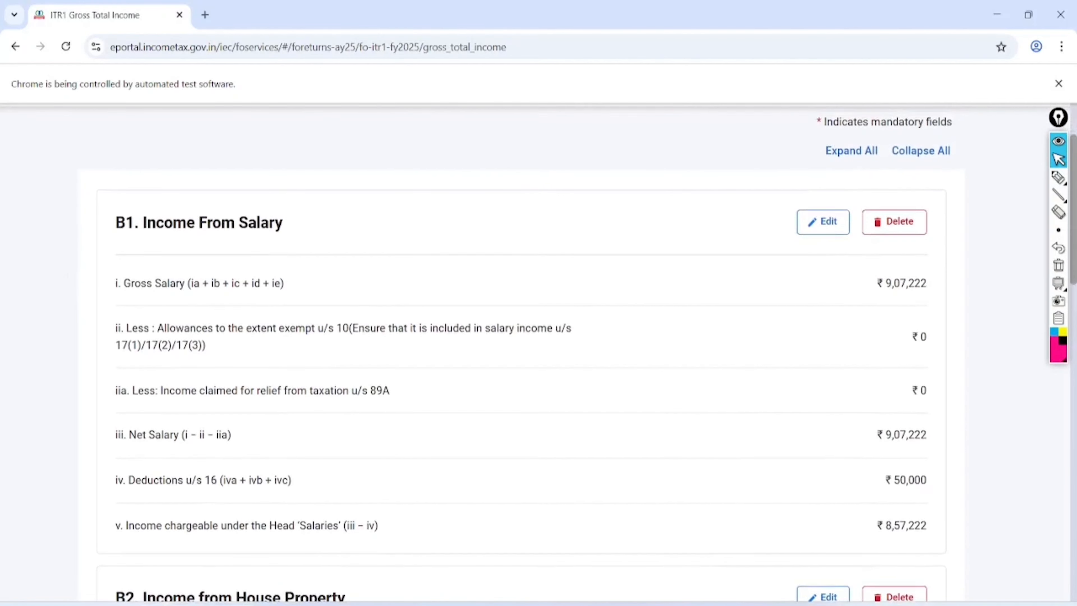
- Mark up the B1 salary amounts and its Edit option on screen
left_click(1058, 177)
mouse_move(949, 268)
left_mouse_down()
mouse_move(905, 250)
mouse_move(848, 527)
mouse_move(954, 265)
mouse_move(870, 216)
left_mouse_up()
mouse_move(853, 170)
left_mouse_down()
mouse_move(820, 272)
mouse_move(816, 174)
left_mouse_up()
left_click(1058, 159)
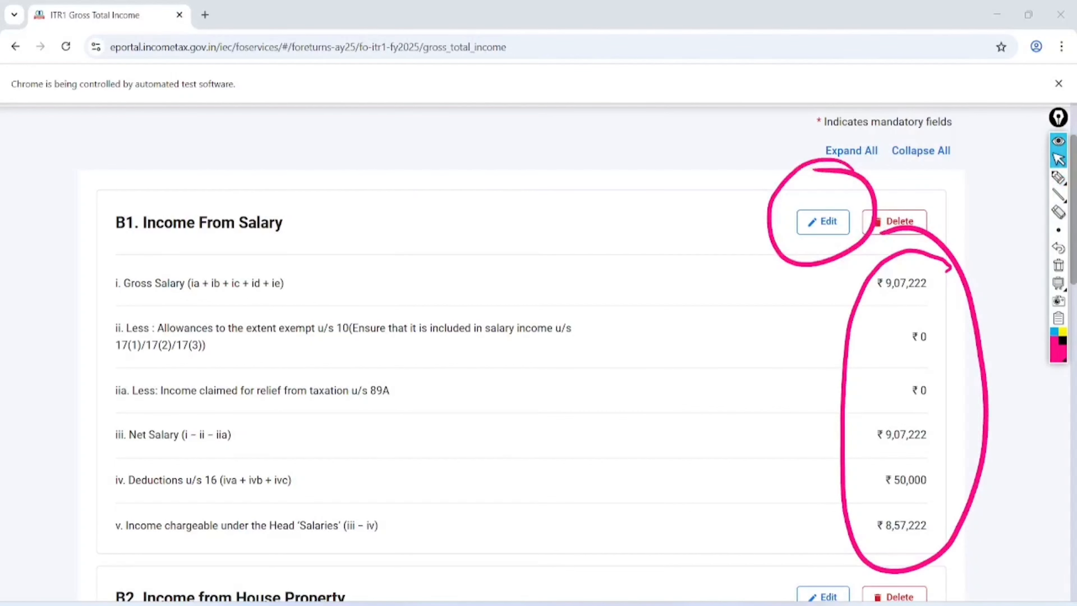
left_click(1058, 266)
- Open the B1 salary details, highlight Gross Salary 907222, and switch to the Form 16 PDF
left_click(827, 221)
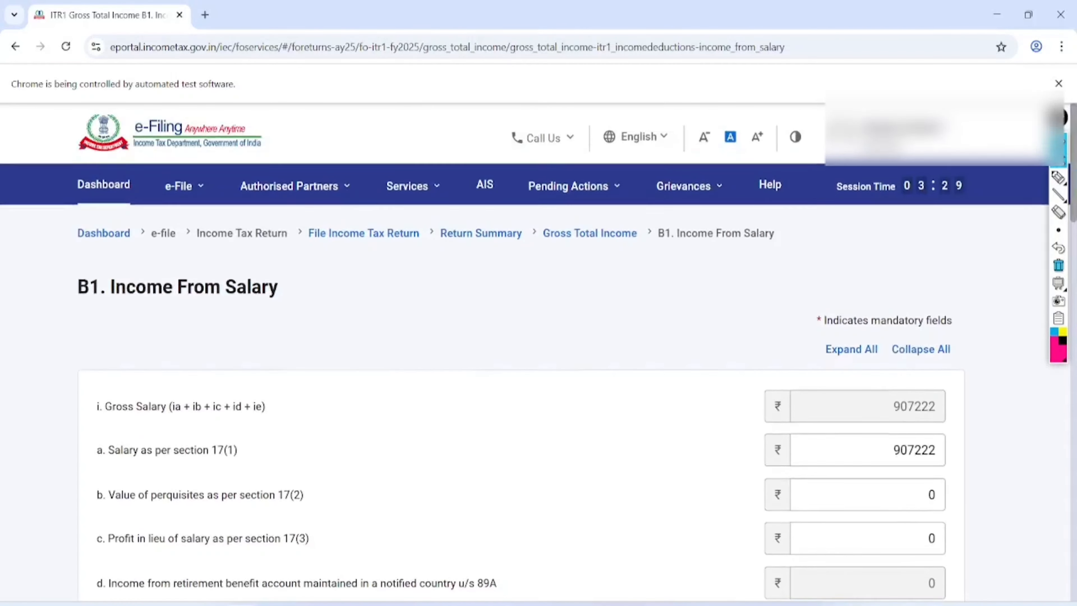
scroll(538, 352, "down", 4)
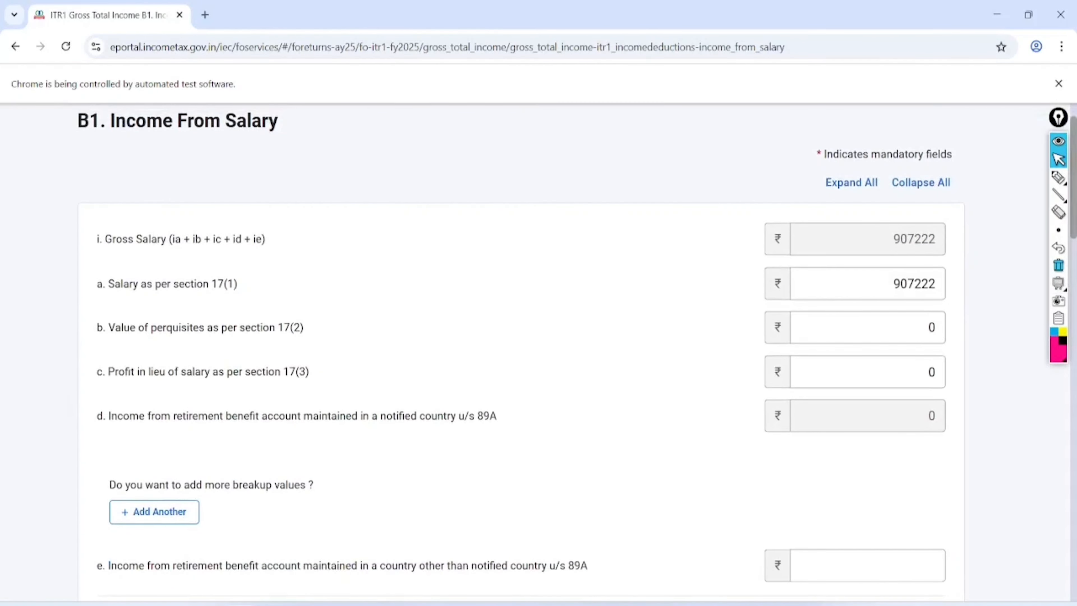
left_click(1058, 177)
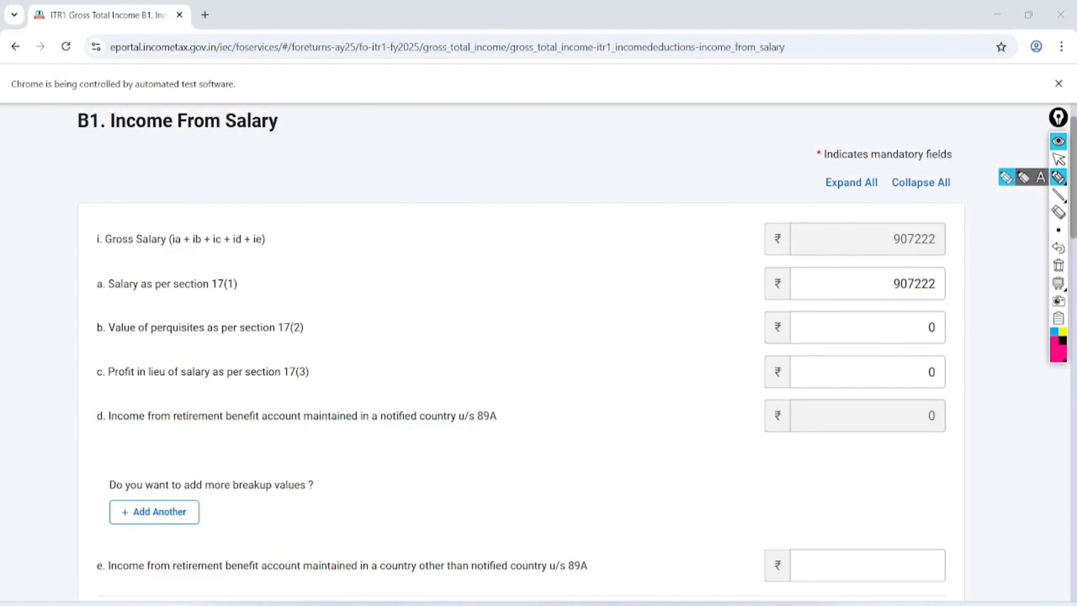
mouse_move(970, 208)
left_mouse_down()
mouse_move(928, 204)
mouse_move(967, 245)
mouse_move(969, 209)
left_mouse_up()
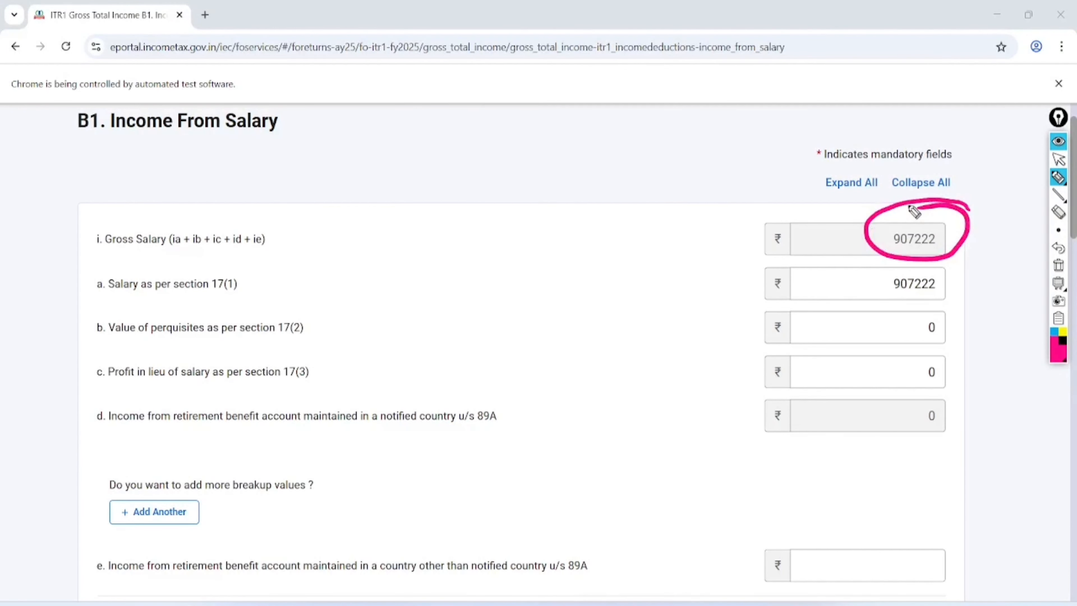
left_click(1059, 159)
left_click(1059, 265)
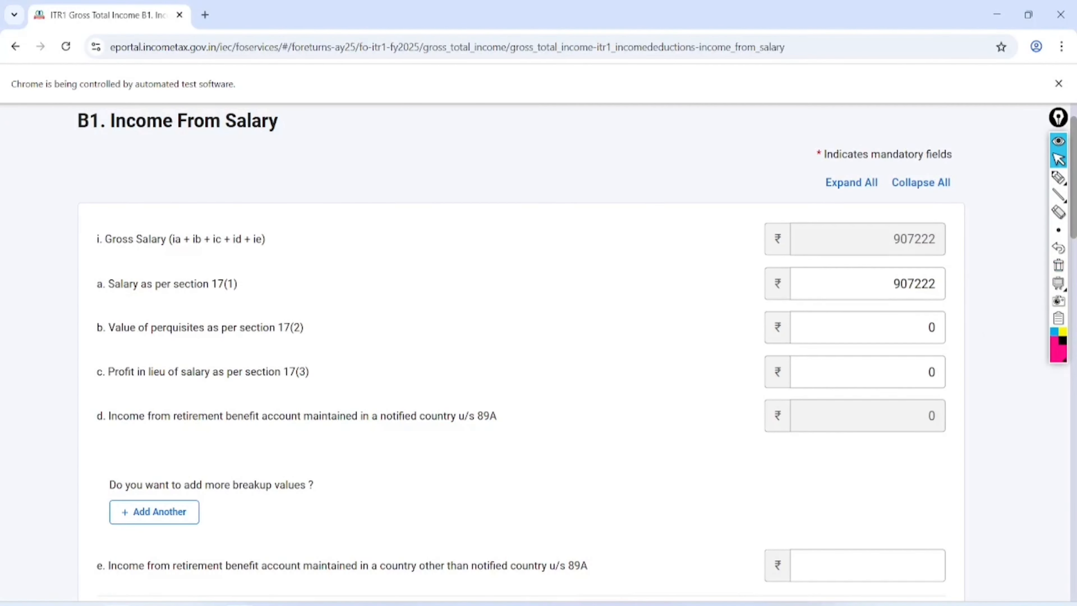
key("alt+Tab")
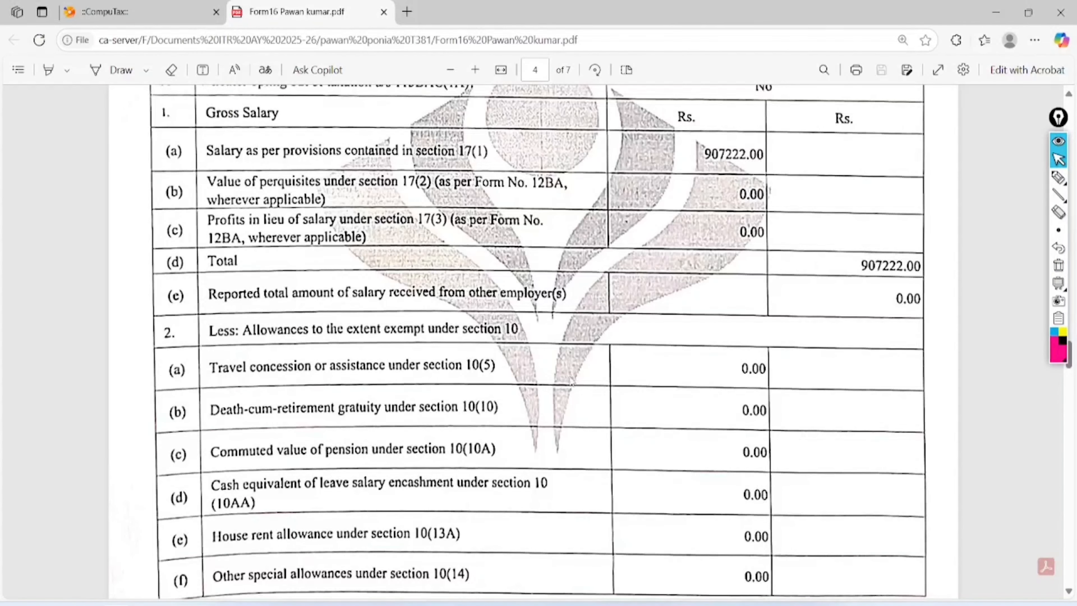
- Highlight the 907222.00 section 17(1) salary in Form 16, then return to the B1 salary page
left_click(1059, 177)
mouse_move(795, 121)
left_mouse_down()
mouse_move(709, 125)
mouse_move(808, 134)
mouse_move(735, 130)
left_mouse_up()
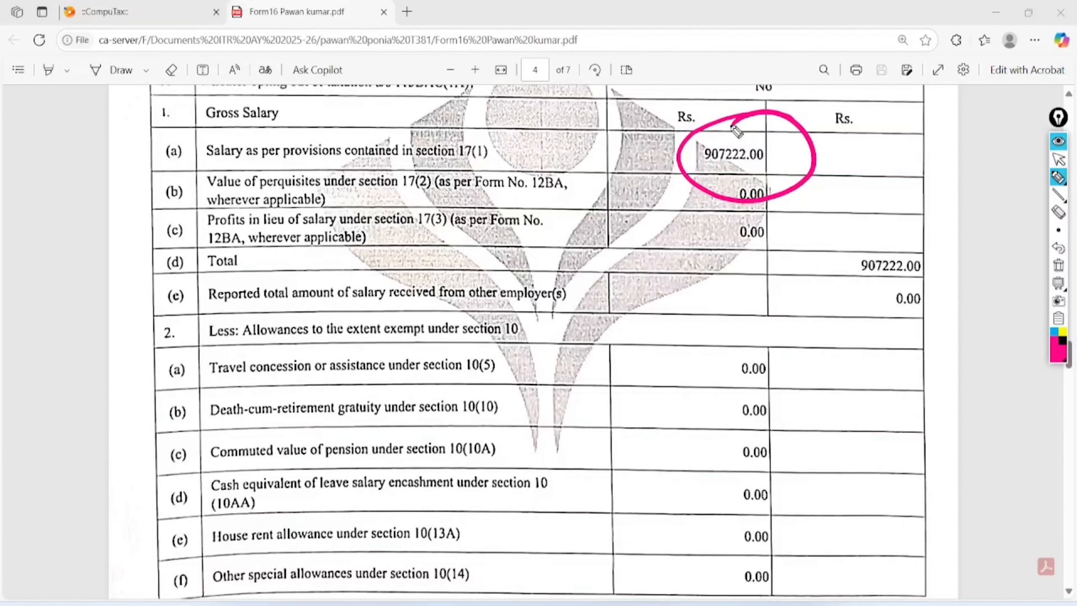
left_click(1059, 265)
left_click(1059, 159)
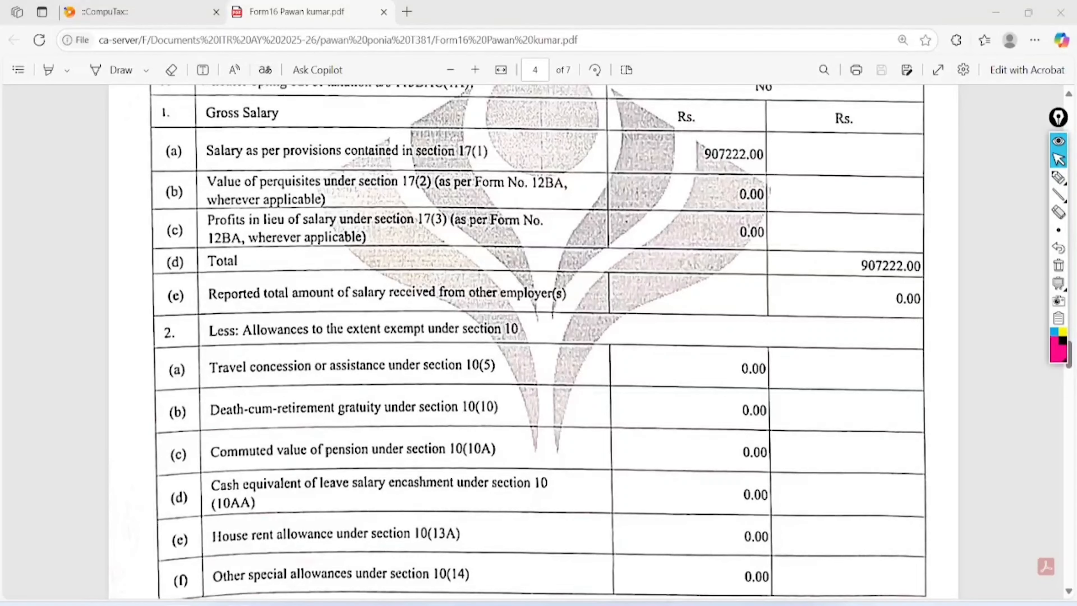
left_click(239, 603)
scroll(786, 255, "down", 10)
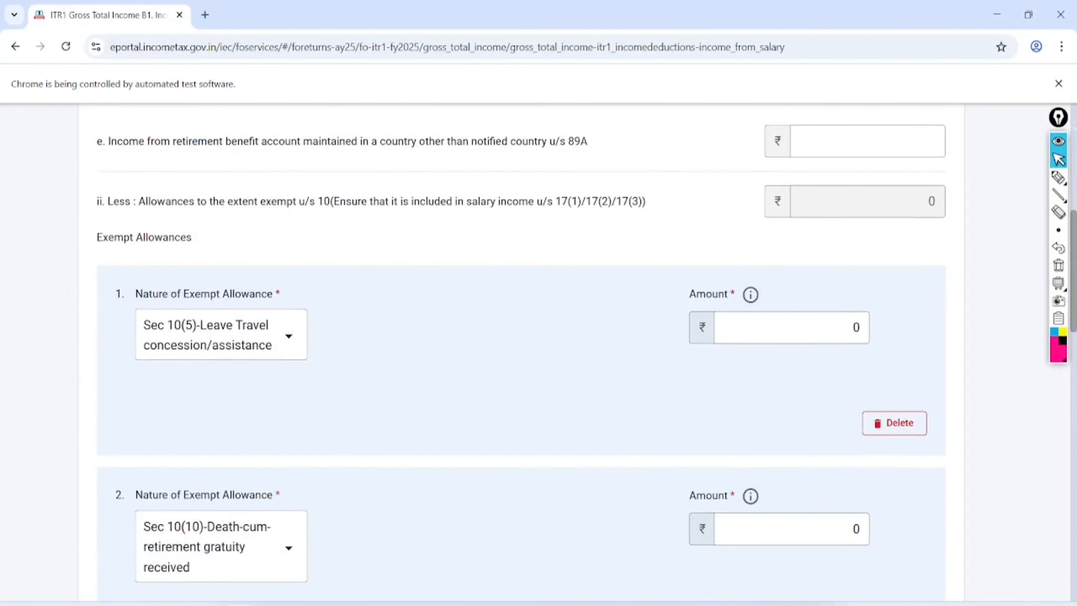
- Inspect the first exempt allowance's type list and close it unchanged
scroll(521, 352, "down", 1)
left_click(272, 313)
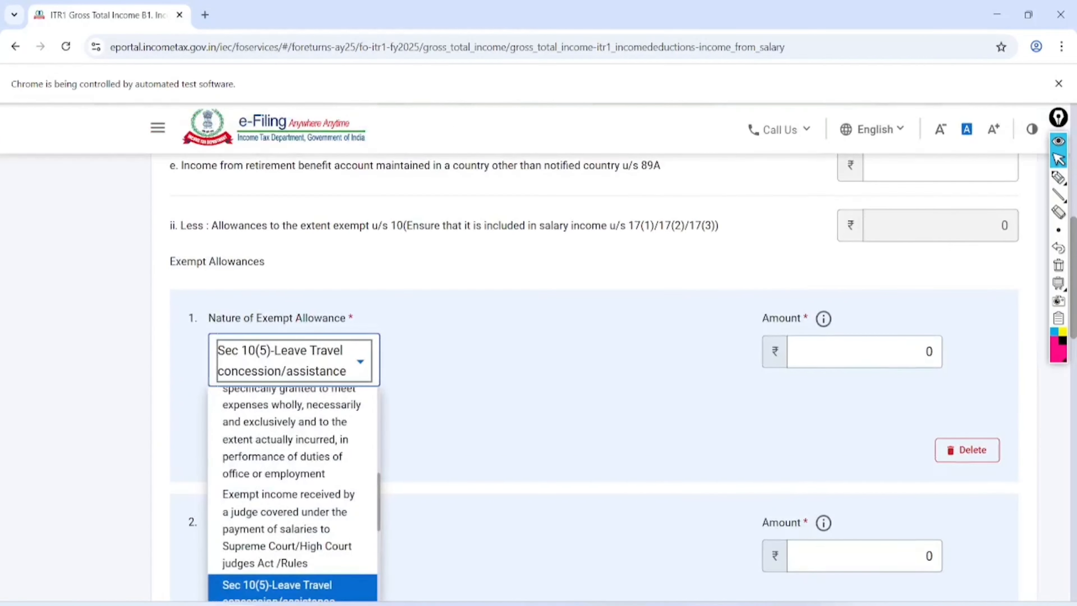
scroll(292, 492, "down", 6)
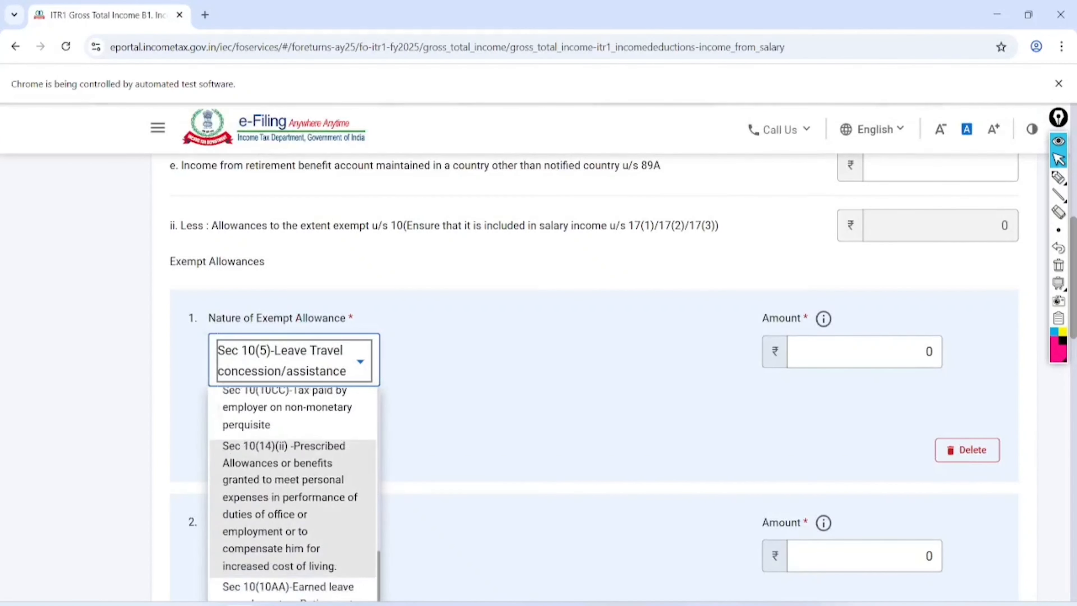
scroll(293, 492, "down", 7)
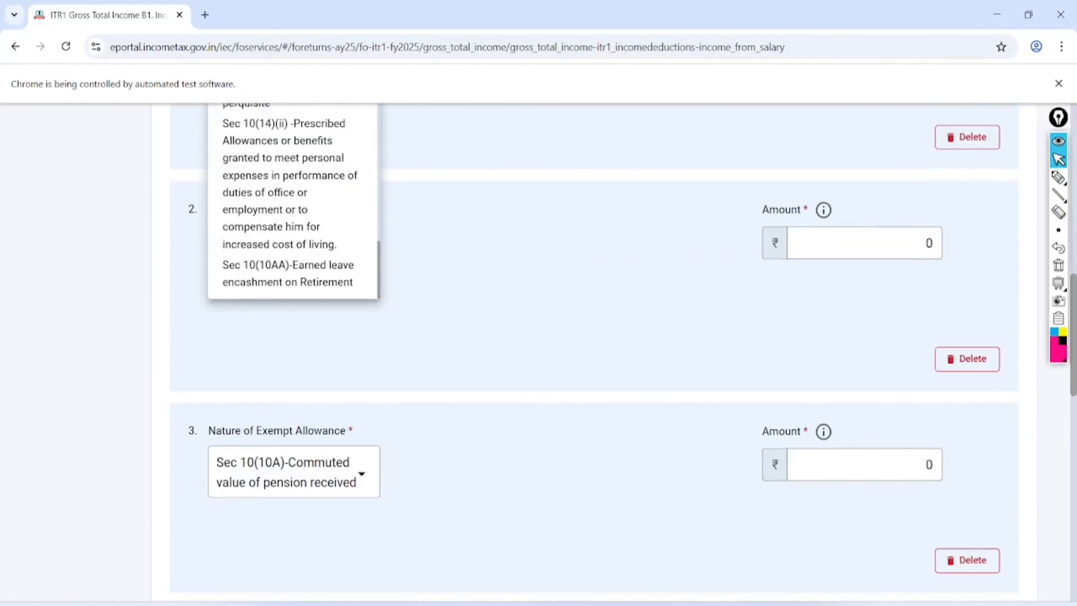
scroll(522, 374, "up", 3)
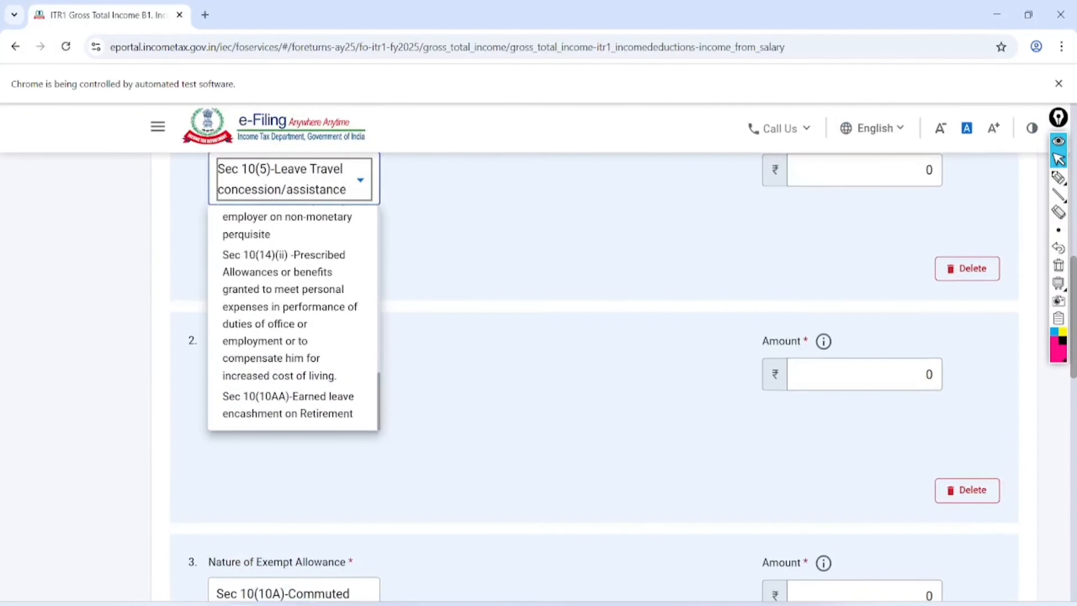
key("Escape")
- Delete the Sec 10(5), 10(10A), 10(13A) and 10(10) exempt allowance entries
left_click(967, 265)
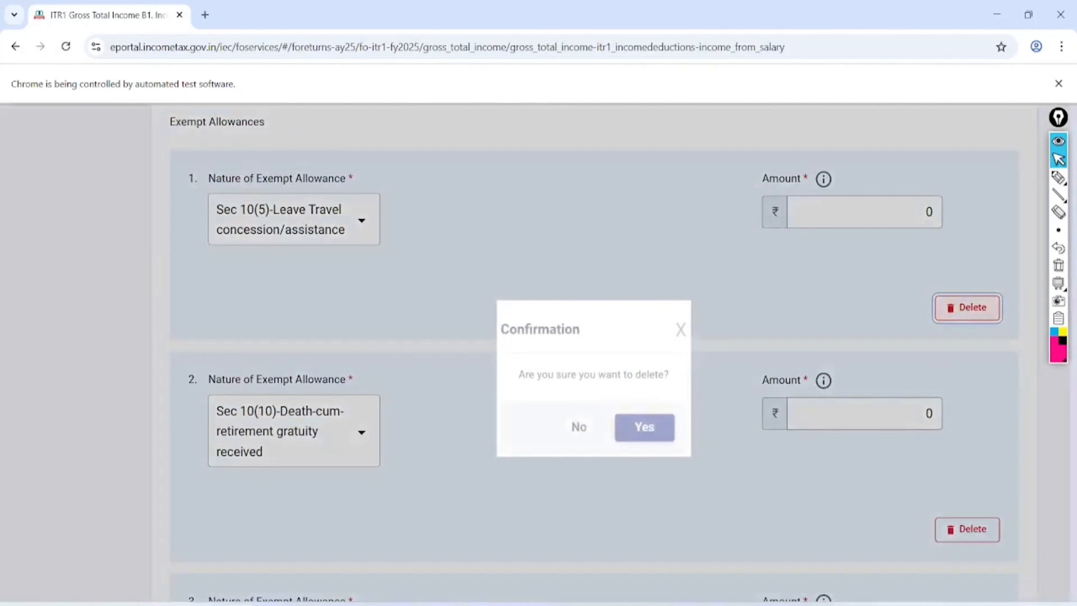
left_click(644, 428)
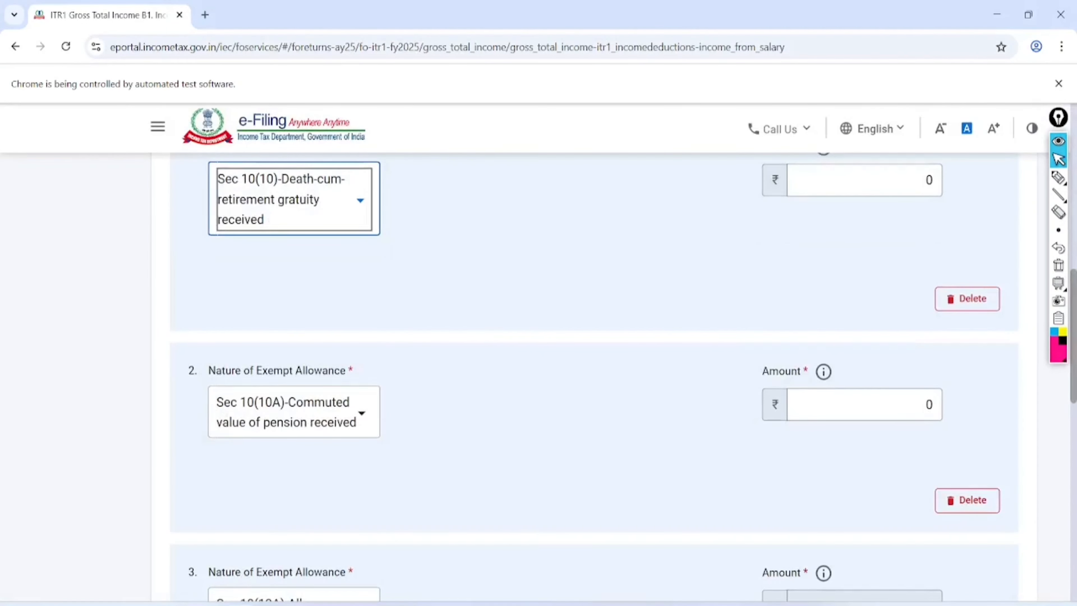
left_click(967, 500)
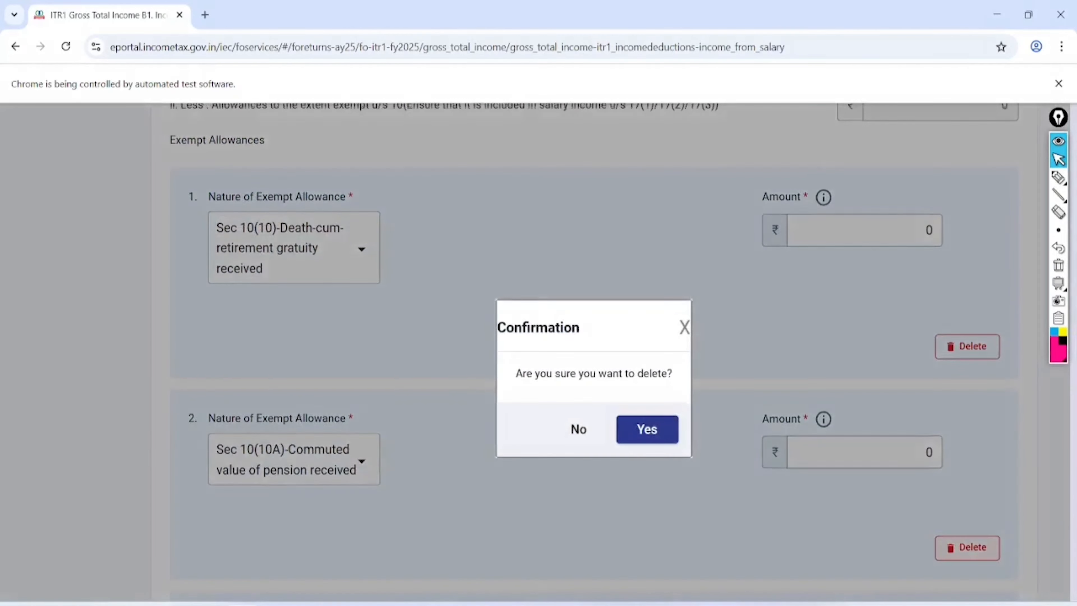
left_click(644, 428)
left_click(968, 409)
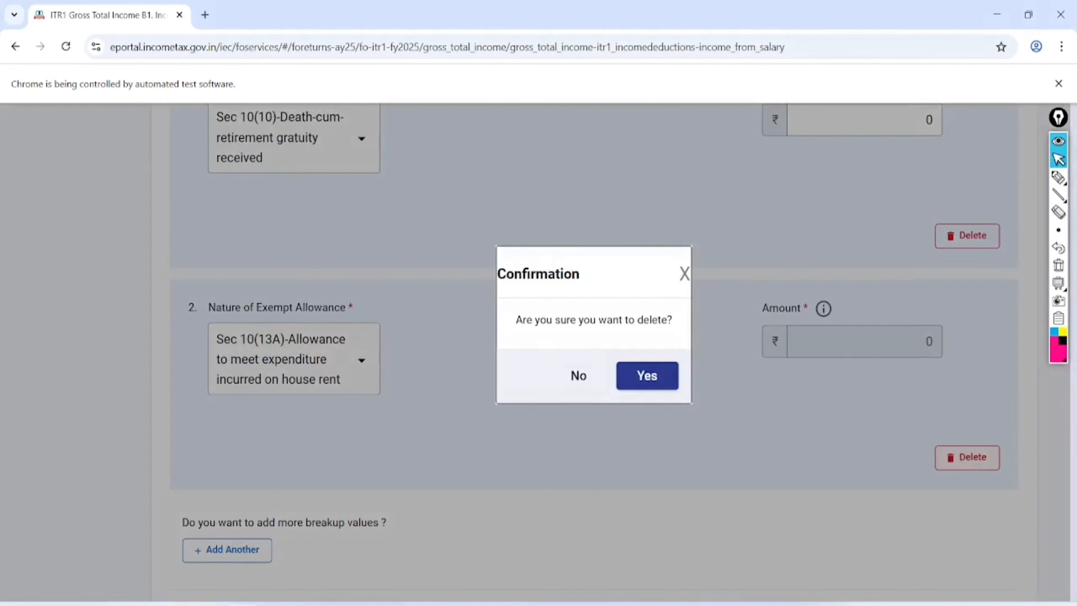
left_click(644, 375)
left_click(967, 195)
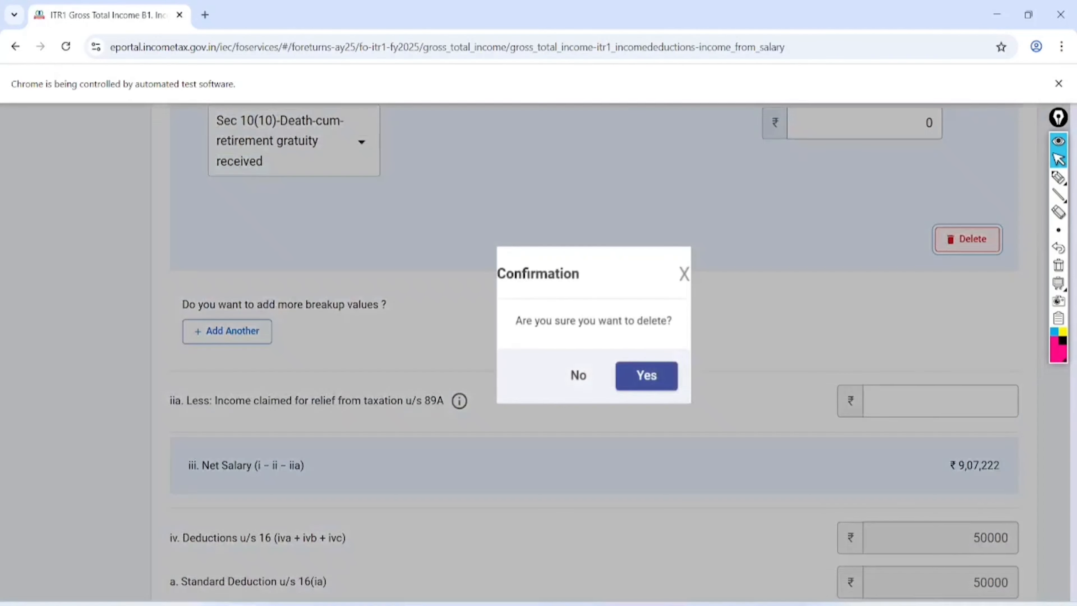
left_click(644, 375)
- Annotate 75000 beside the 50000 standard deduction, then save the salary details
scroll(538, 352, "up", 2)
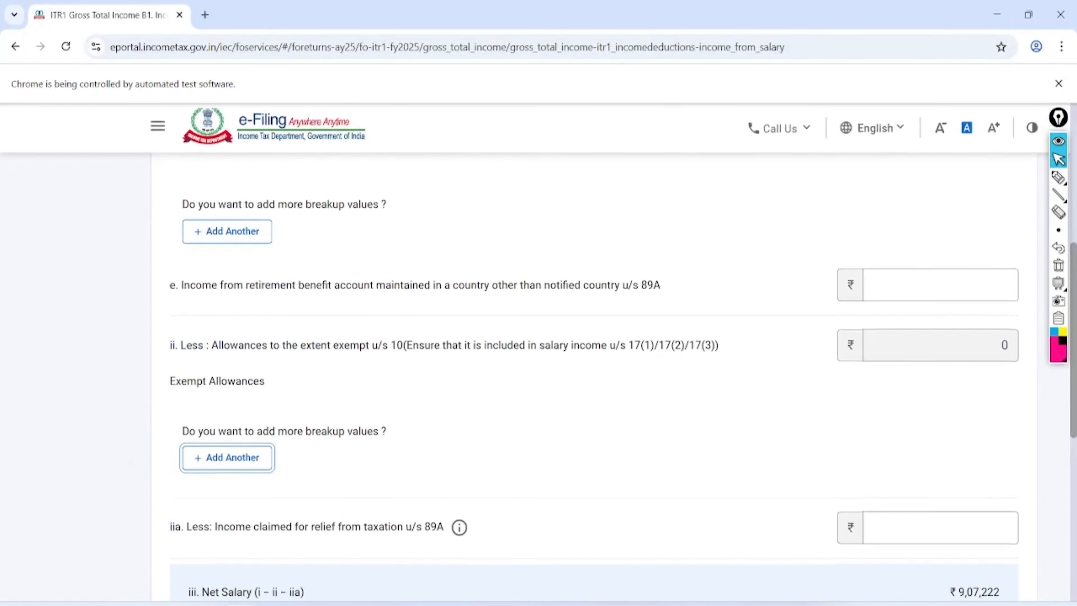
scroll(538, 352, "down", 5)
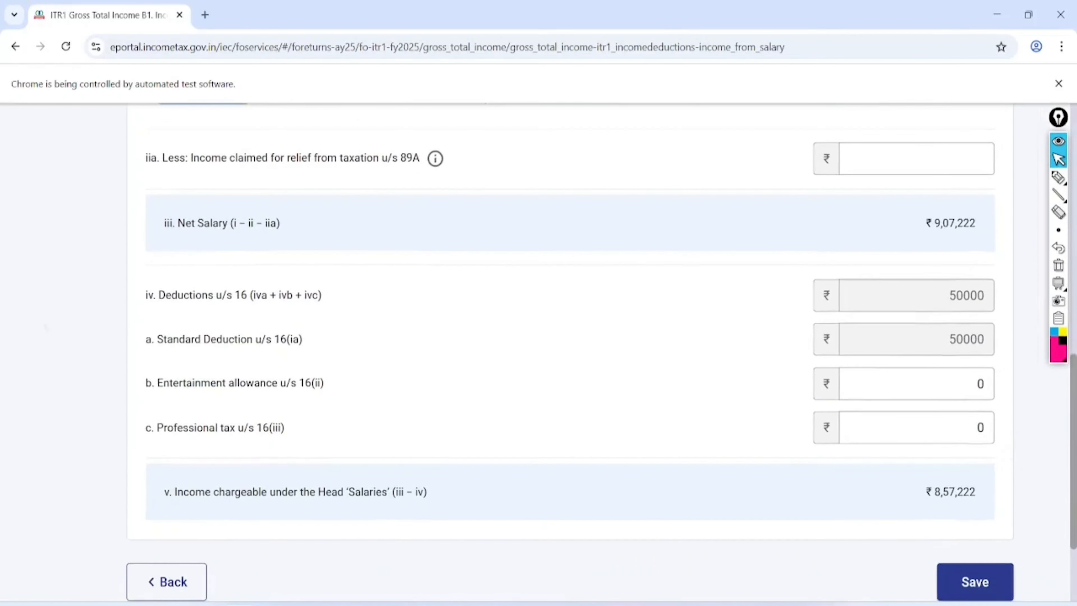
left_click(1059, 178)
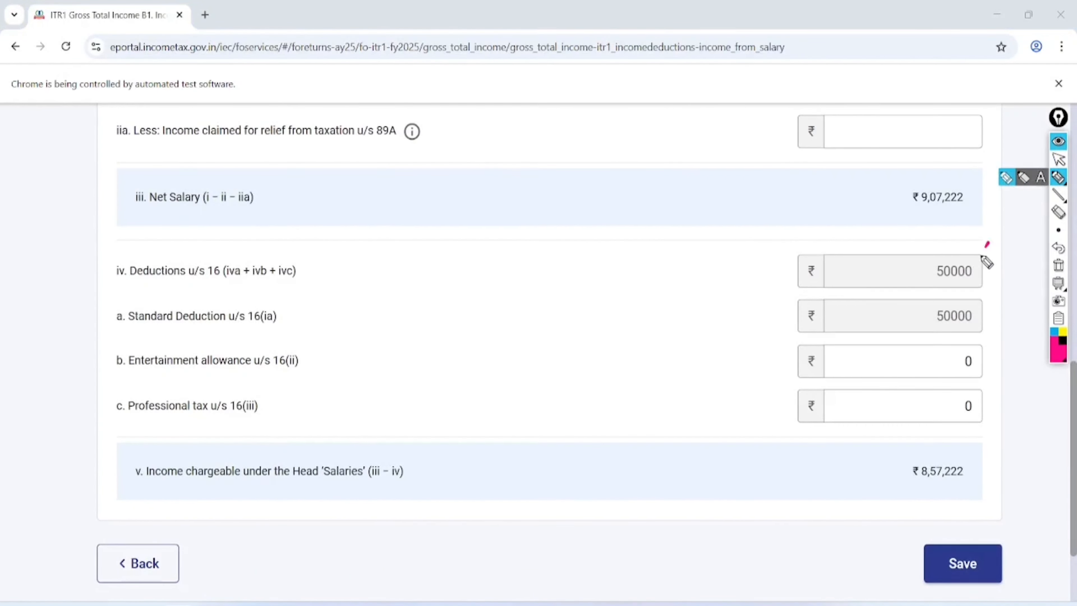
mouse_move(988, 242)
left_mouse_down()
mouse_move(912, 293)
mouse_move(957, 241)
left_mouse_up()
mouse_move(627, 265)
left_mouse_down()
mouse_move(685, 257)
mouse_move(685, 277)
mouse_move(714, 248)
mouse_move(782, 219)
left_mouse_up()
left_click_drag(672, 304, 771, 242)
left_click_drag(687, 306, 758, 275)
mouse_move(801, 161)
left_mouse_down()
mouse_move(629, 316)
mouse_move(687, 157)
left_mouse_up()
left_click(1059, 265)
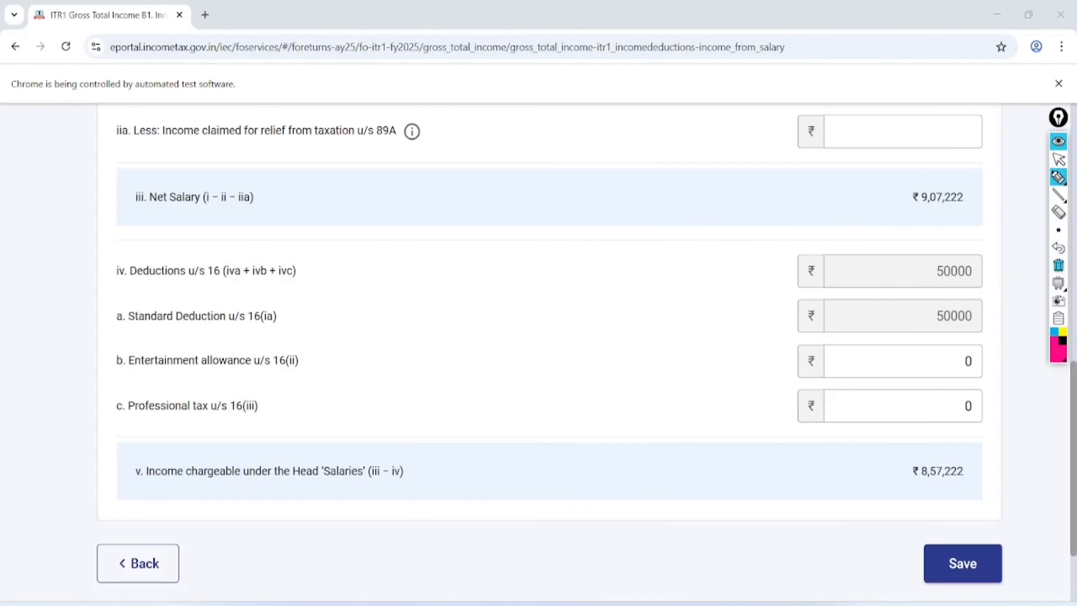
left_click(1058, 159)
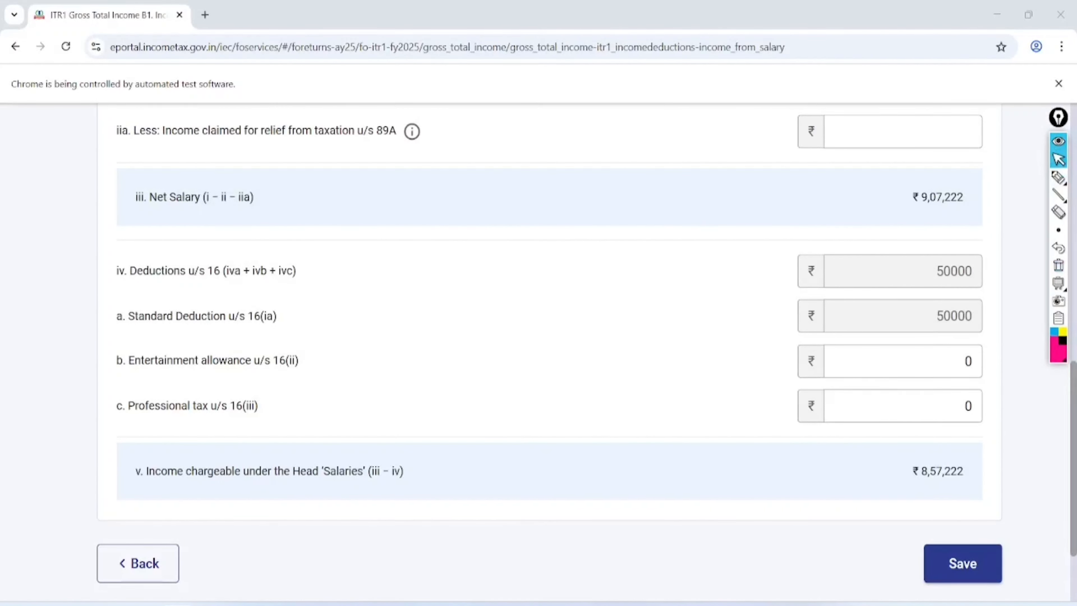
left_click(962, 563)
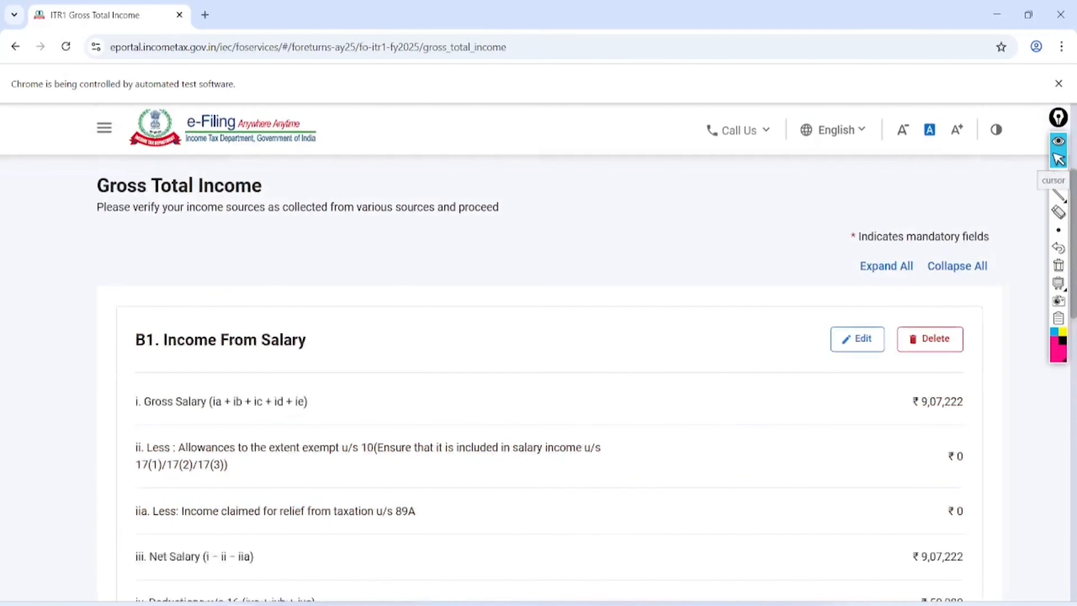
- Mark up the B2 Income from House Property heading and open it for editing
scroll(539, 352, "down", 4)
scroll(539, 352, "up", 1)
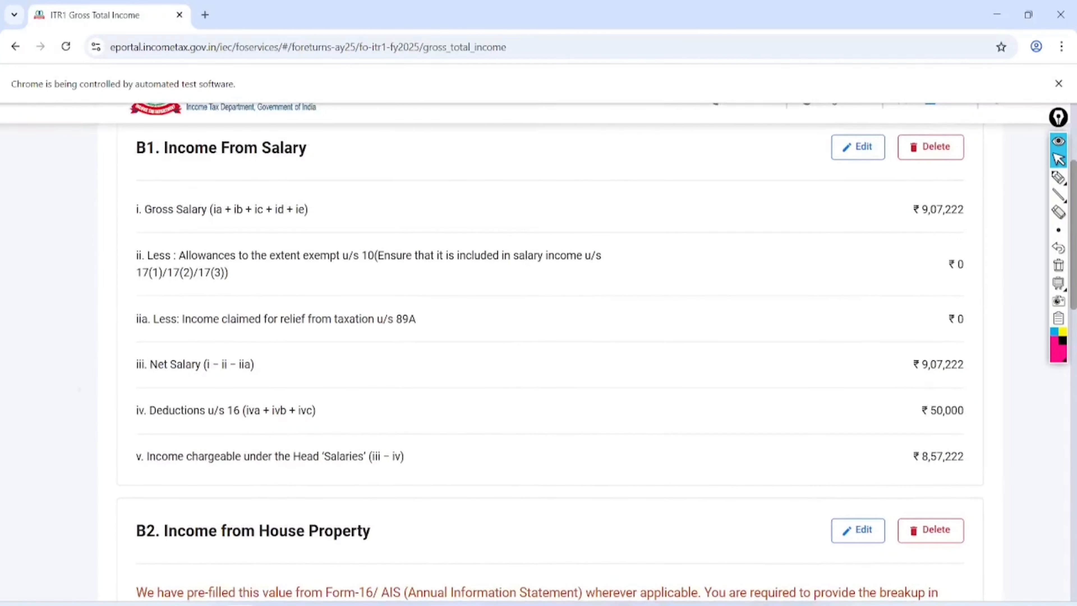
scroll(538, 352, "down", 4)
scroll(551, 352, "down", 2)
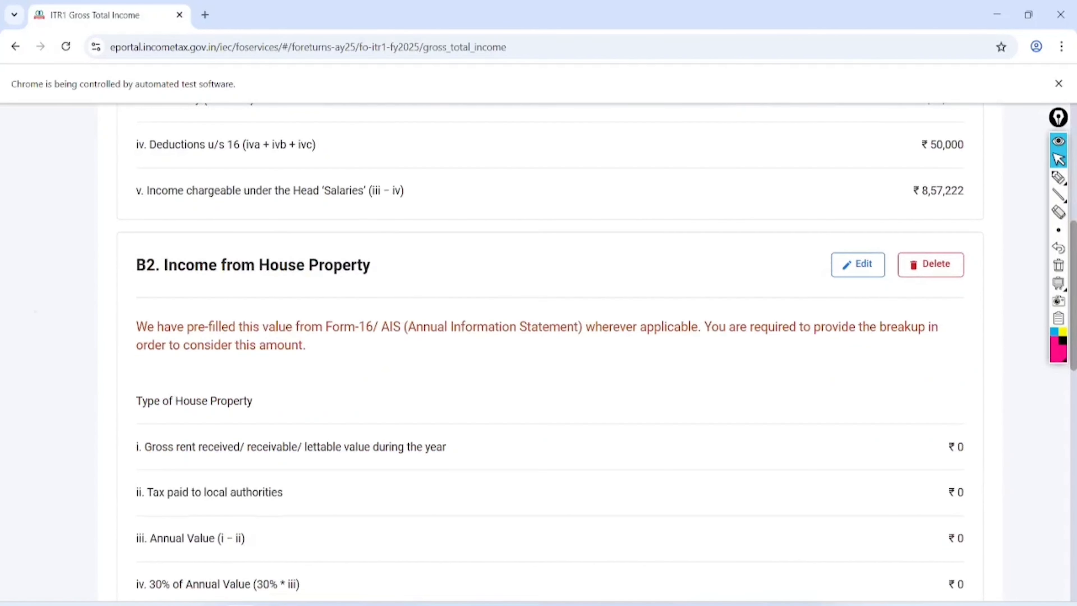
left_click(1058, 177)
mouse_move(417, 211)
left_mouse_down()
mouse_move(108, 252)
mouse_move(430, 272)
mouse_move(374, 191)
left_mouse_up()
mouse_move(492, 218)
left_mouse_down()
mouse_move(495, 255)
mouse_move(568, 196)
mouse_move(618, 176)
mouse_move(678, 161)
mouse_move(699, 172)
left_mouse_up()
mouse_move(643, 197)
left_mouse_down()
mouse_move(715, 161)
mouse_move(713, 173)
left_mouse_up()
mouse_move(891, 227)
left_mouse_down()
mouse_move(880, 212)
mouse_move(854, 298)
mouse_move(891, 225)
mouse_move(873, 220)
left_mouse_up()
left_click(1058, 159)
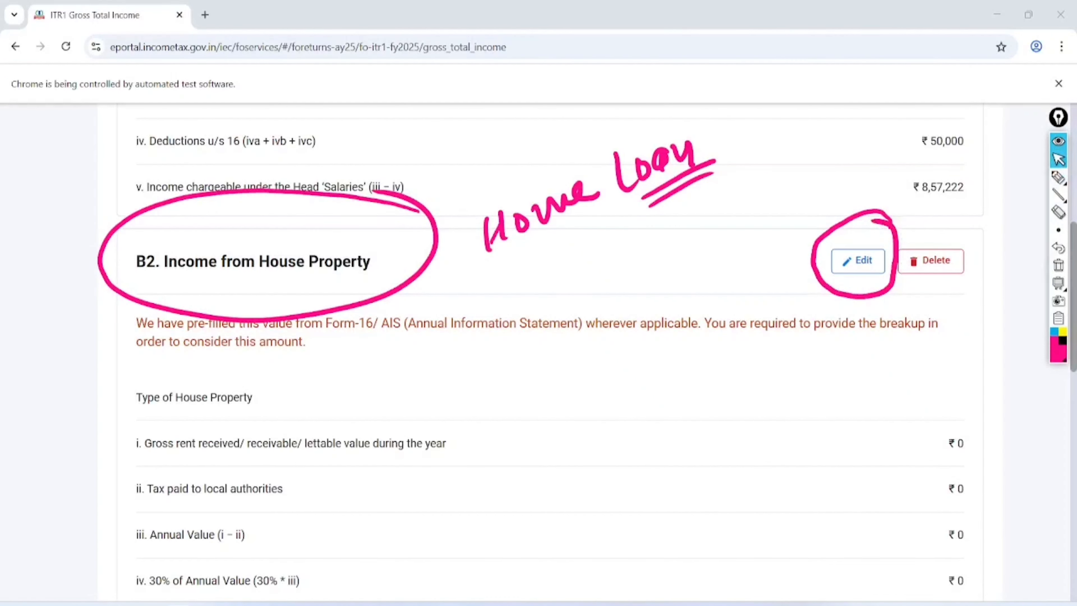
left_click(1059, 265)
left_click(858, 261)
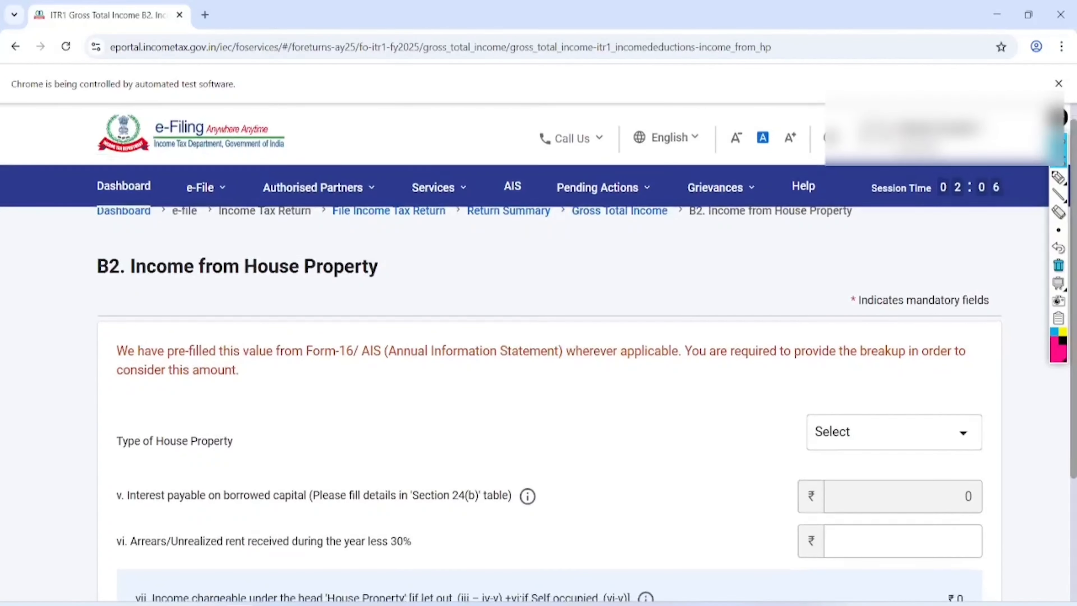
- Continue the login session when the timeout warning appears
scroll(963, 376, "down", 4)
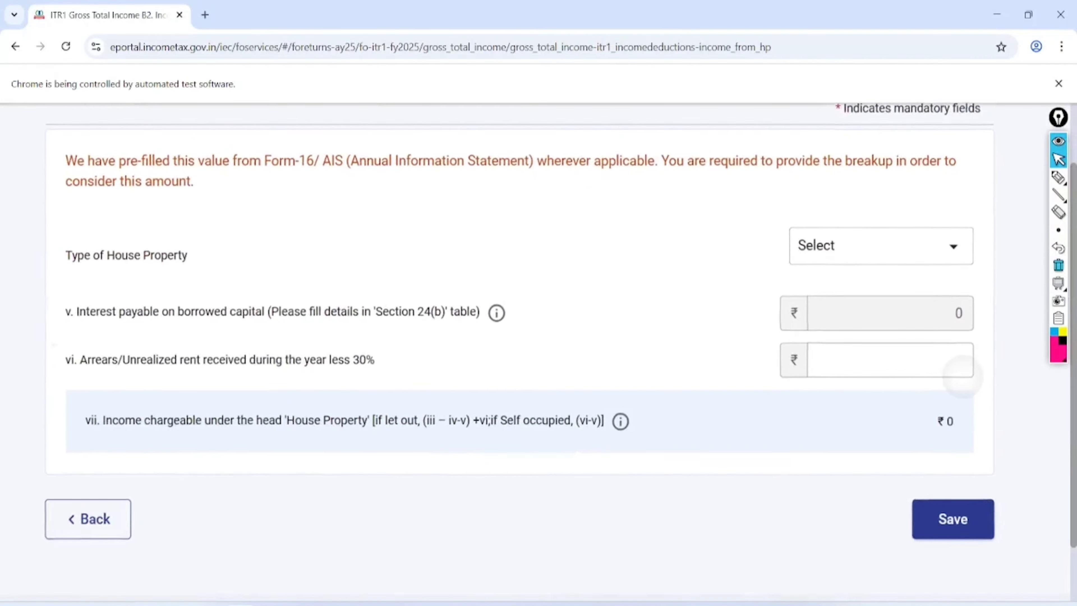
left_click(935, 243)
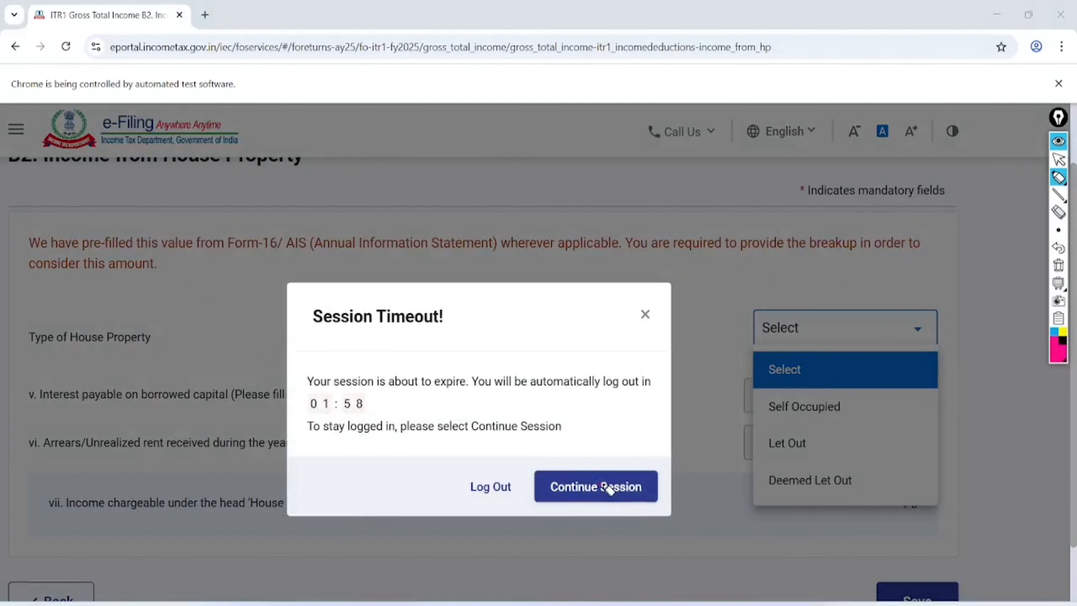
left_click(1057, 161)
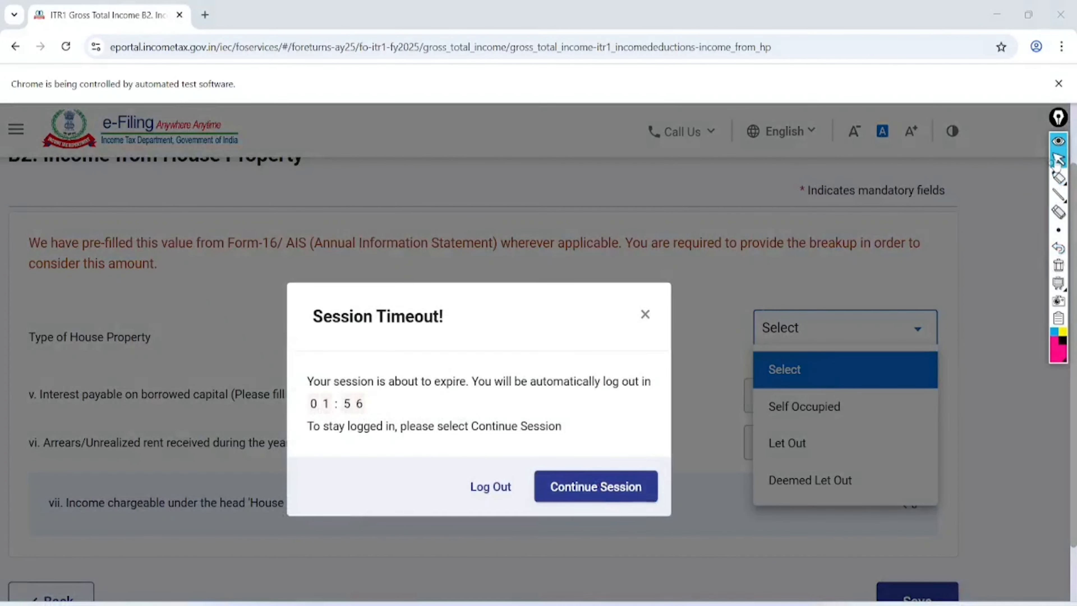
left_click(596, 486)
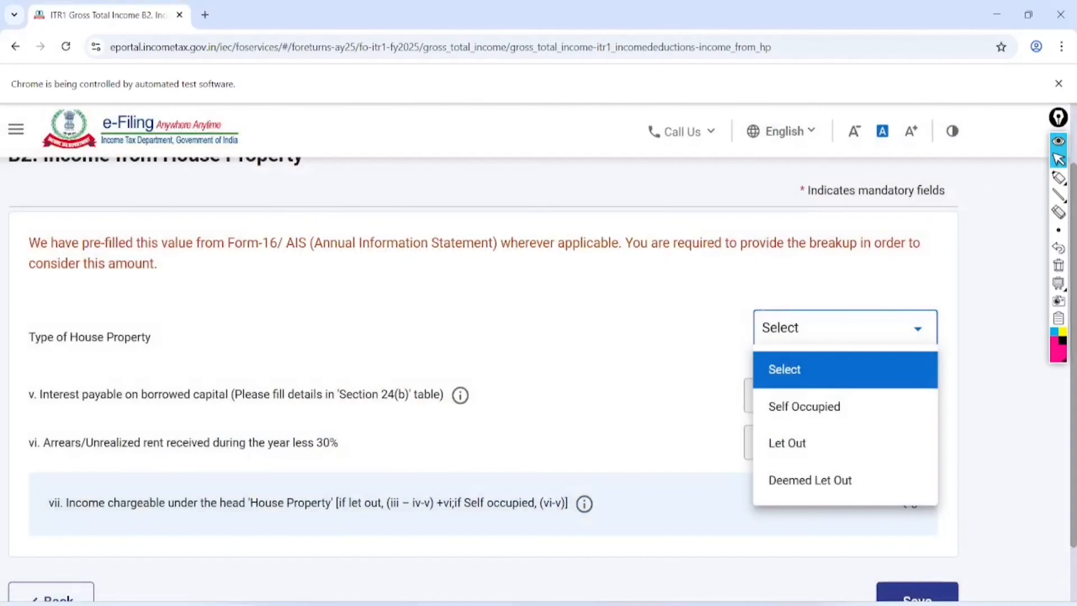
- Set Type of House Property to Self Occupied
left_click(1058, 177)
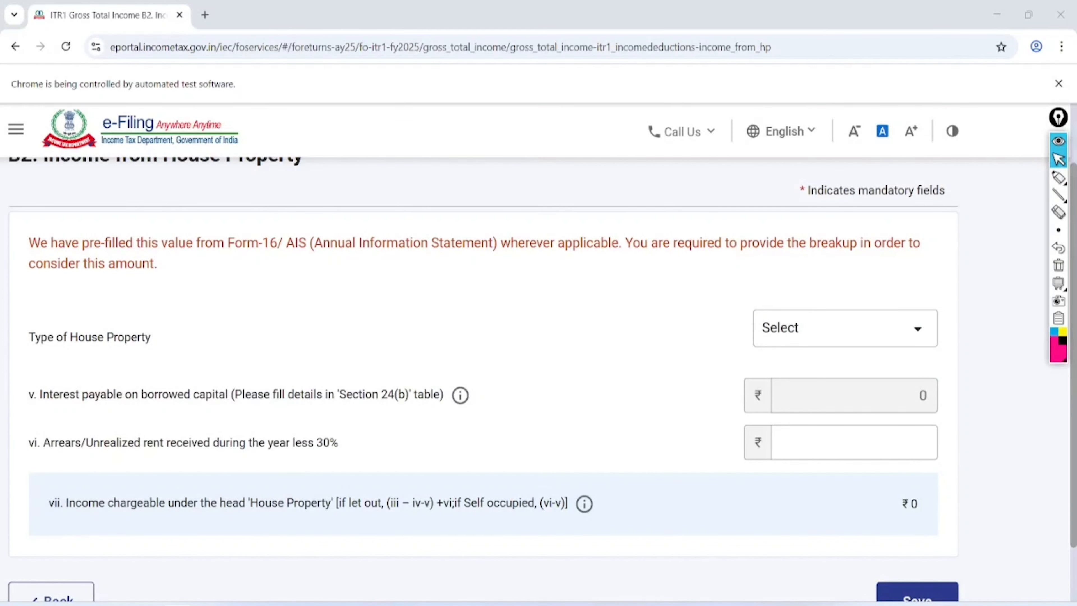
left_click(845, 327)
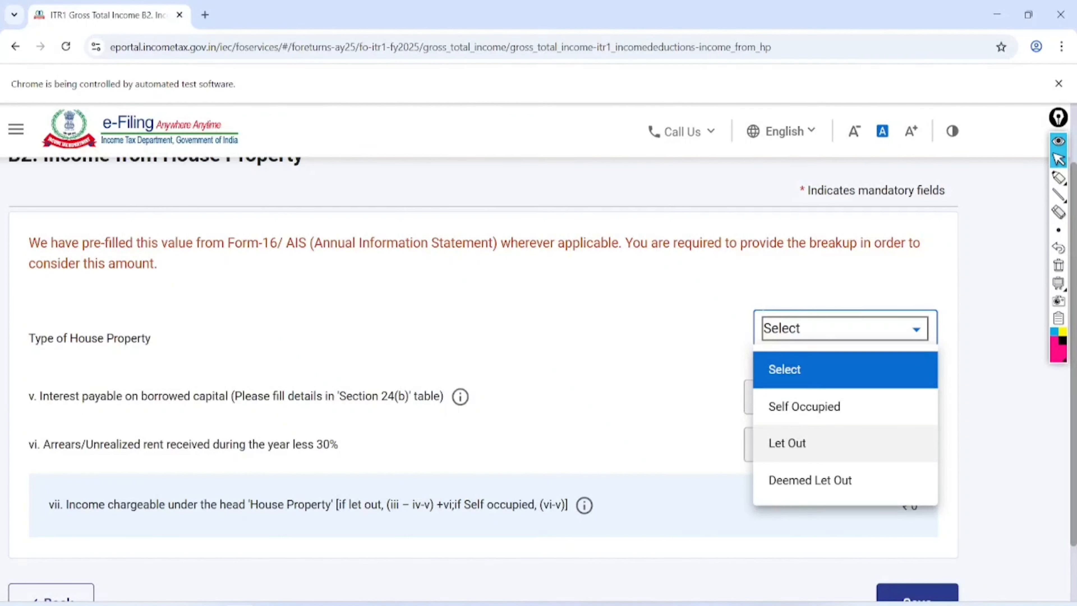
left_click(804, 407)
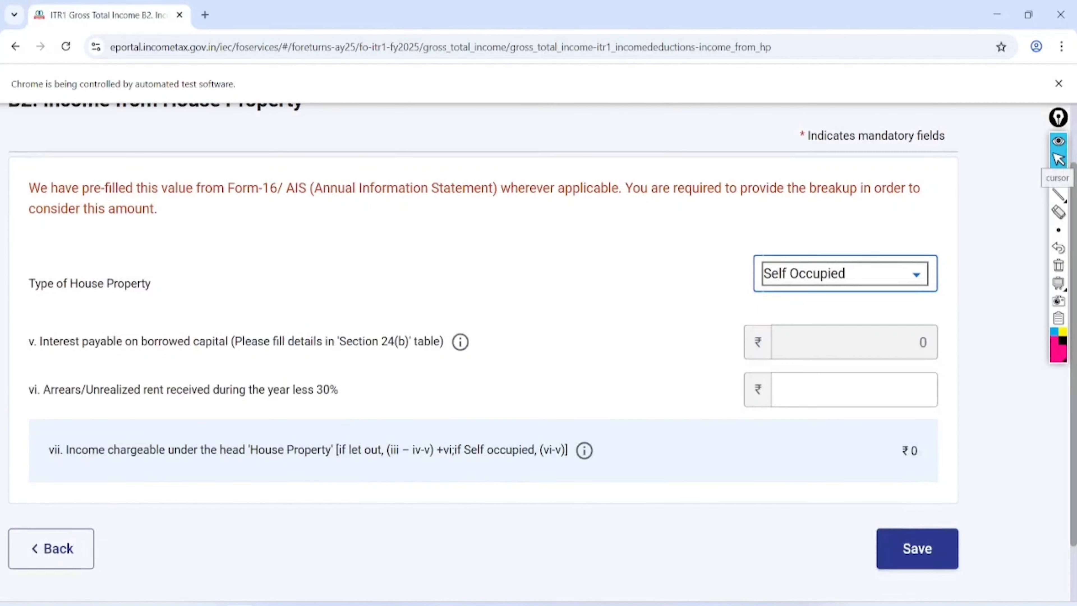
scroll(538, 340, "right", 1)
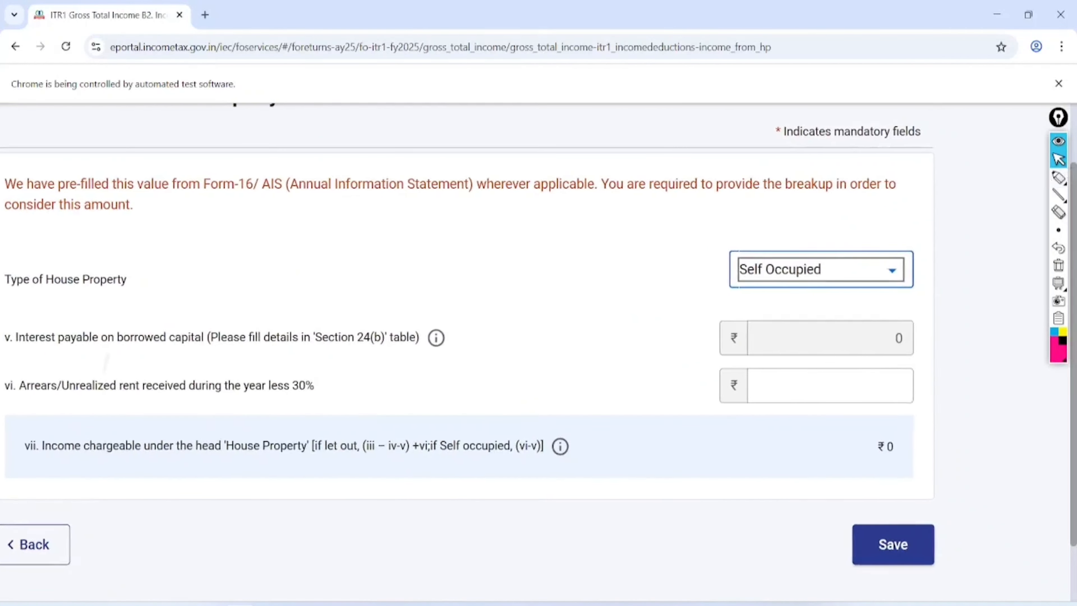
scroll(537, 340, "down", 1)
scroll(537, 340, "left", 1)
scroll(538, 339, "up", 1)
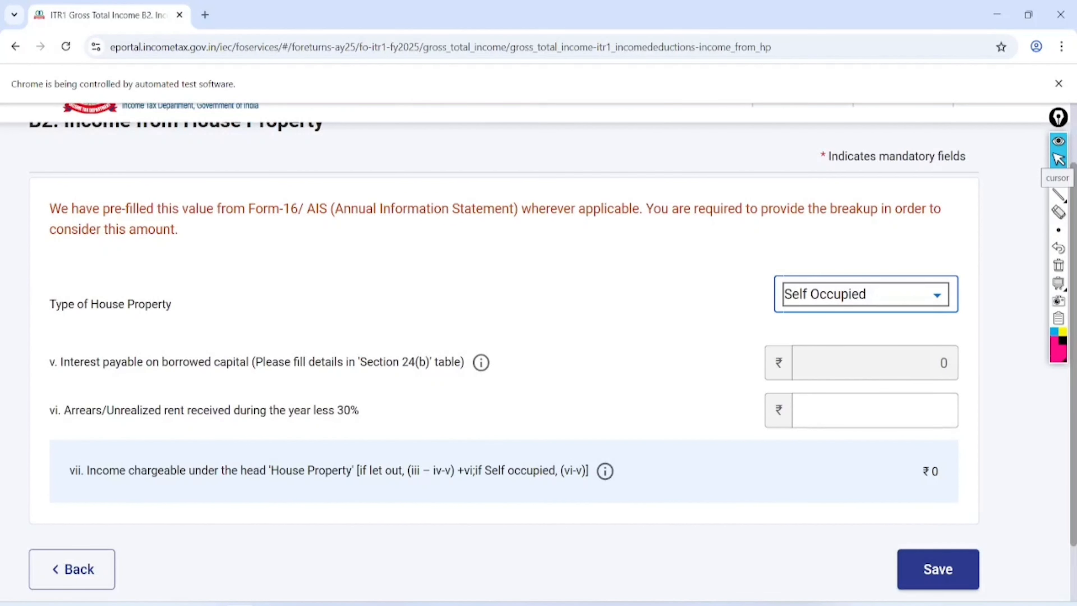
left_click(1043, 252)
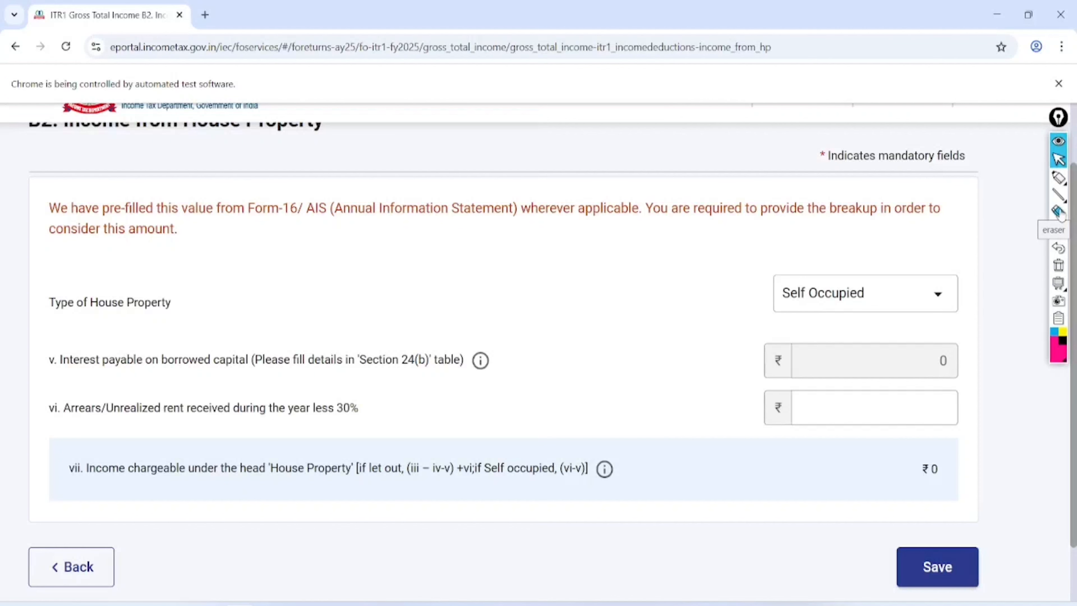
left_click(909, 292)
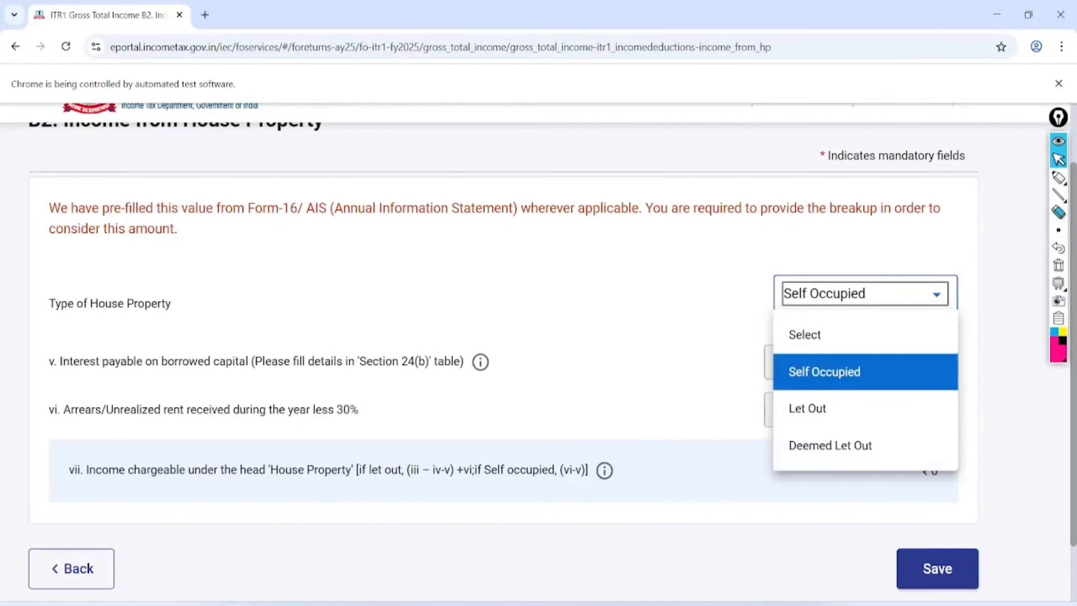
- Save the Self Occupied house property details and scroll down Gross Total Income
left_click(938, 568)
left_click(939, 567)
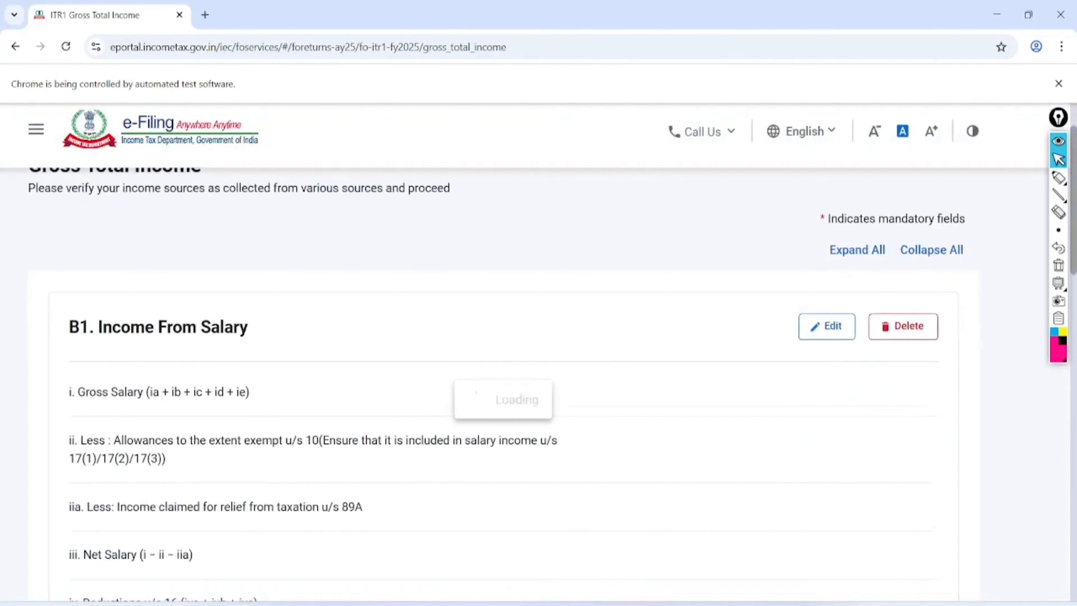
scroll(503, 352, "down", 10)
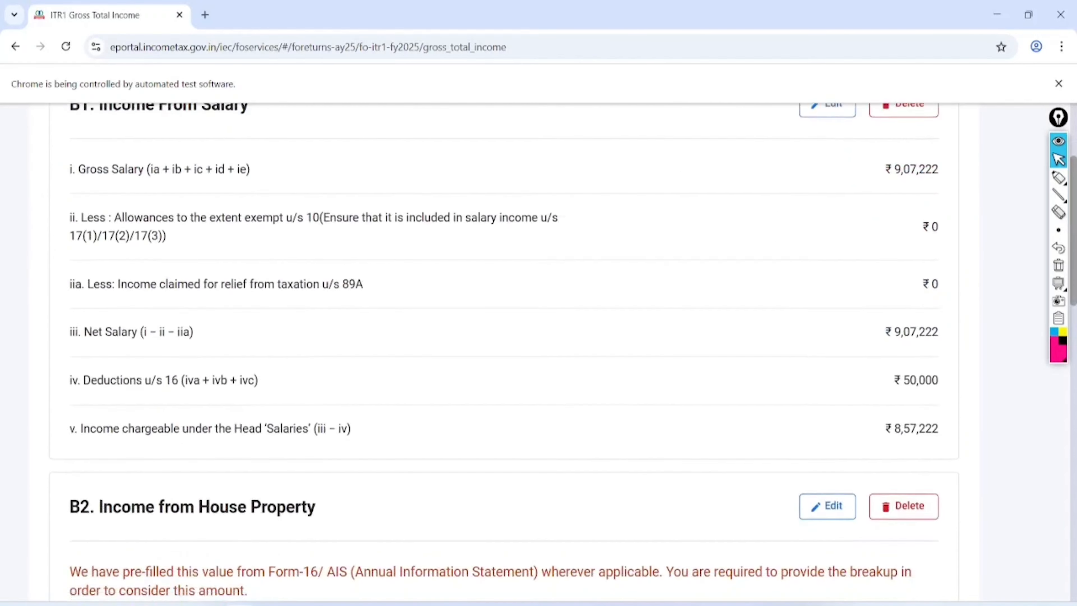
scroll(504, 352, "down", 3)
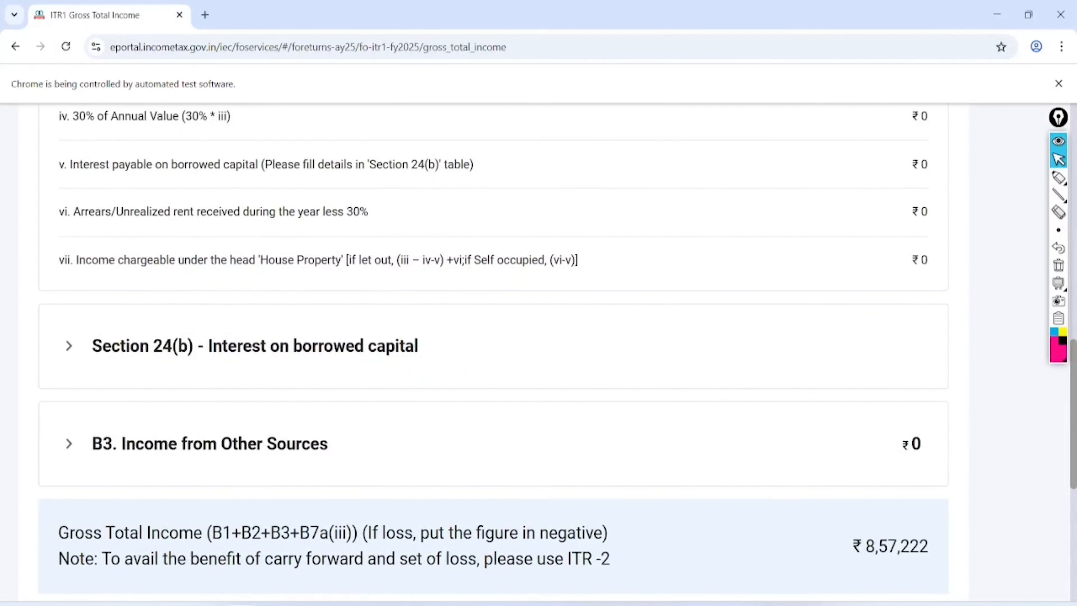
- Highlight the Section 24(b) Interest on borrowed capital heading
left_click(1060, 178)
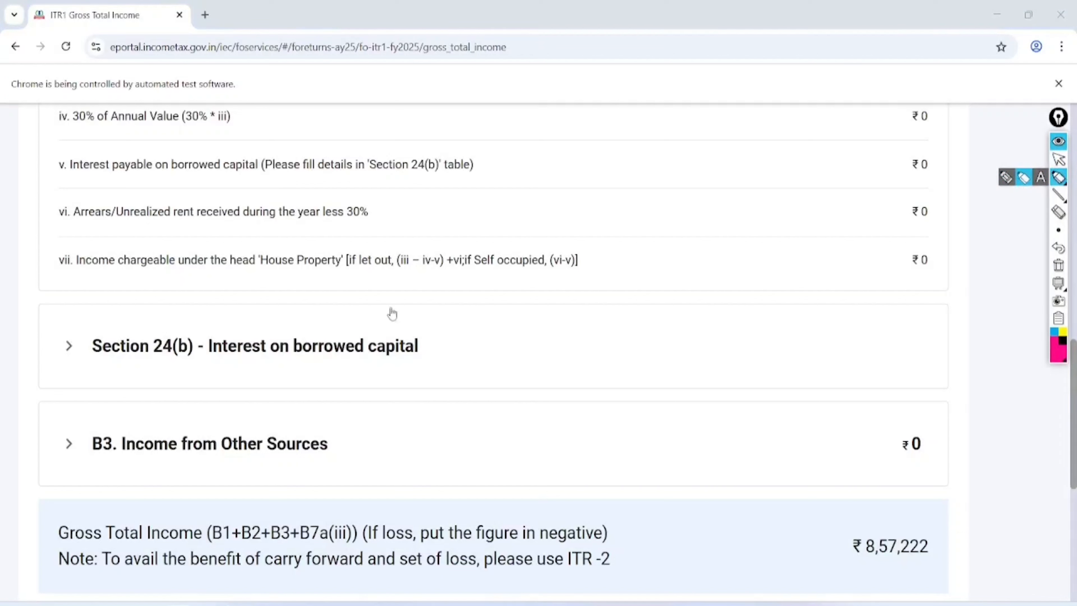
mouse_move(460, 283)
left_mouse_down()
mouse_move(325, 241)
mouse_move(123, 392)
mouse_move(456, 292)
left_mouse_up()
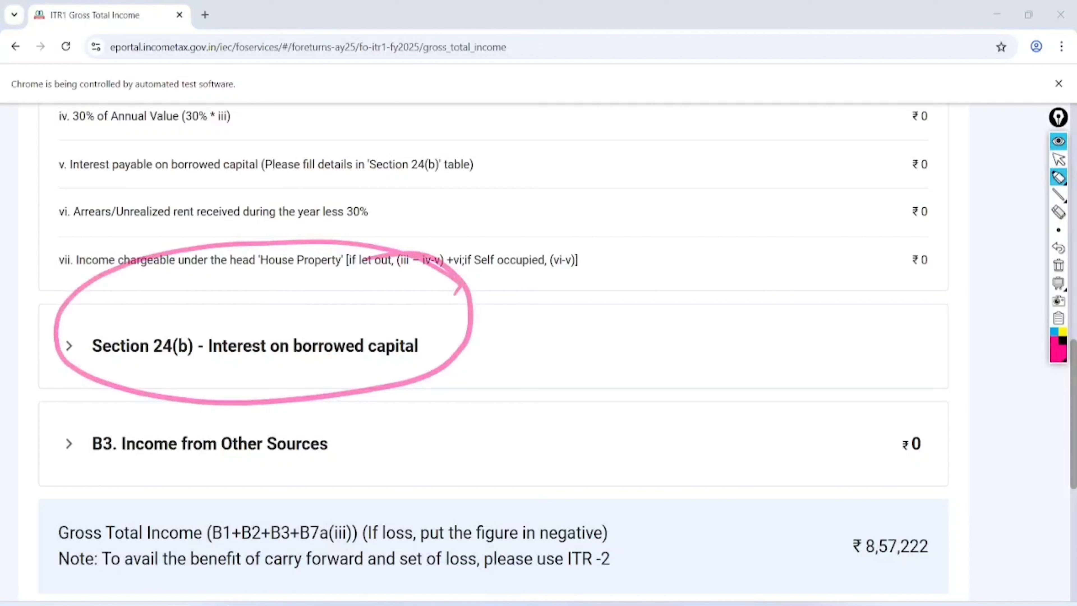
left_click_drag(208, 367, 382, 371)
mouse_move(441, 333)
left_mouse_down()
mouse_move(562, 314)
mouse_move(618, 282)
left_mouse_up()
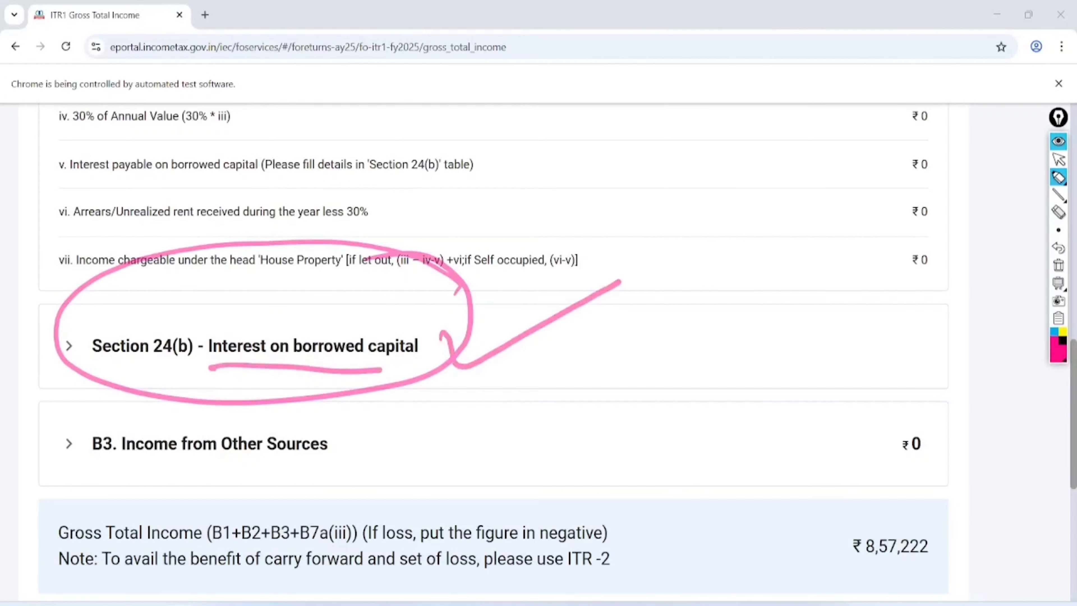
left_click(1058, 266)
left_click(1058, 160)
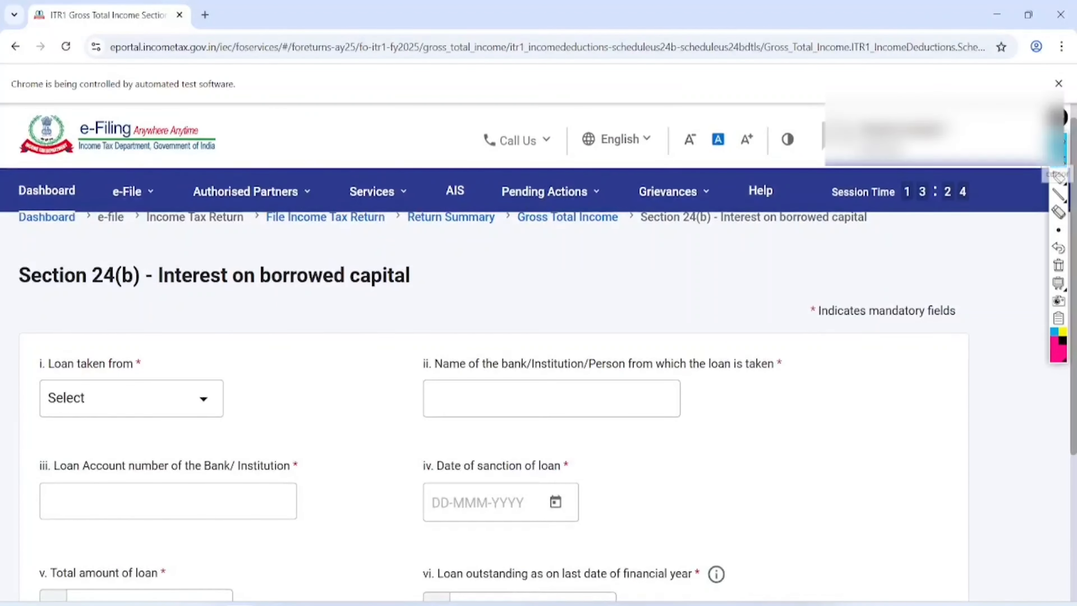
- Enter Bank as loan source, SBI as lender, and the loan account number
scroll(539, 352, "down", 3)
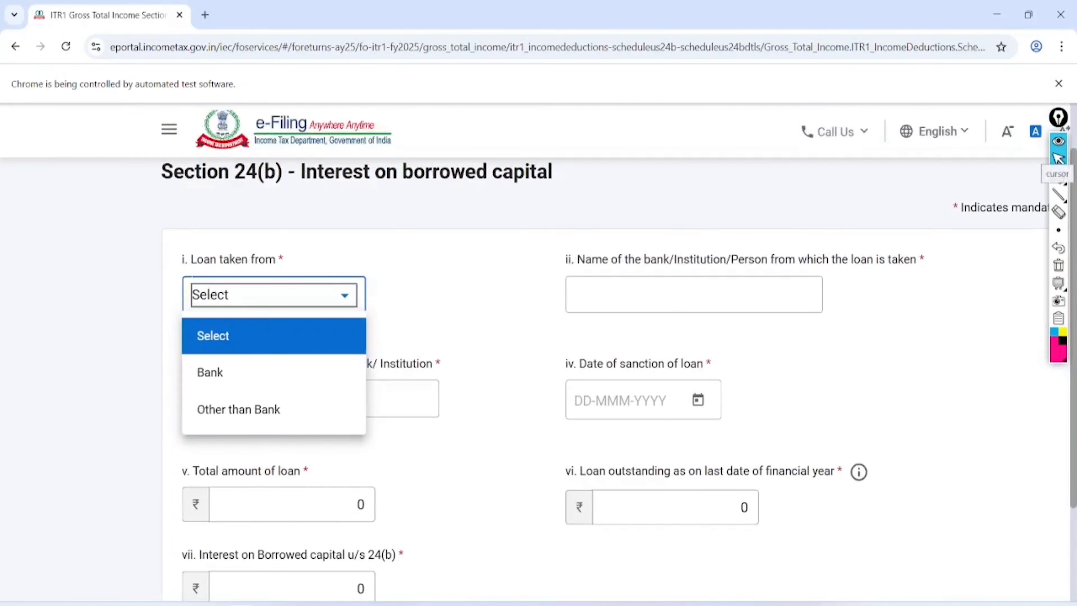
scroll(539, 352, "right", 2)
scroll(538, 352, "down", 1)
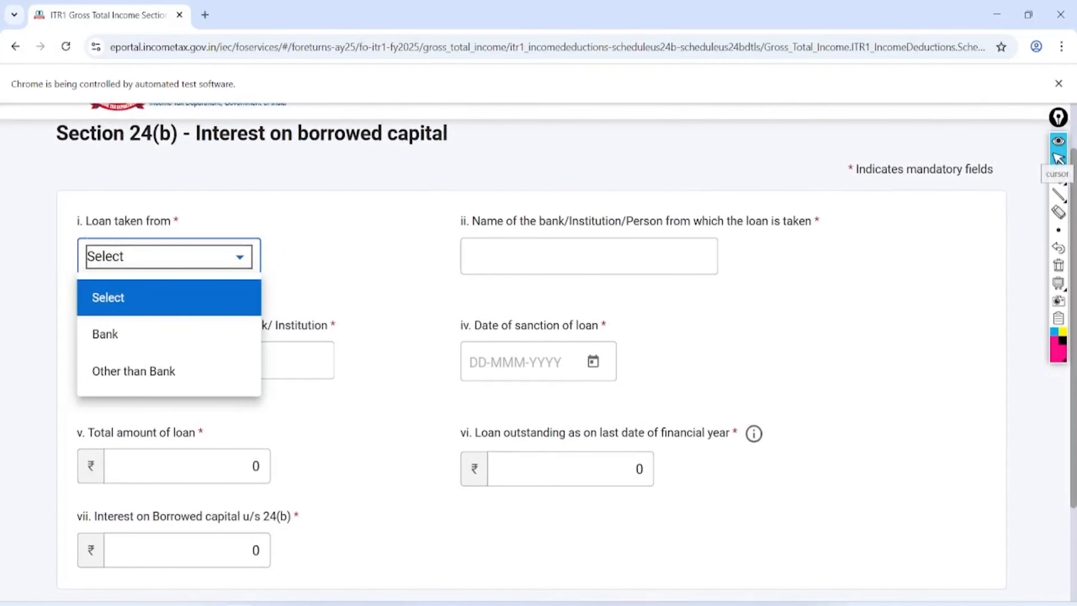
left_click(105, 335)
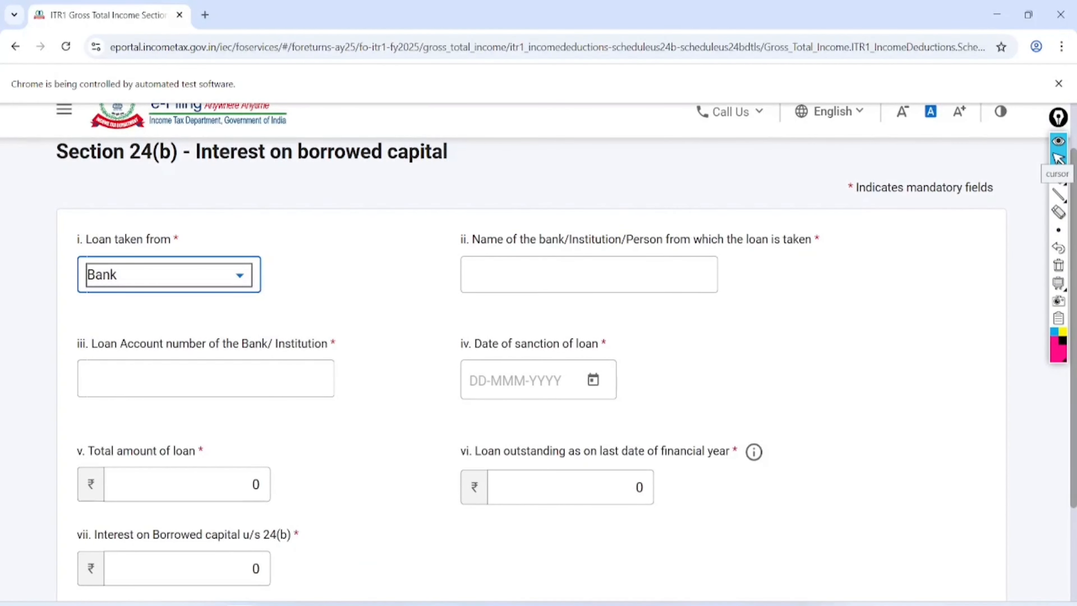
left_click(588, 274)
type("sbi")
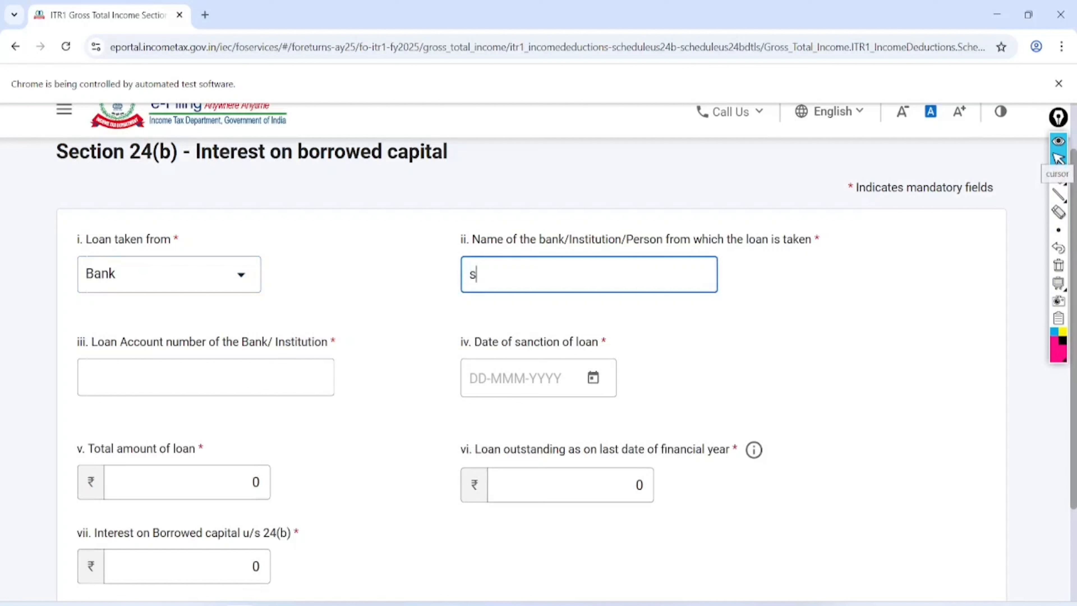
key("BackSpace")
key("BackSpace")
type("SBI")
left_click(150, 376)
type("•••••••••")
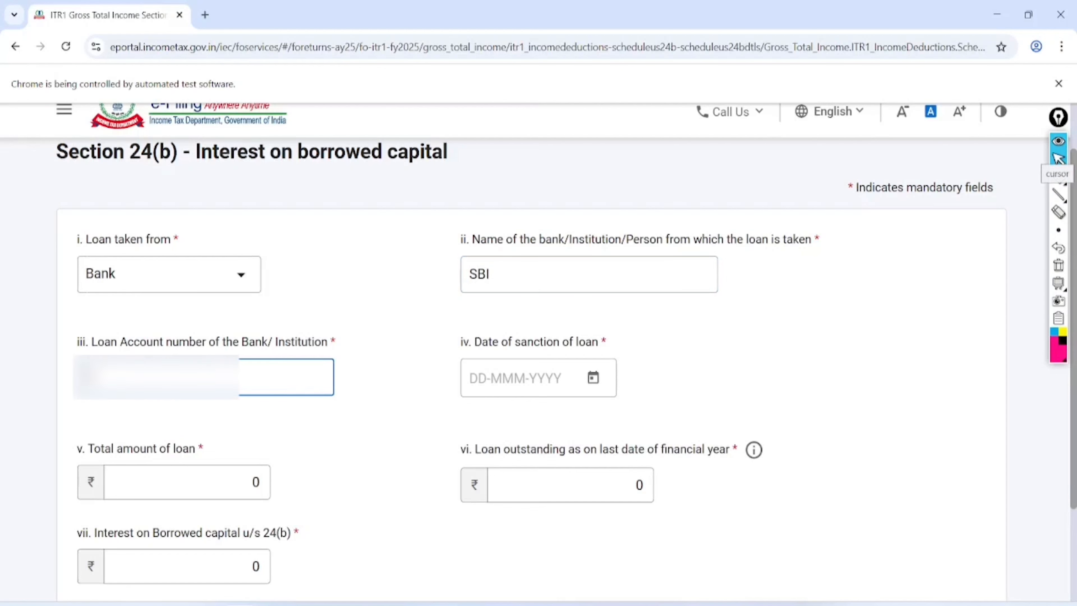
type("••")
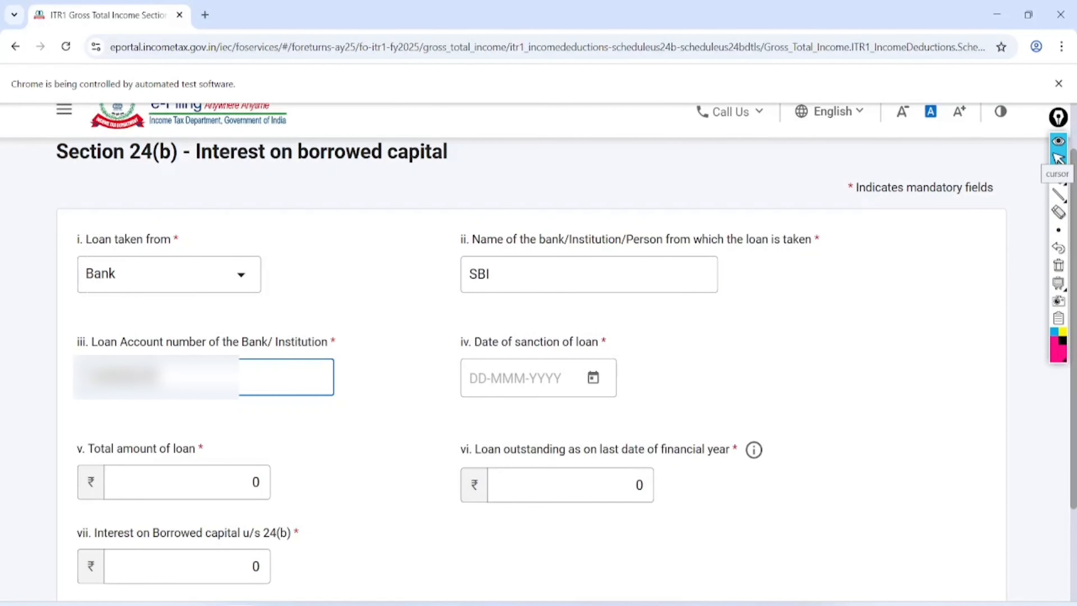
- Set the loan sanction date to 04-Mar-2022
left_click(594, 377)
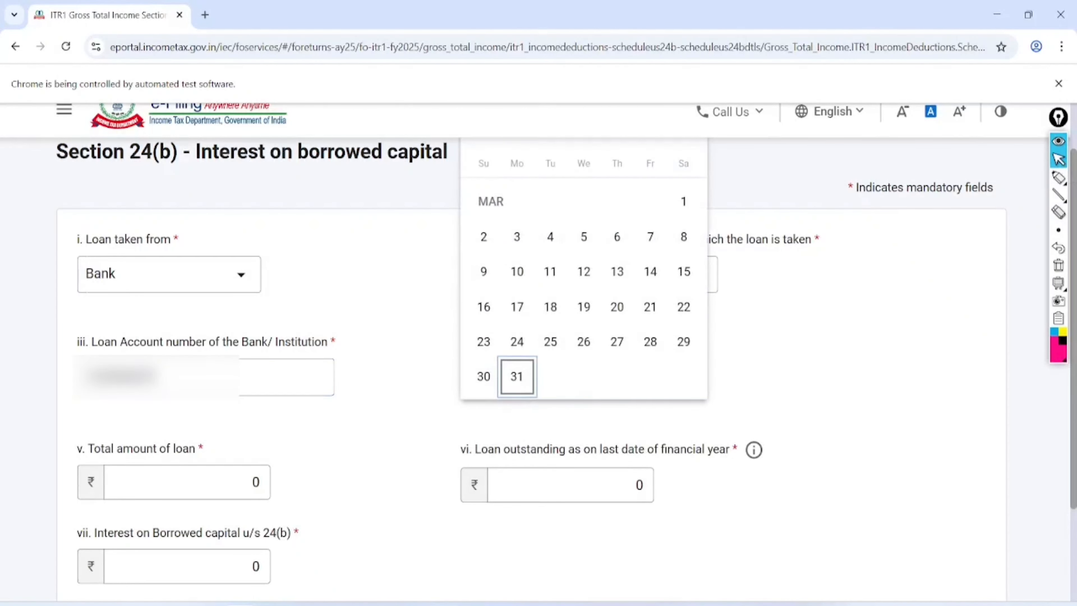
scroll(586, 361, "up", 2)
left_click(516, 198)
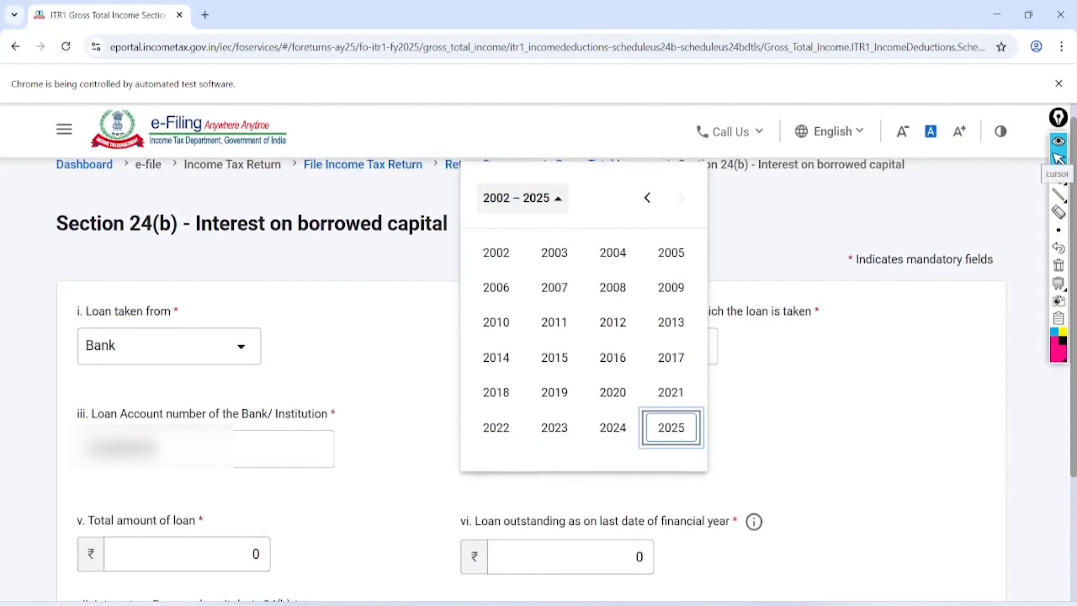
left_click(496, 428)
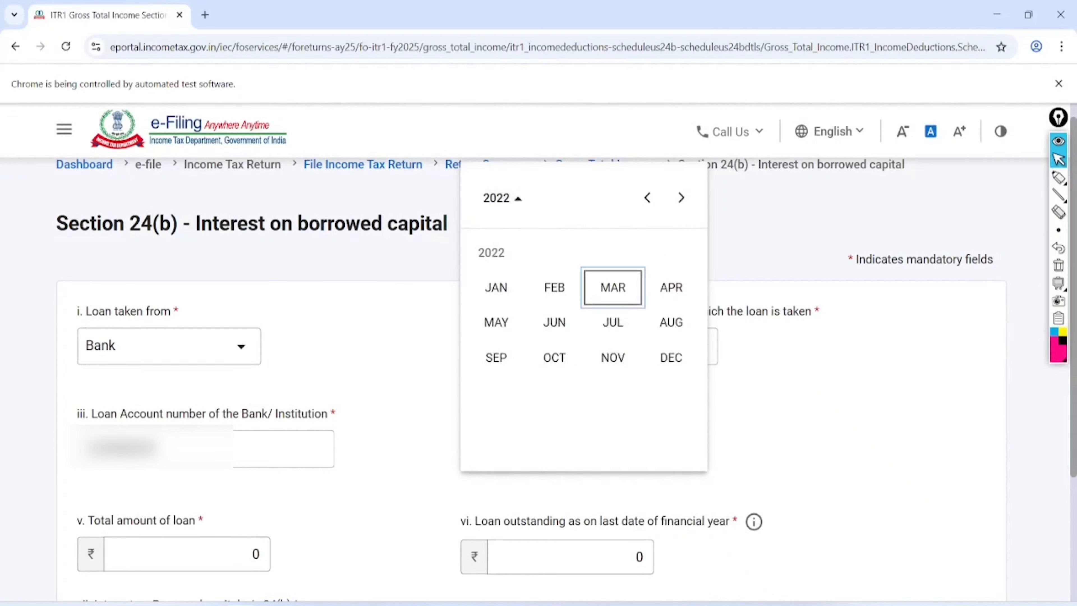
left_click(612, 288)
left_click(650, 308)
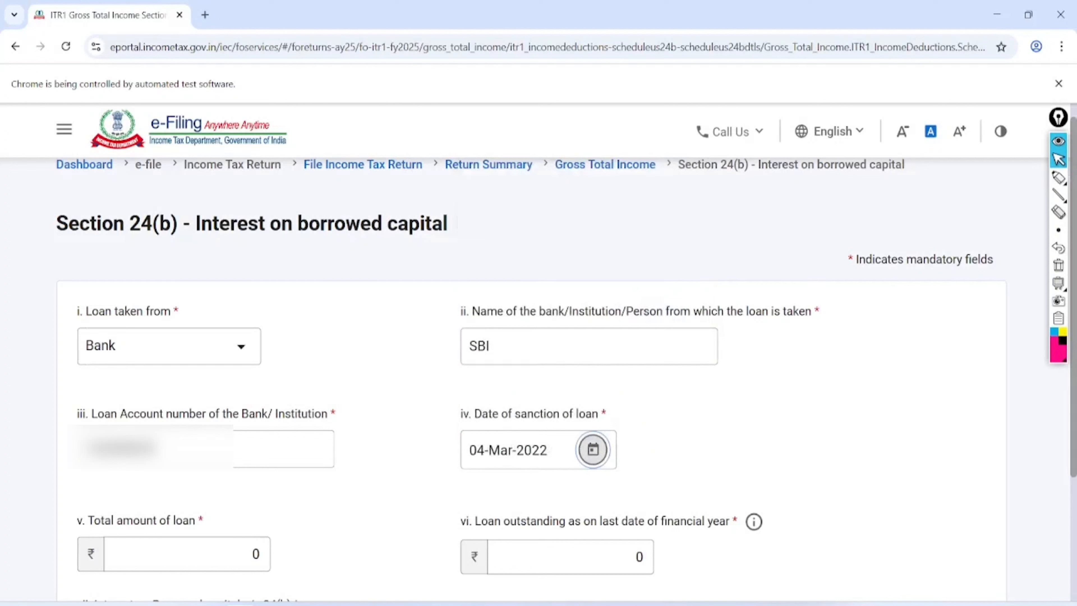
- Enter total loan 3500000 and loan outstanding 2500000
left_click(250, 565)
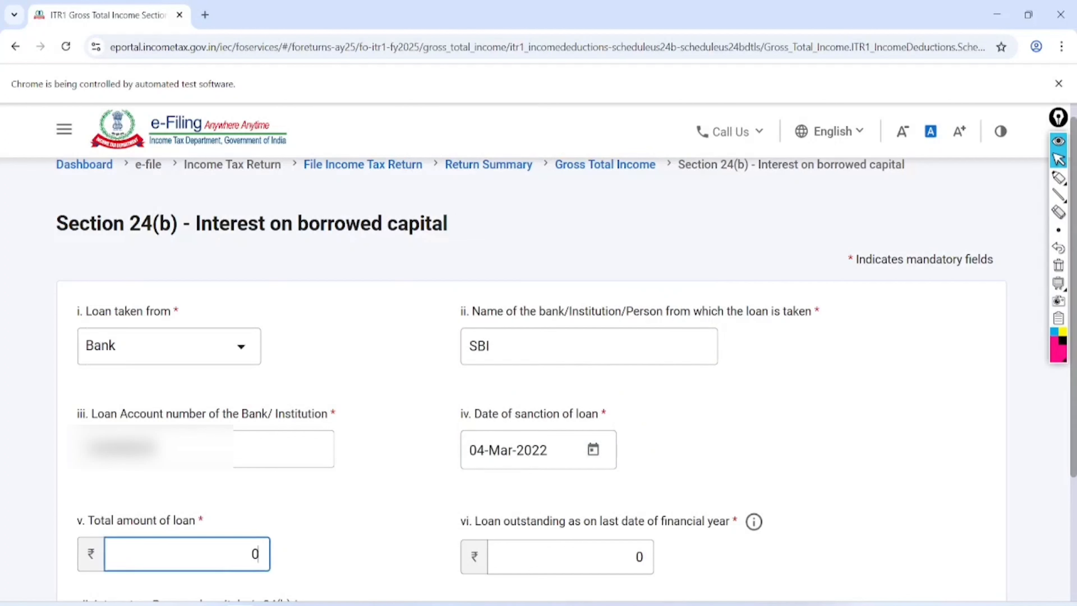
type("3500000")
left_click(635, 569)
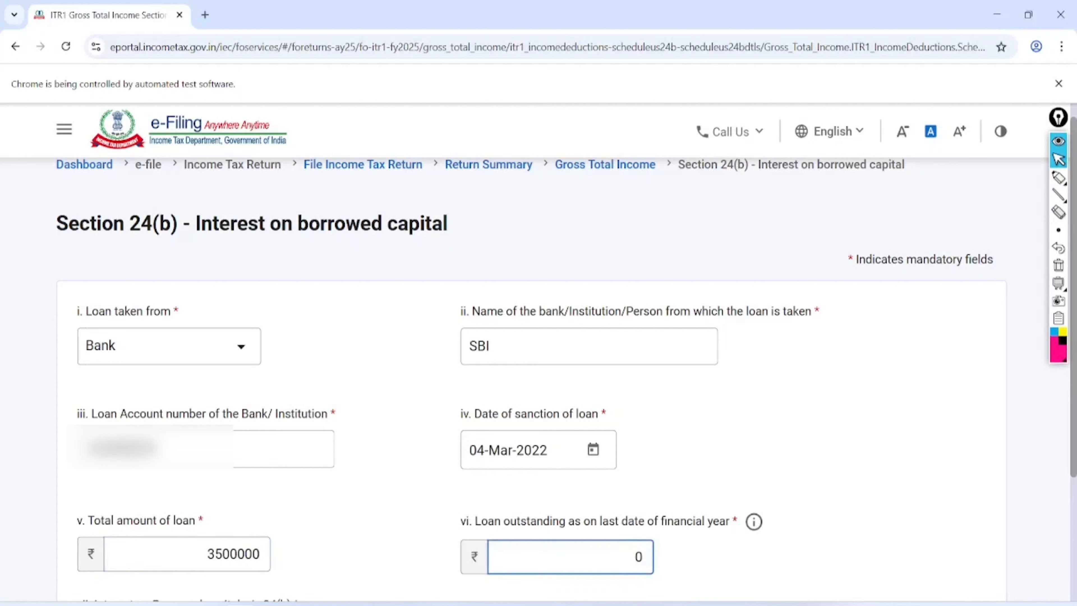
type("2500000")
left_click(853, 493)
scroll(539, 352, "down", 6)
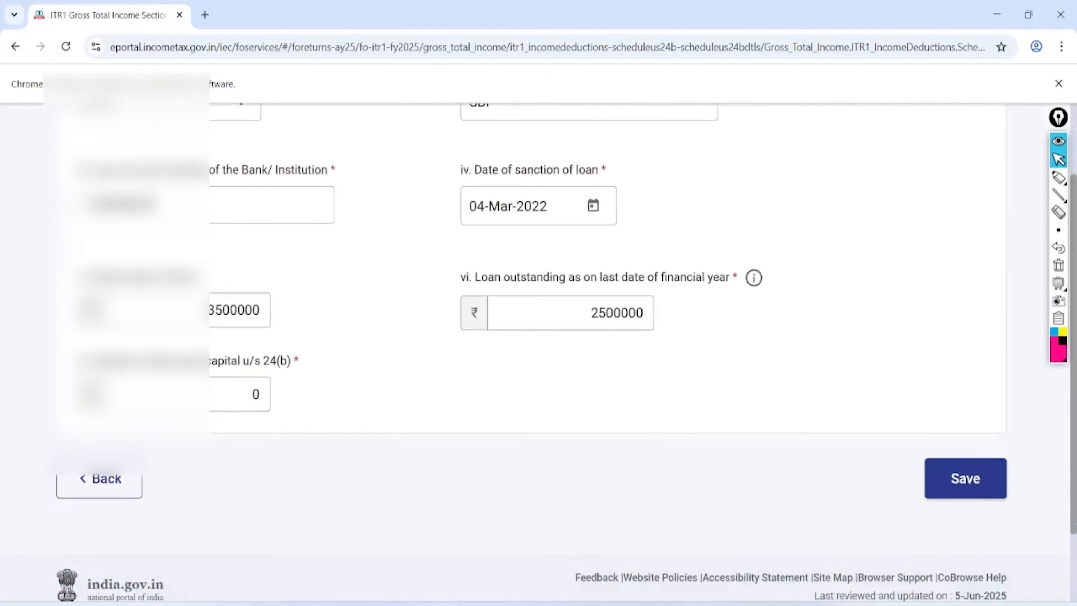
- Enter 300000 as interest on borrowed capital u/s 24(b) and save
left_click(258, 359)
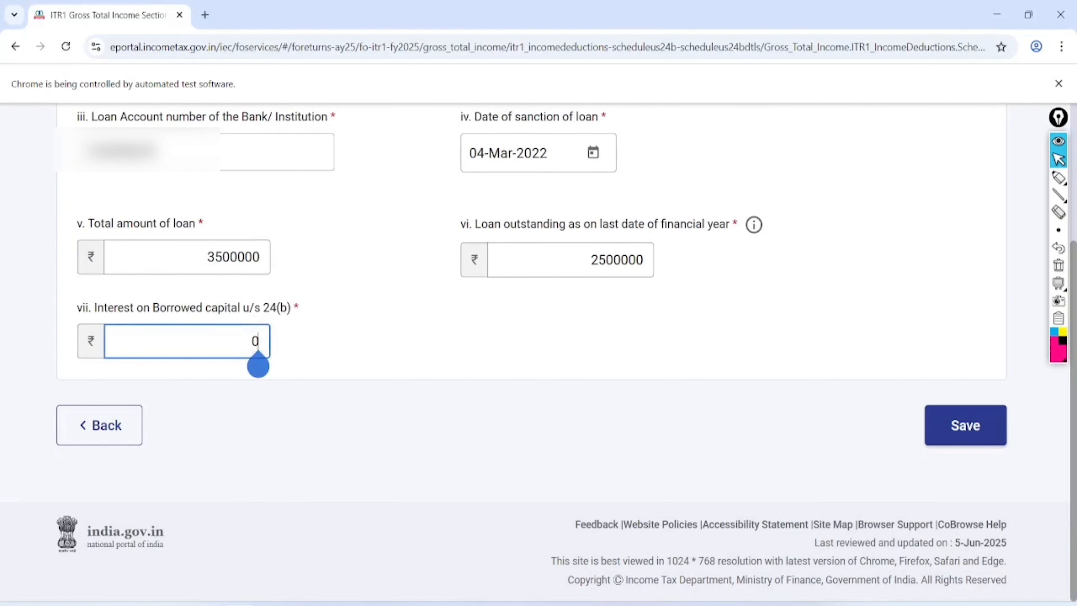
key("BackSpace")
type("00000")
key("Tab")
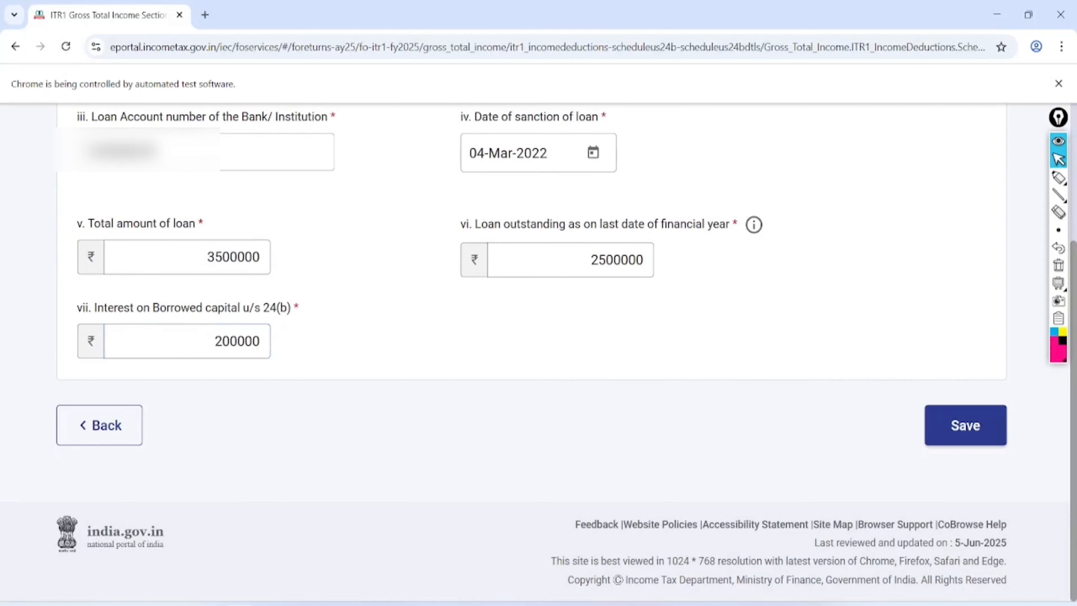
left_click(236, 348)
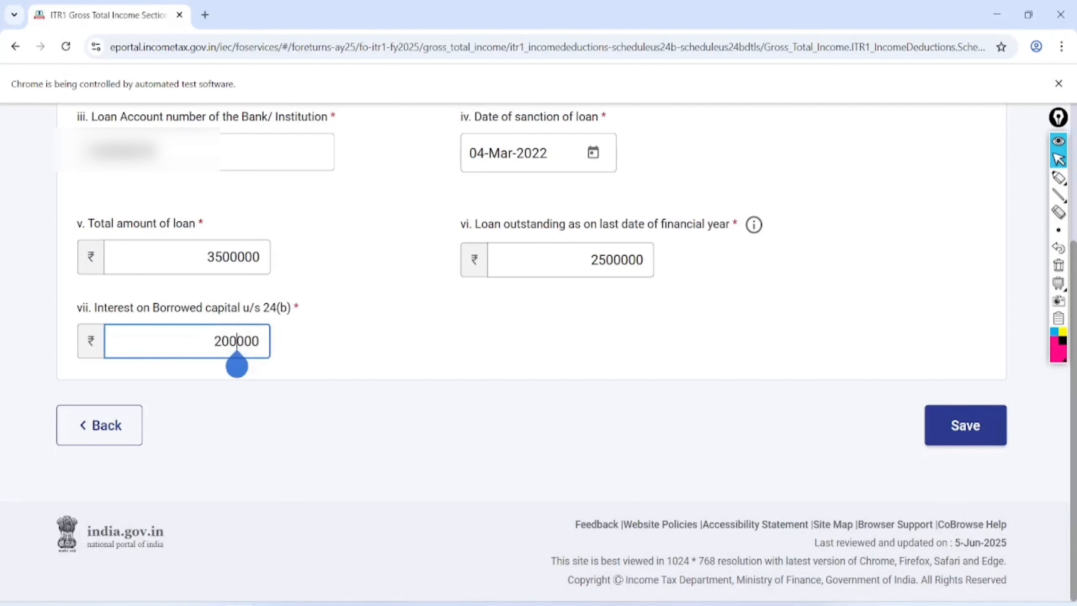
left_click(222, 347)
key("BackSpace")
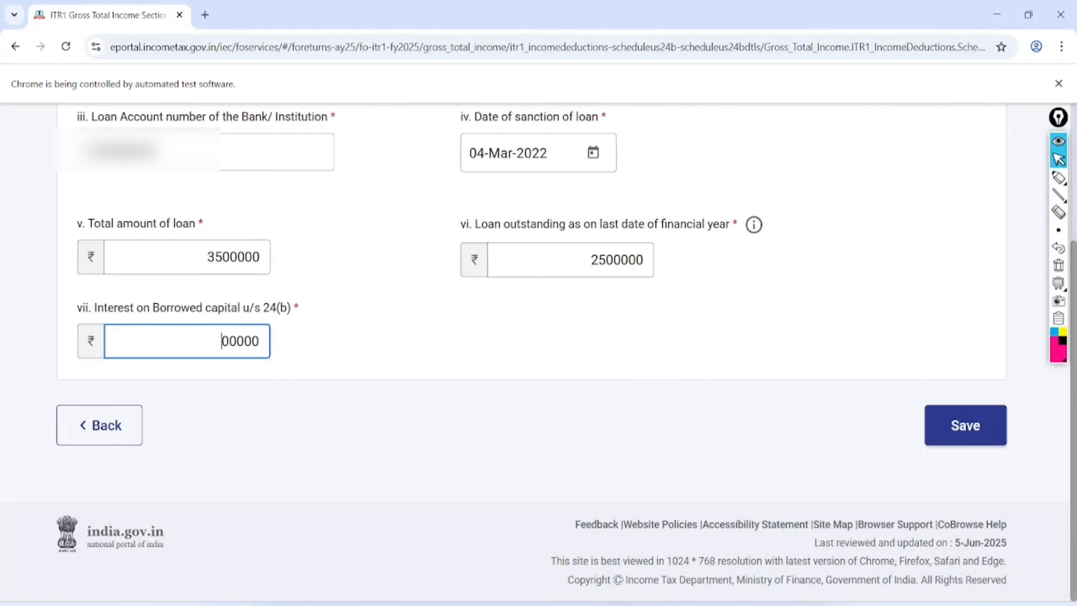
key("Tab")
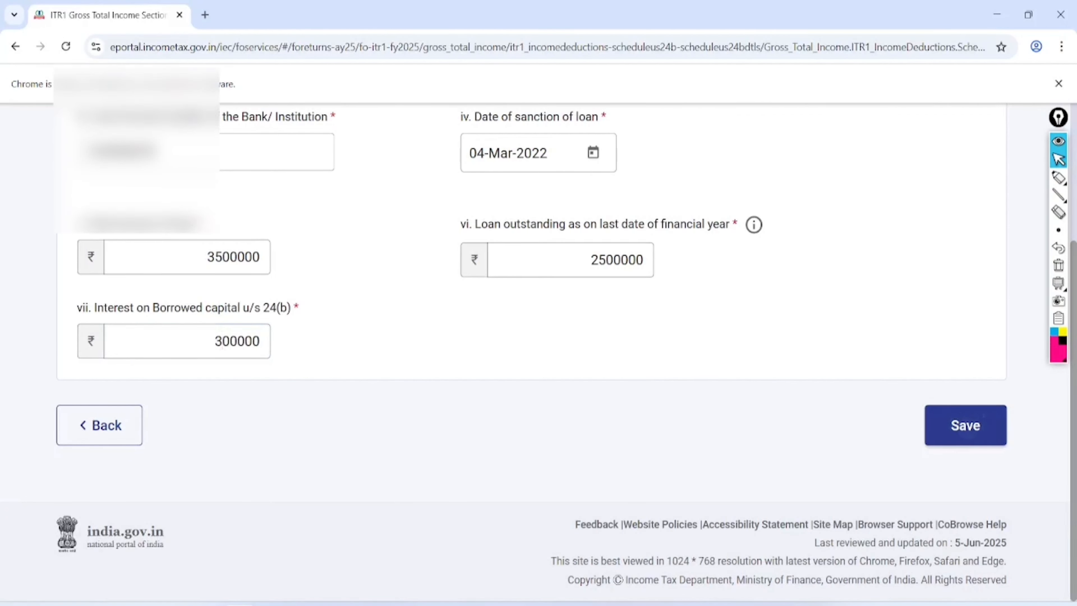
left_click(965, 425)
- Highlight the ₹ -2,00,000 house property income on the summary
scroll(538, 352, "down", 15)
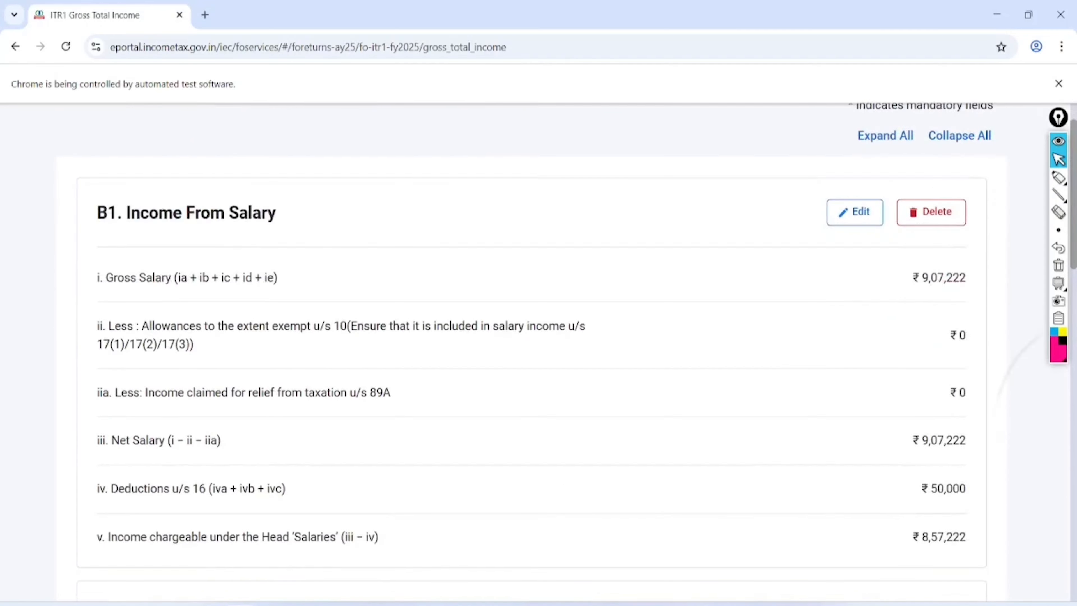
scroll(539, 352, "down", 5)
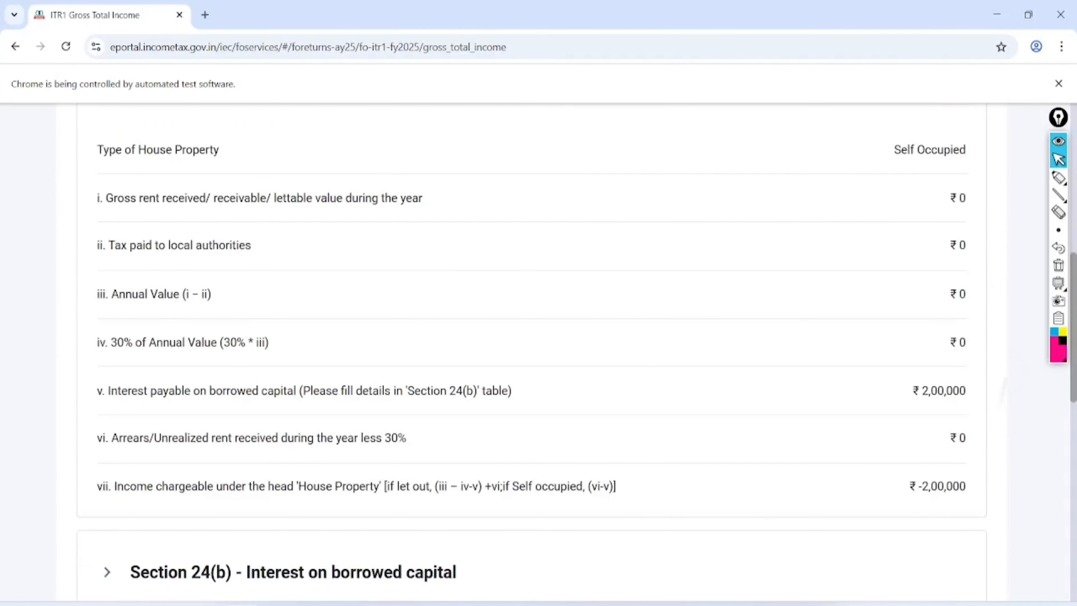
scroll(957, 454, "up", 1)
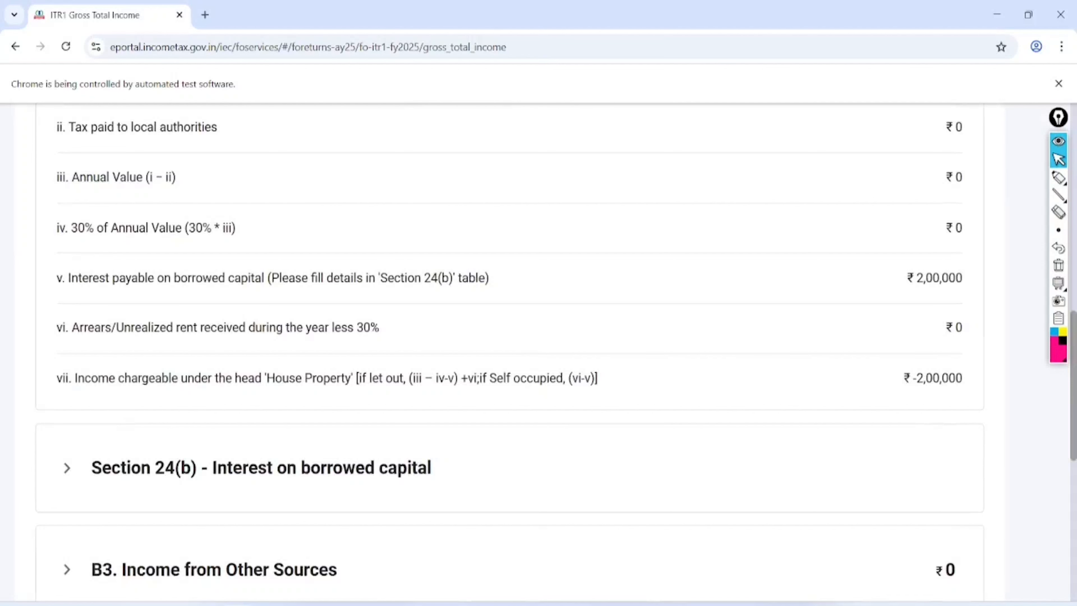
left_click(1058, 177)
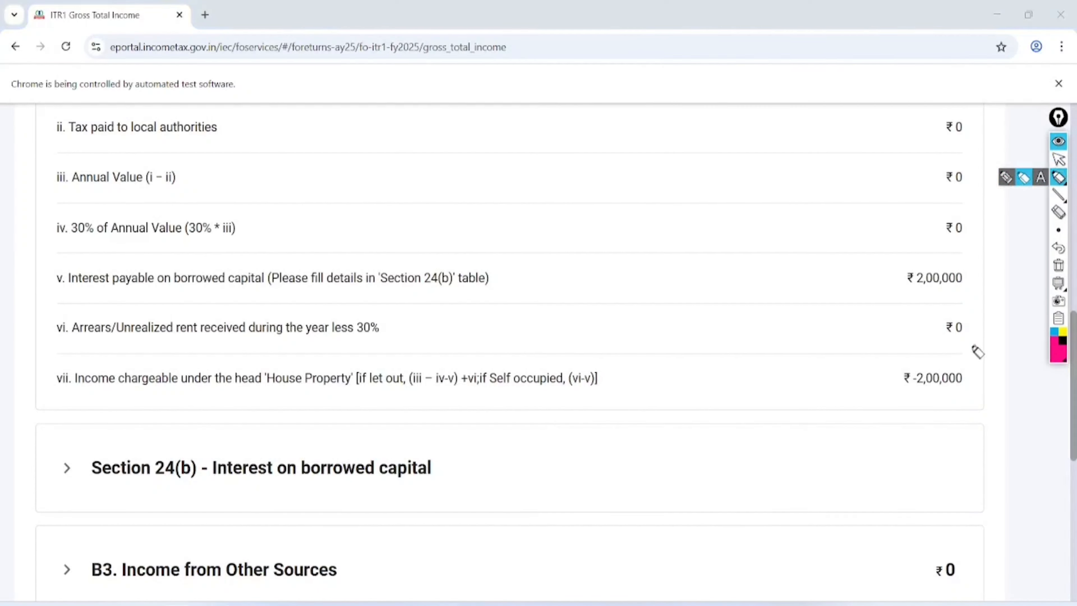
mouse_move(978, 351)
left_mouse_down()
mouse_move(986, 409)
mouse_move(955, 325)
mouse_move(900, 347)
left_mouse_up()
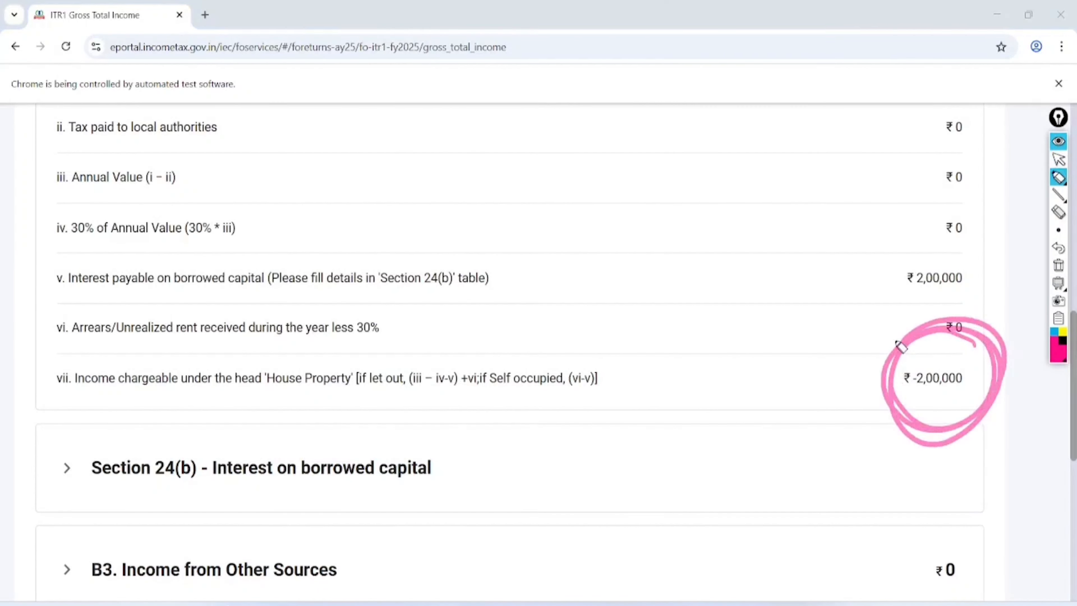
left_click(1059, 159)
left_click(1059, 265)
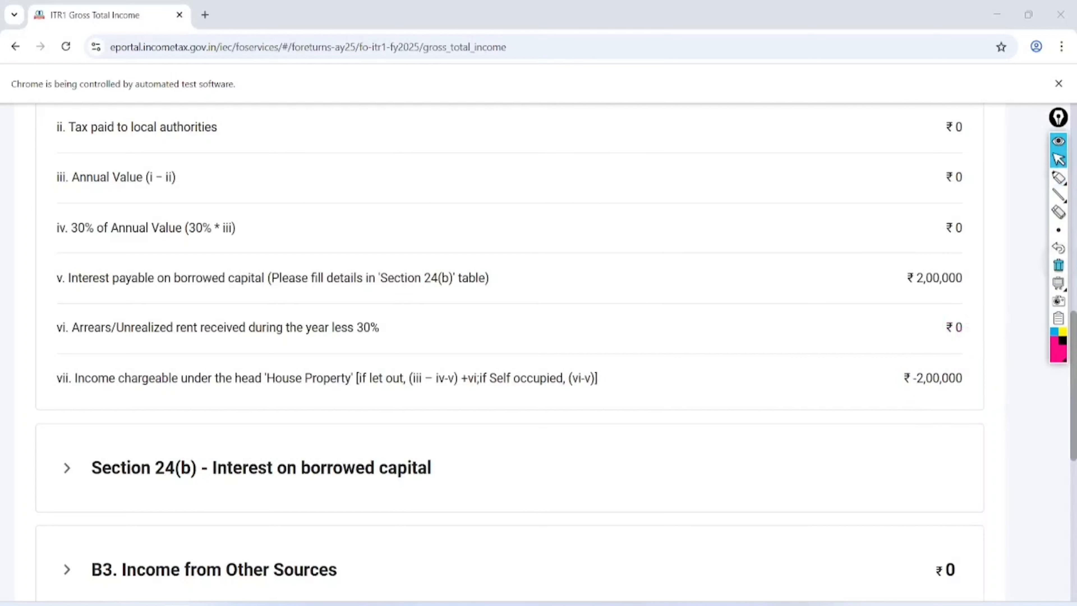
- Expand B3 Income from Other Sources and add another entry
scroll(509, 352, "down", 5)
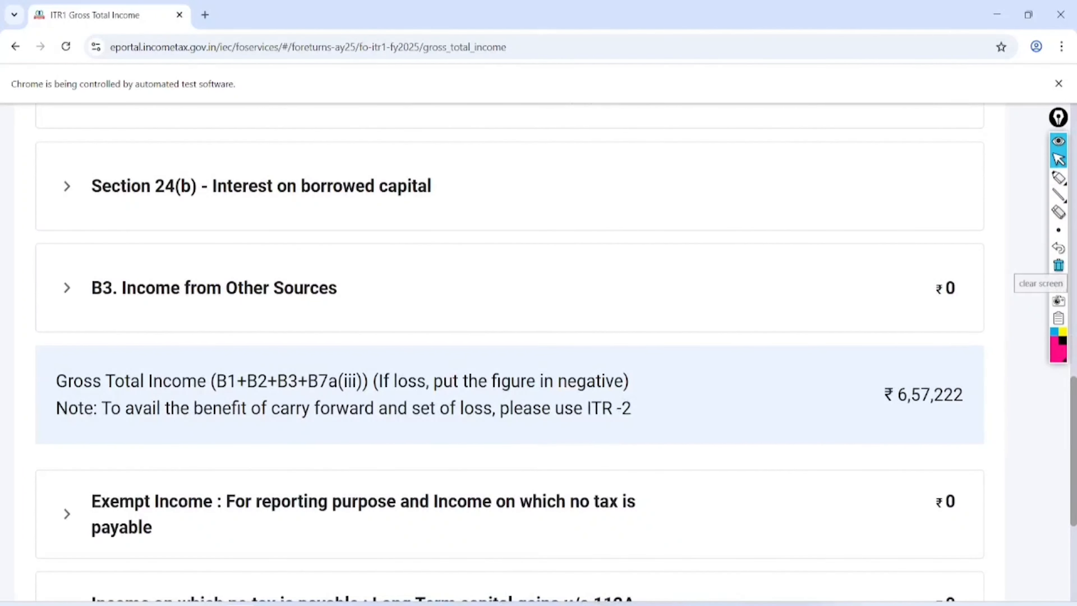
left_click(140, 272)
scroll(509, 339, "down", 2)
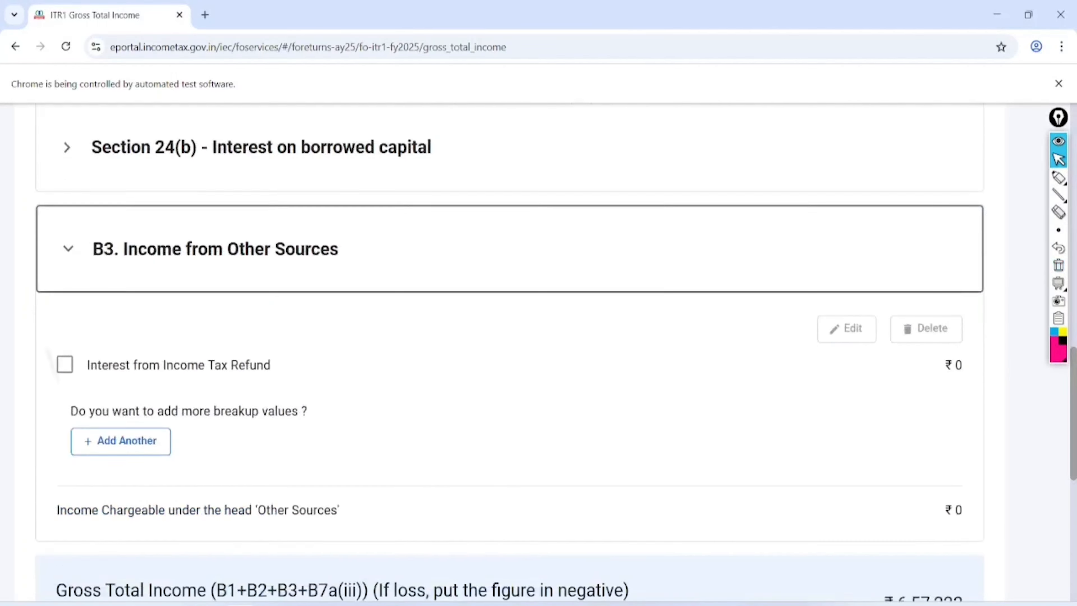
scroll(509, 352, "down", 1)
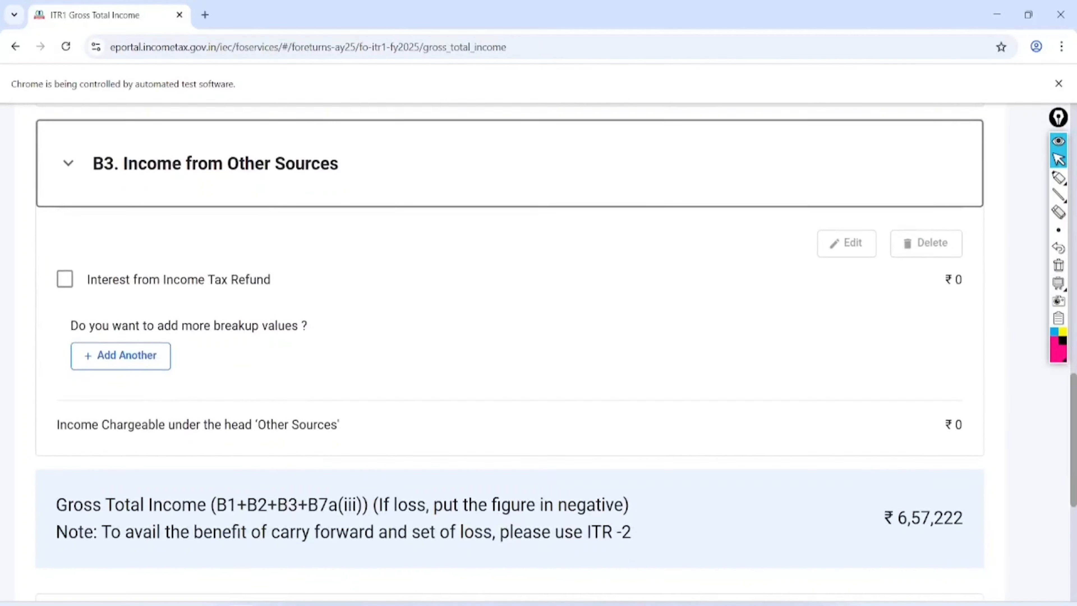
left_click(120, 357)
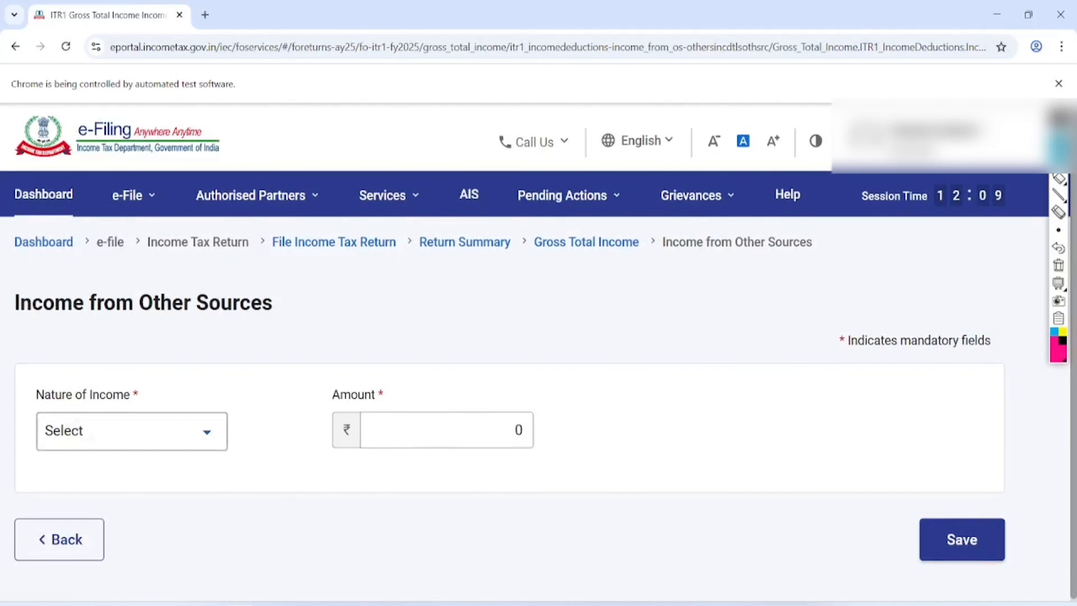
- Select Interest from Saving Bank Account as the nature of income
left_click(207, 432)
scroll(207, 432, "down", 3)
scroll(207, 432, "down", 2)
scroll(280, 433, "down", 1)
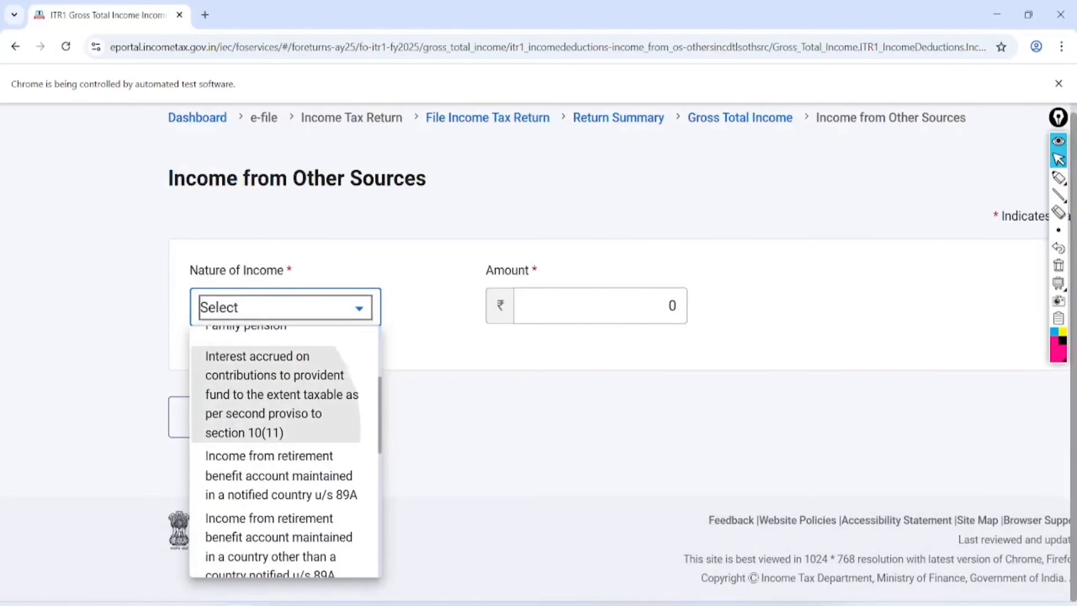
scroll(280, 462, "down", 3)
scroll(280, 463, "up", 2)
scroll(280, 437, "up", 1)
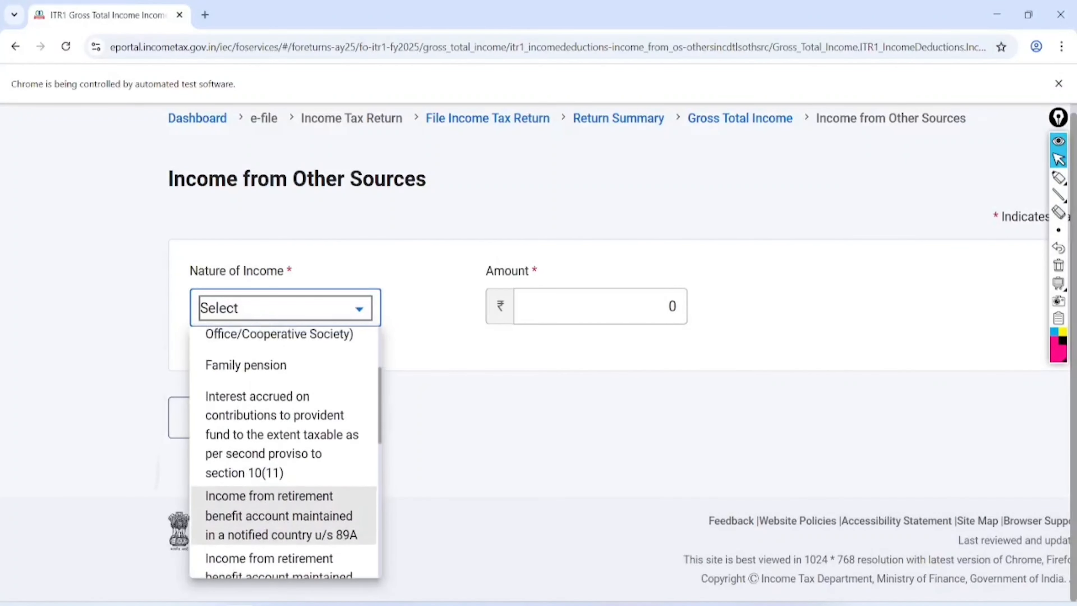
scroll(280, 437, "down", 4)
scroll(280, 433, "down", 2)
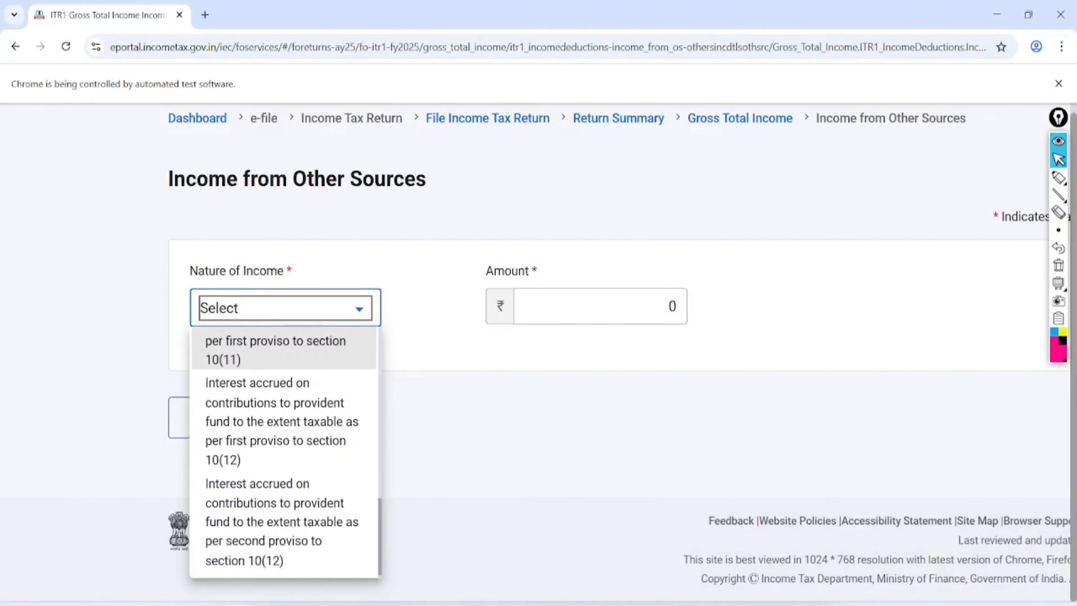
scroll(467, 403, "up", 3)
scroll(538, 403, "down", 2)
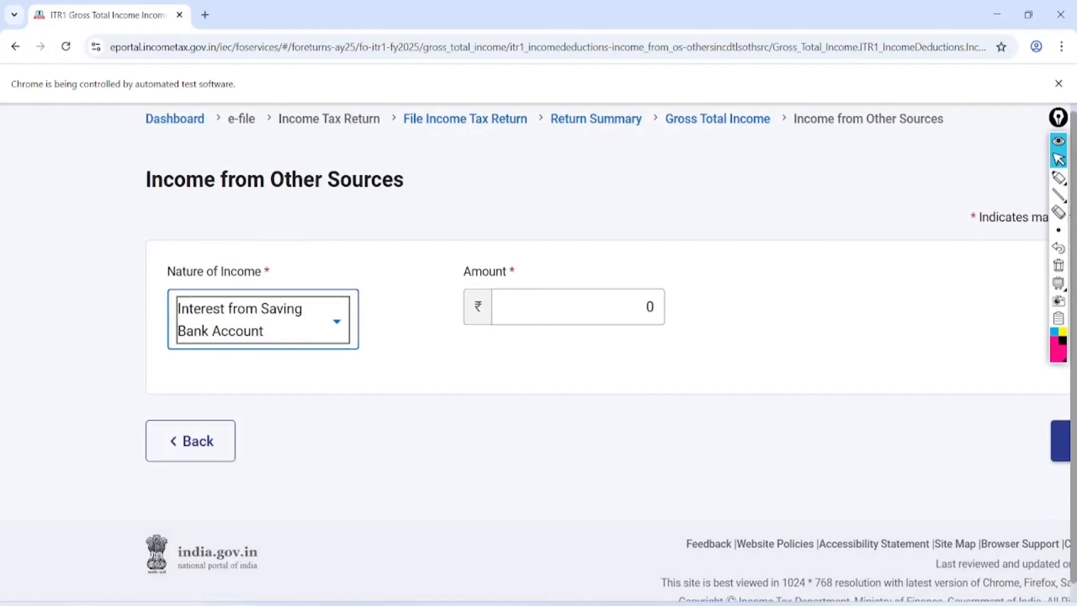
- Enter 1000 as the savings bank interest amount and save the entry
left_click(582, 302)
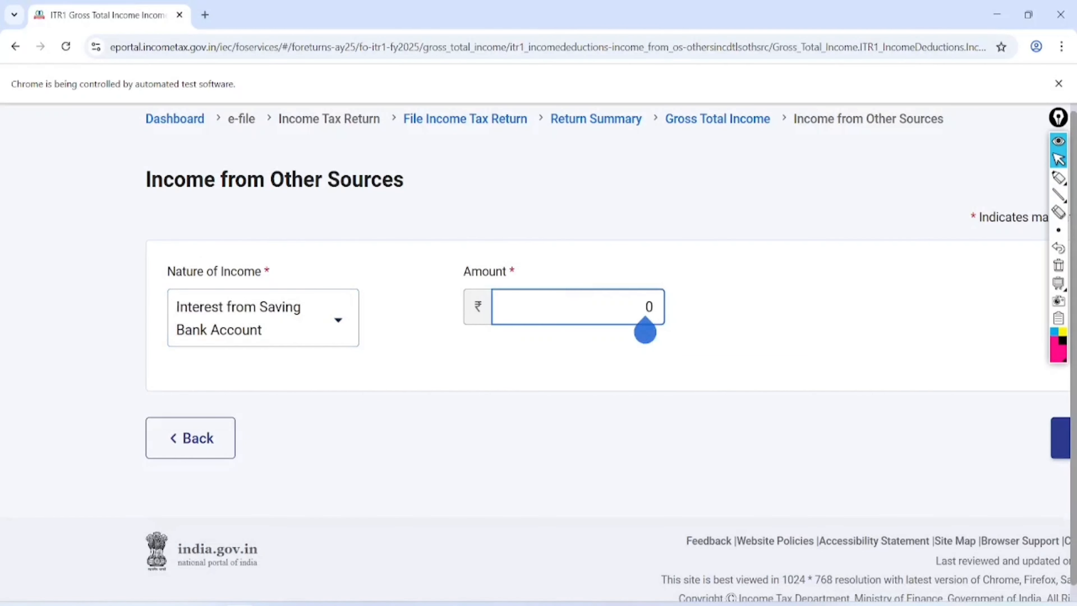
type("1000")
left_click(819, 321)
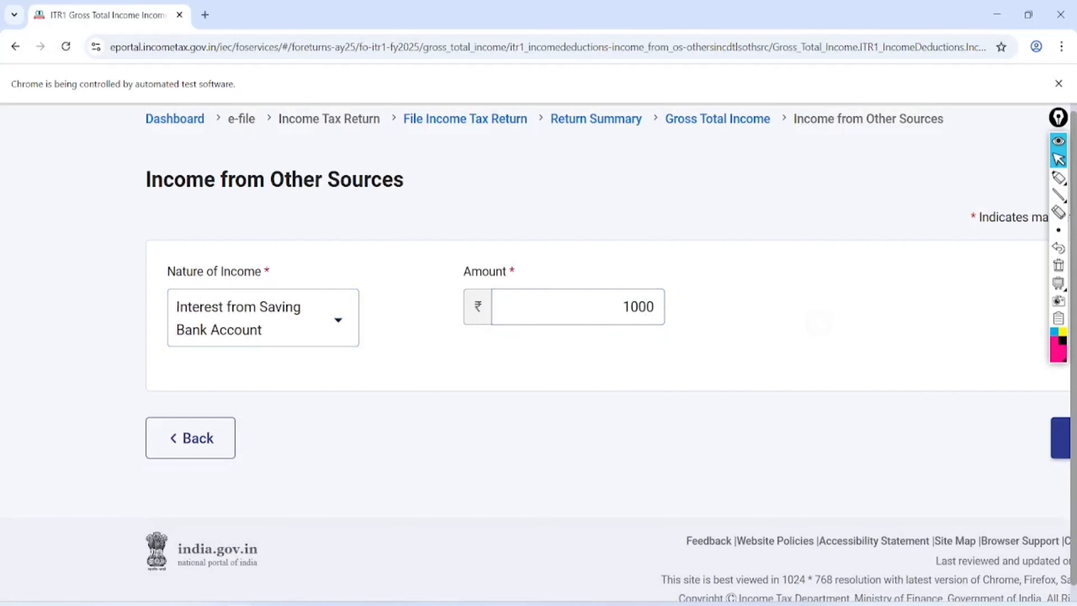
scroll(539, 352, "right", 1)
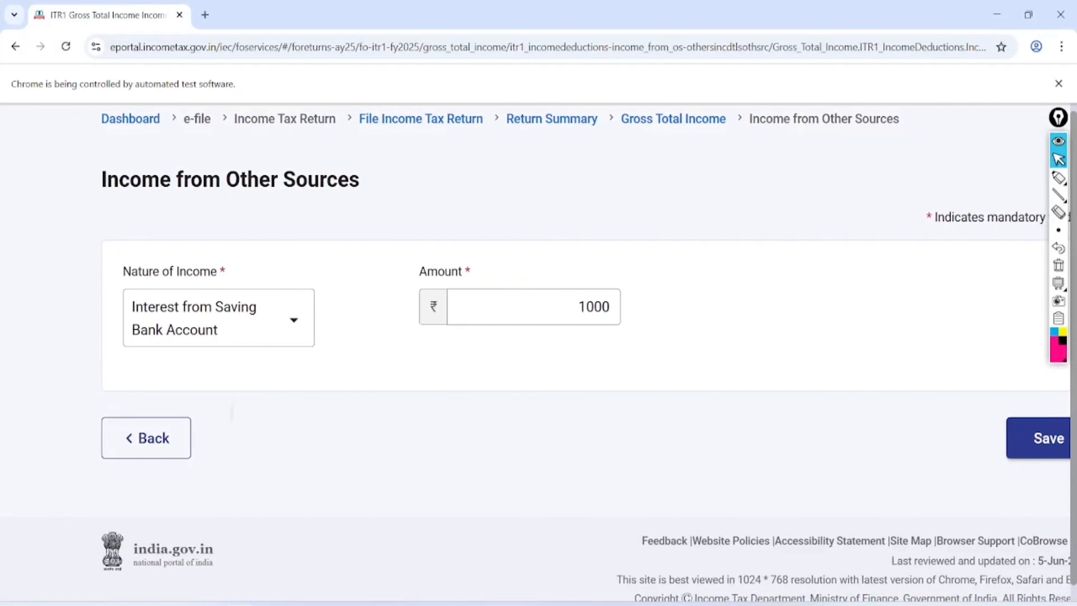
scroll(539, 352, "down", 1)
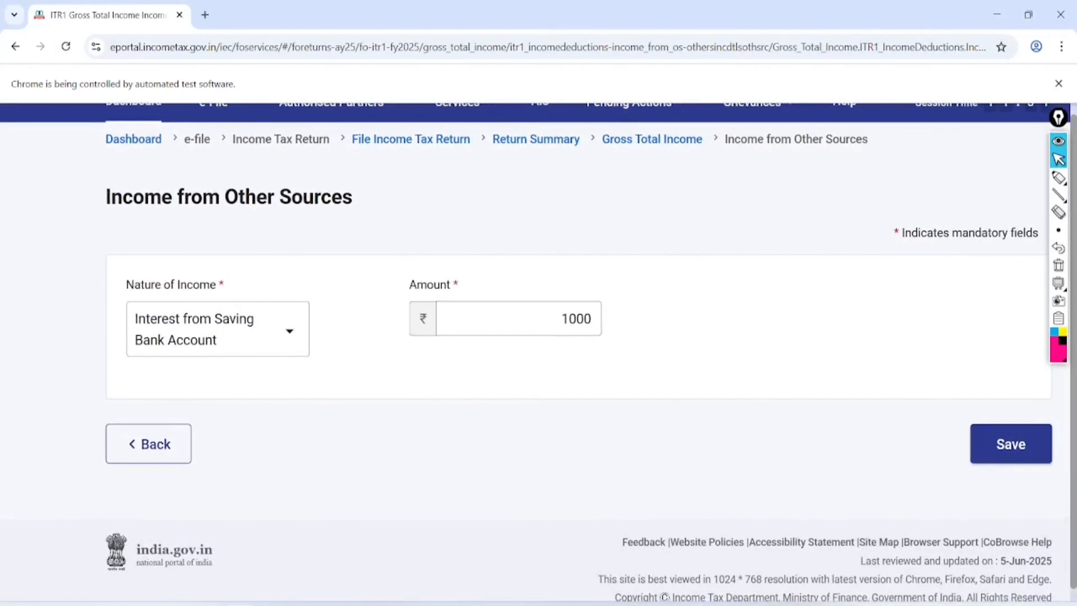
left_click(1011, 444)
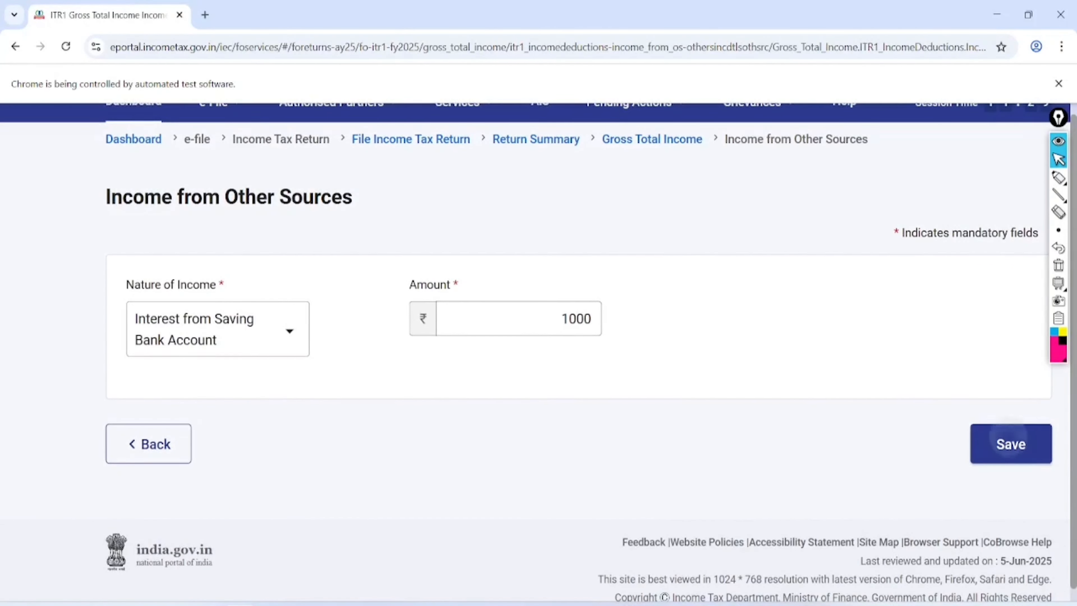
- On the Gross Total Income page, circle the Exempt Income heading and the u/s 112A reference
scroll(539, 352, "down", 20)
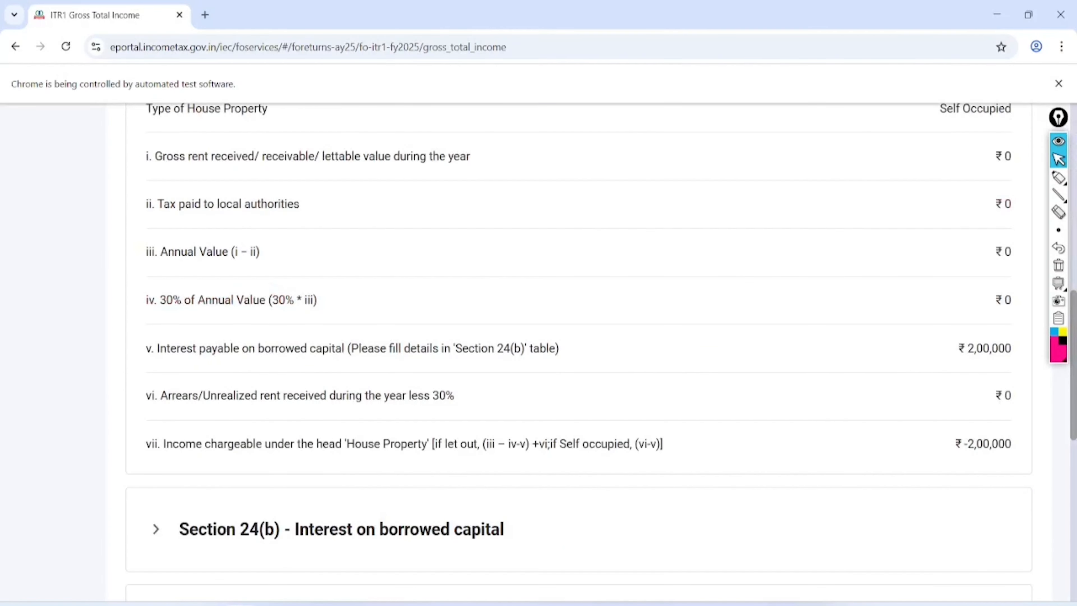
scroll(538, 352, "down", 12)
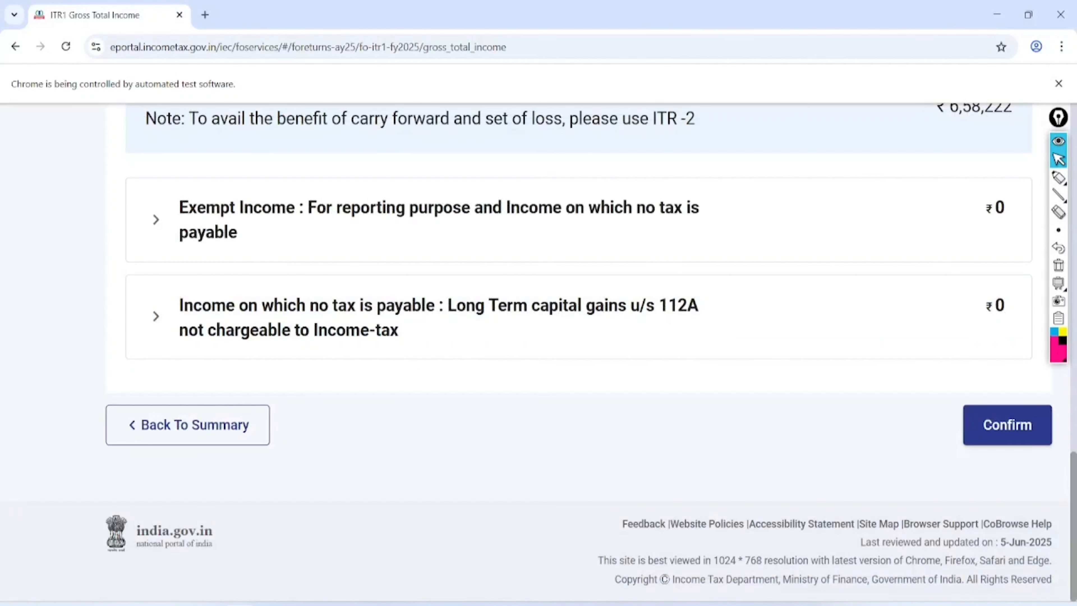
scroll(539, 352, "up", 1)
scroll(538, 352, "right", 1)
scroll(539, 352, "right", 1)
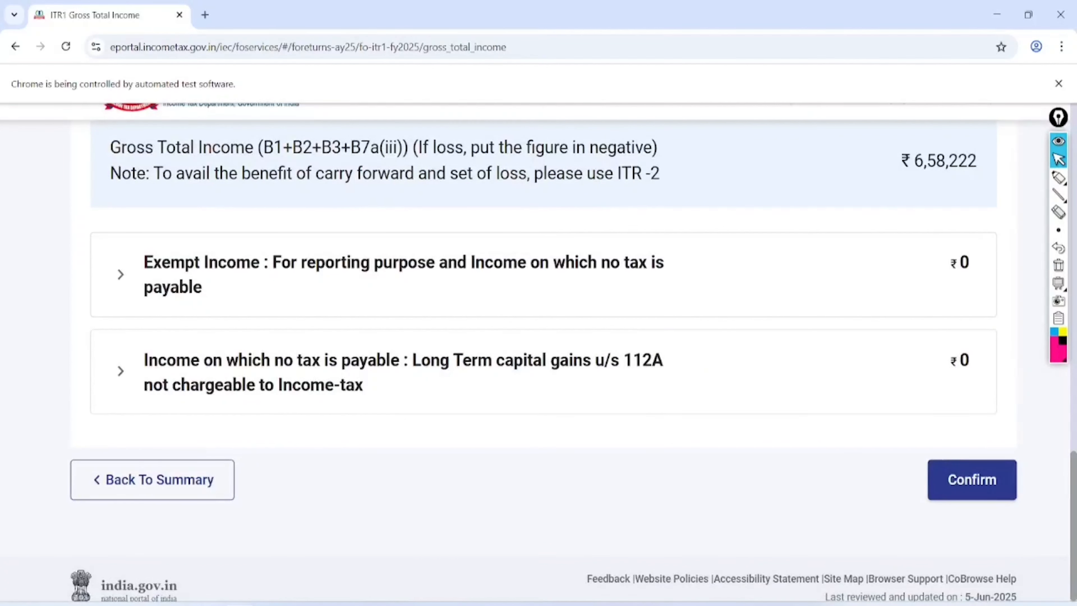
left_click(1059, 178)
left_click(1008, 177)
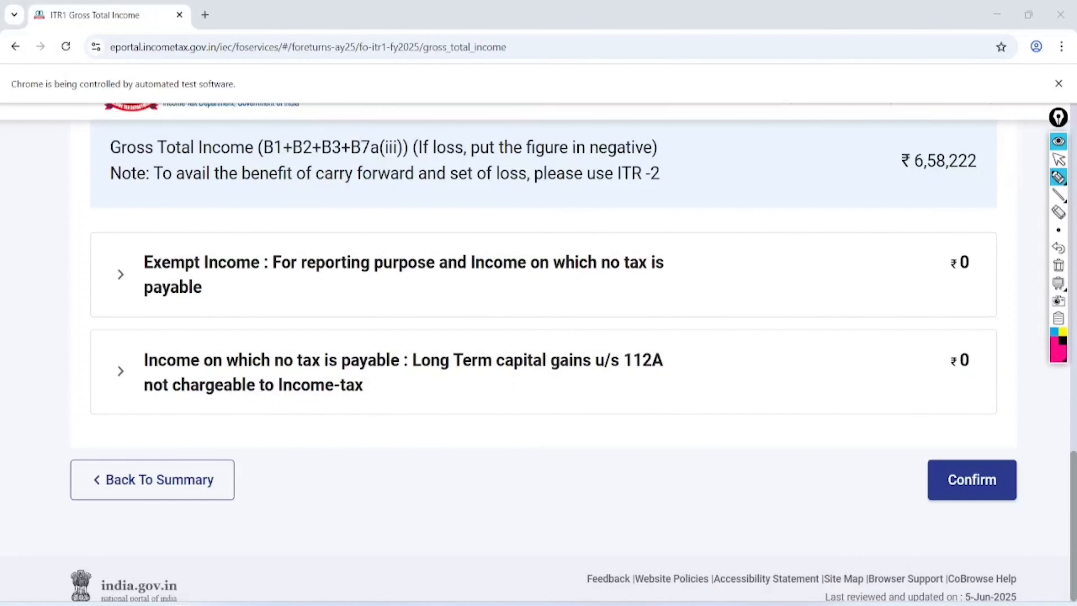
mouse_move(194, 314)
left_mouse_down()
mouse_move(669, 251)
mouse_move(151, 231)
mouse_move(163, 321)
left_mouse_up()
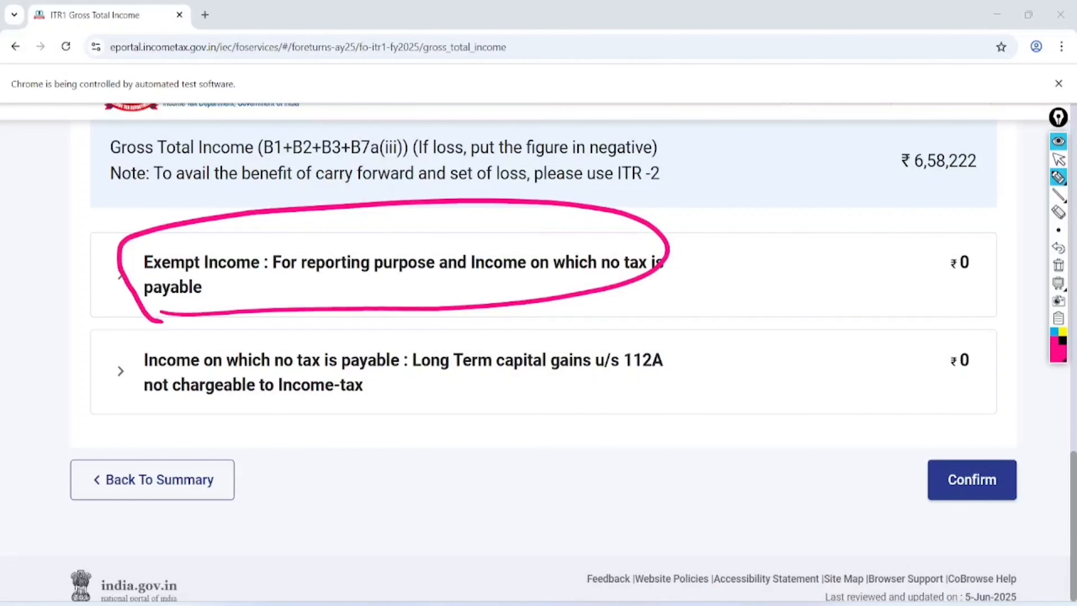
mouse_move(695, 338)
left_mouse_down()
mouse_move(667, 311)
mouse_move(719, 349)
mouse_move(642, 323)
left_mouse_up()
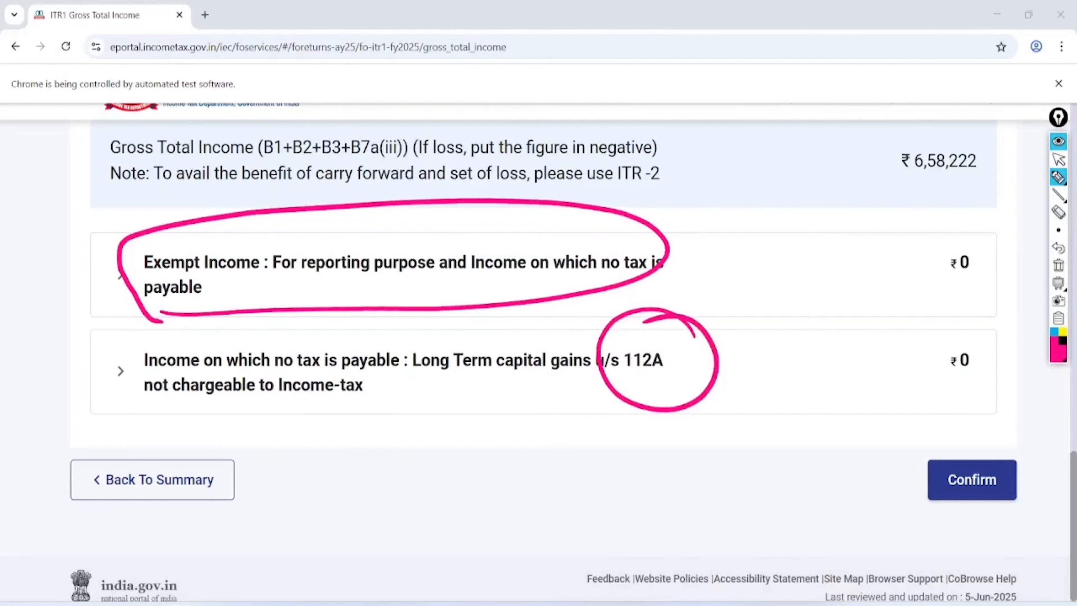
- Handwrite and underline 125000 beside the 112A row, and circle the no-tax income row
mouse_move(397, 423)
left_mouse_down()
mouse_move(400, 492)
mouse_move(445, 407)
mouse_move(488, 459)
left_mouse_up()
left_click_drag(487, 400, 482, 456)
mouse_move(479, 406)
left_mouse_down()
mouse_move(504, 376)
mouse_move(532, 406)
mouse_move(566, 401)
left_mouse_up()
mouse_move(585, 377)
left_mouse_down()
mouse_move(592, 384)
mouse_move(645, 354)
left_mouse_up()
mouse_move(469, 501)
left_mouse_down()
mouse_move(622, 442)
mouse_move(606, 460)
left_mouse_up()
mouse_move(335, 297)
left_mouse_down()
mouse_move(149, 459)
mouse_move(163, 339)
left_mouse_up()
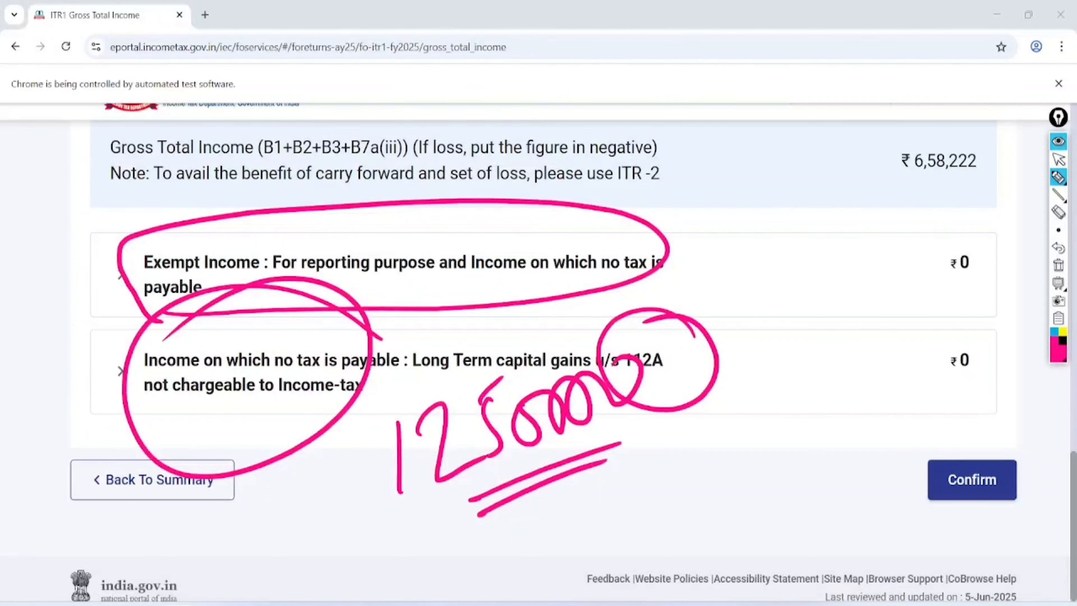
- Clear the markup and confirm the Gross Total Income of ₹6,58,222
left_click(1058, 160)
left_click(1059, 265)
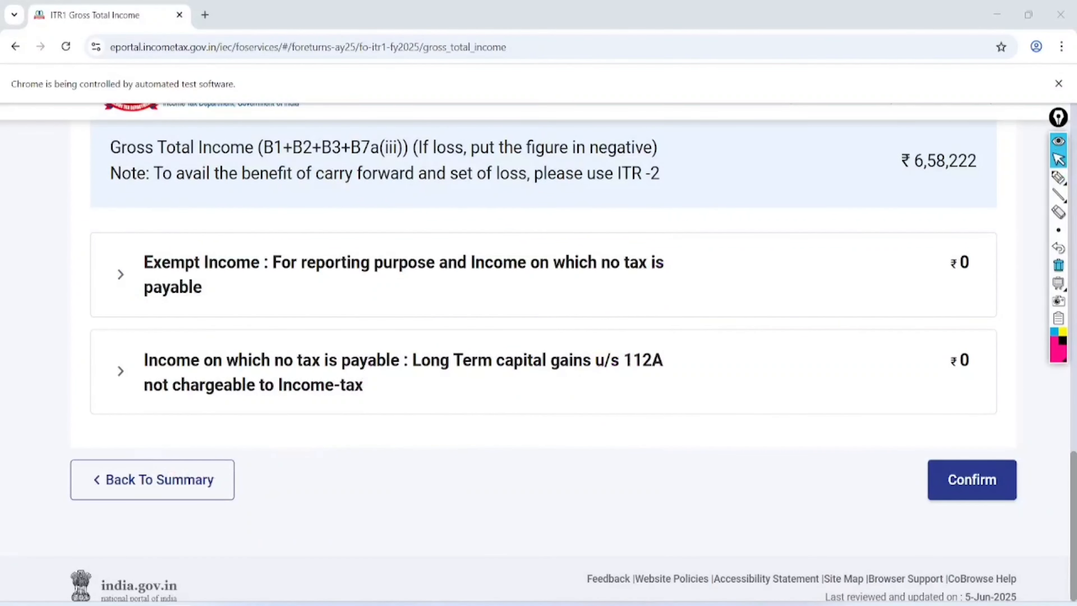
left_click(979, 479)
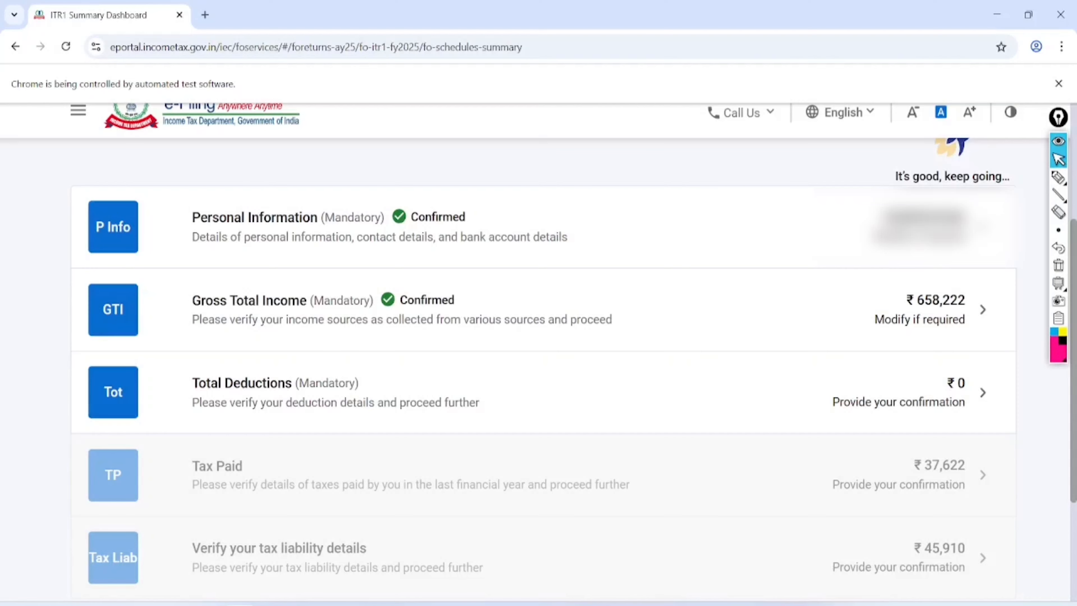
- Open the Total Deductions section and bring up the 80C deduction for editing
left_click(983, 392)
scroll(543, 373, "up", 3)
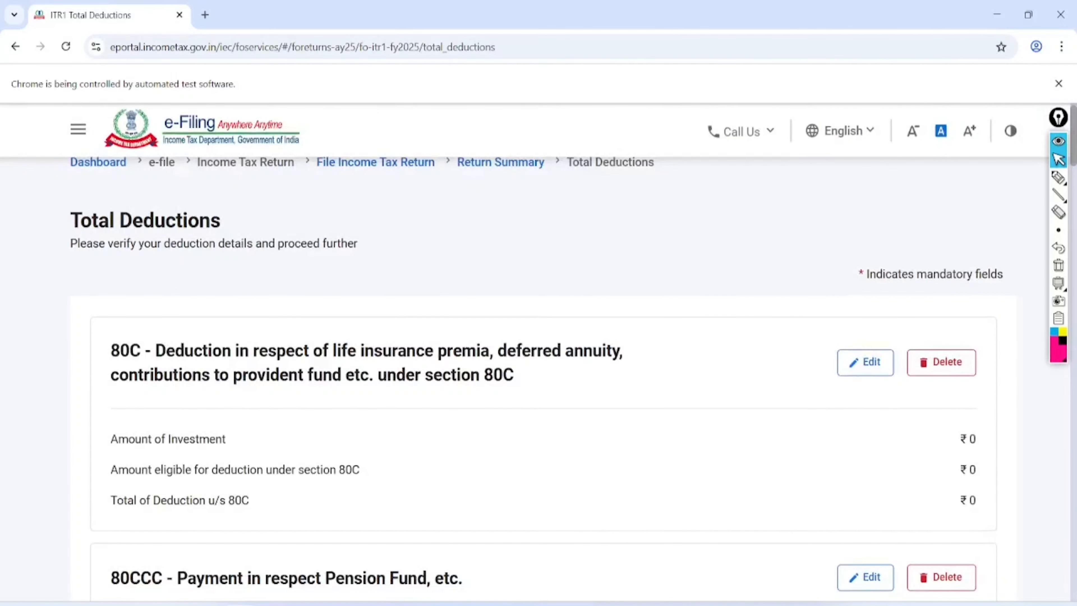
scroll(543, 355, "down", 2)
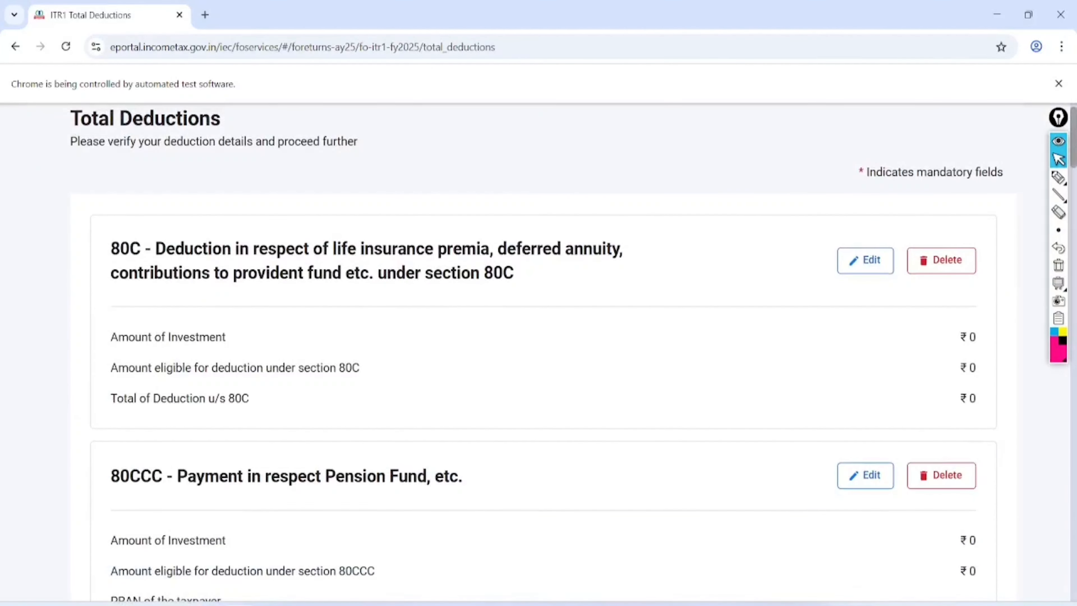
left_click(1058, 178)
mouse_move(190, 204)
left_mouse_down()
mouse_move(212, 239)
mouse_move(96, 217)
left_mouse_up()
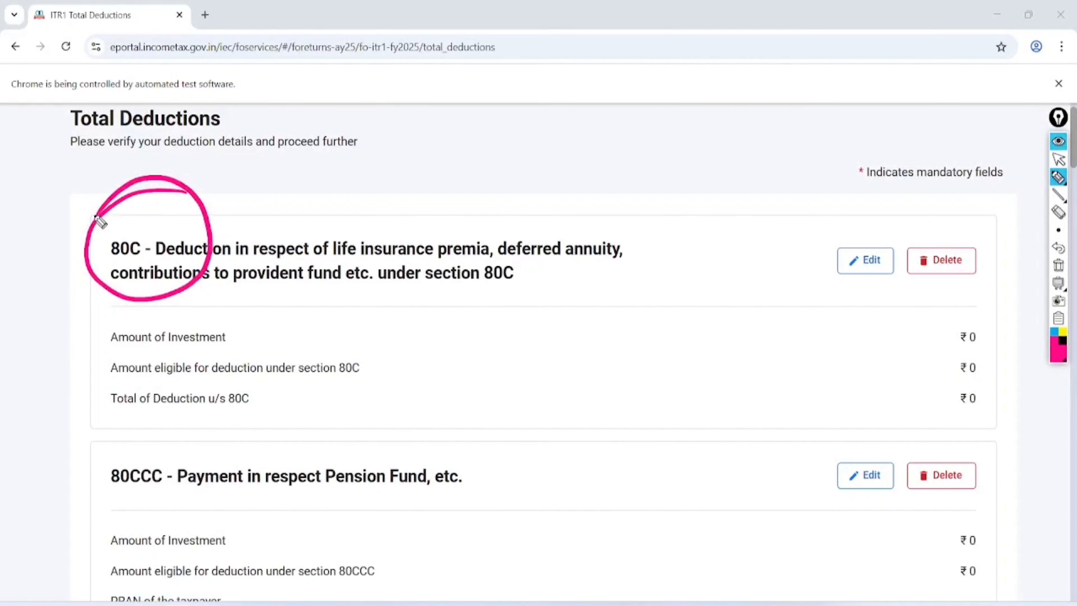
left_click(1059, 159)
left_click(1058, 265)
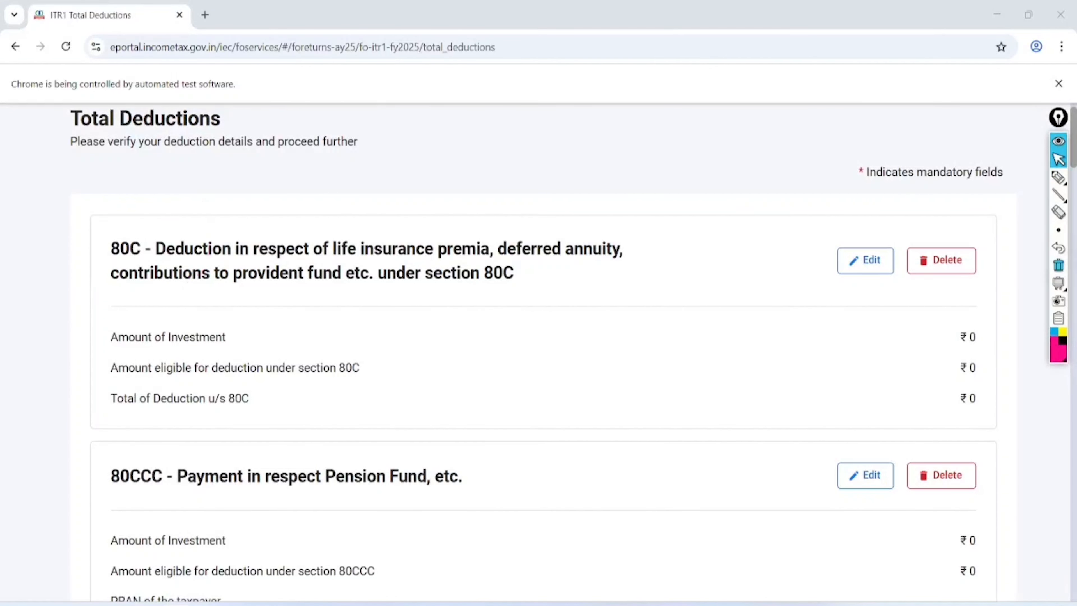
- Add an 80C entry of 148600 with its policy number and save the deduction
scroll(538, 354, "down", 3)
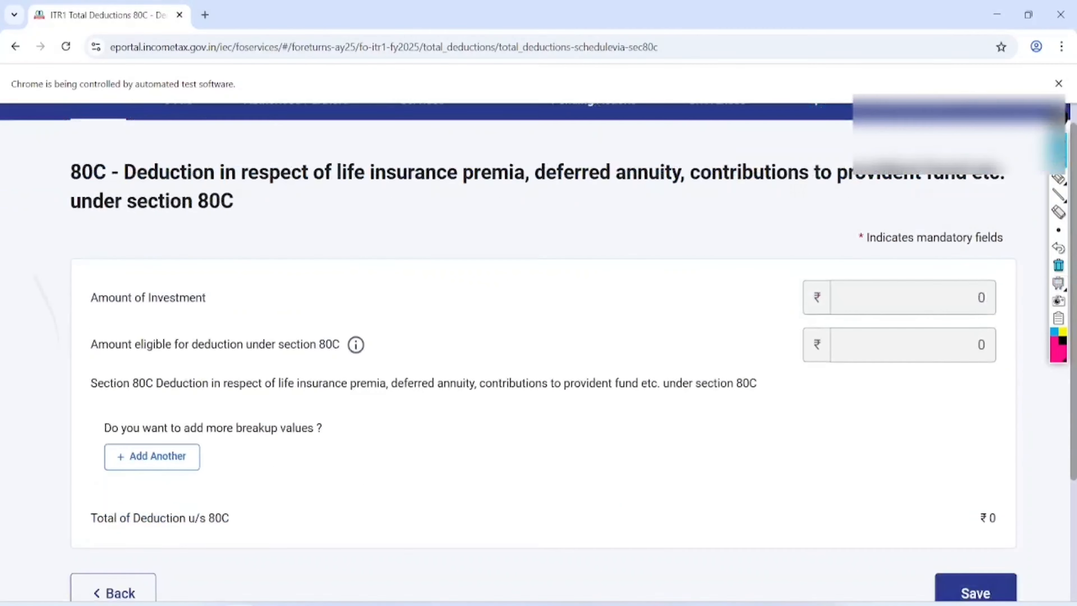
left_click(152, 364)
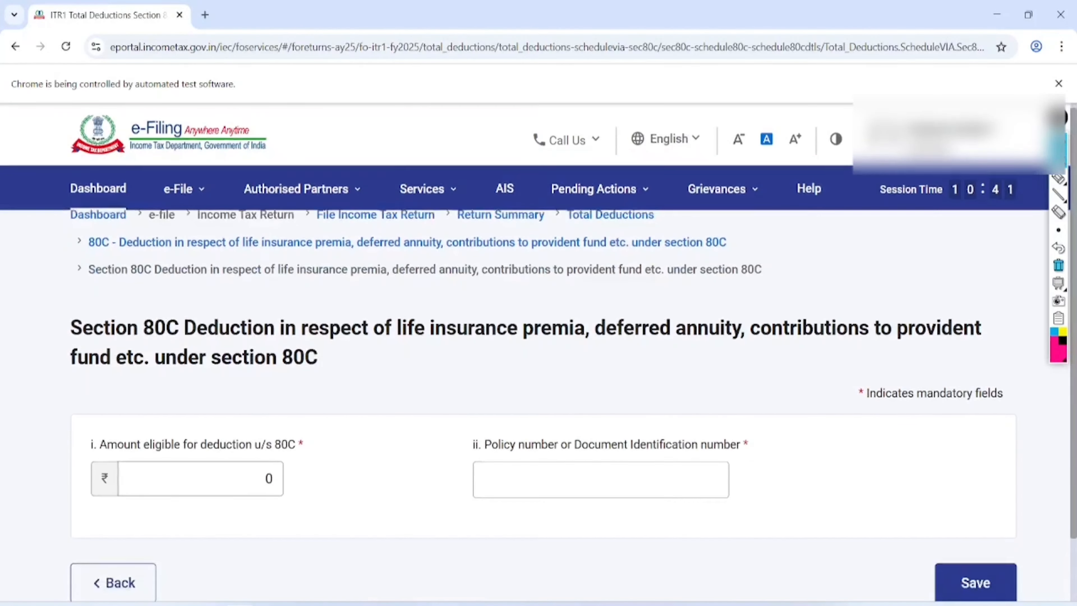
scroll(539, 355, "down", 3)
left_click(266, 336)
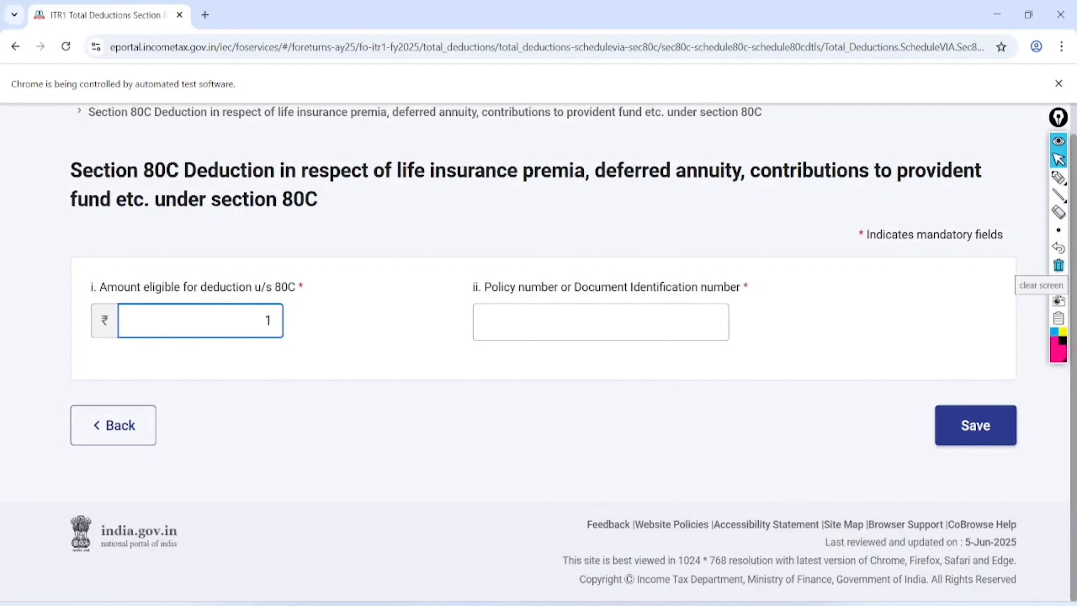
type("148600")
left_click(657, 322)
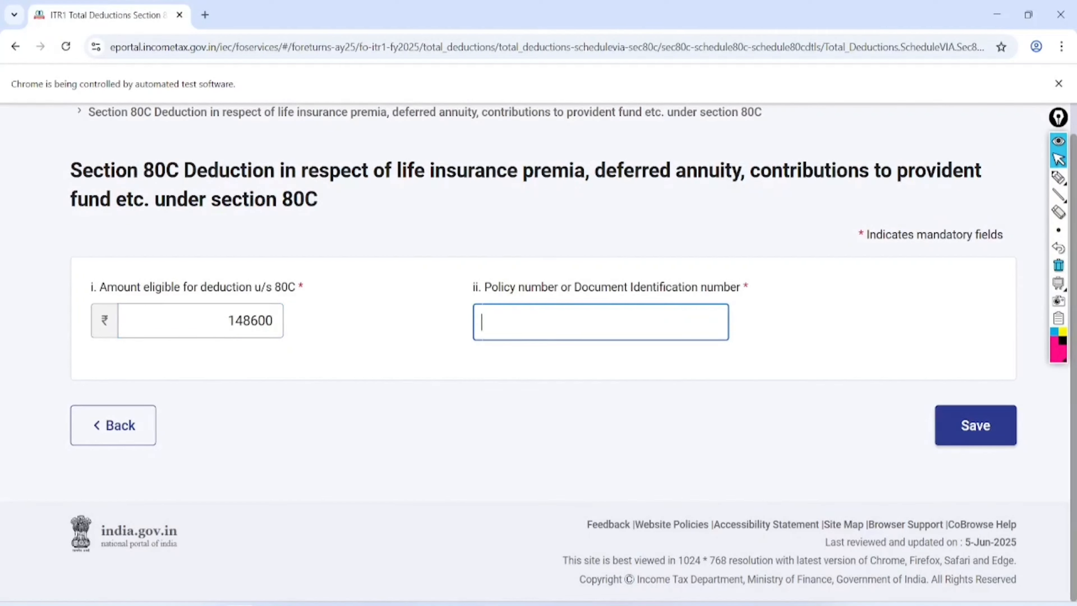
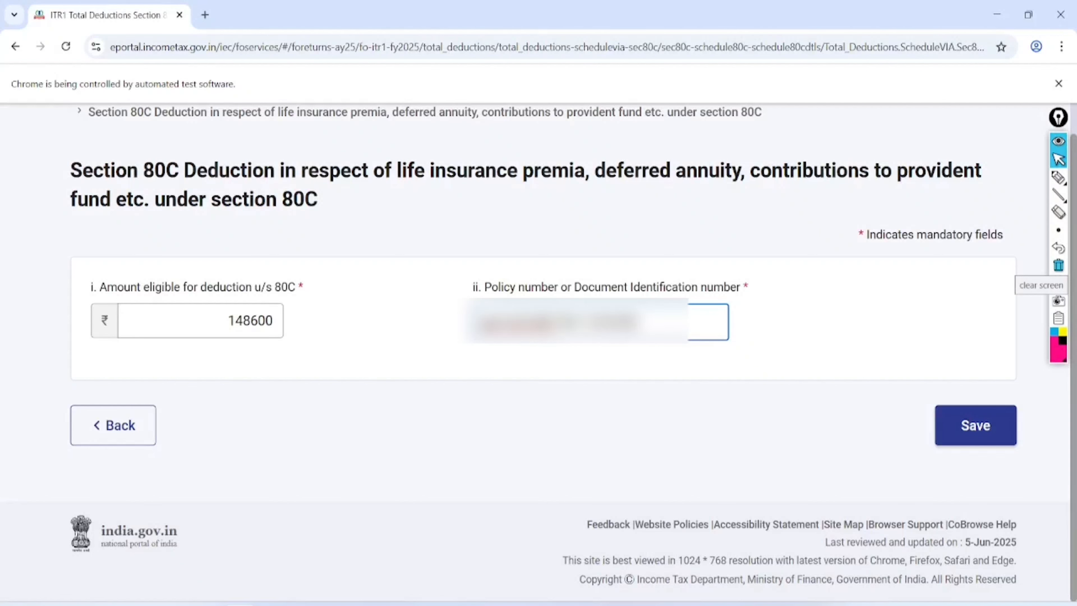
left_click(982, 428)
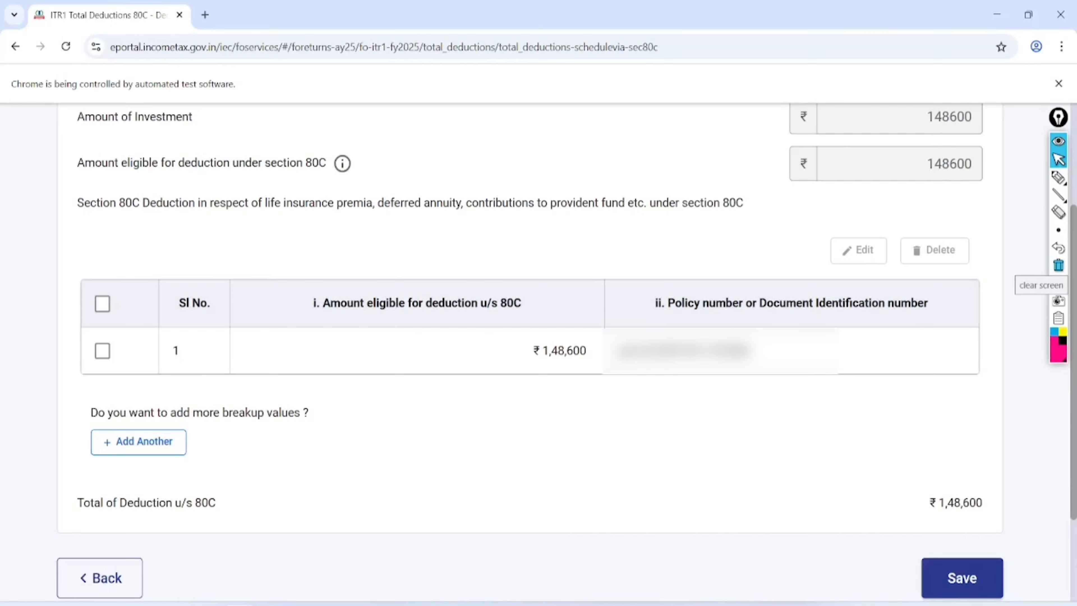
left_click(962, 577)
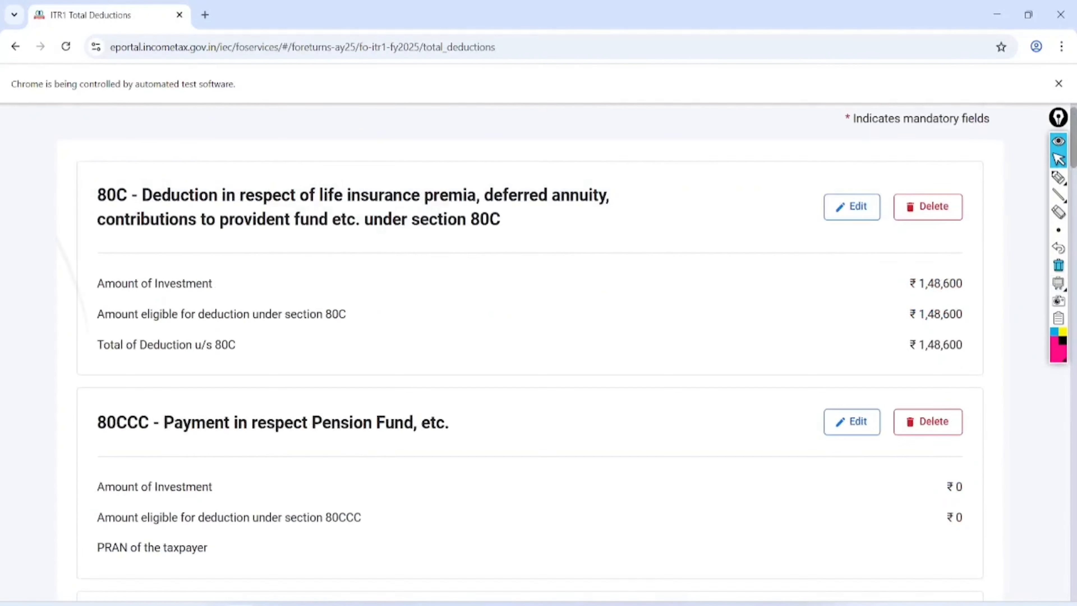
- Mark up the Total Deductions list showing 80C at ₹1,48,600, then clear the markup
scroll(523, 352, "down", 2)
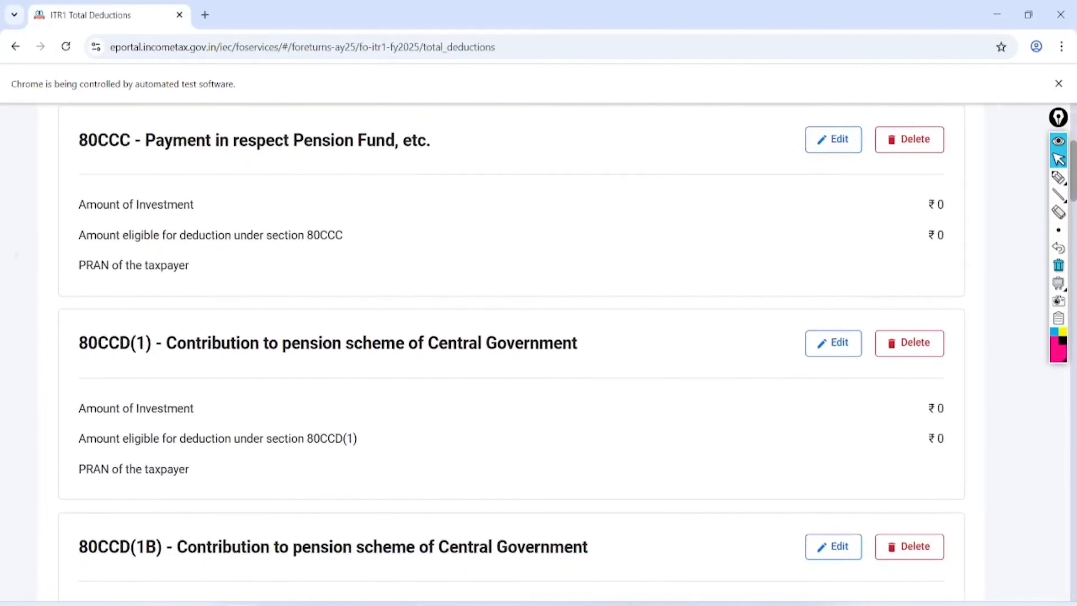
left_click(1058, 177)
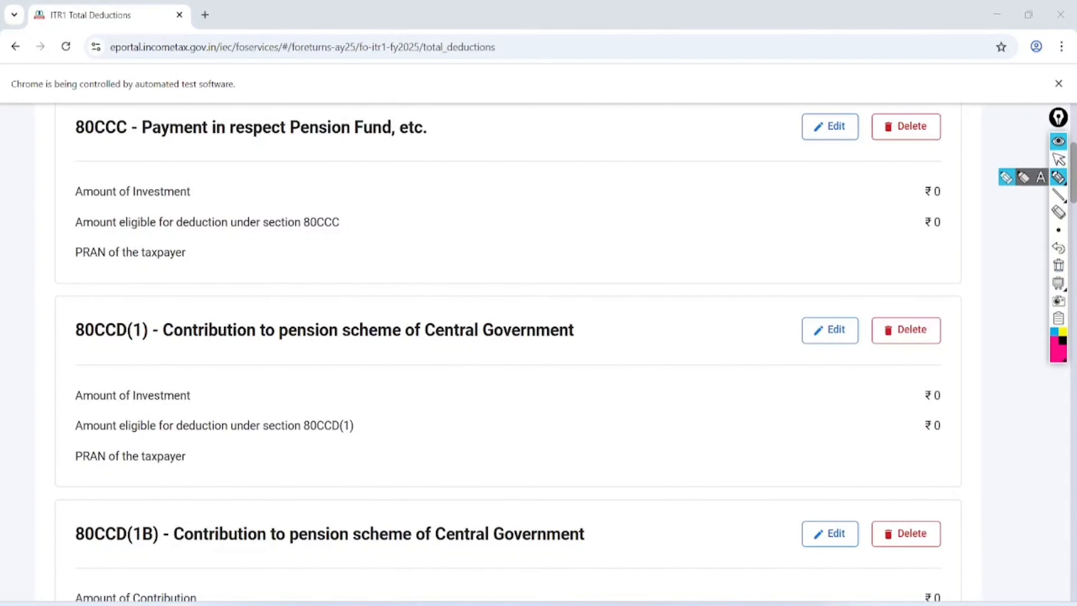
mouse_move(191, 251)
left_mouse_down()
mouse_move(173, 241)
mouse_move(200, 245)
mouse_move(98, 268)
left_mouse_up()
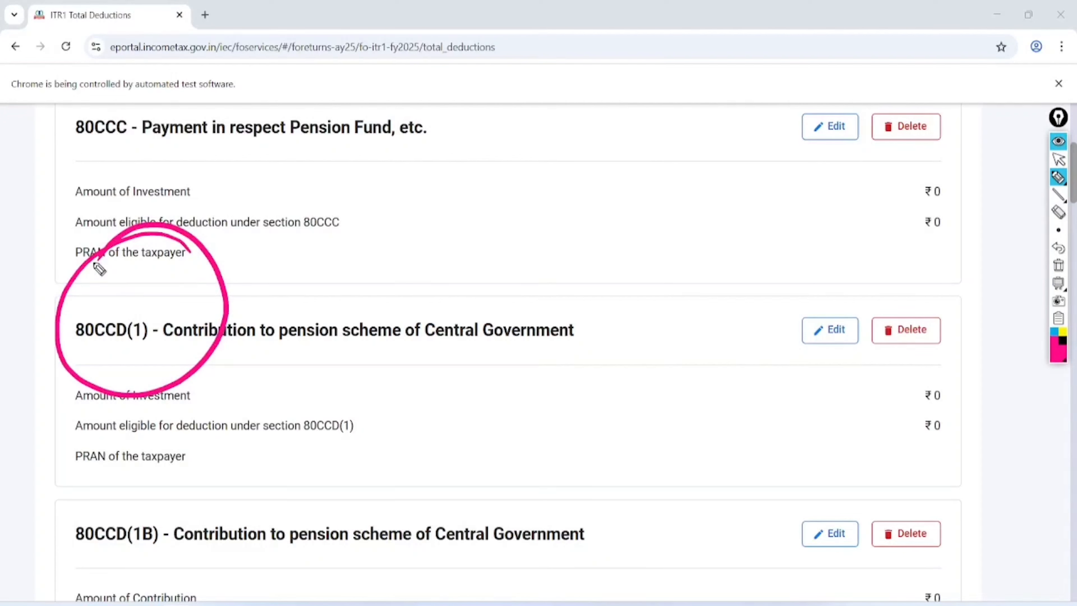
mouse_move(588, 346)
left_mouse_down()
mouse_move(645, 330)
mouse_move(481, 144)
mouse_move(481, 160)
left_mouse_up()
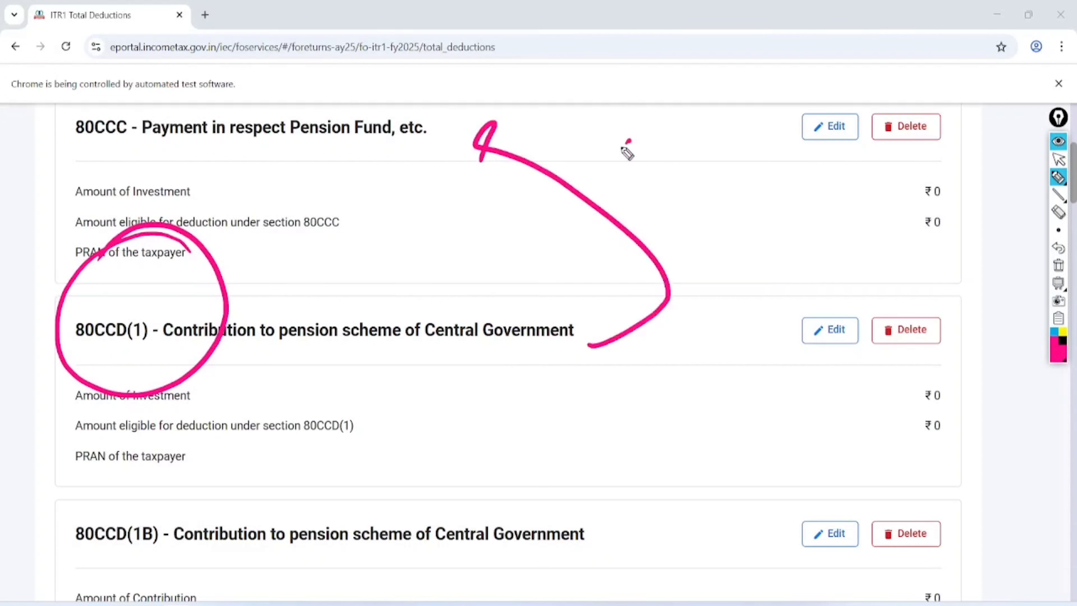
left_click_drag(627, 140, 641, 225)
left_click(676, 142)
mouse_move(696, 129)
left_mouse_down()
mouse_move(699, 182)
mouse_move(715, 108)
mouse_move(778, 146)
left_mouse_up()
mouse_move(781, 76)
left_mouse_down()
mouse_move(613, 101)
mouse_move(700, 82)
left_mouse_up()
mouse_move(201, 470)
left_mouse_down()
mouse_move(192, 544)
mouse_move(112, 479)
left_mouse_up()
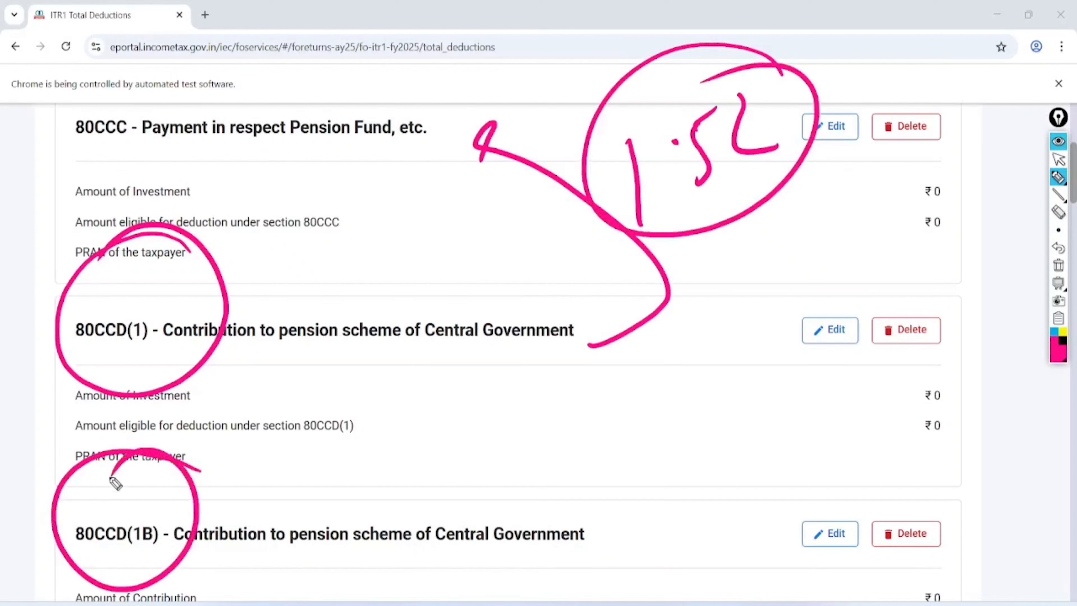
left_click_drag(629, 486, 624, 564)
mouse_move(661, 496)
left_mouse_down()
mouse_move(656, 505)
mouse_move(695, 527)
left_mouse_up()
mouse_move(719, 509)
left_mouse_down()
mouse_move(726, 518)
mouse_move(782, 496)
mouse_move(800, 443)
left_mouse_up()
left_click_drag(712, 552, 796, 507)
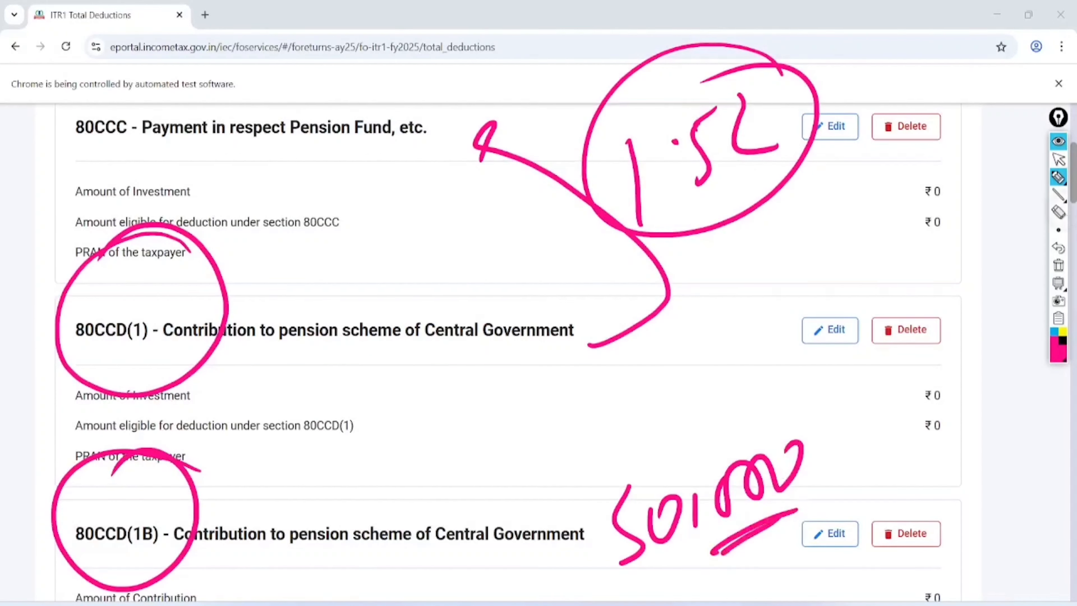
left_click(1058, 212)
left_click(1059, 159)
left_click(1059, 265)
- Annotate the remaining deduction sections, 80CCD(2) through 80DD at ₹0, and scroll past them
scroll(509, 352, "down", 8)
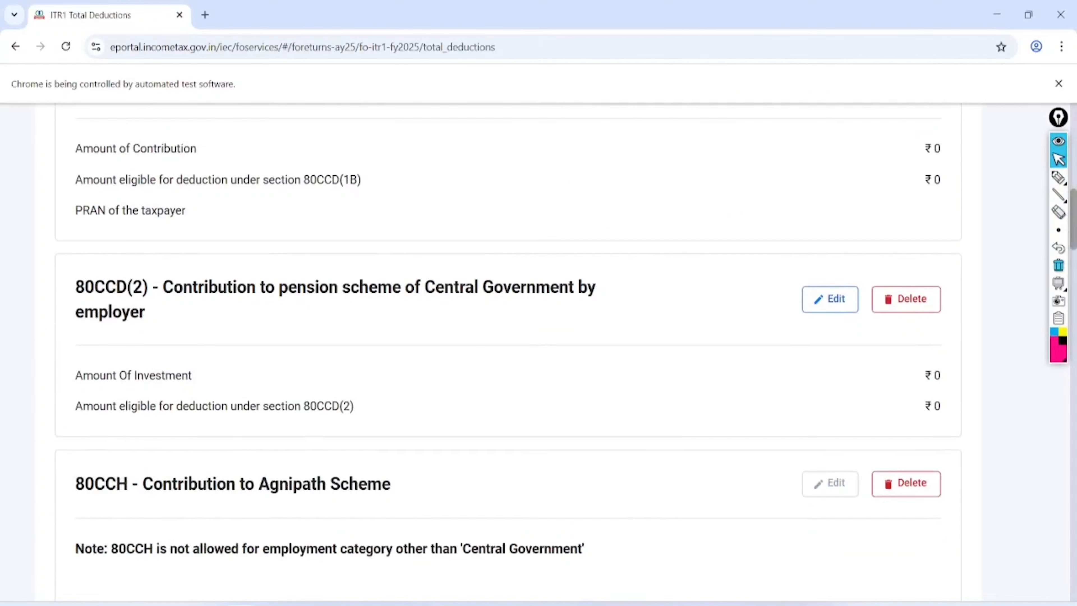
scroll(509, 352, "down", 1)
left_click(1059, 177)
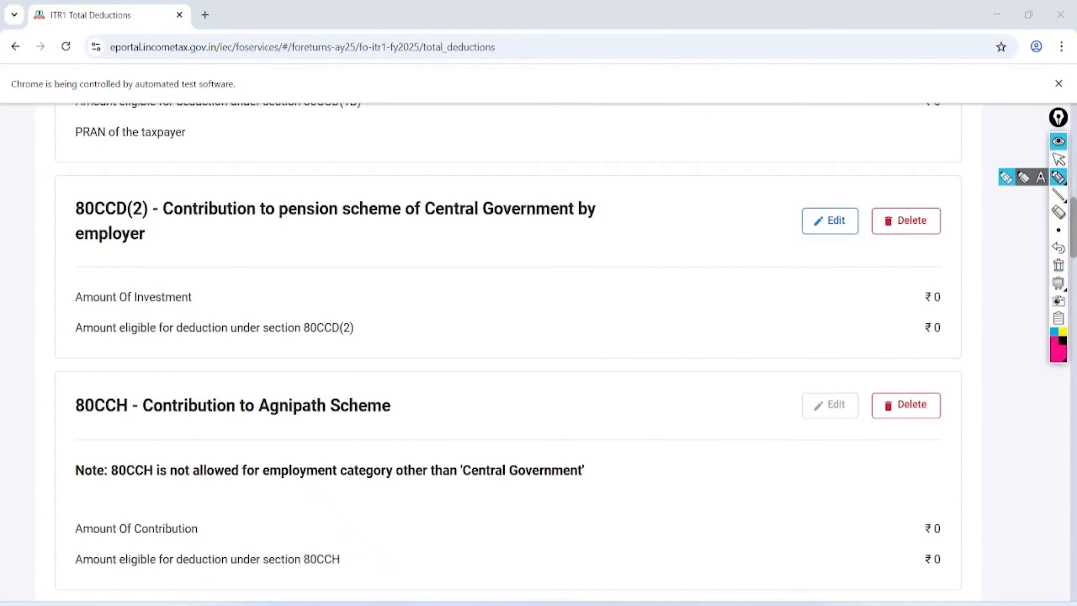
mouse_move(95, 161)
left_mouse_down()
mouse_move(164, 155)
mouse_move(118, 124)
left_mouse_up()
left_click_drag(316, 359, 396, 339)
left_click_drag(445, 267, 464, 339)
mouse_move(490, 254)
left_mouse_down()
mouse_move(486, 298)
mouse_move(524, 275)
left_mouse_up()
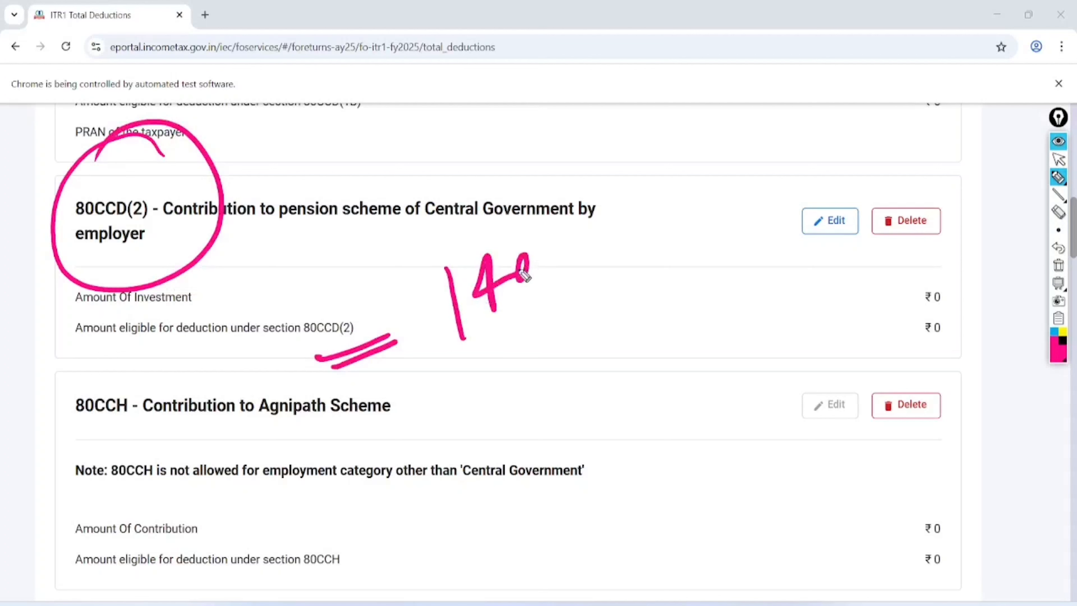
left_click_drag(537, 230, 536, 306)
mouse_move(555, 260)
left_mouse_down()
mouse_move(572, 289)
mouse_move(575, 261)
left_mouse_up()
mouse_move(498, 339)
left_mouse_down()
mouse_move(575, 300)
mouse_move(571, 323)
left_mouse_up()
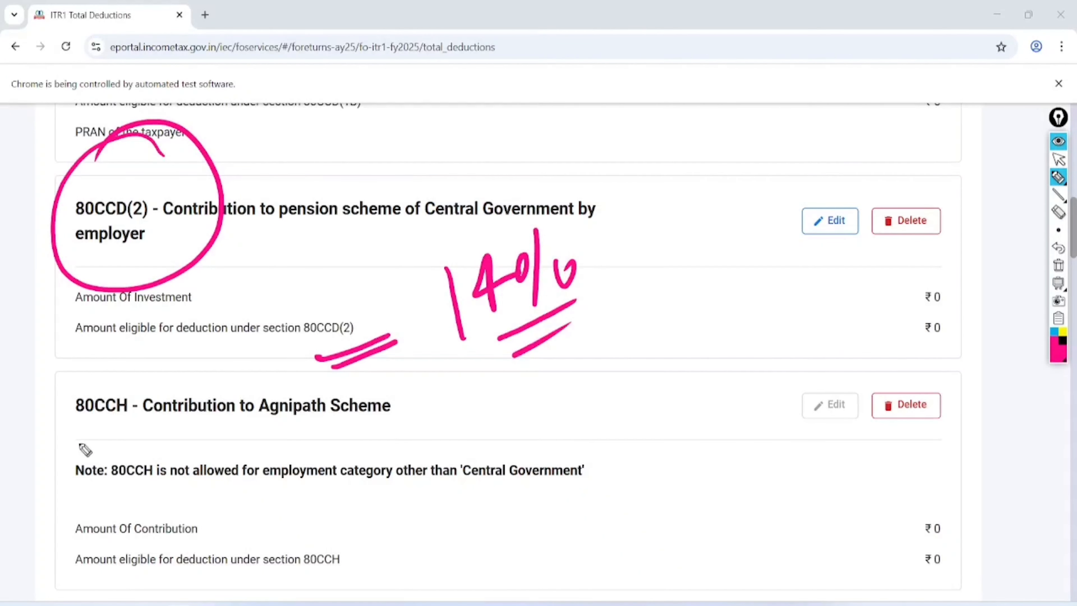
mouse_move(57, 432)
left_mouse_down()
mouse_move(337, 443)
mouse_move(96, 378)
mouse_move(43, 429)
left_mouse_up()
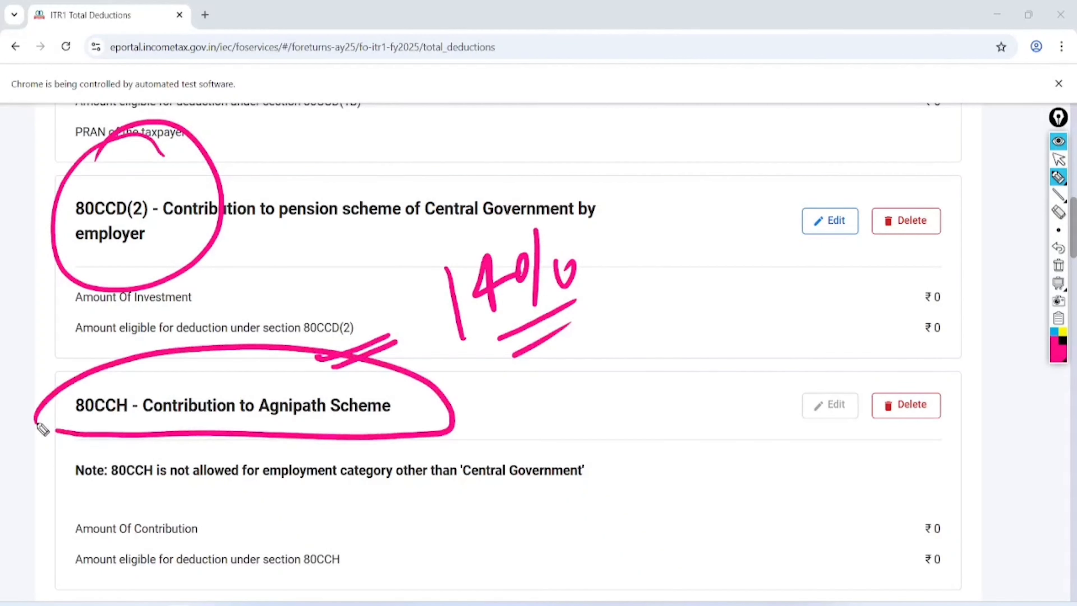
left_click(1058, 159)
left_click(1059, 265)
scroll(1059, 265, "down", 5)
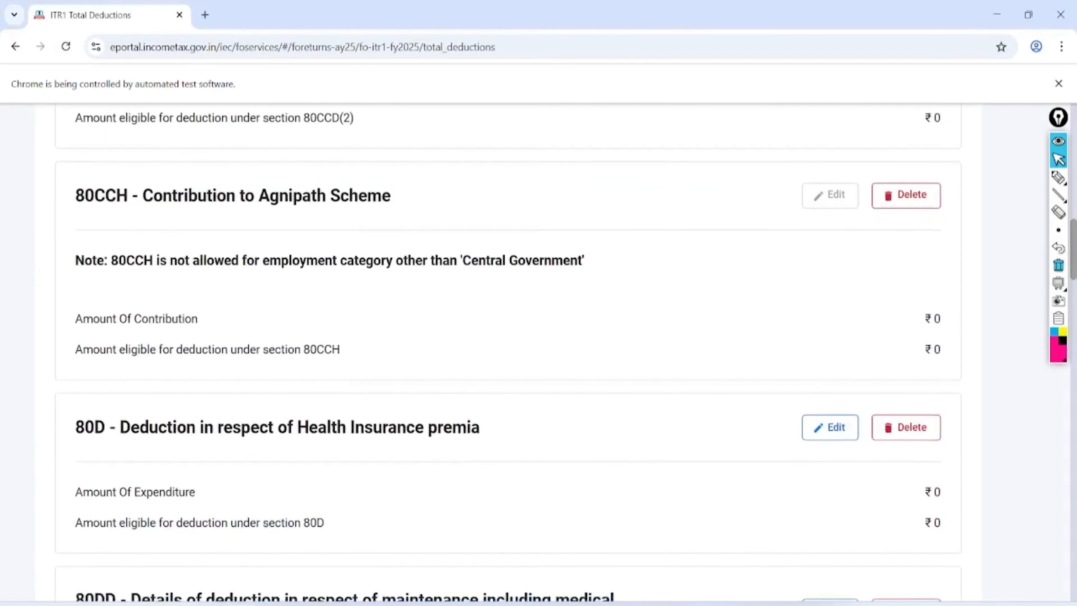
scroll(1058, 272, "down", 5)
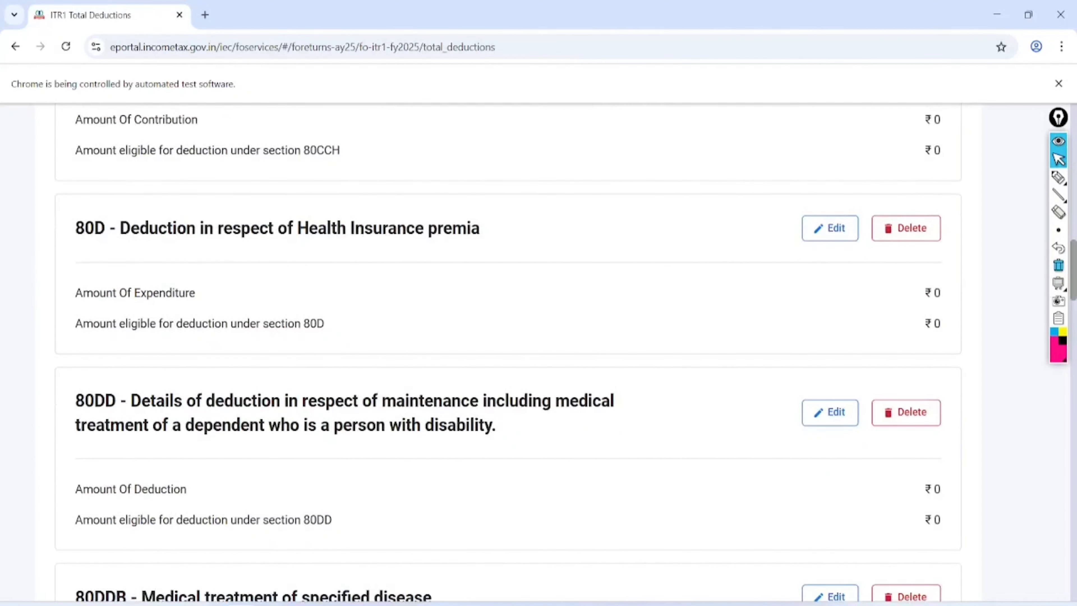
- Open the 80D deduction and answer Yes to the self/family senior citizen question
left_click(830, 229)
scroll(830, 229, "down", 5)
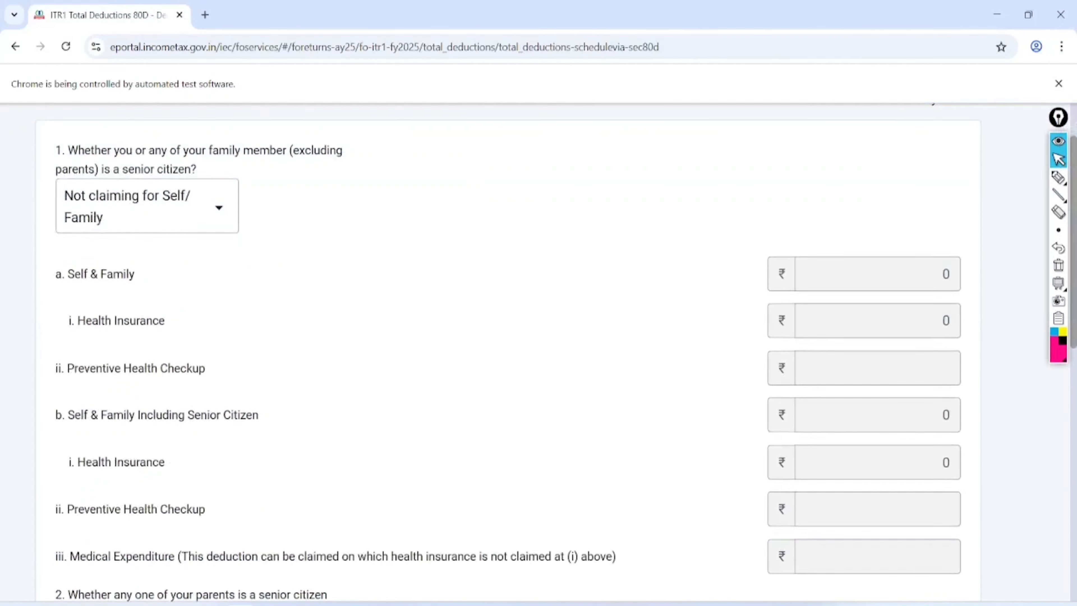
scroll(566, 348, "down", 10)
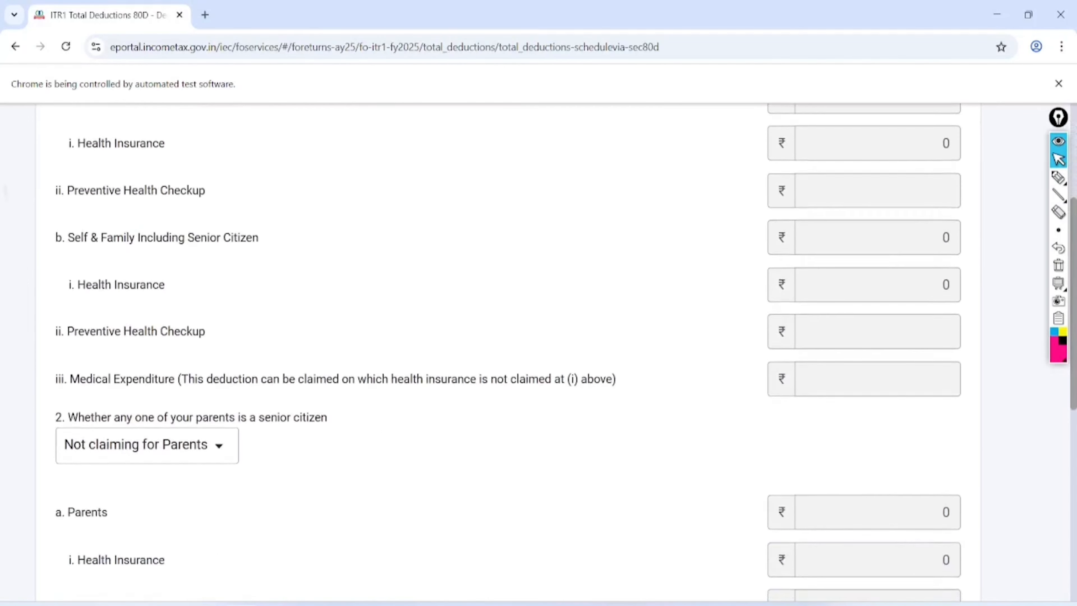
scroll(509, 348, "down", 5)
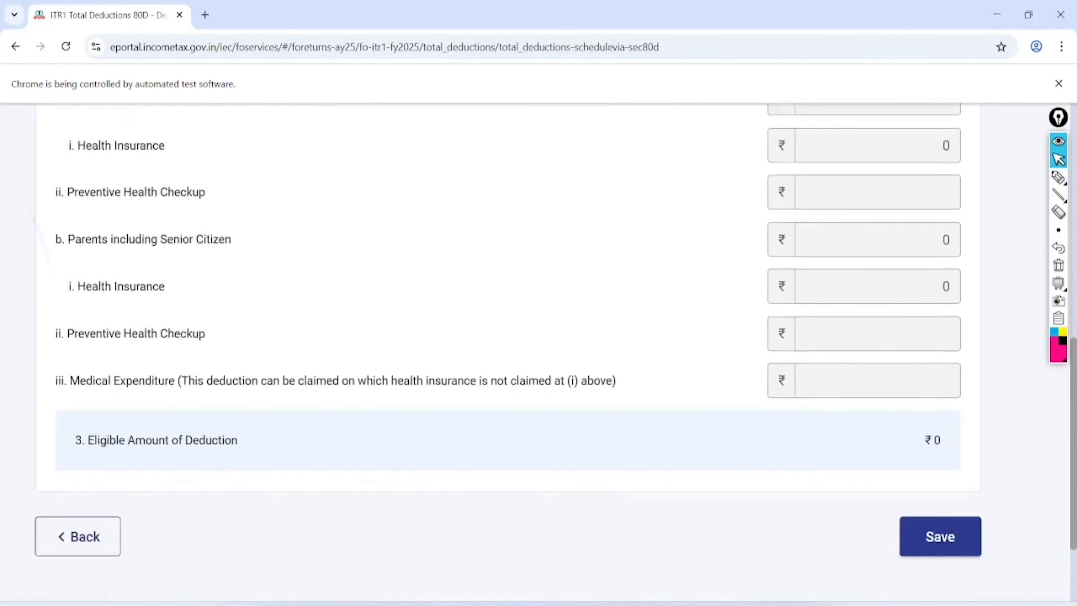
scroll(508, 348, "up", 10)
scroll(509, 348, "up", 7)
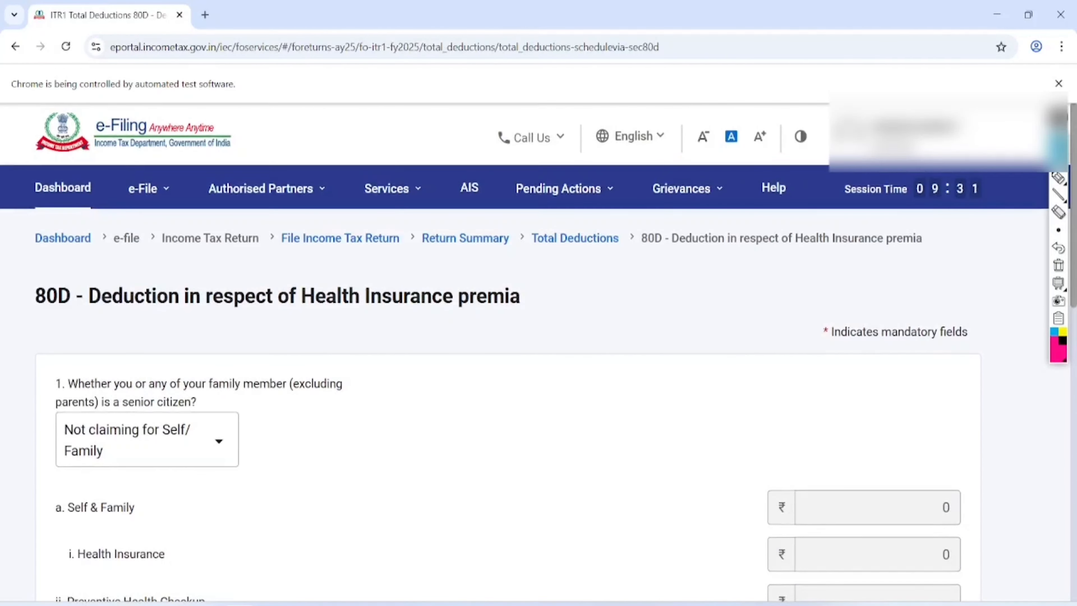
left_click(147, 440)
scroll(147, 440, "down", 1)
scroll(619, 352, "down", 4)
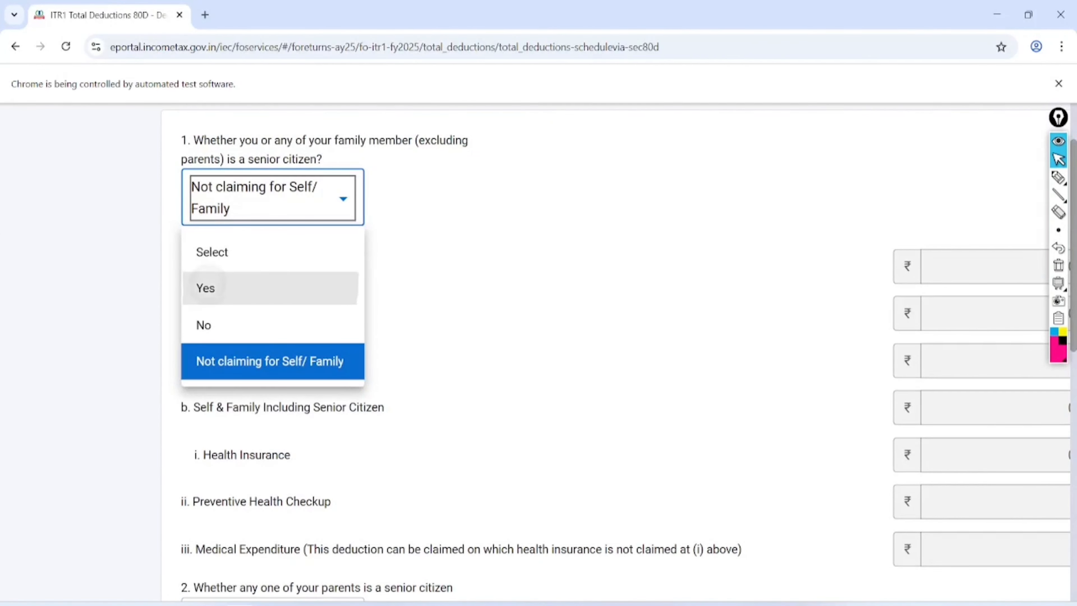
left_click(255, 289)
- Change the self/family senior citizen answer to No to clear the warning
scroll(85, 297, "down", 2)
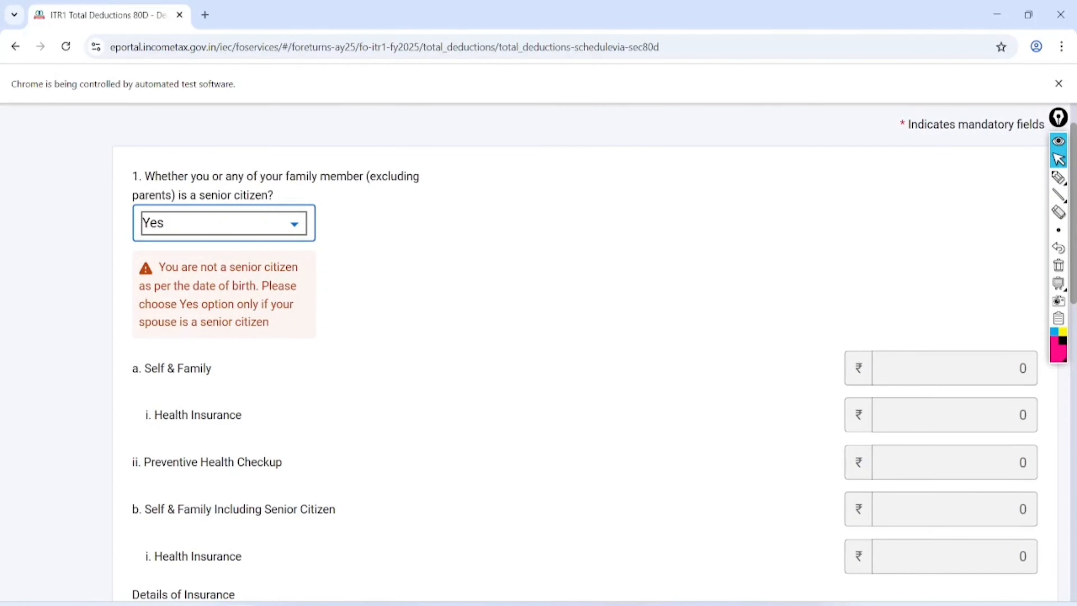
scroll(539, 352, "up", 2)
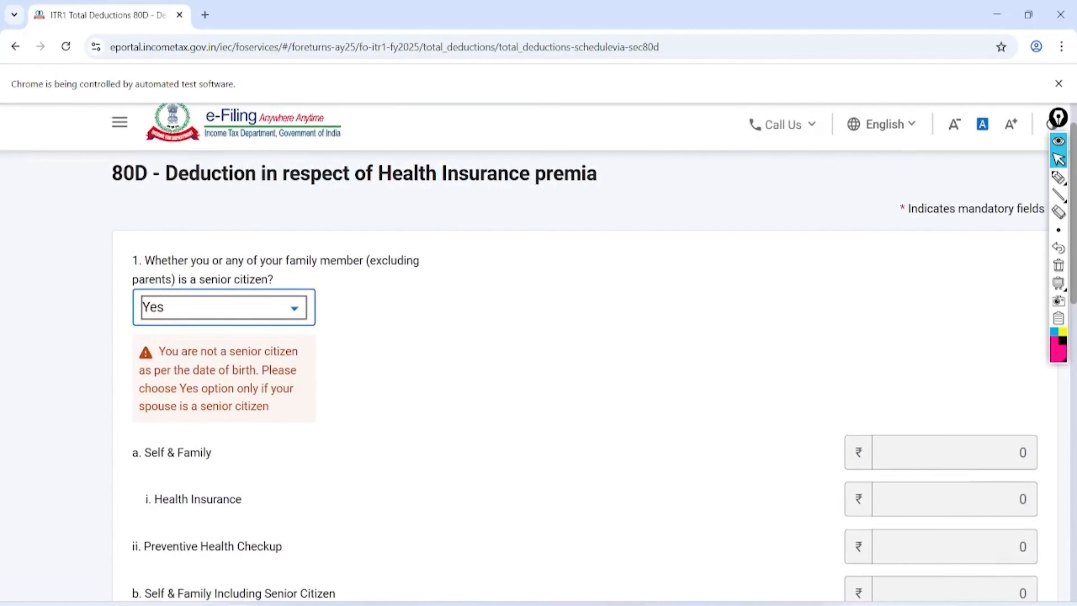
left_click(224, 307)
left_click(170, 406)
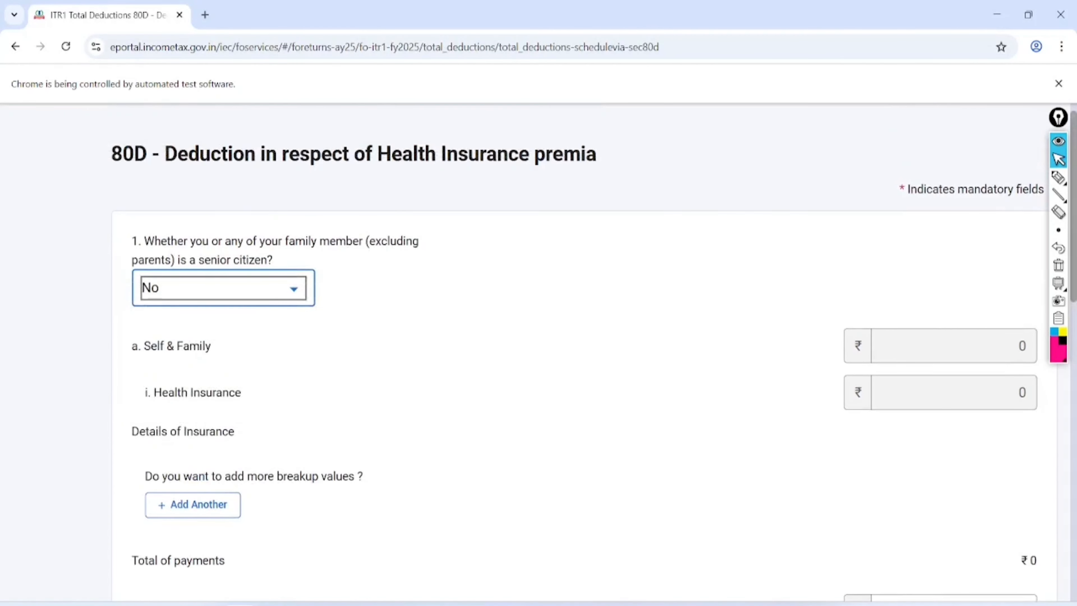
scroll(539, 352, "down", 1)
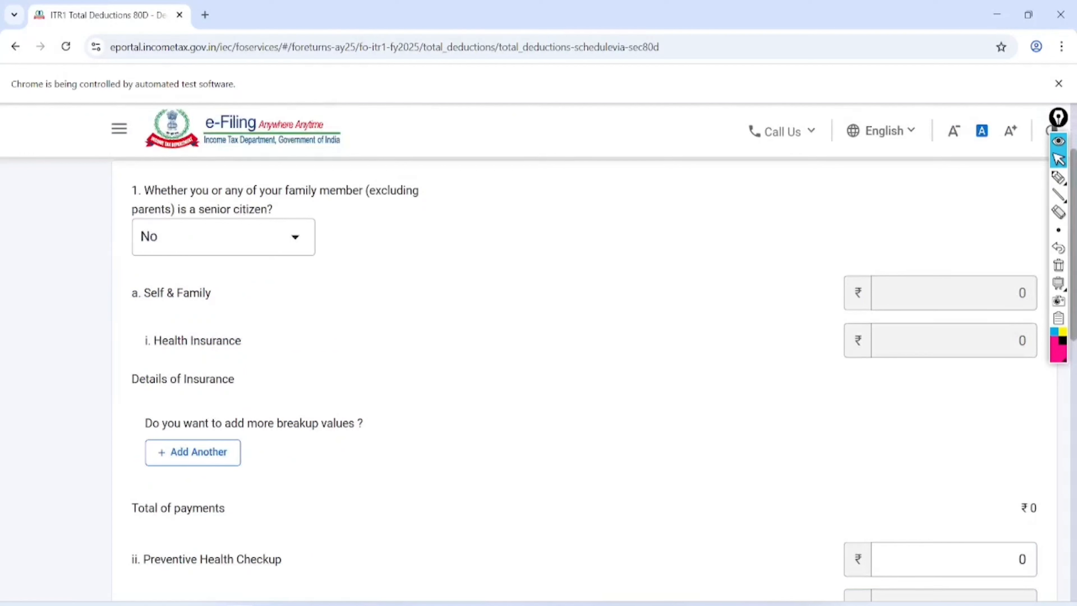
left_click(1059, 177)
mouse_move(285, 169)
left_mouse_down()
mouse_move(236, 140)
mouse_move(276, 258)
mouse_move(194, 160)
left_mouse_up()
key("ctrl+shift+2")
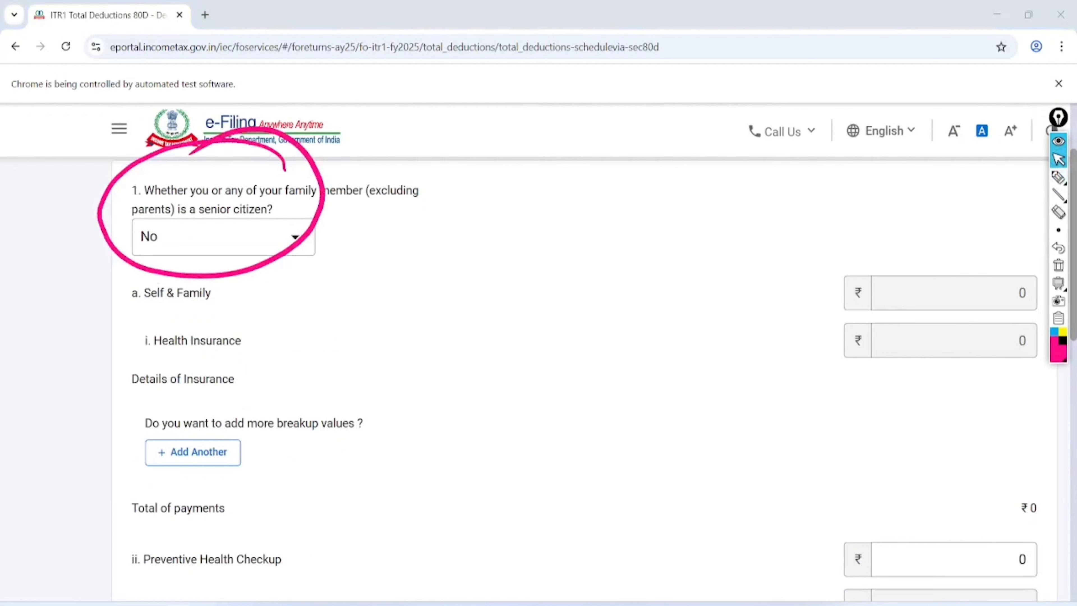
- Add a BUPA self-and-family health policy with its policy number and ₹21000 premium, and save it
left_click(1059, 265)
left_click(193, 452)
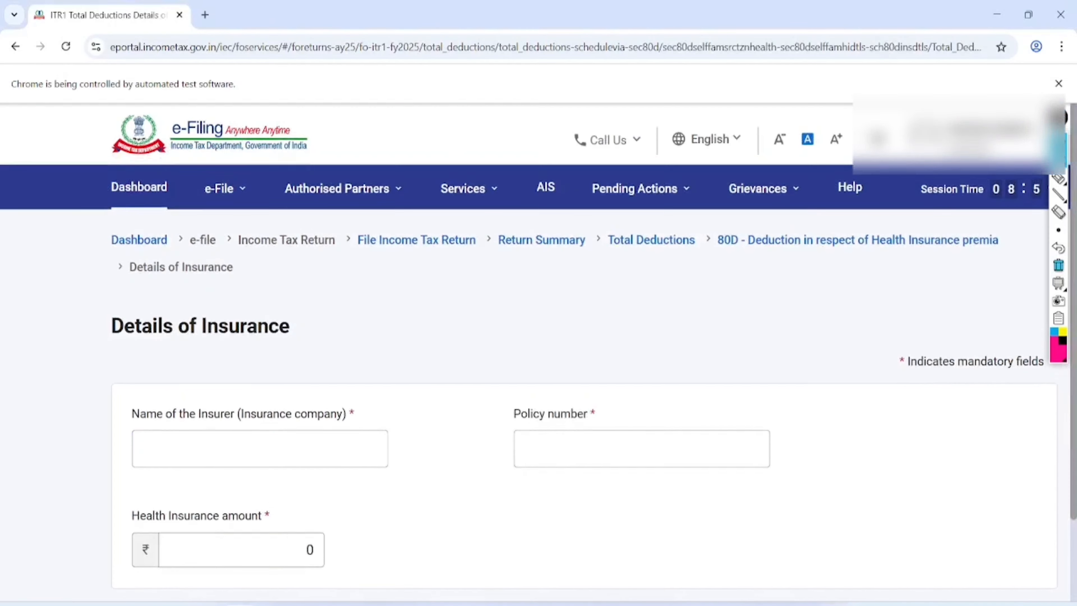
scroll(536, 351, "down", 1)
left_click(259, 343)
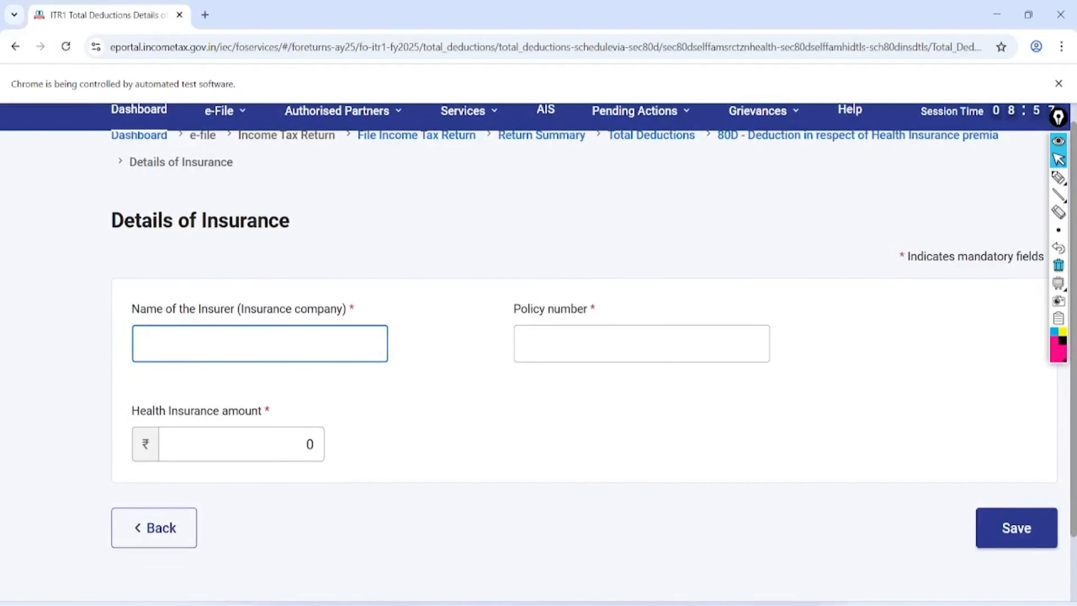
type("BUPA")
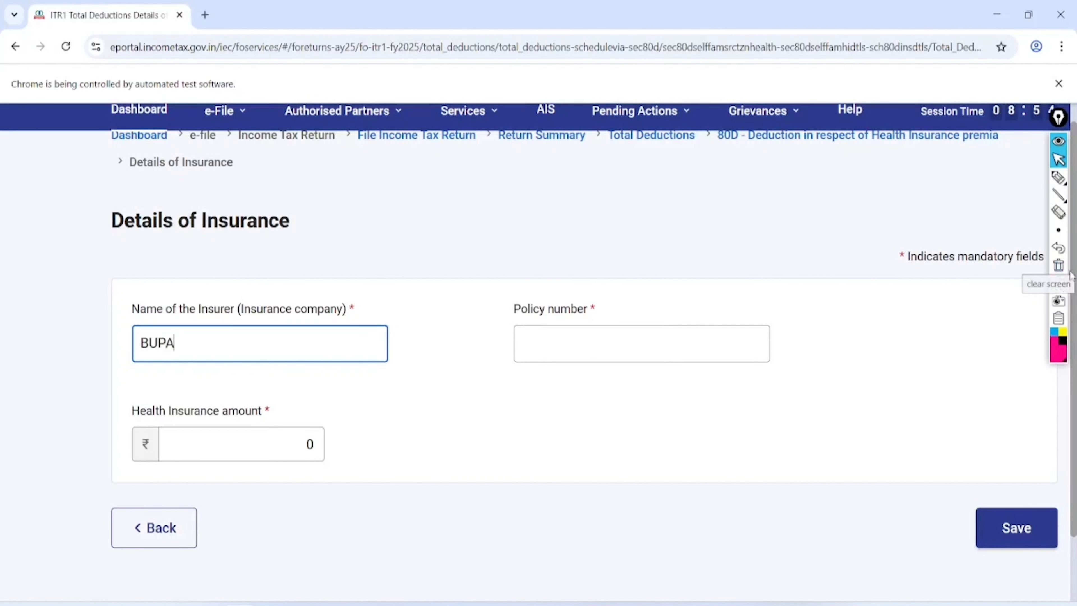
key("Tab")
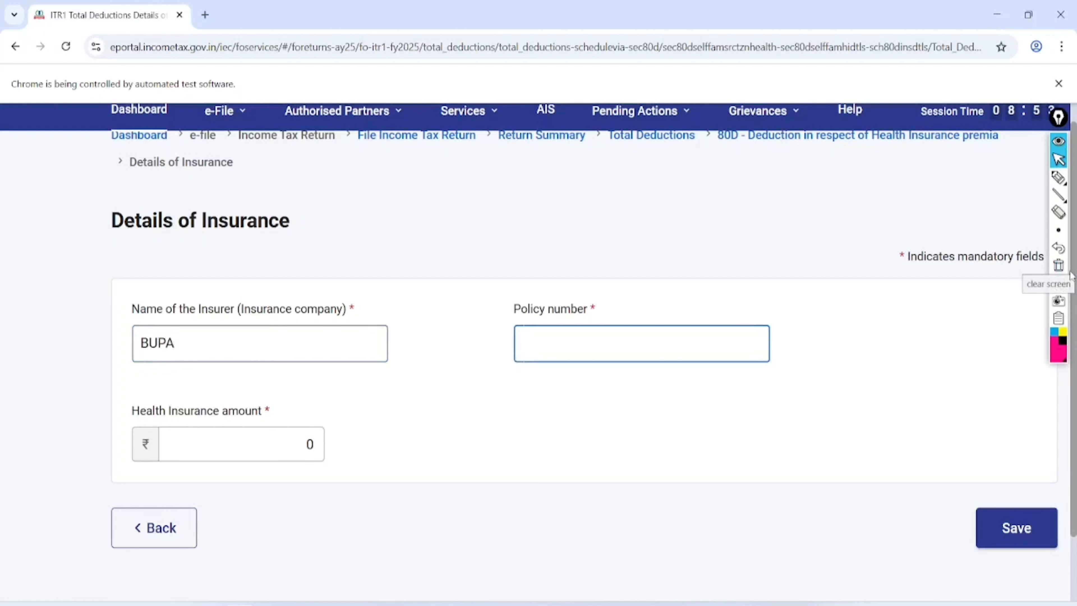
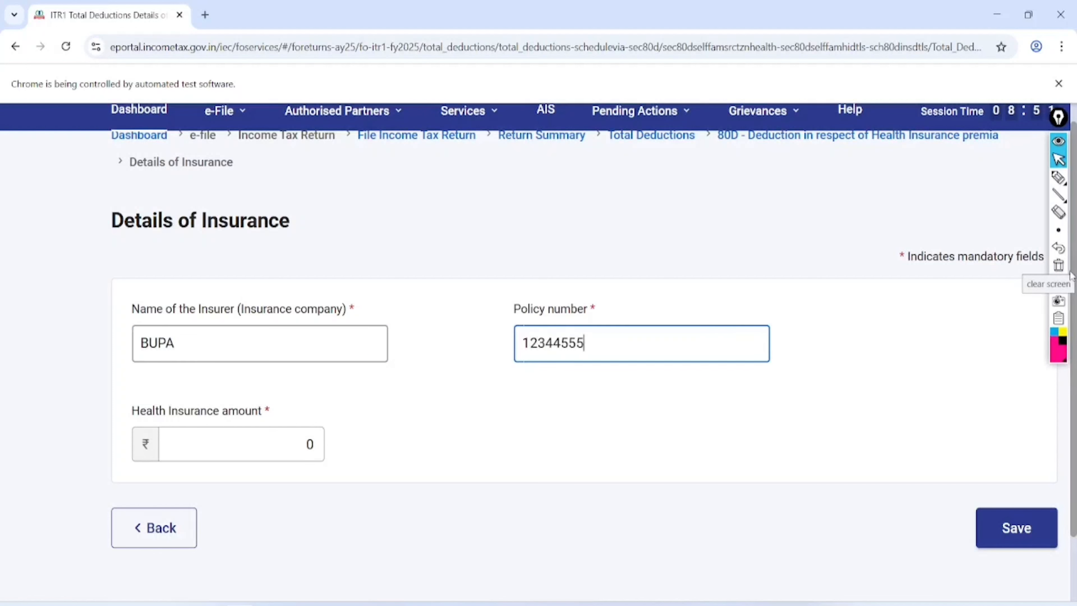
left_click(310, 443)
key("BackSpace")
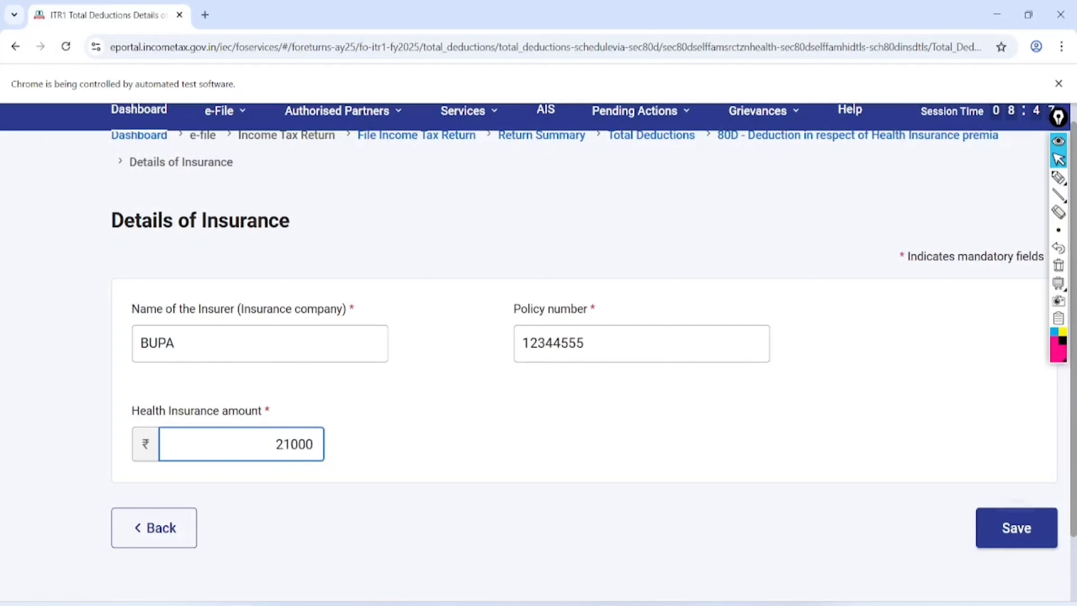
left_click(1017, 528)
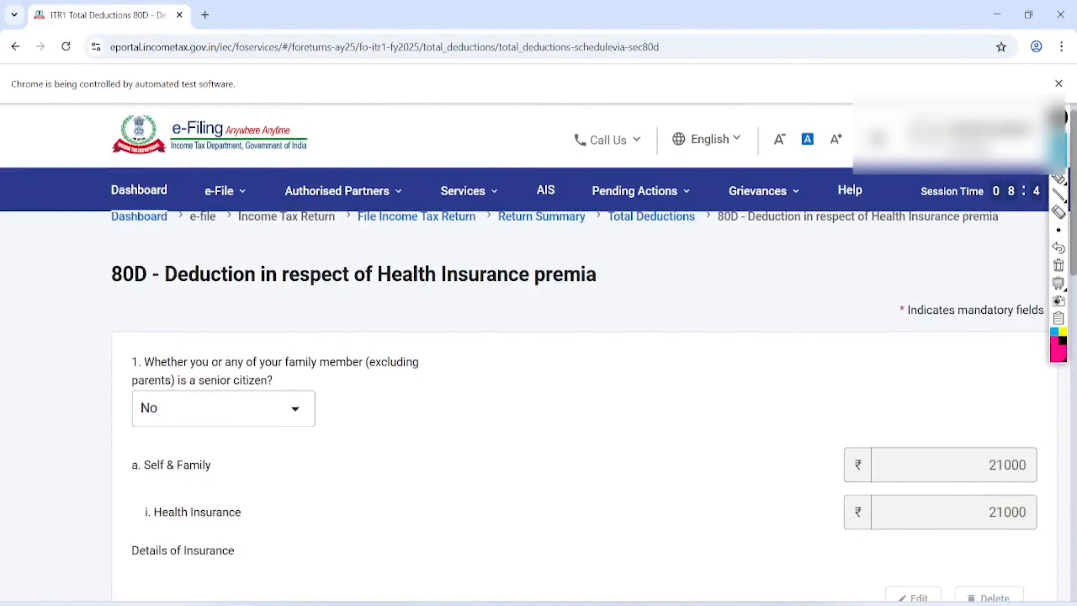
- Answer Yes to the parents being senior citizens in the 80D form
scroll(539, 353, "down", 5)
scroll(539, 354, "down", 6)
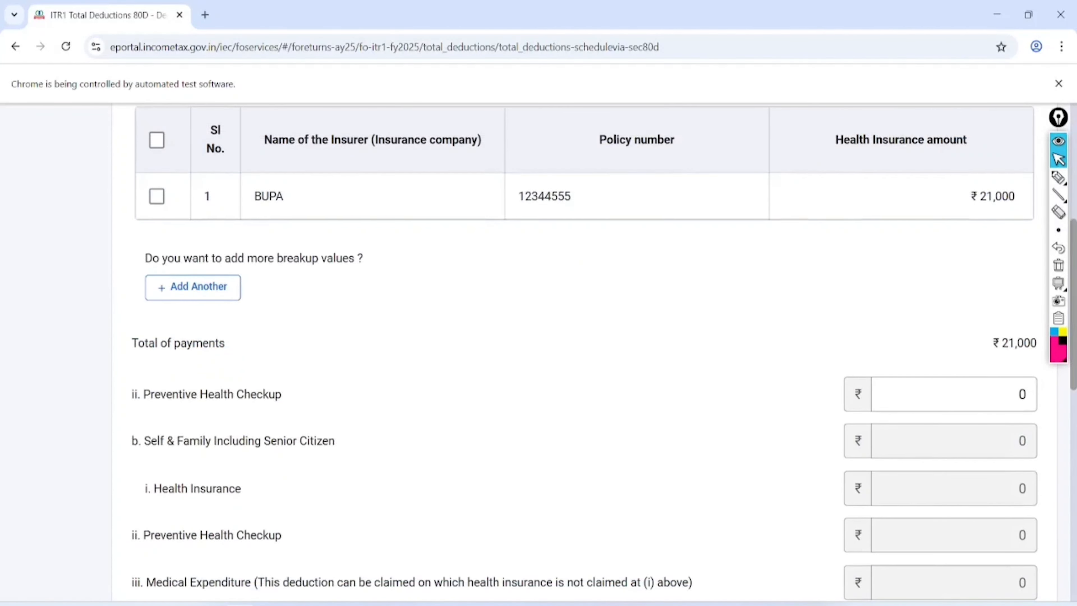
scroll(539, 354, "down", 2)
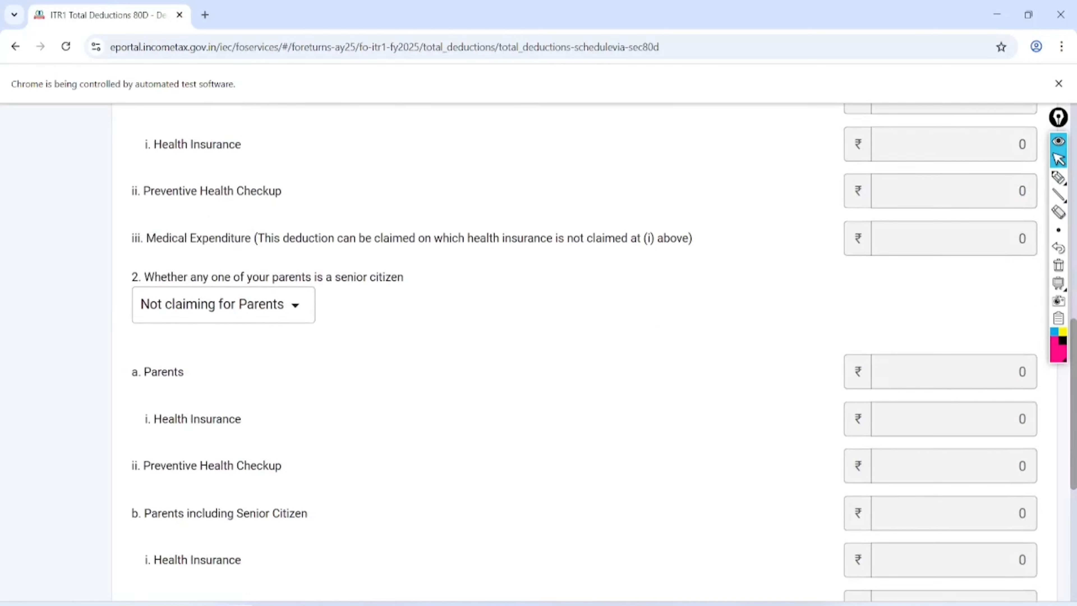
scroll(539, 354, "down", 6)
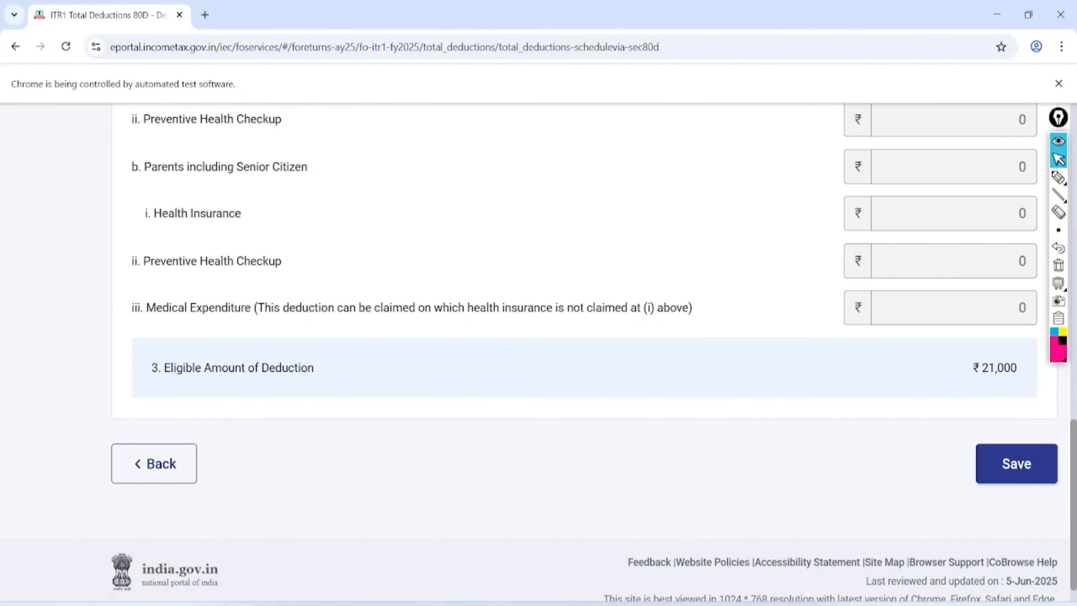
scroll(538, 354, "up", 2)
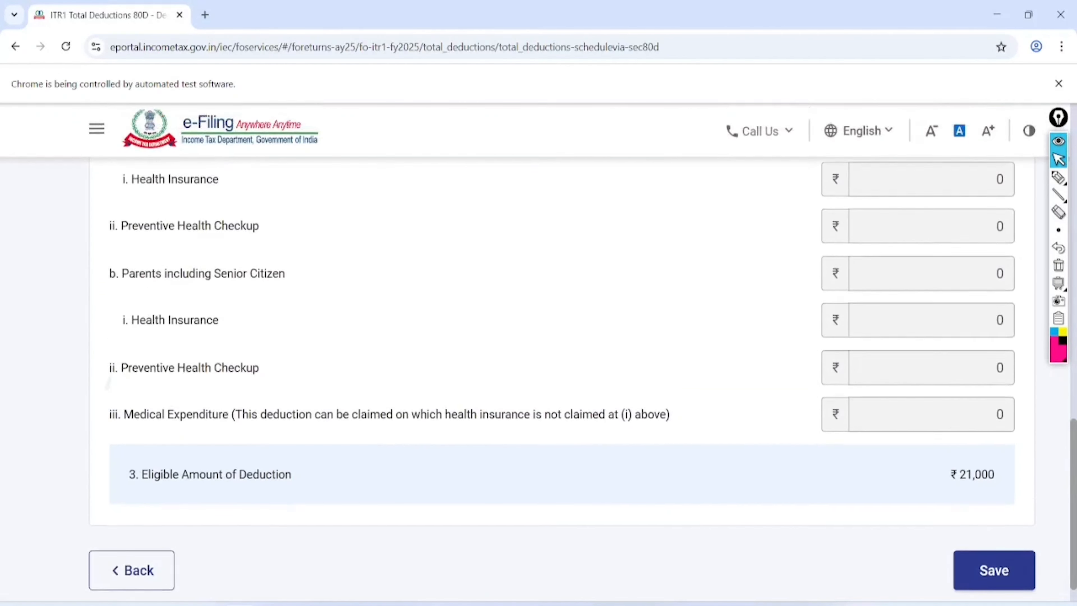
scroll(538, 354, "up", 2)
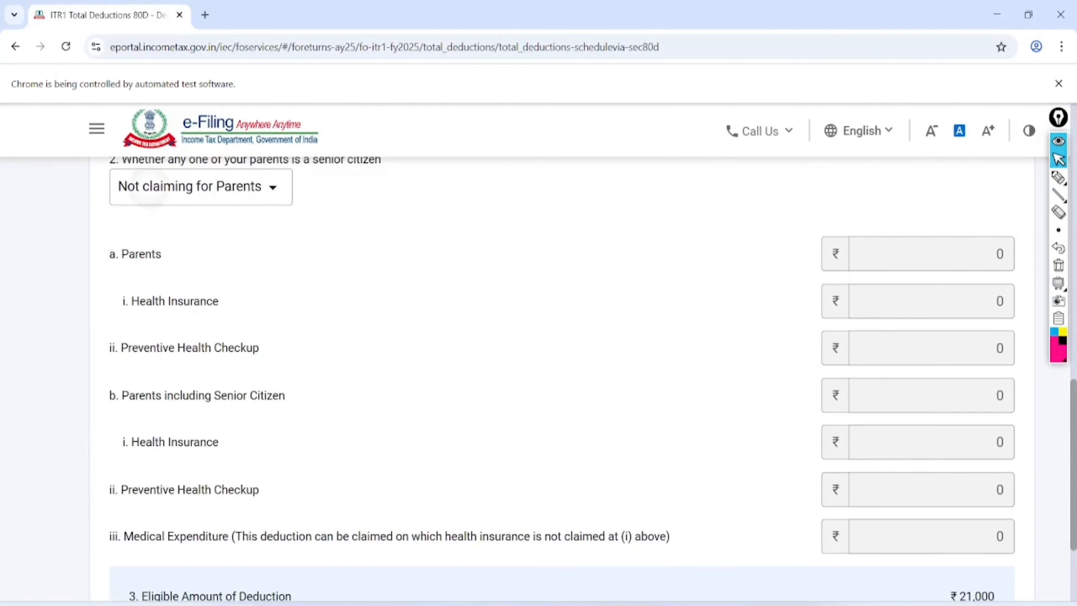
left_click(149, 188)
left_click(204, 266)
- Enter 35000 as the parents' medical expenditure
scroll(204, 265, "up", 12)
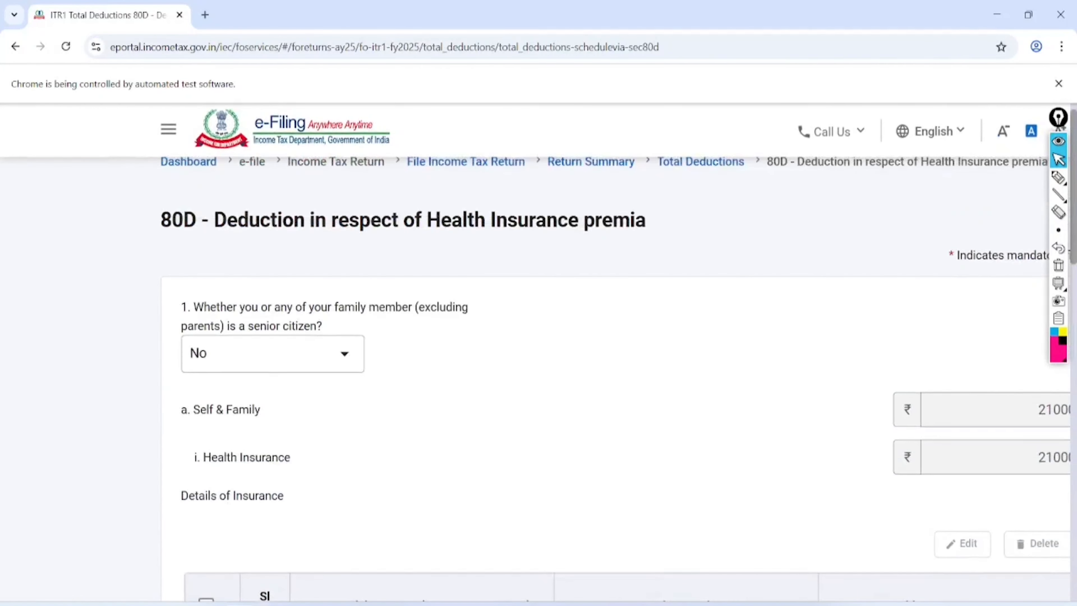
scroll(538, 354, "down", 15)
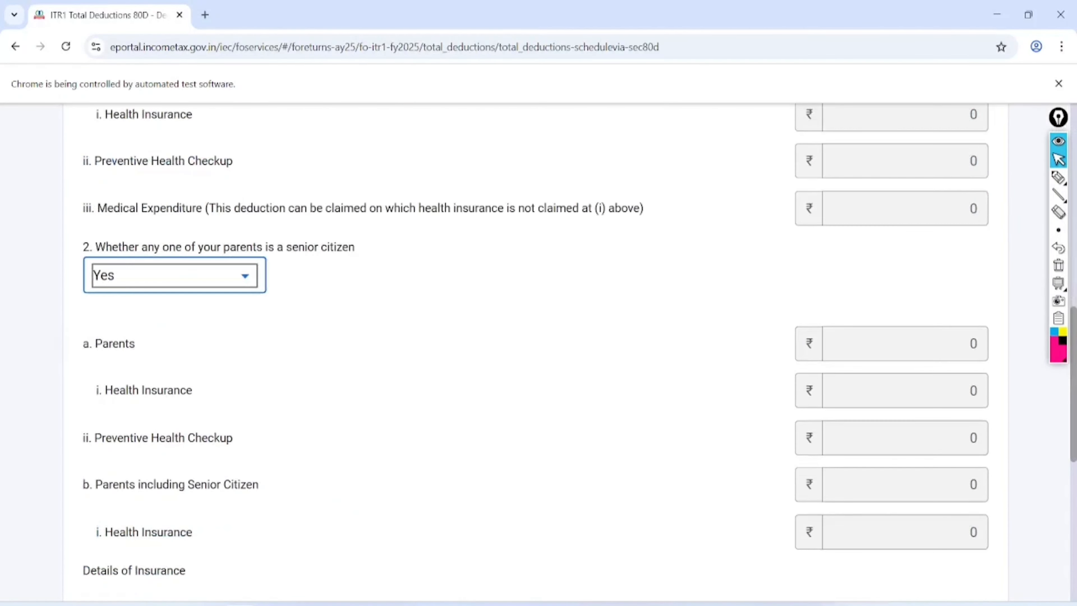
scroll(539, 354, "down", 4)
scroll(538, 354, "down", 4)
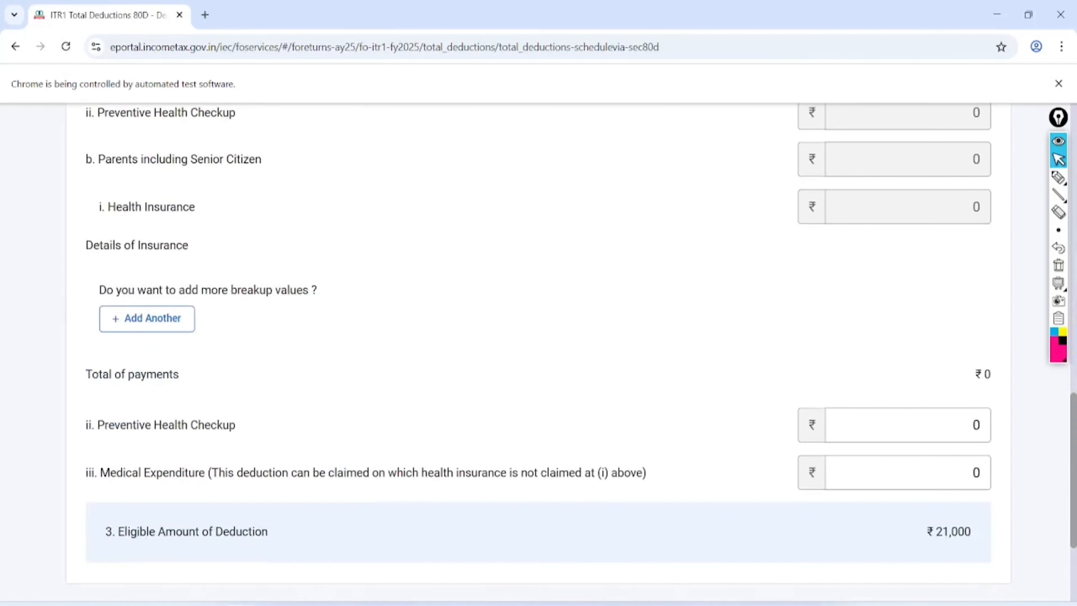
scroll(538, 354, "down", 1)
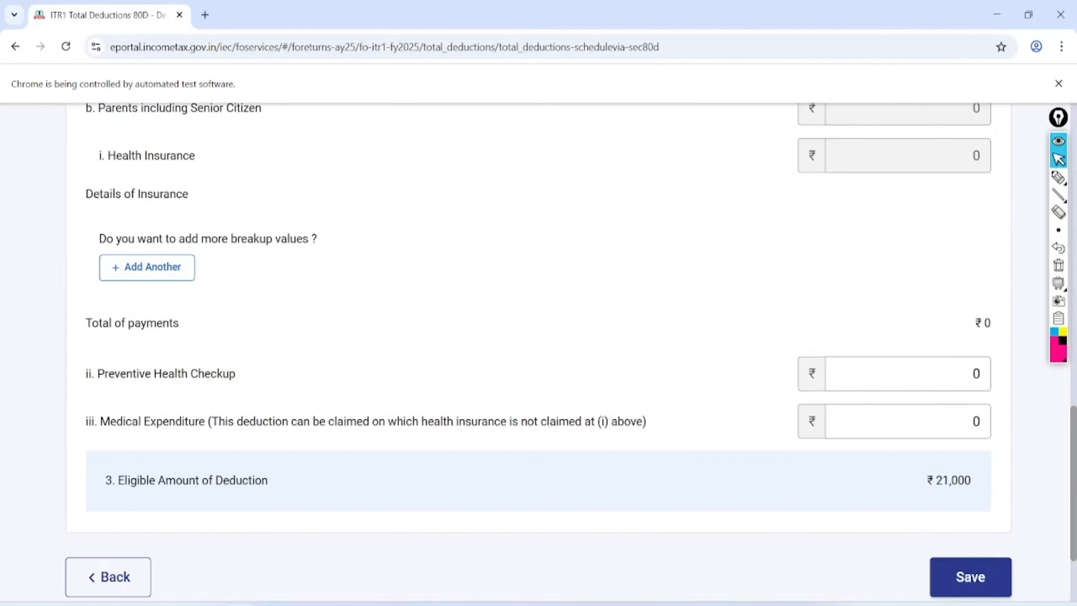
left_click(972, 421)
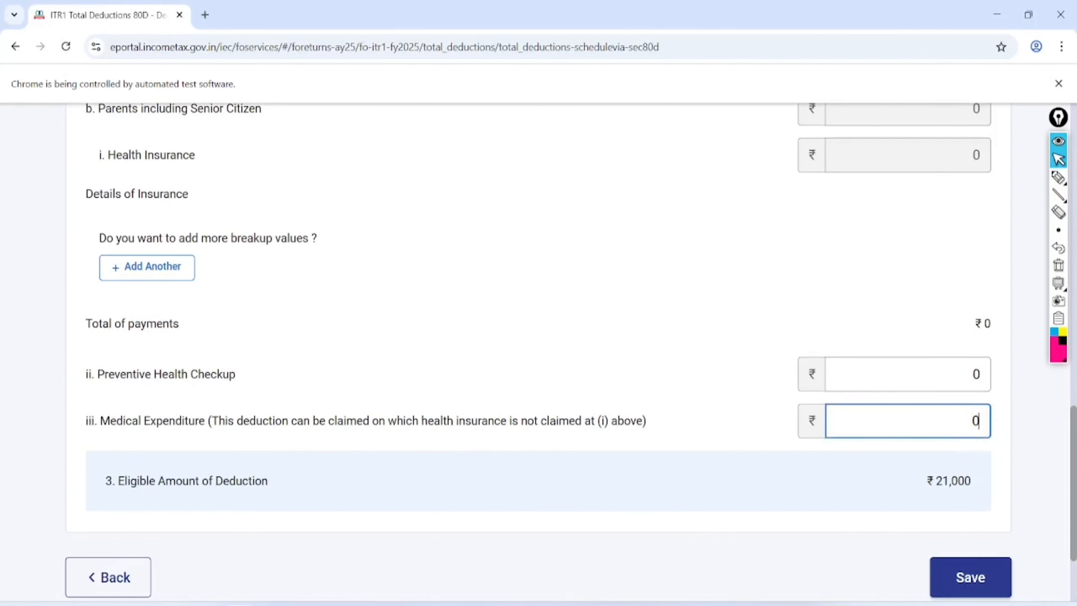
type("35000")
left_click(280, 280)
- Save the 80D deduction details and scroll through the Total Deductions list
left_click(970, 577)
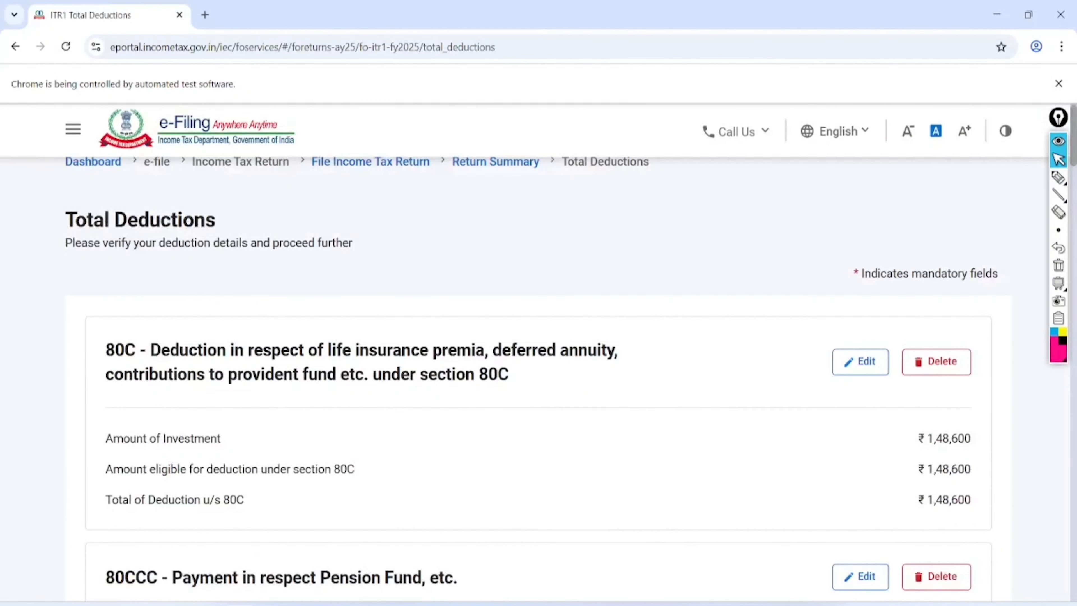
scroll(525, 352, "down", 15)
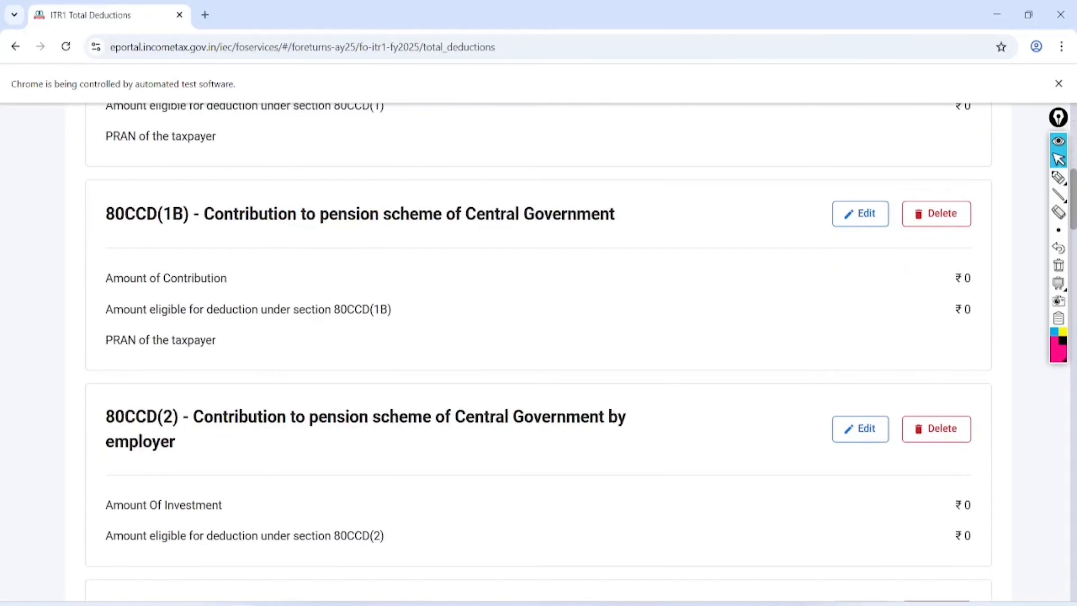
scroll(524, 352, "down", 12)
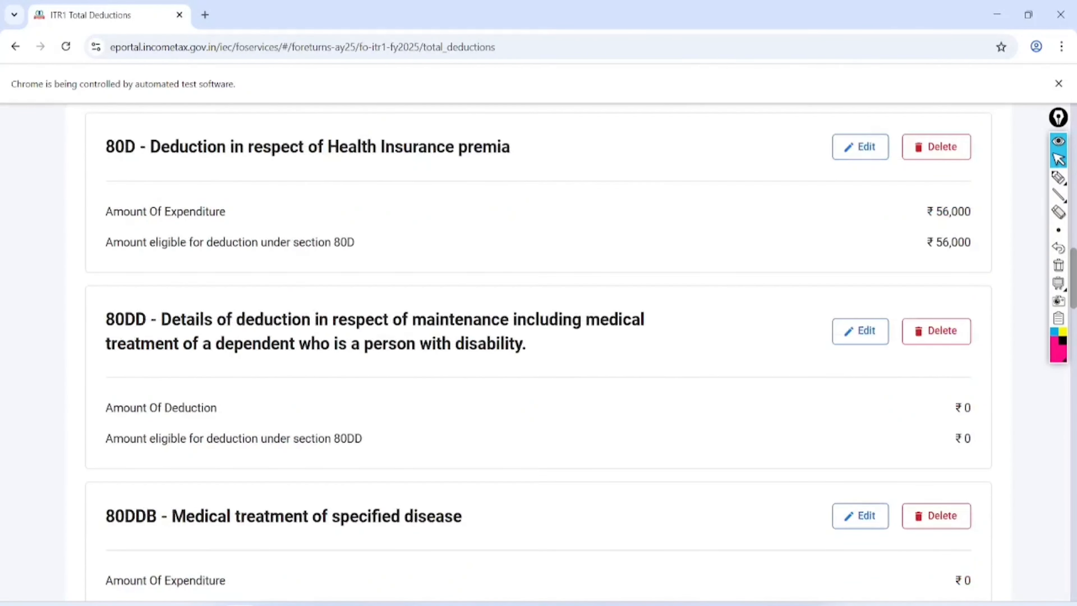
scroll(524, 352, "down", 4)
scroll(525, 352, "down", 5)
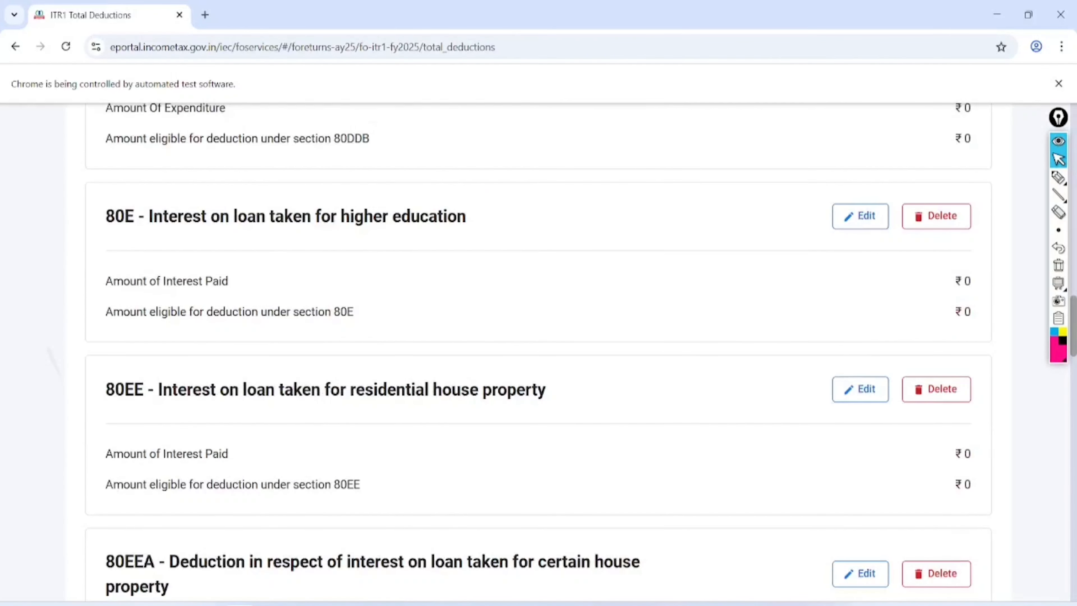
scroll(525, 352, "down", 13)
scroll(524, 352, "down", 6)
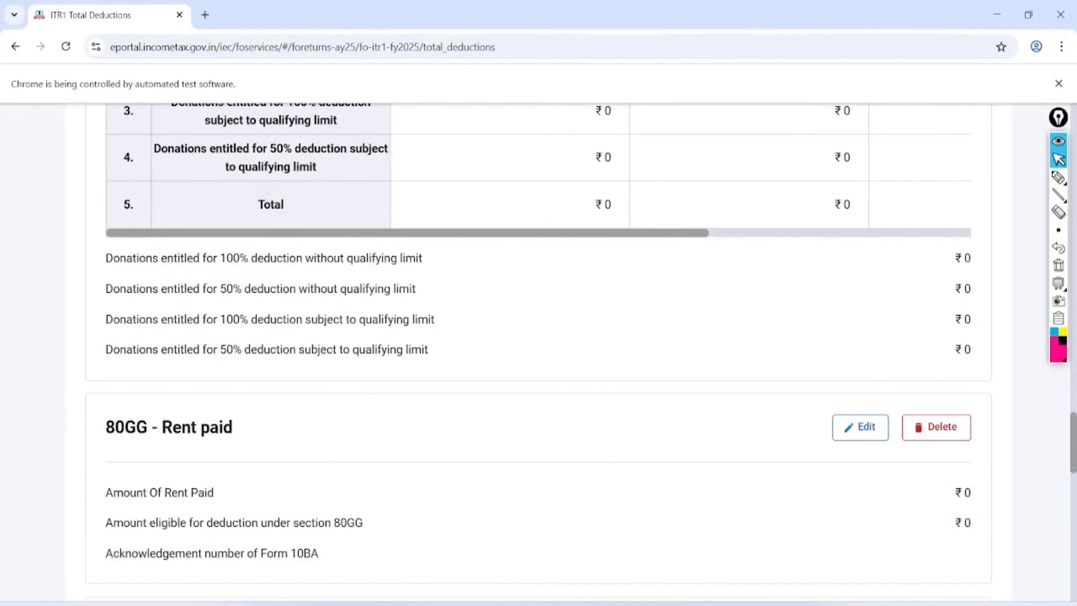
scroll(524, 352, "down", 5)
scroll(539, 354, "up", 1)
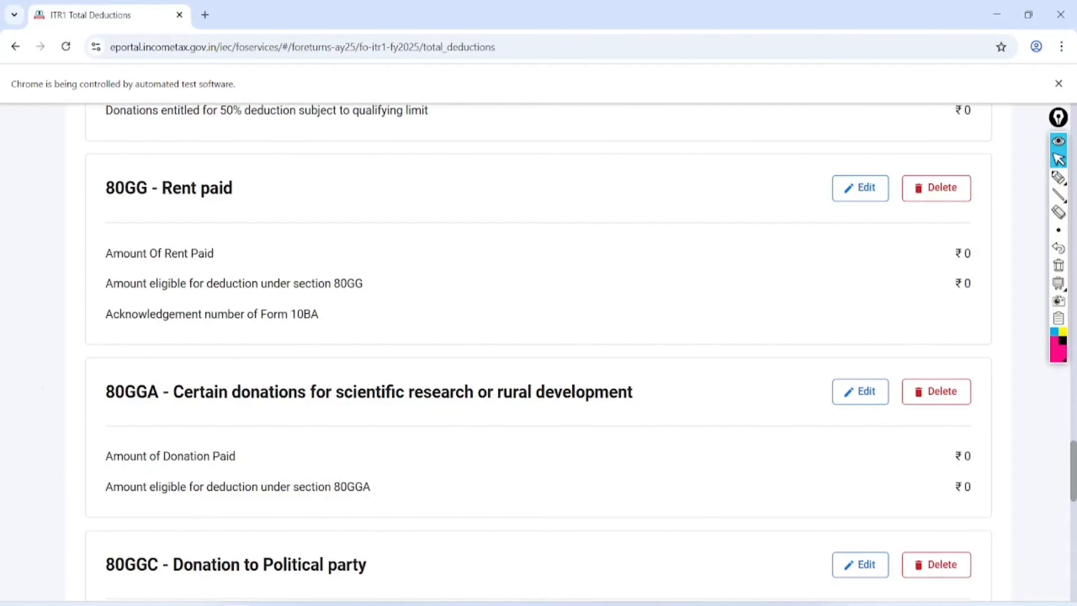
- Mark up the Total Deductions page with freehand annotations, then clear them
left_click(1058, 177)
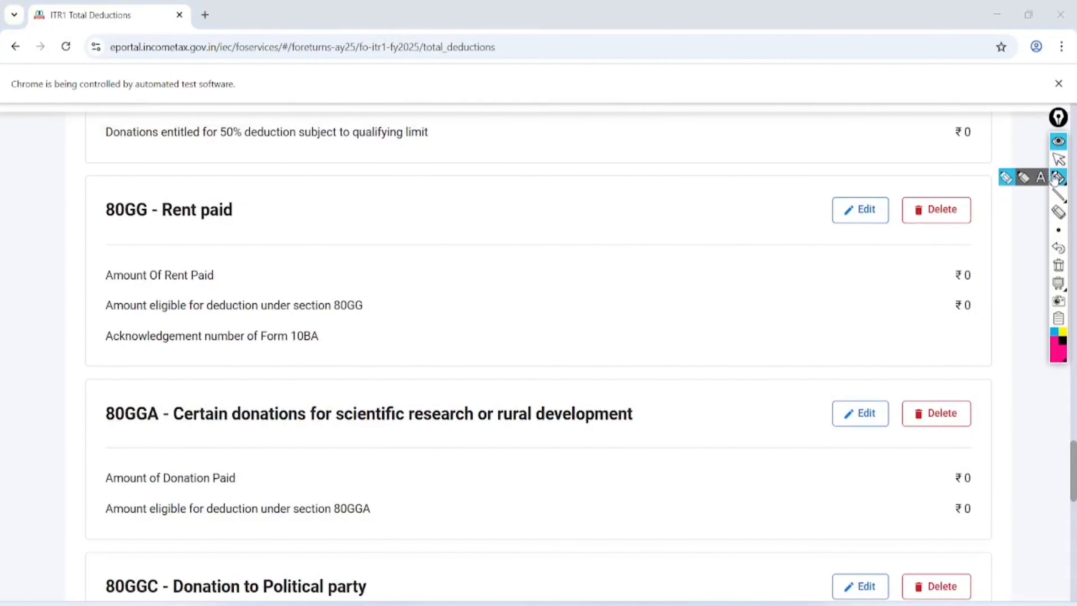
mouse_move(254, 127)
left_mouse_down()
mouse_move(101, 169)
mouse_move(193, 93)
mouse_move(153, 142)
left_mouse_up()
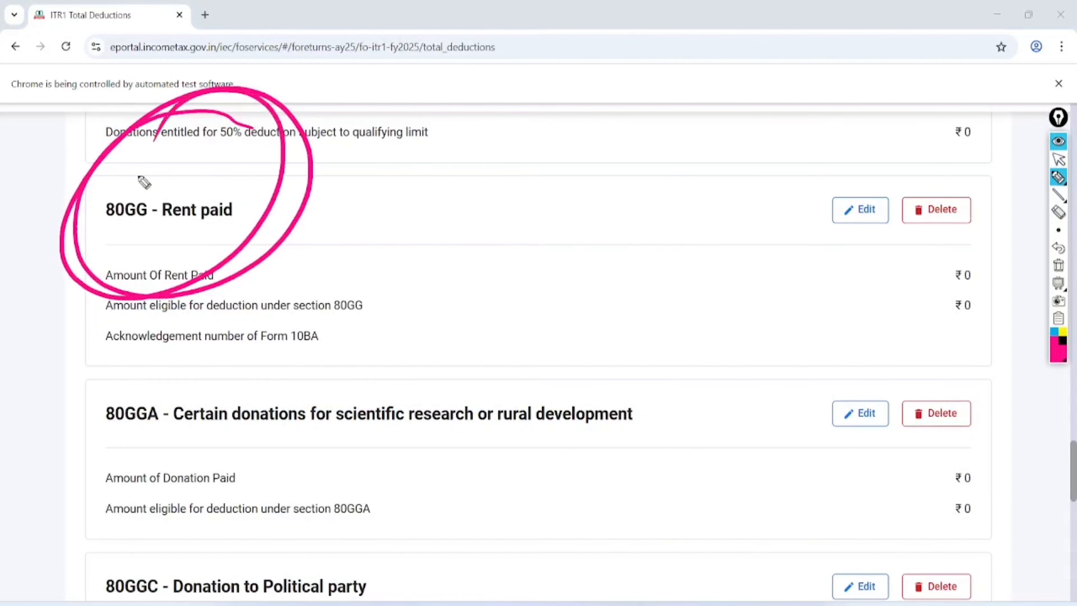
mouse_move(368, 299)
left_mouse_down()
mouse_move(318, 289)
mouse_move(344, 421)
mouse_move(265, 357)
left_mouse_up()
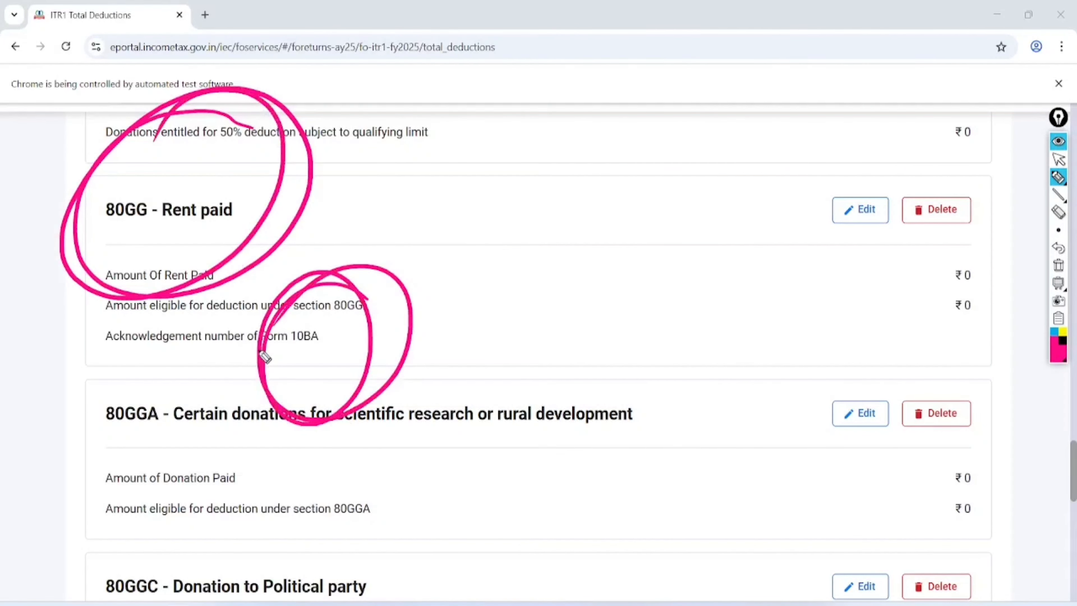
left_click(1058, 159)
left_click(1058, 265)
scroll(539, 354, "down", 6)
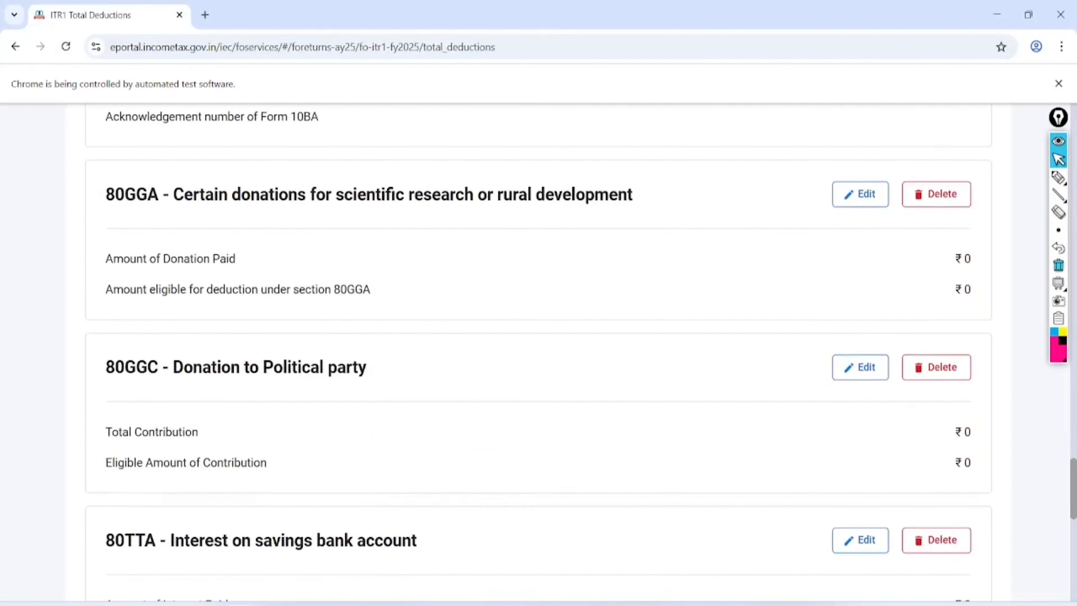
scroll(538, 353, "down", 1)
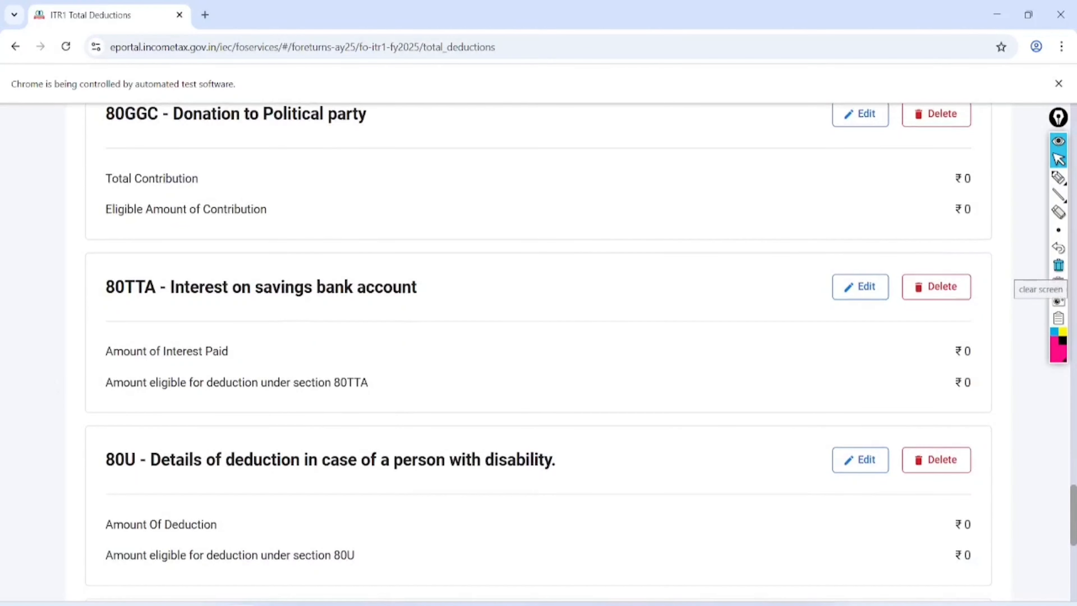
- Enter 10 as the 80TTA savings interest amount and save it
left_click(860, 287)
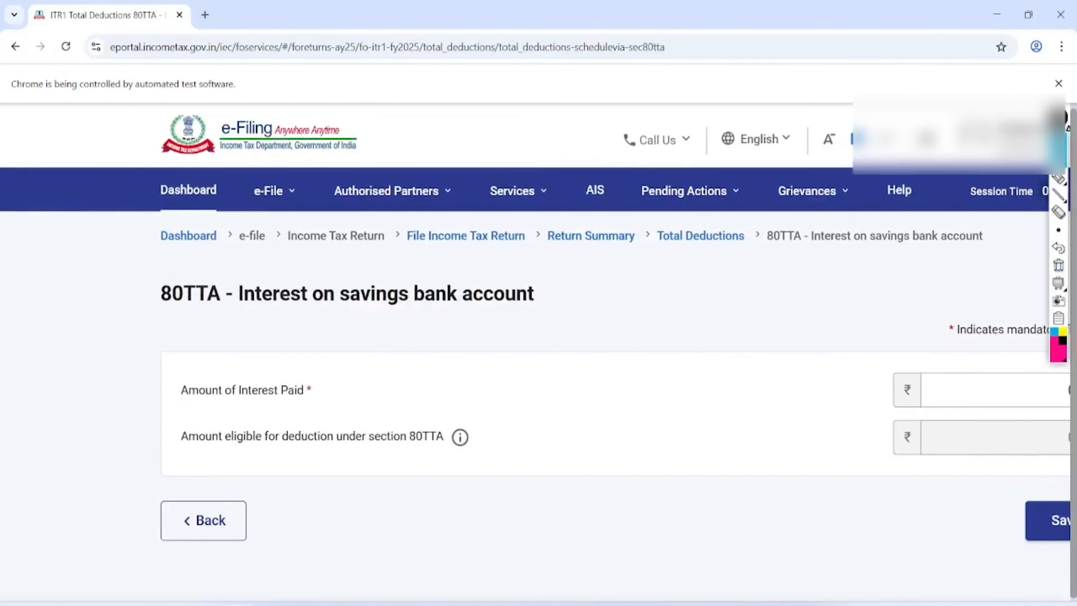
left_click(955, 390)
type("1000")
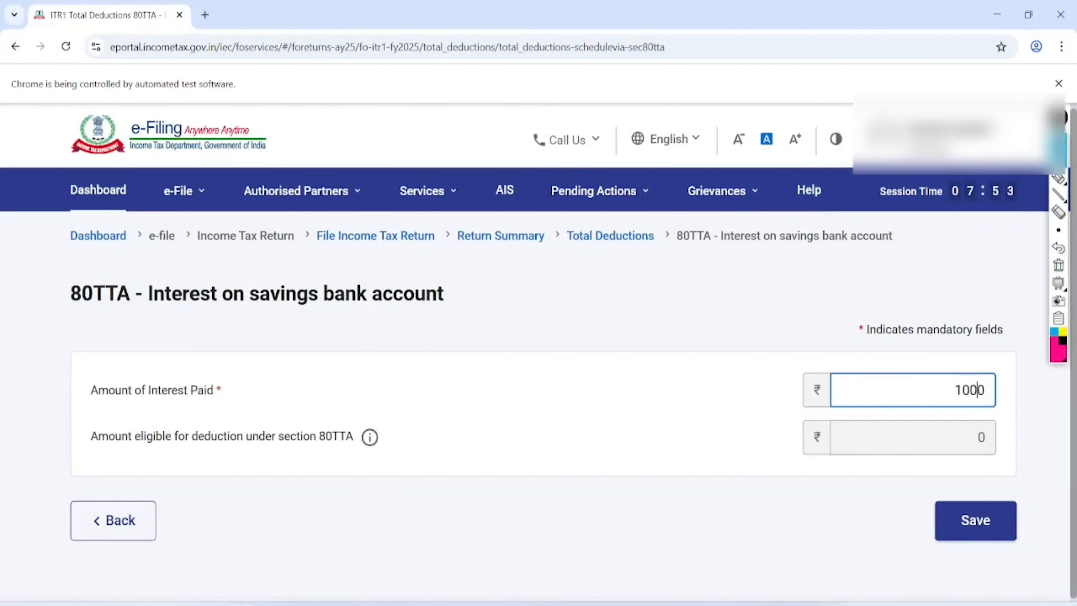
left_click(976, 519)
- Confirm total deductions of ₹2,05,600 and bring up the Tax Paid details of ₹37,622
scroll(543, 405, "down", 1)
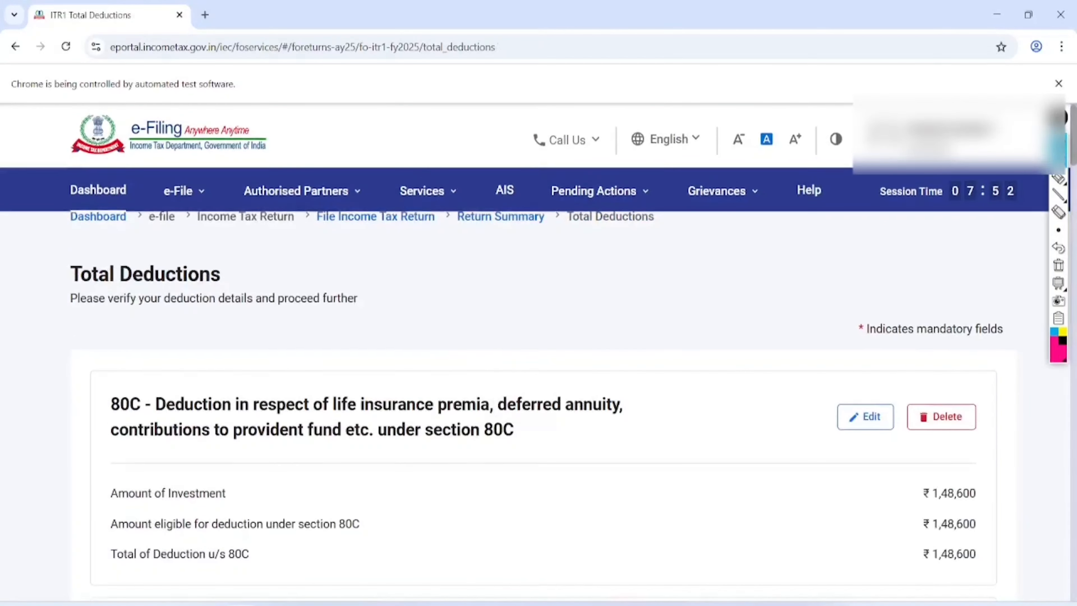
scroll(542, 339, "down", 20)
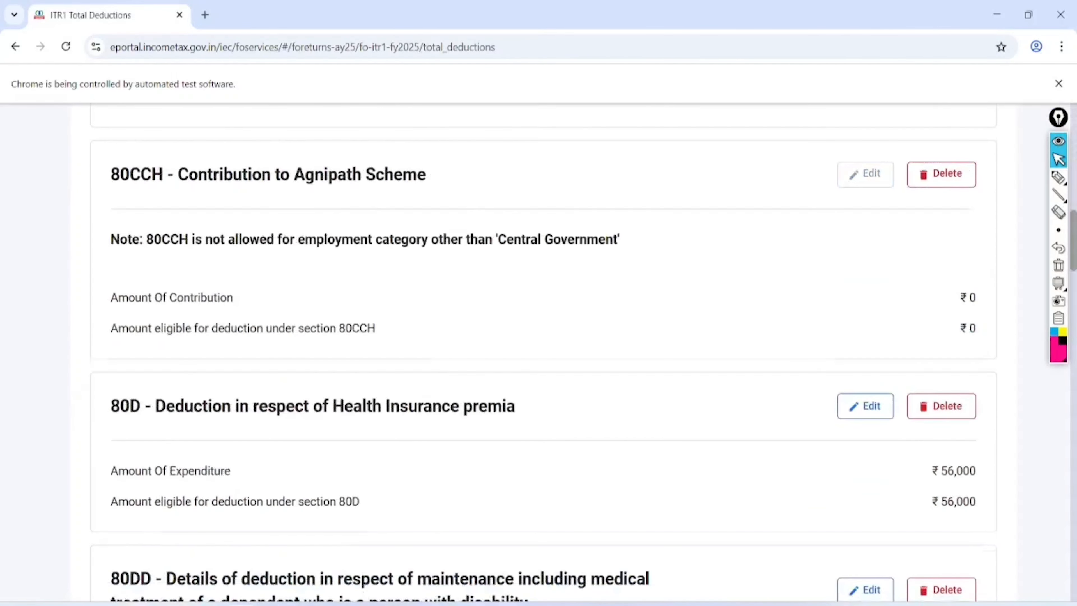
scroll(542, 352, "down", 13)
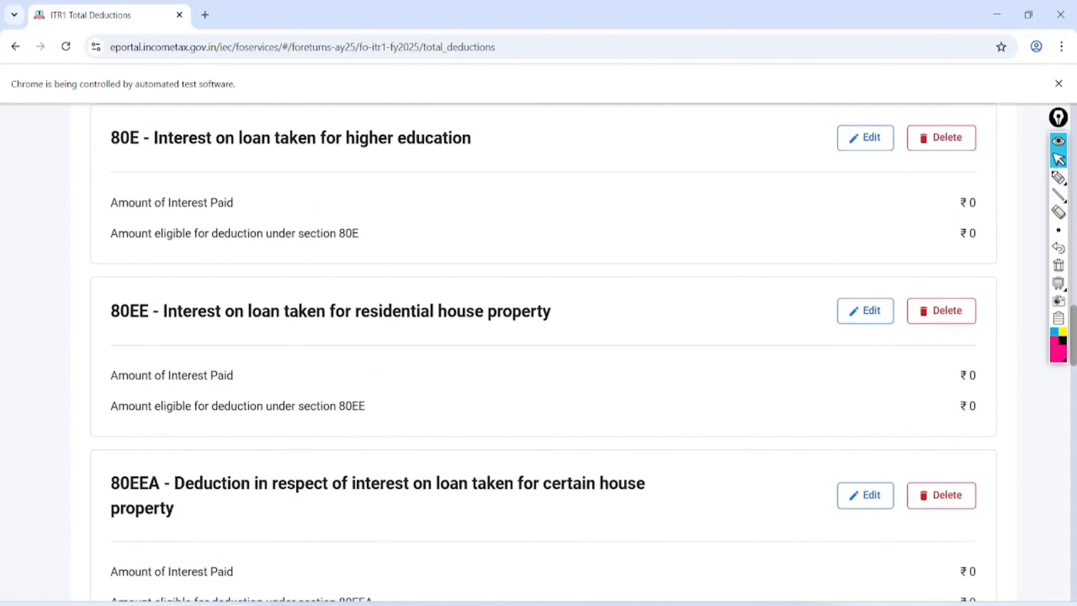
scroll(543, 352, "down", 10)
scroll(543, 352, "down", 20)
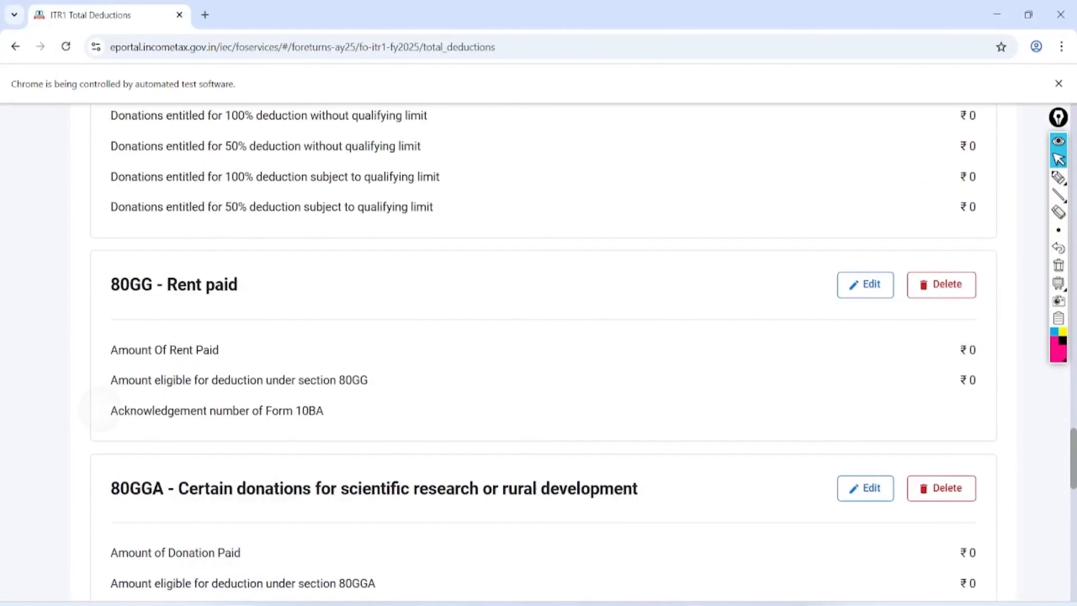
scroll(543, 352, "right", 2)
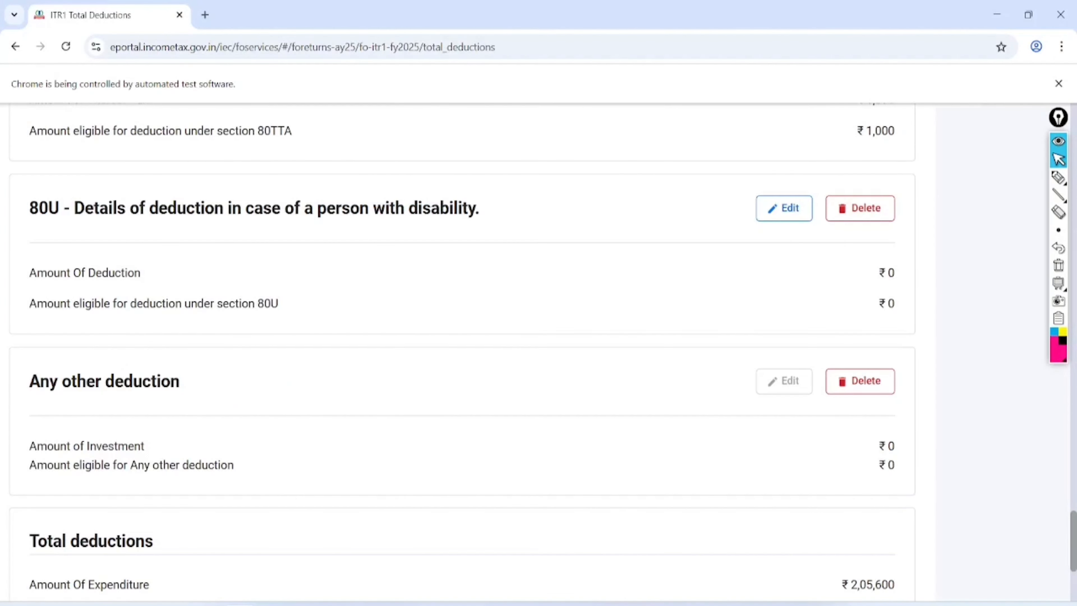
scroll(542, 352, "down", 2)
scroll(543, 352, "left", 2)
scroll(543, 352, "down", 5)
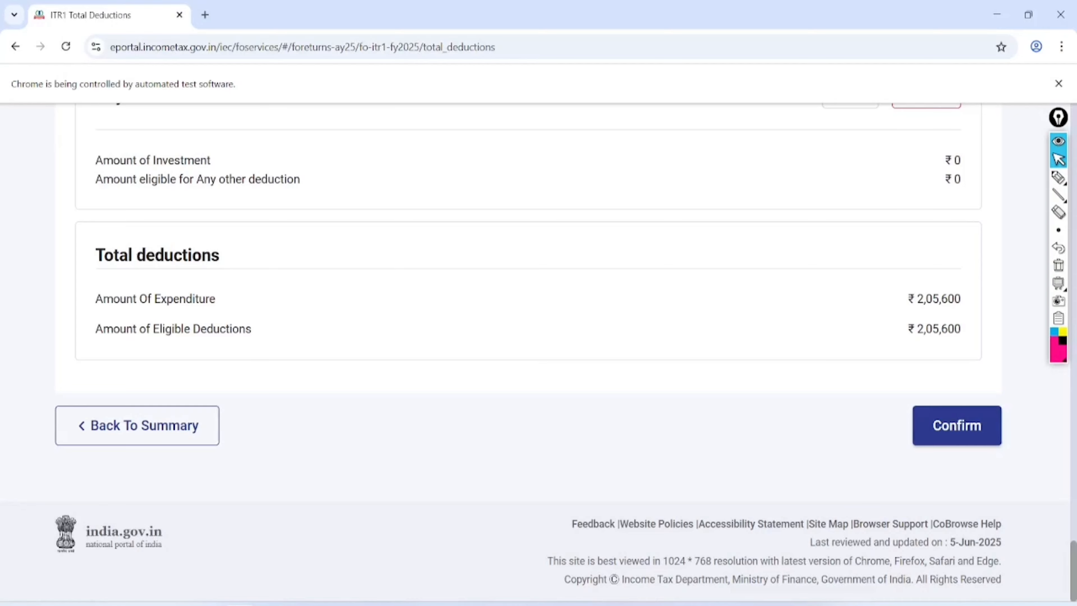
left_click(957, 425)
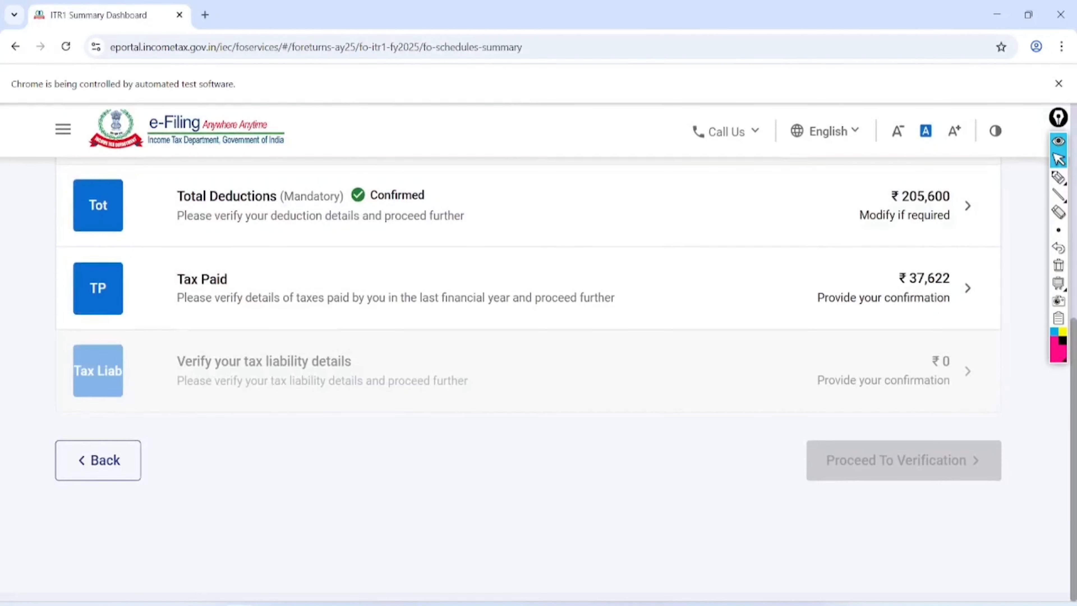
left_click(968, 288)
- Mark up the Tax Paid page with freehand annotations, then clear them
scroll(529, 352, "up", 6)
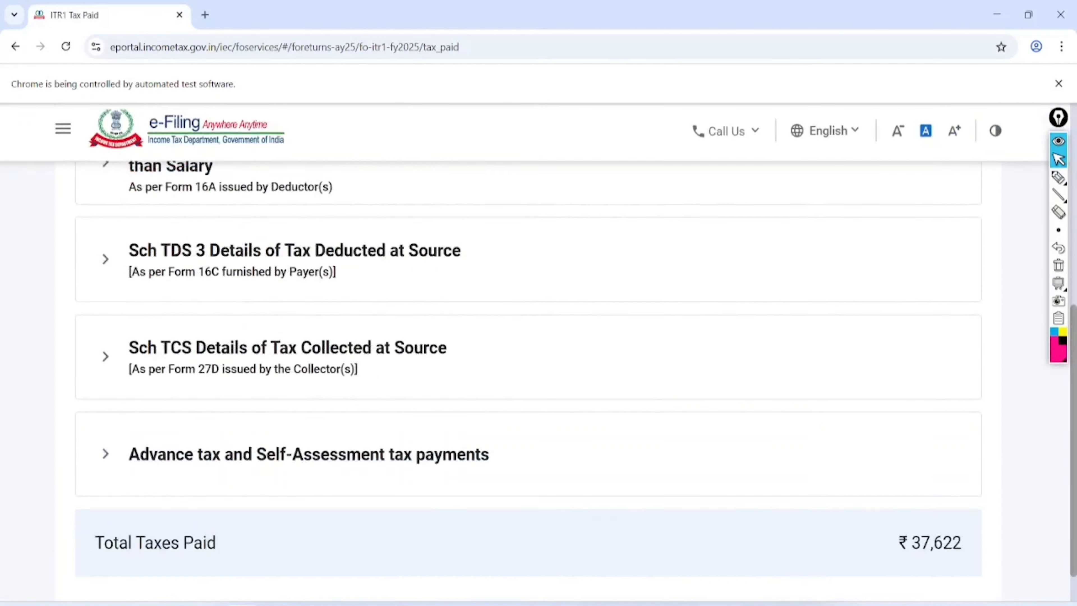
scroll(529, 352, "down", 1)
scroll(528, 352, "down", 4)
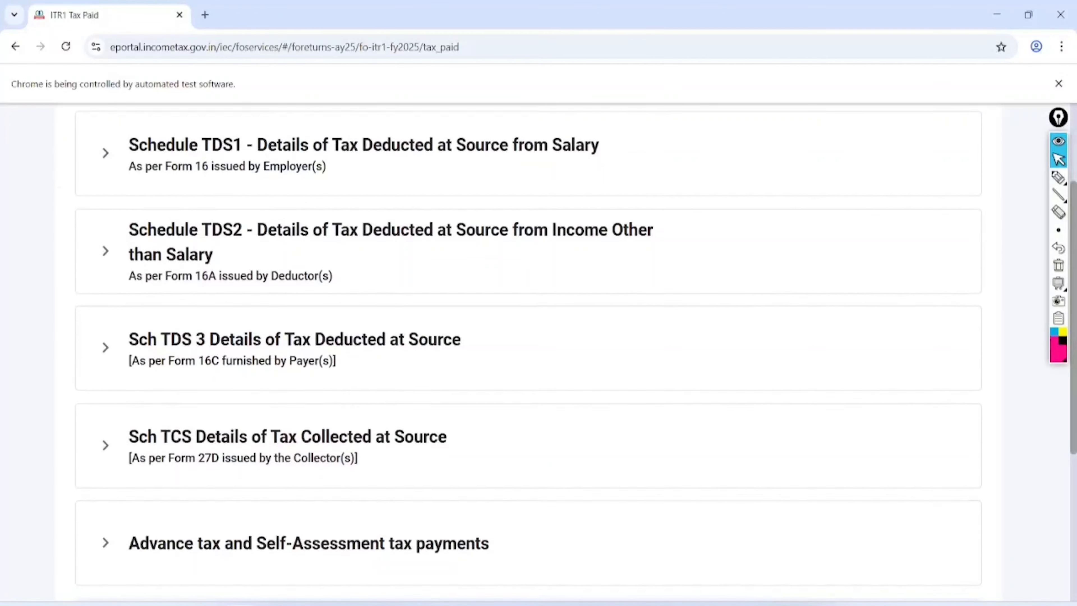
mouse_move(634, 102)
left_mouse_down()
mouse_move(615, 87)
mouse_move(641, 186)
mouse_move(547, 127)
left_mouse_up()
mouse_move(627, 190)
left_mouse_down()
mouse_move(691, 250)
mouse_move(581, 208)
left_mouse_up()
mouse_move(256, 294)
left_mouse_down()
mouse_move(278, 327)
mouse_move(203, 312)
left_mouse_up()
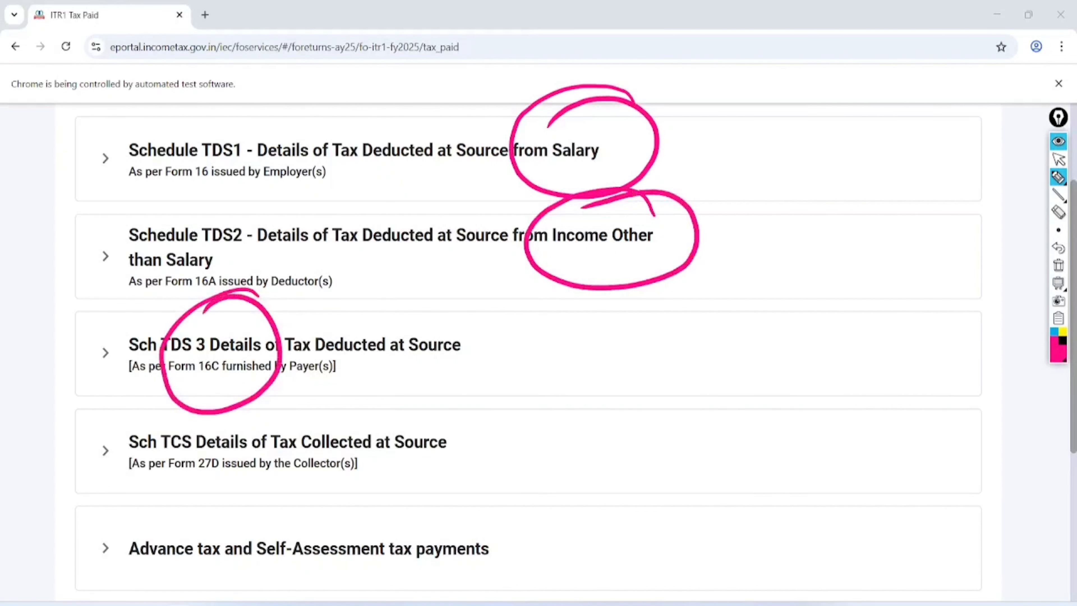
mouse_move(424, 386)
left_mouse_down()
mouse_move(416, 500)
mouse_move(335, 384)
left_mouse_up()
mouse_move(157, 475)
left_mouse_down()
mouse_move(121, 488)
mouse_move(144, 465)
mouse_move(116, 520)
left_mouse_up()
mouse_move(358, 495)
left_mouse_down()
mouse_move(337, 486)
mouse_move(323, 528)
left_mouse_up()
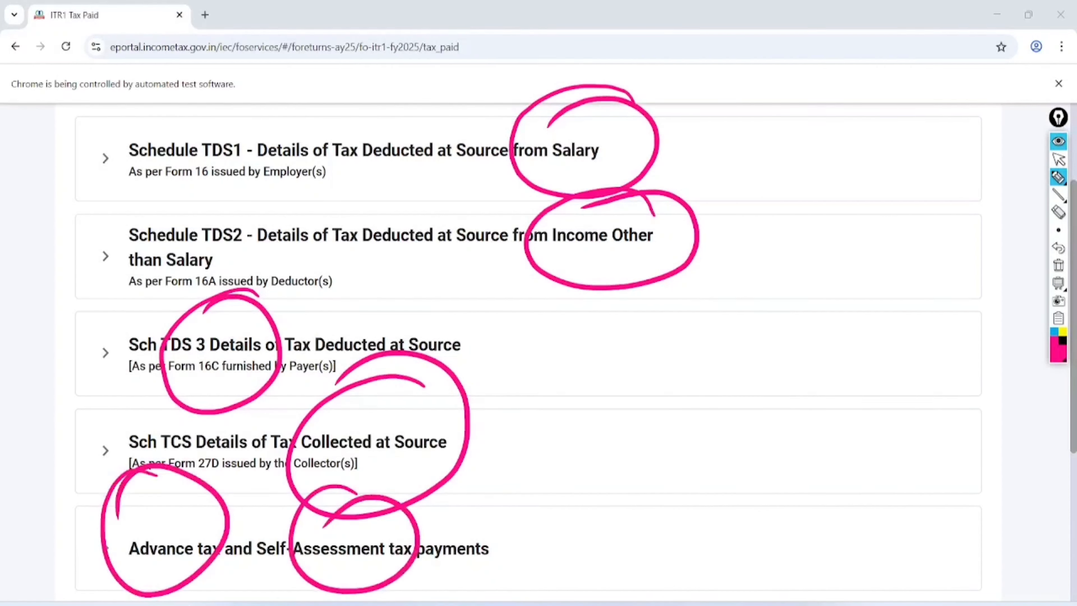
left_click(1058, 266)
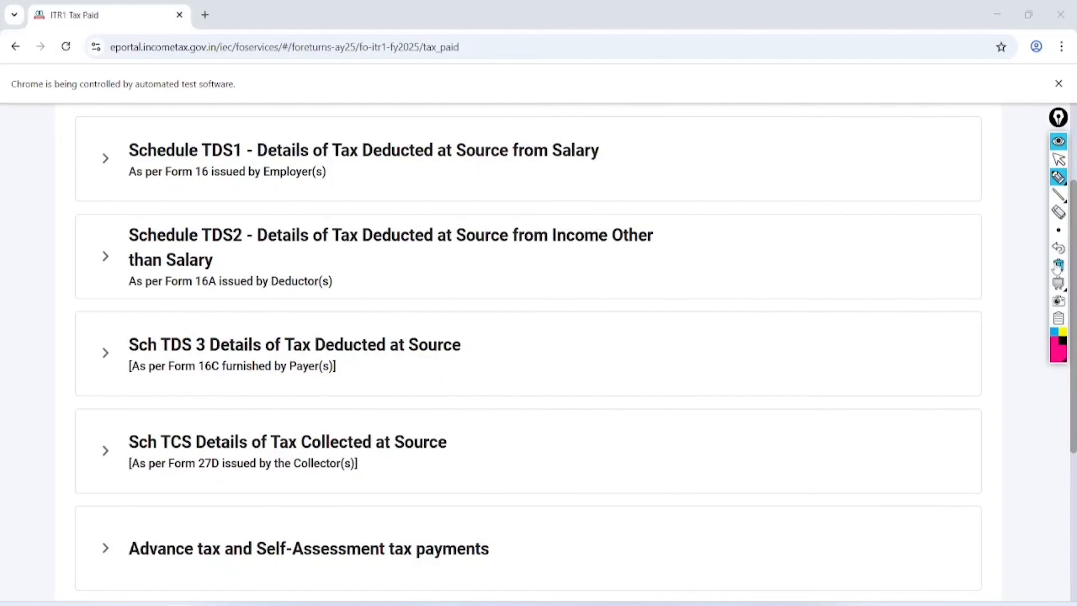
left_click(1059, 160)
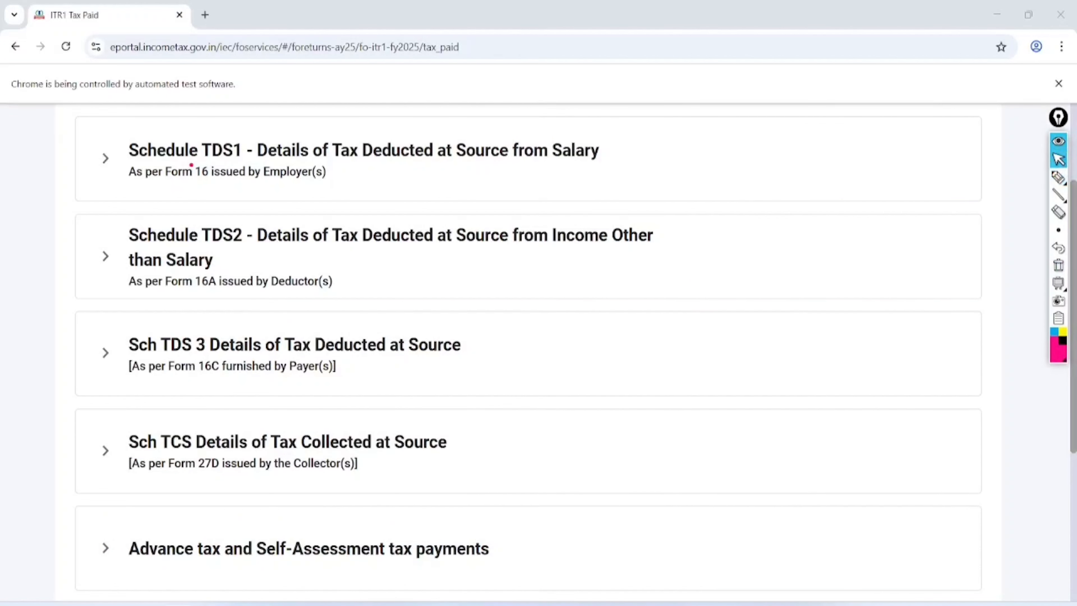
- Review the salary TDS1 and non-salary TDS2 schedules and confirm taxes paid of ₹37,622
left_click(191, 165)
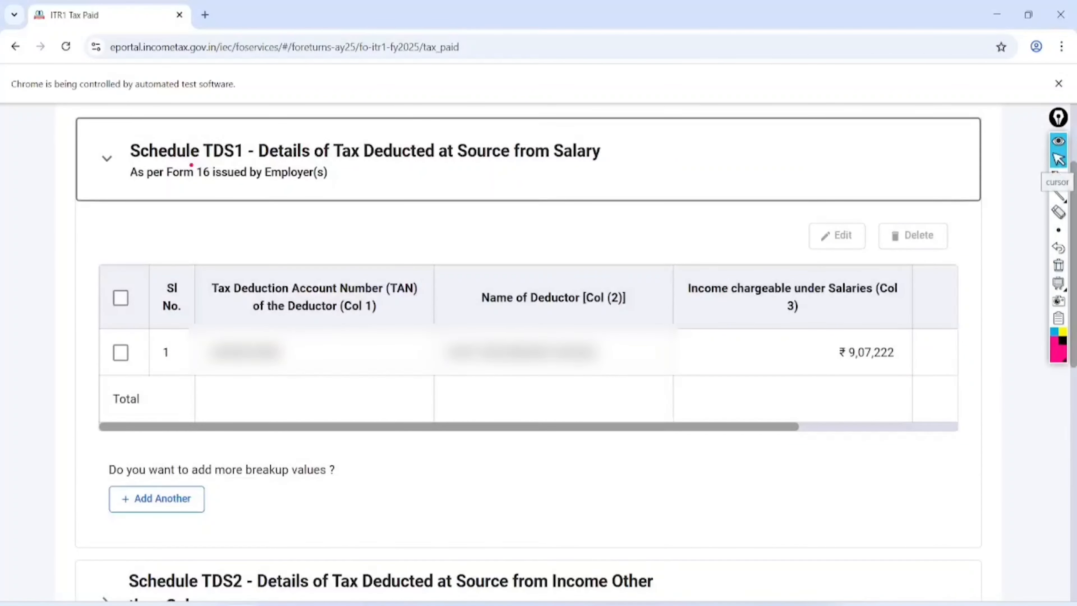
scroll(528, 353, "right", 2)
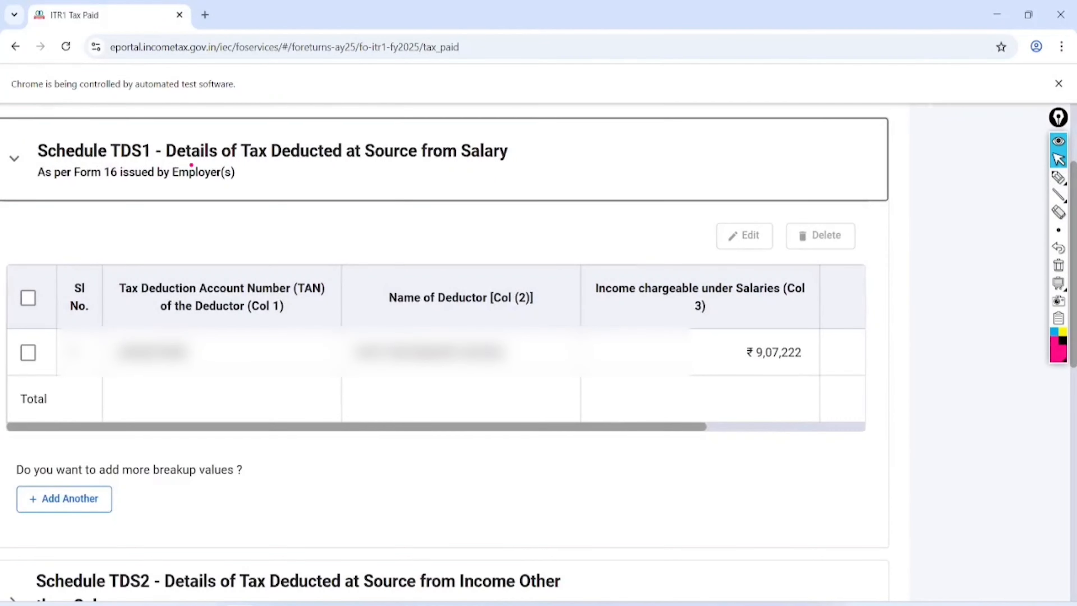
scroll(436, 352, "right", 3)
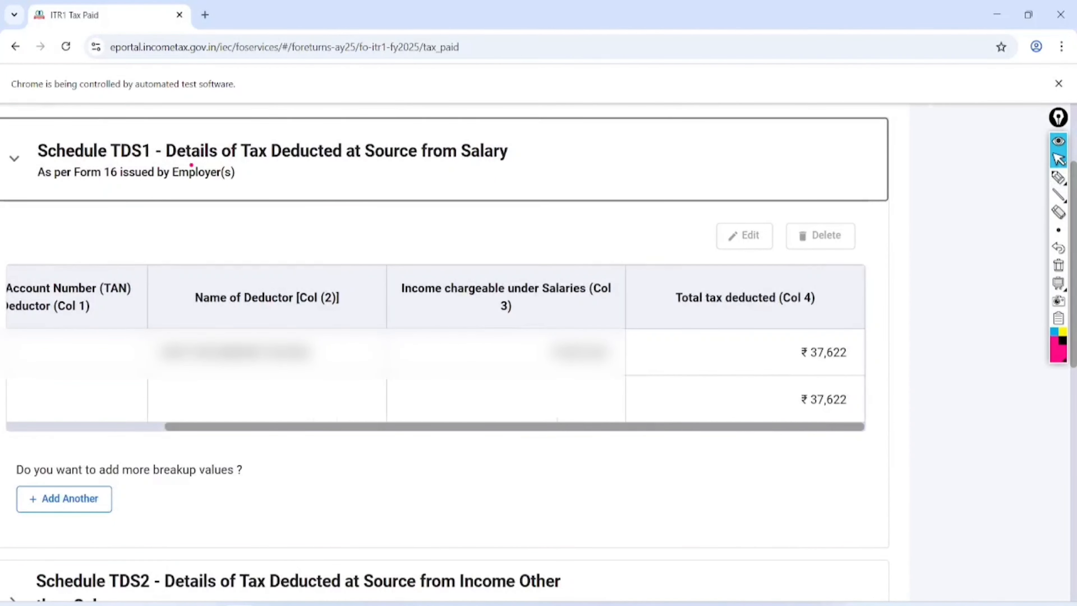
scroll(192, 165, "down", 8)
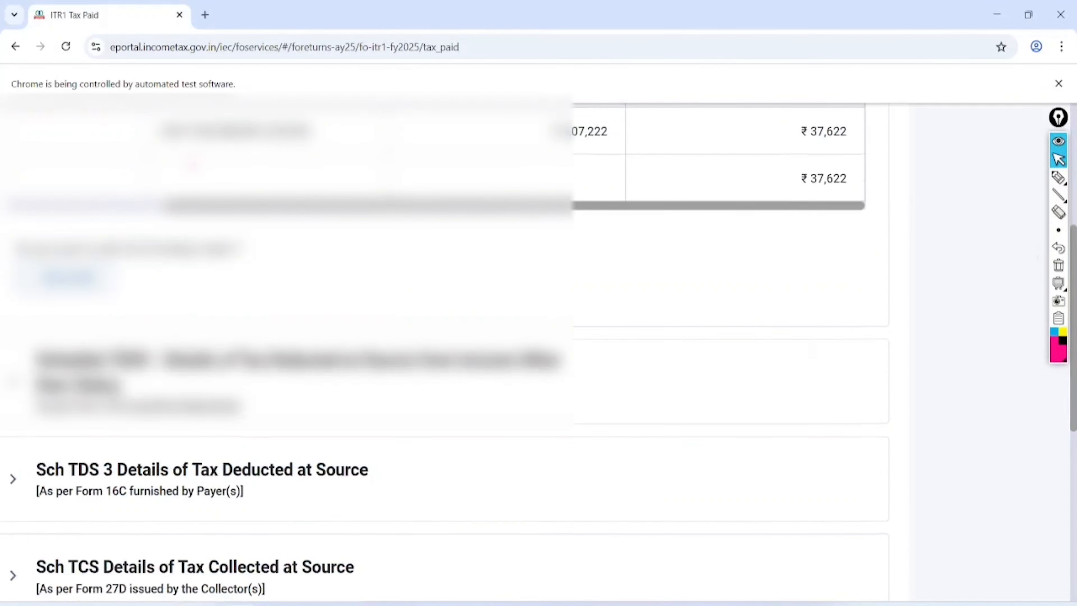
left_click(191, 165)
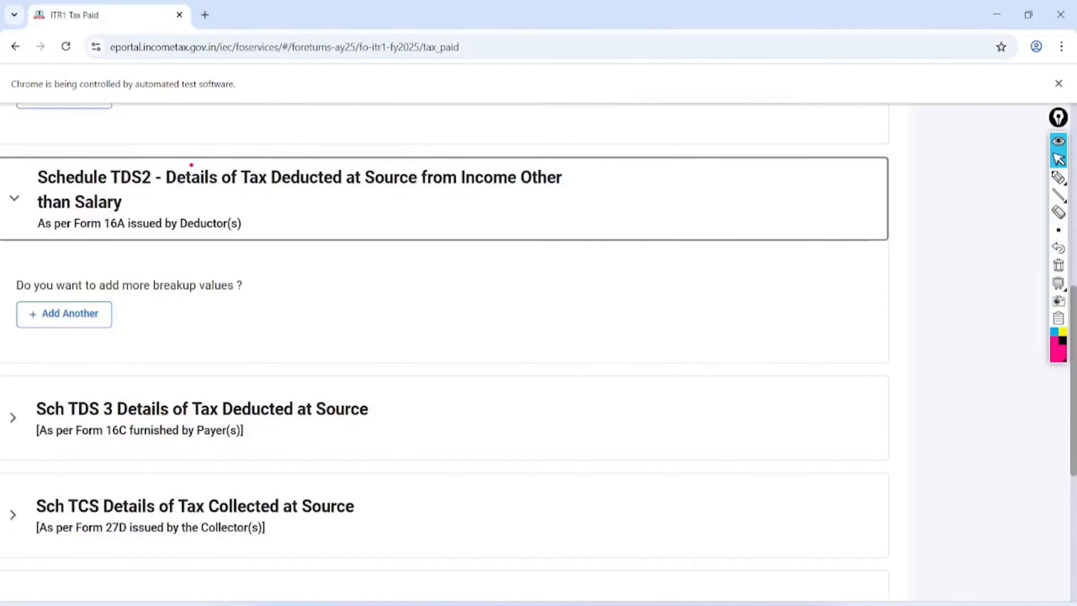
scroll(191, 164, "down", 8)
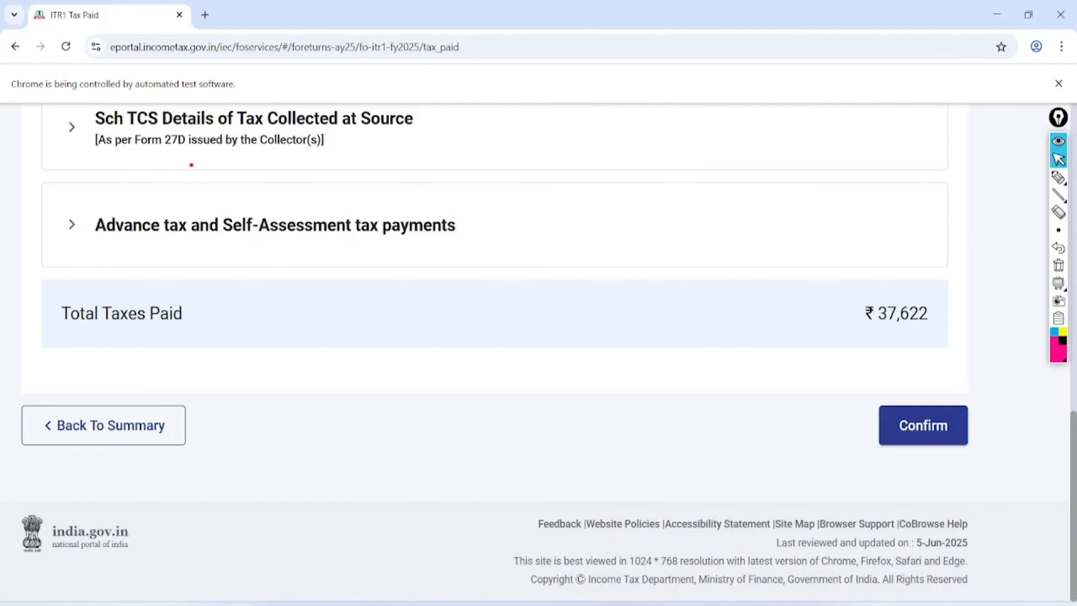
left_click(930, 419)
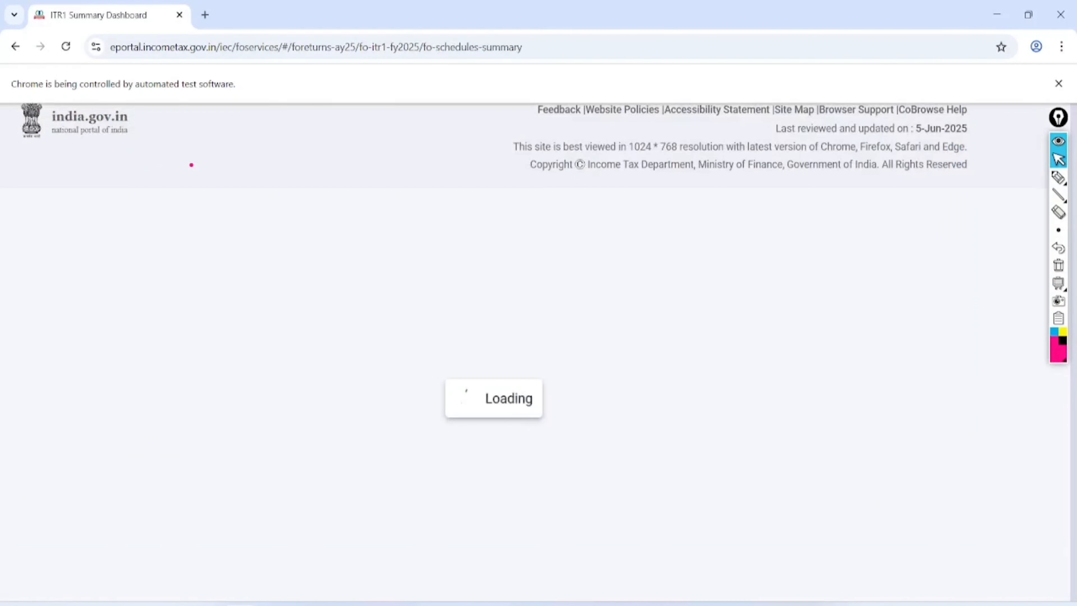
- Bring up the tax liability details and mark up the page with annotations
left_click(933, 372)
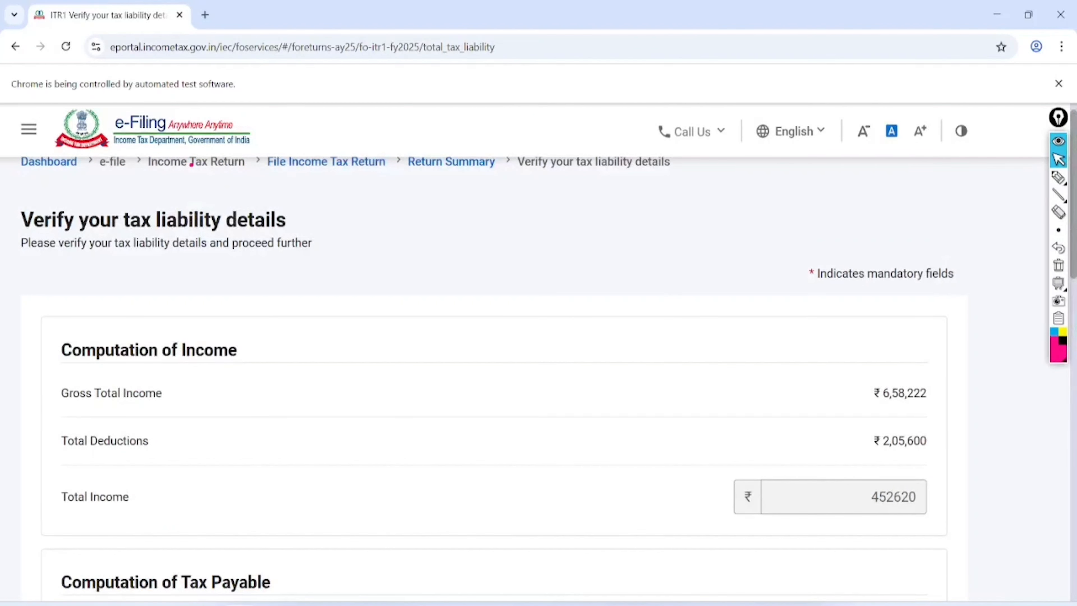
scroll(191, 165, "down", 5)
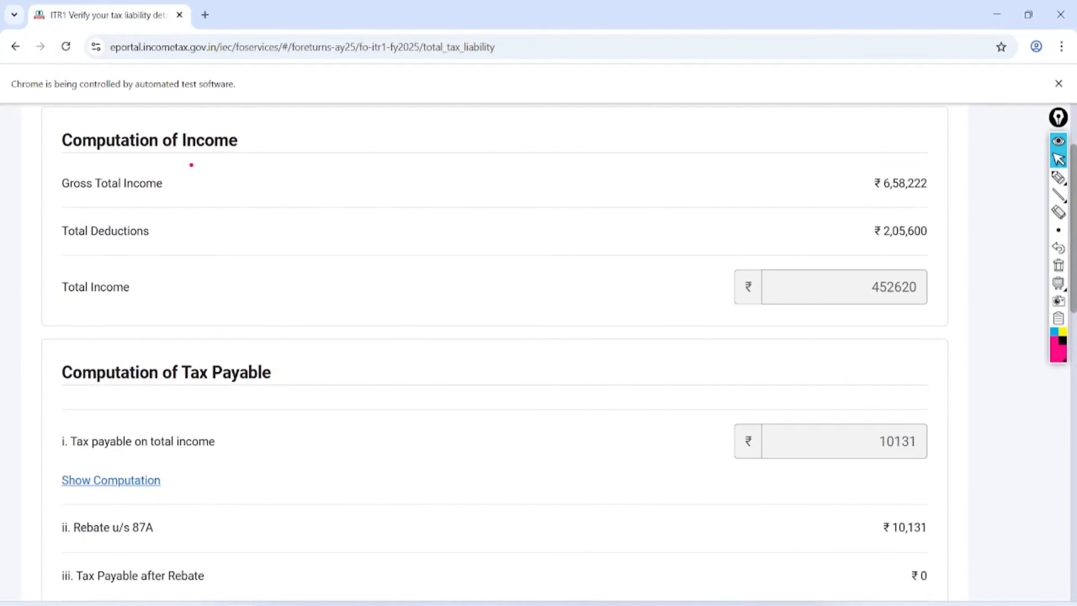
mouse_move(952, 260)
left_mouse_down()
mouse_move(880, 330)
mouse_move(922, 329)
mouse_move(962, 285)
mouse_move(917, 244)
left_mouse_up()
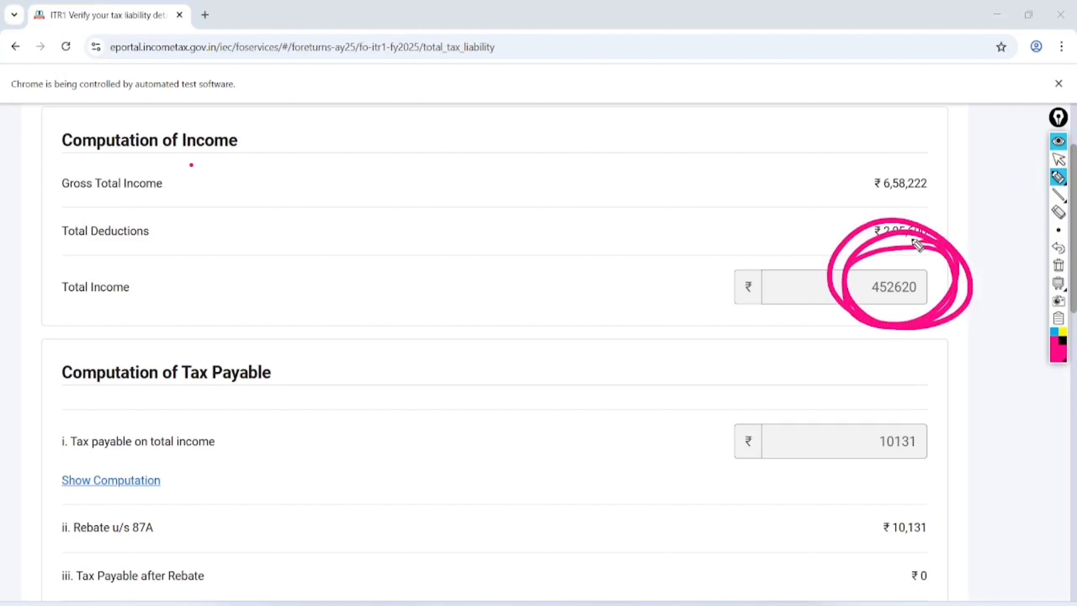
mouse_move(936, 403)
left_mouse_down()
mouse_move(868, 398)
mouse_move(820, 416)
mouse_move(884, 394)
left_mouse_up()
mouse_move(199, 452)
left_mouse_down()
mouse_move(174, 433)
mouse_move(136, 590)
left_mouse_up()
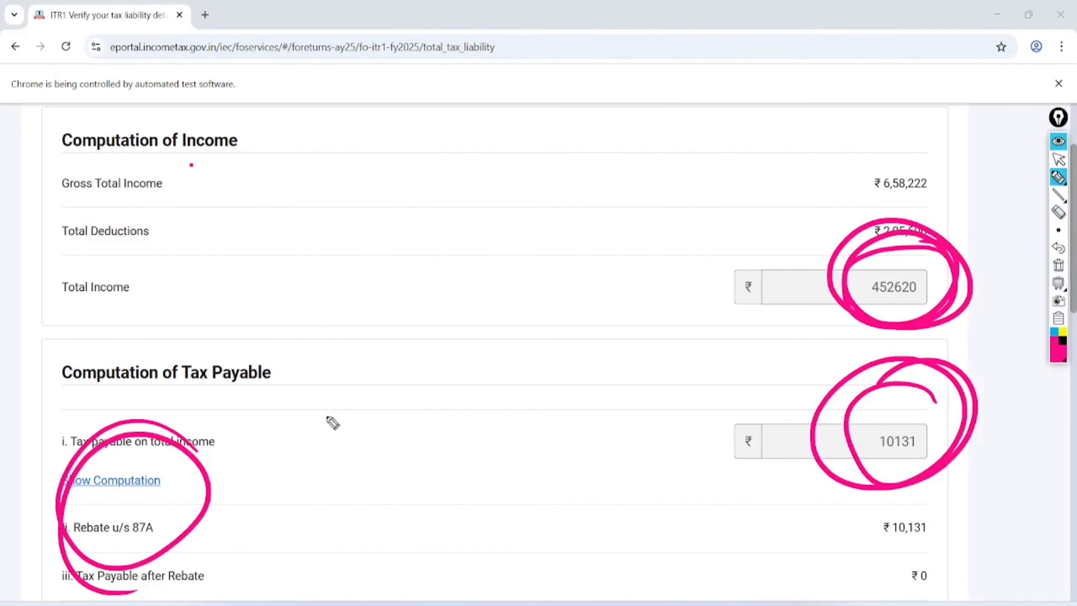
left_click_drag(330, 395, 354, 481)
left_click_drag(365, 397, 455, 397)
mouse_move(430, 321)
left_mouse_down()
mouse_move(446, 400)
mouse_move(466, 280)
mouse_move(541, 308)
mouse_move(530, 248)
left_mouse_up()
left_click_drag(392, 483, 592, 318)
left_click_drag(407, 501, 615, 341)
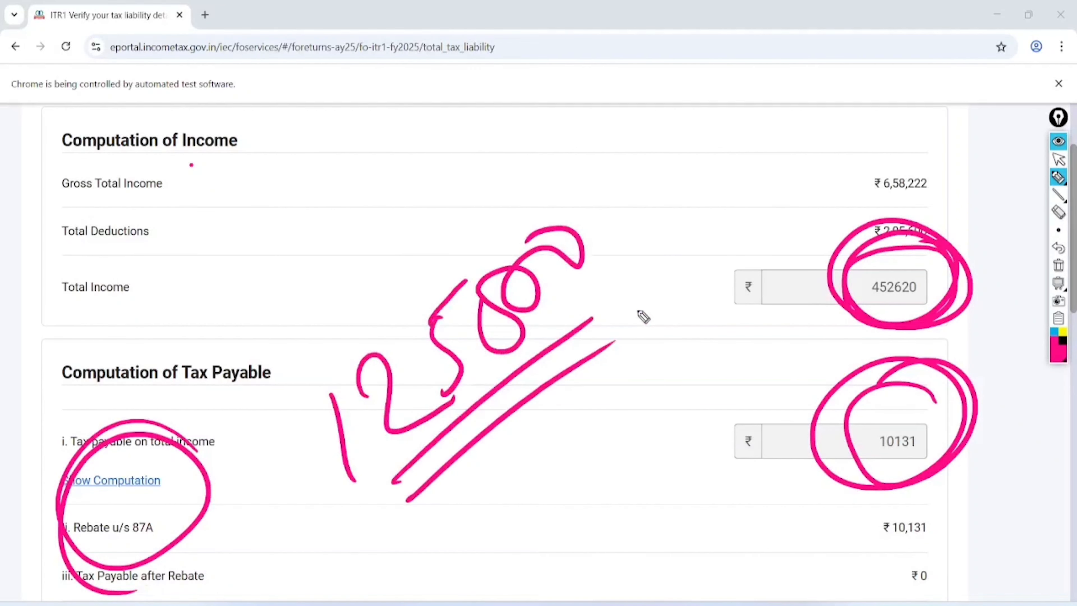
left_click(1059, 159)
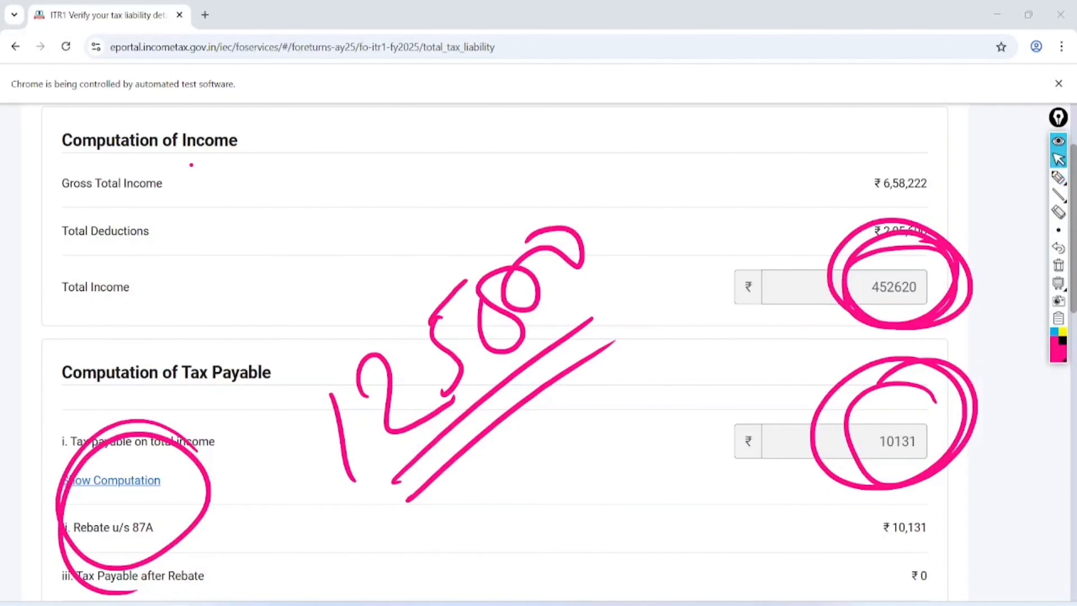
left_click(1058, 265)
- Circle the ₹0 tax, fee and interest totals and confirm the tax liability
scroll(1059, 266, "down", 15)
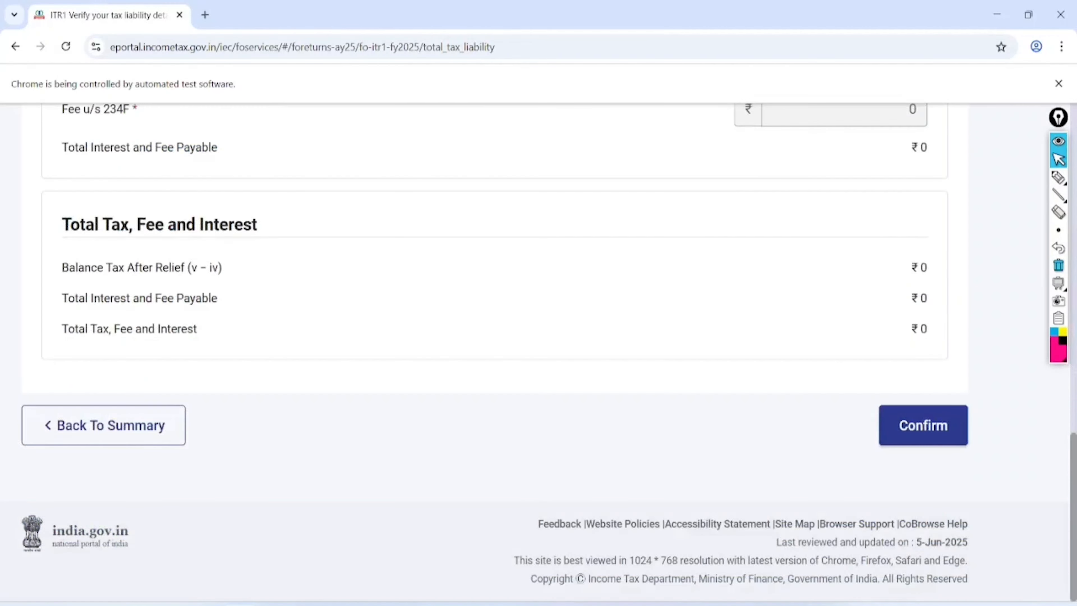
left_click(1059, 178)
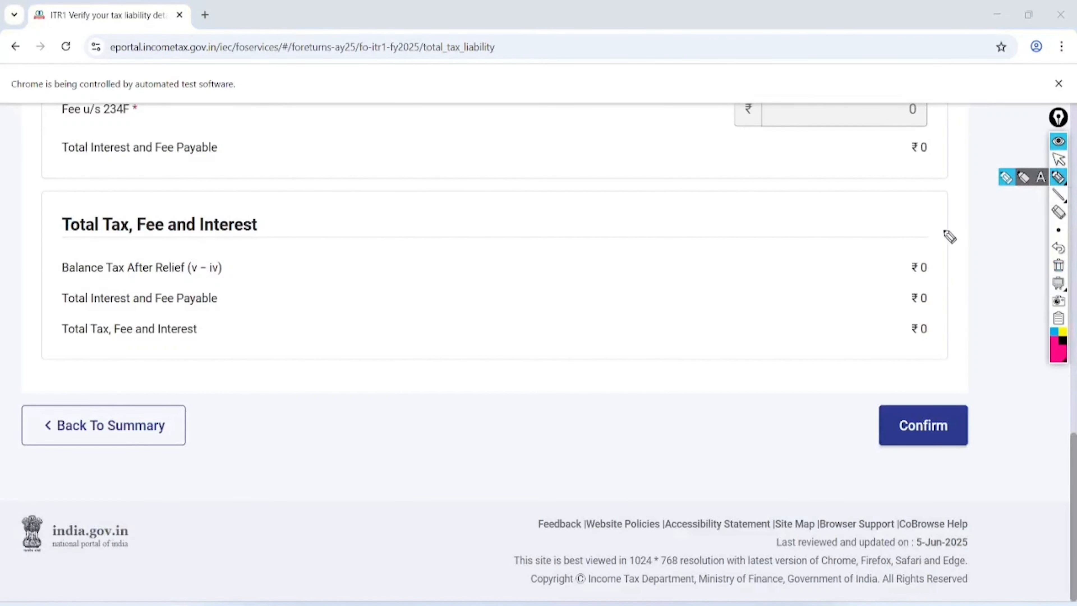
mouse_move(950, 236)
left_mouse_down()
mouse_move(943, 373)
mouse_move(880, 340)
mouse_move(947, 204)
left_mouse_up()
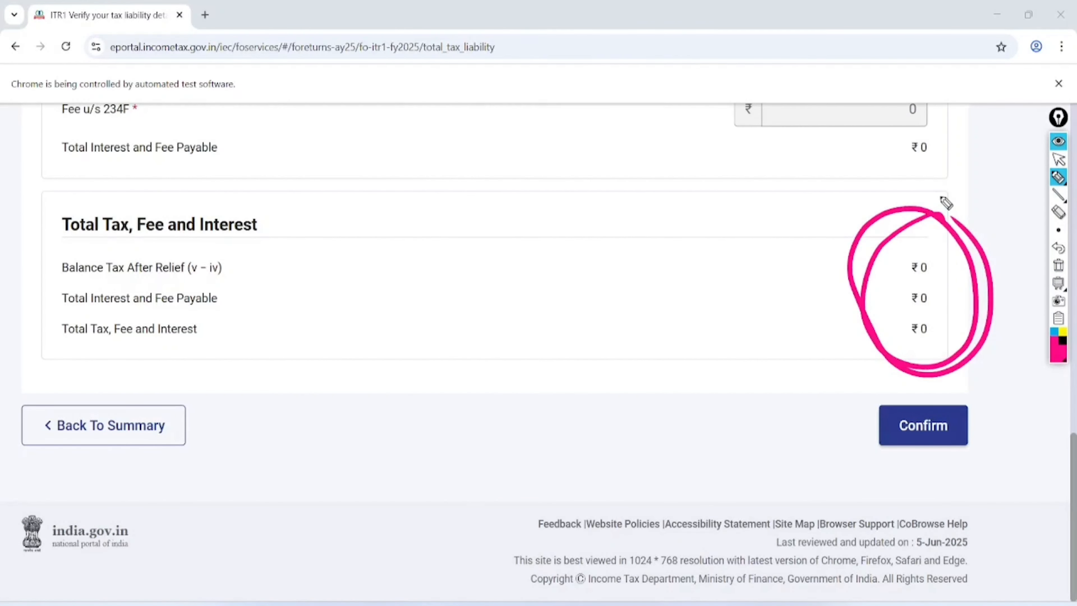
left_click(1059, 159)
left_click(1059, 265)
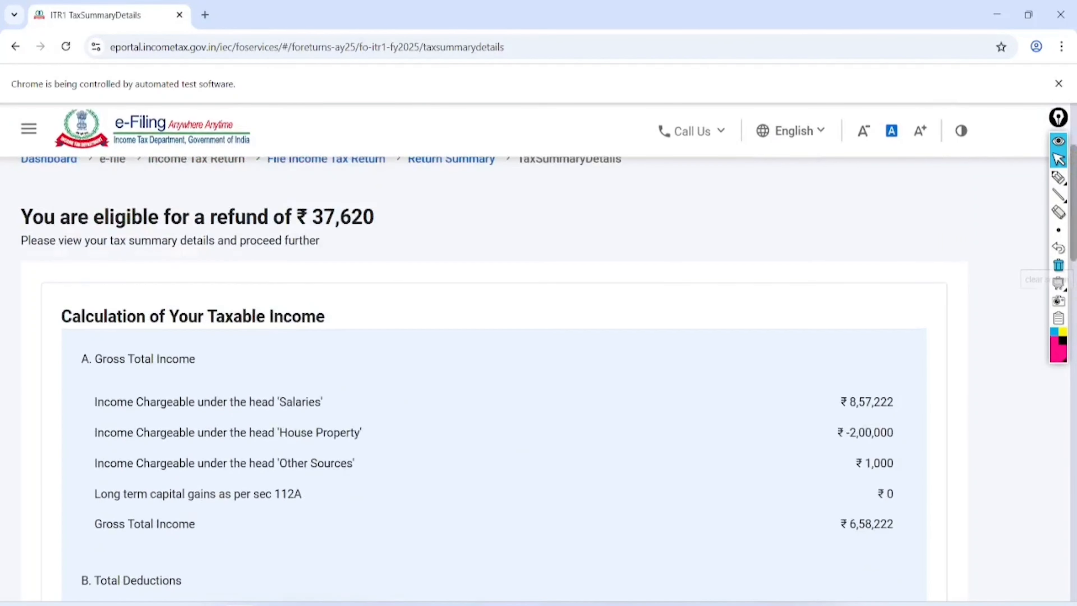
- Circle the ₹37,620 refund heading on the Tax Summary, then clear the annotation
scroll(539, 354, "down", 5)
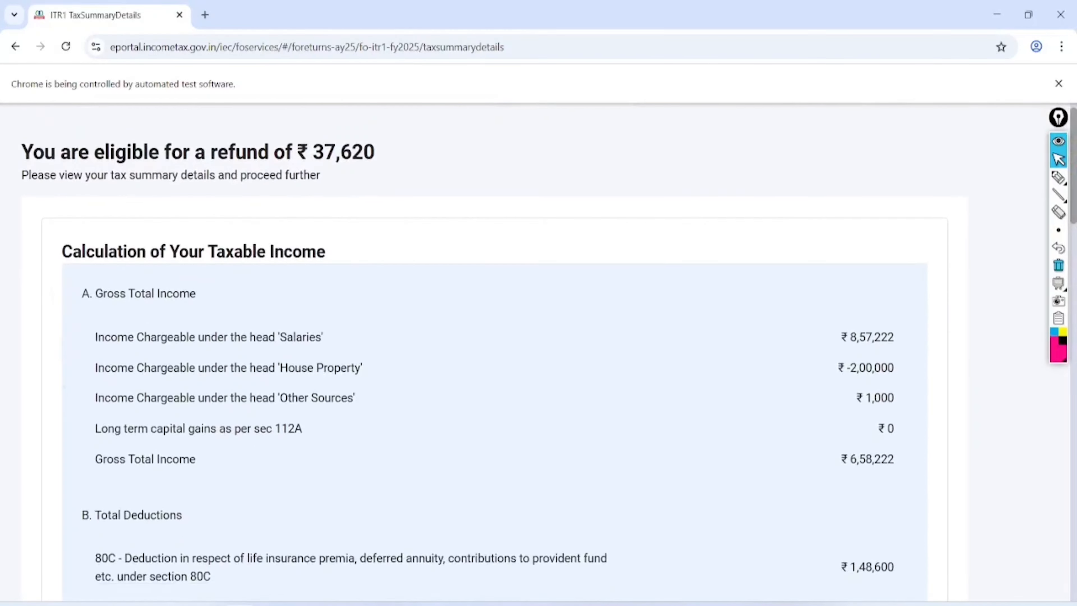
scroll(538, 354, "up", 6)
left_click(1059, 178)
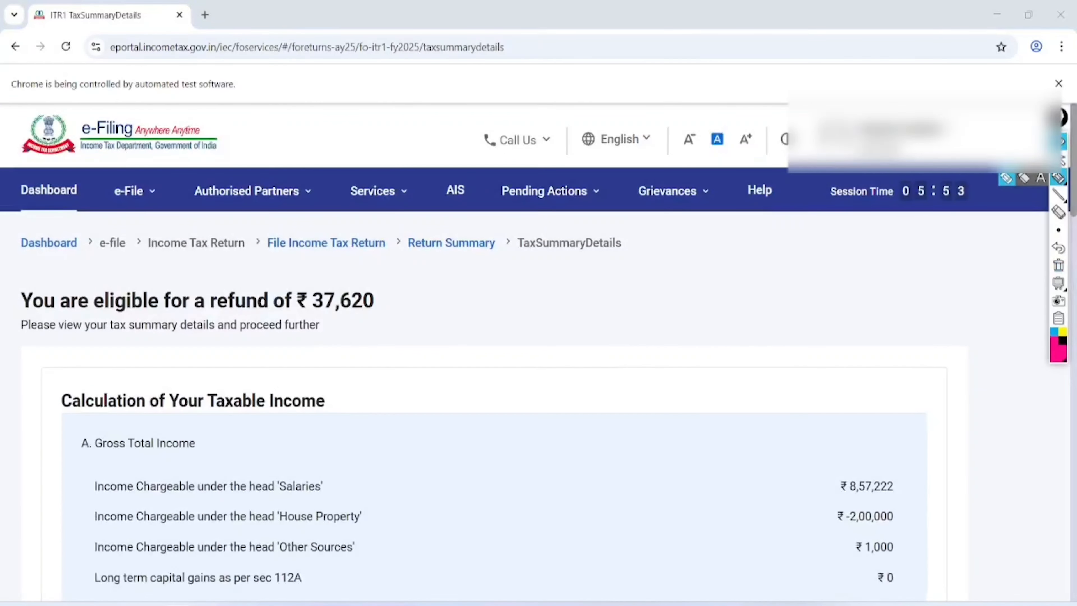
mouse_move(57, 232)
left_mouse_down()
mouse_move(37, 245)
mouse_move(100, 339)
mouse_move(432, 310)
mouse_move(22, 258)
mouse_move(19, 275)
left_mouse_up()
left_click_drag(403, 289, 612, 246)
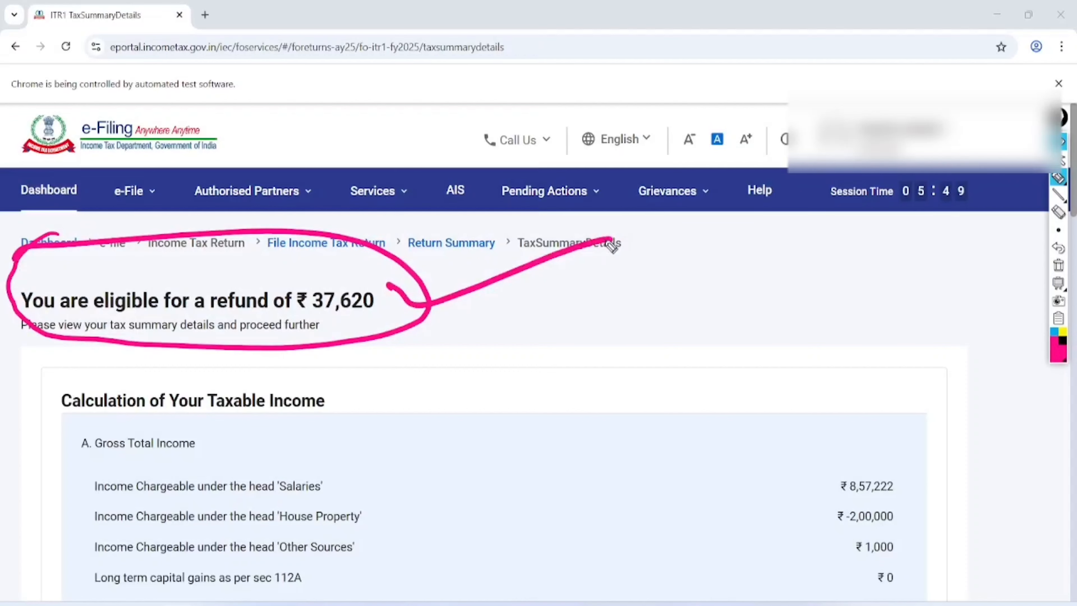
left_click(1059, 159)
left_click(1059, 265)
- Move on to the Preview And Submit Your Return step
scroll(990, 335, "down", 10)
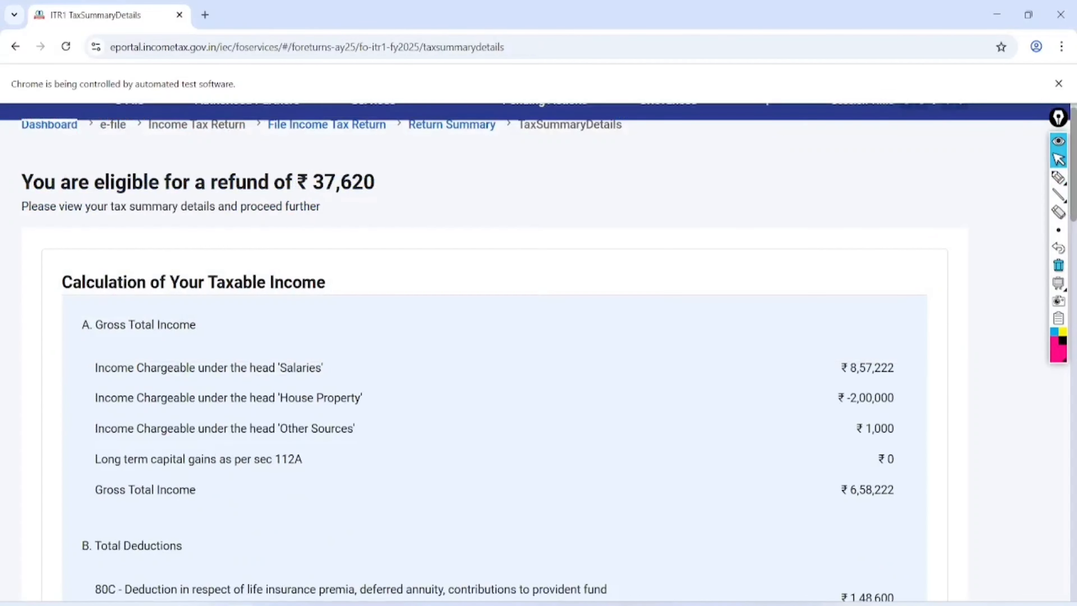
scroll(990, 336, "down", 20)
left_click(837, 424)
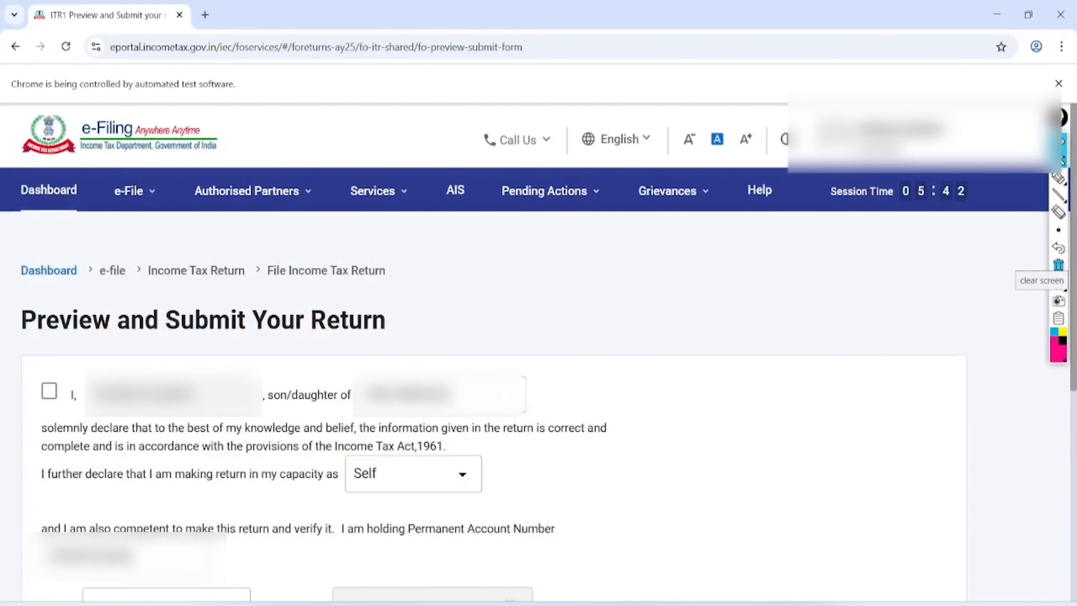
- Accept the declaration with place 'JAIPOUR' and send the return for validation
left_click(49, 391)
scroll(509, 339, "down", 5)
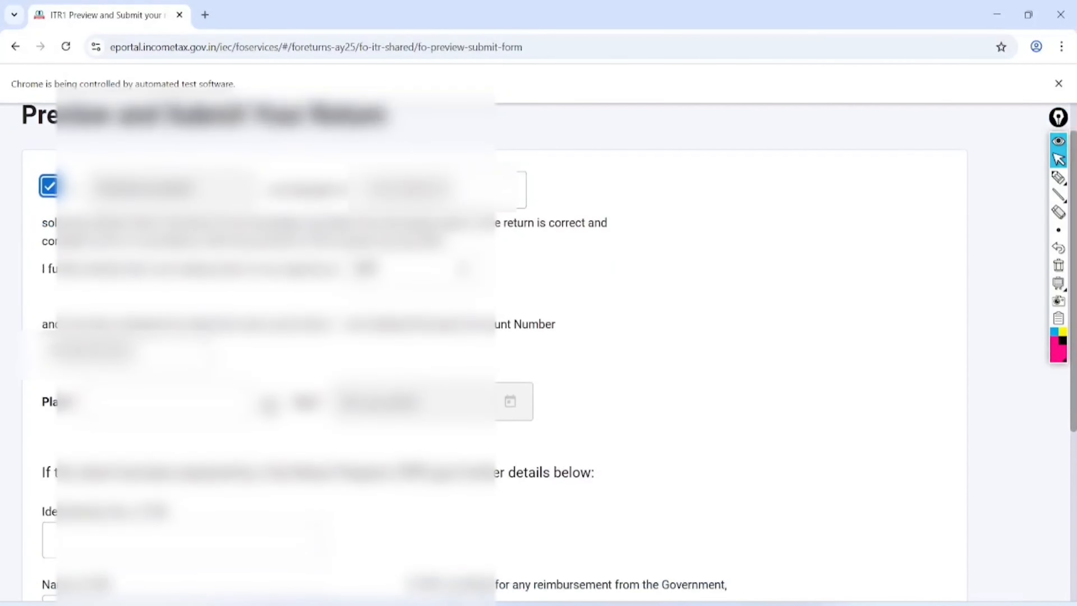
left_click(137, 405)
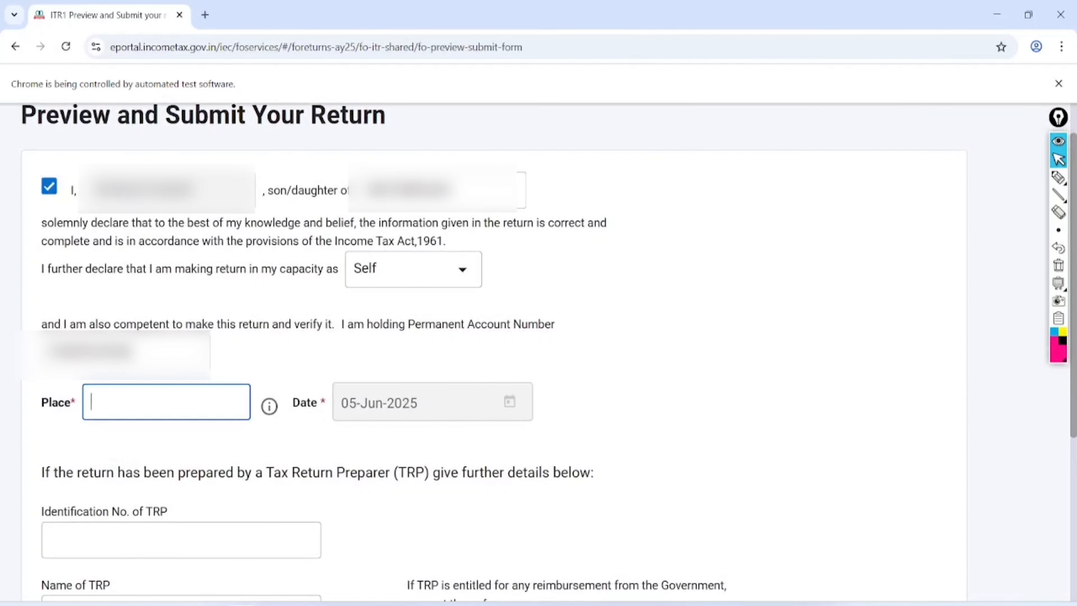
type("JAIPOUR")
scroll(509, 340, "down", 5)
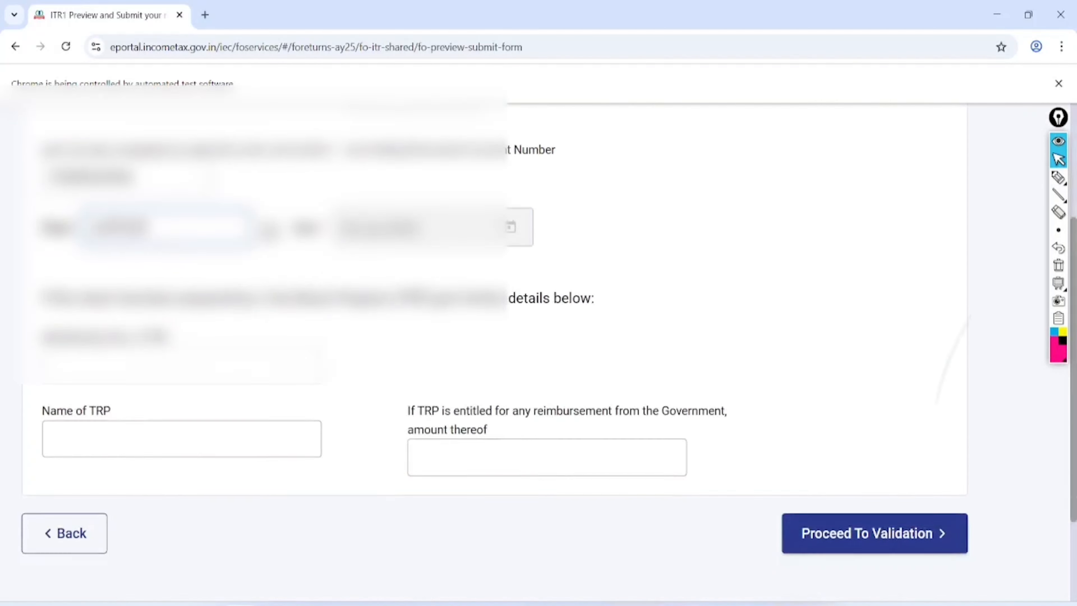
left_click(874, 483)
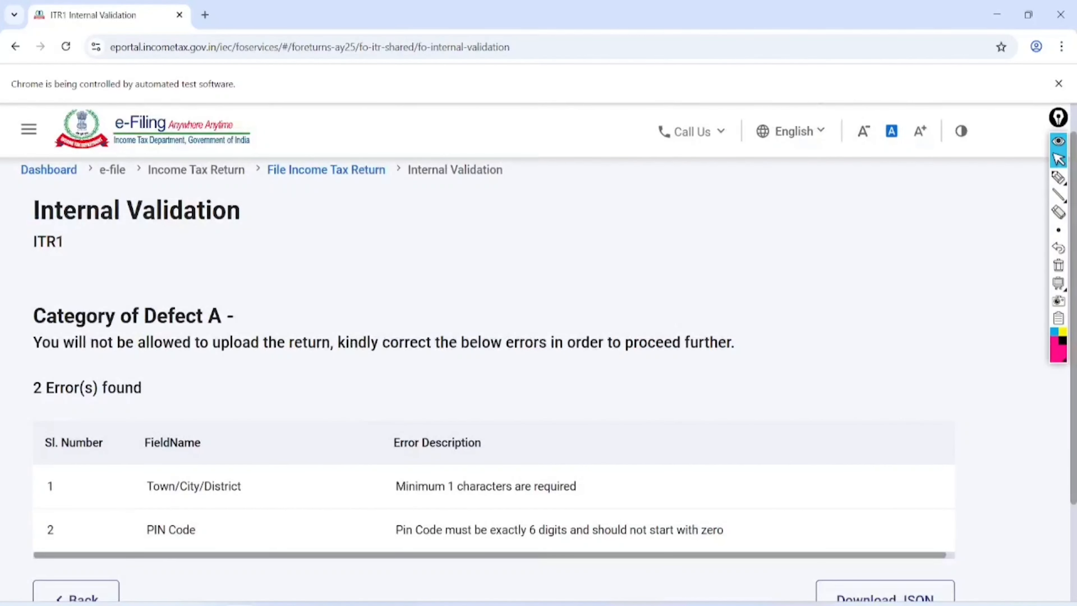
- Fix the Town and PIN Code contact errors and circle the Validation successful message
scroll(539, 355, "down", 2)
left_click(486, 394)
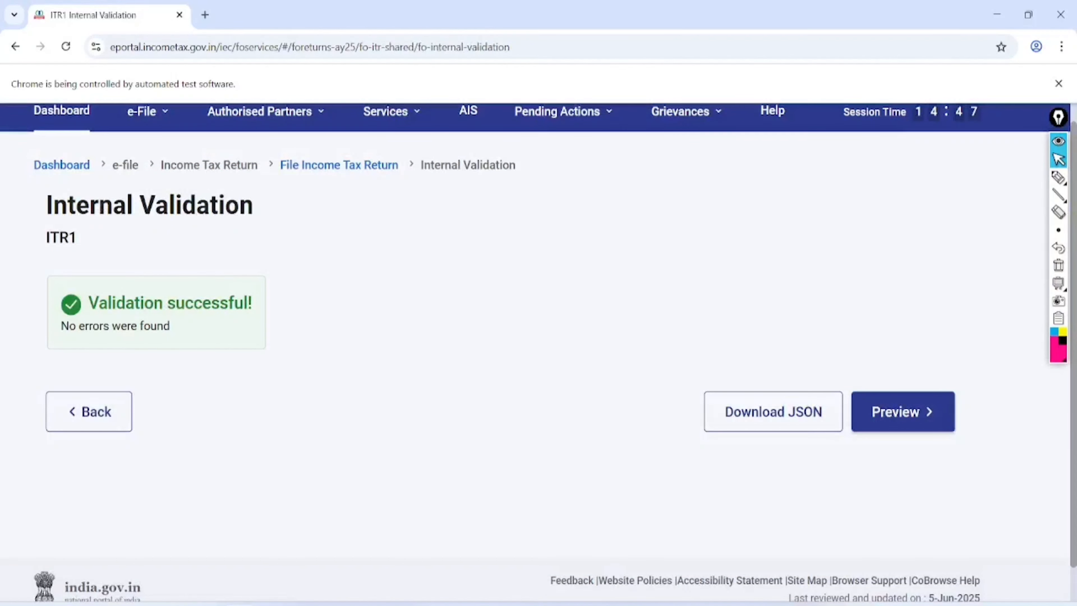
left_click(1058, 177)
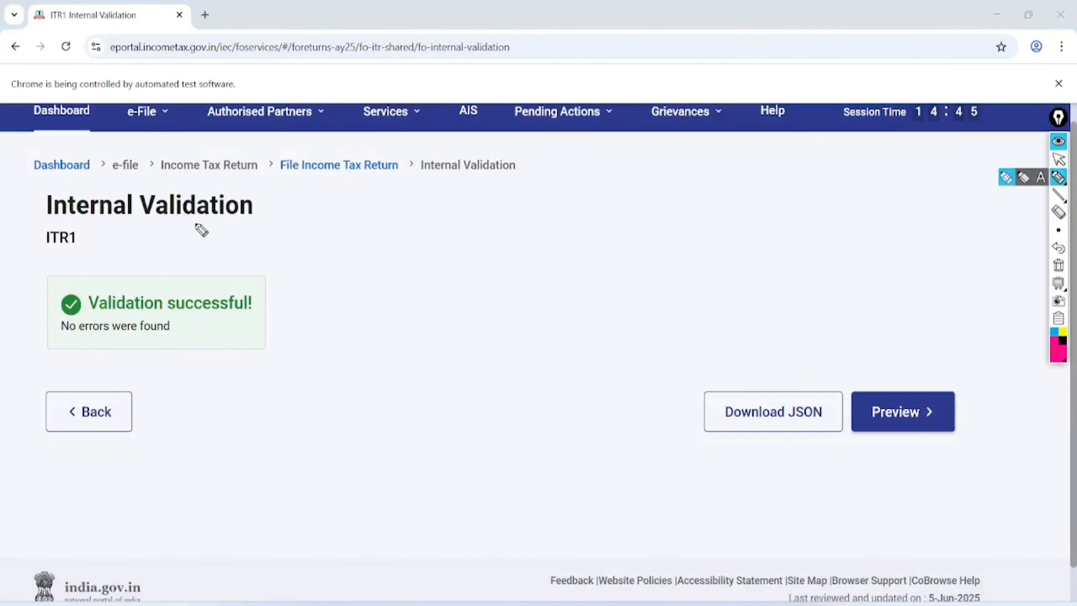
mouse_move(202, 229)
left_mouse_down()
mouse_move(265, 380)
mouse_move(89, 326)
left_mouse_up()
left_click_drag(951, 329, 882, 339)
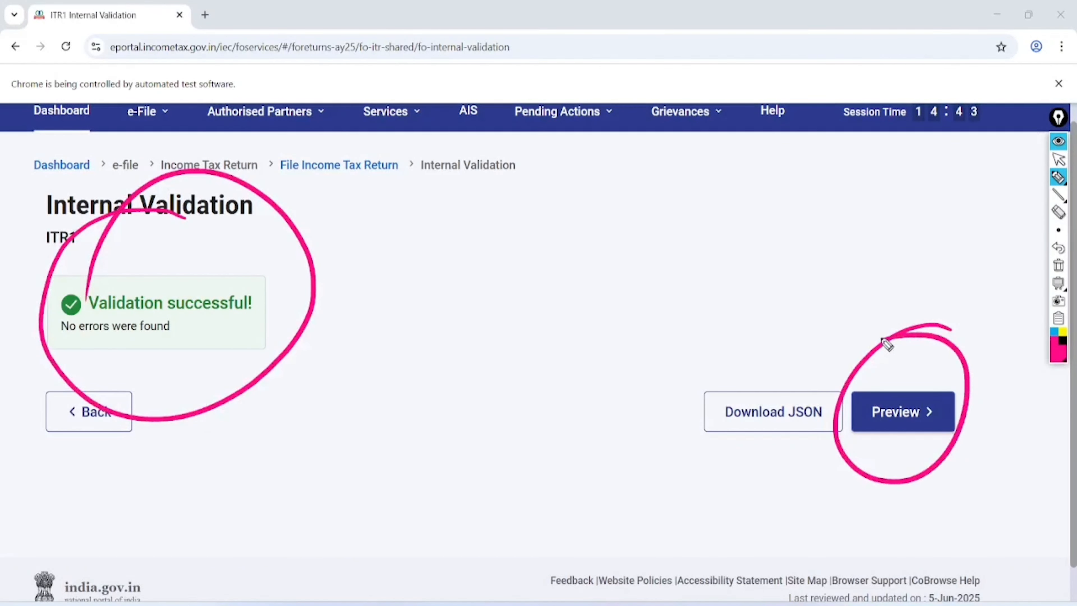
left_click(1058, 160)
- Bring up the ITR-1 PDF preview and mark the Proceed To Validation step
left_click(1059, 265)
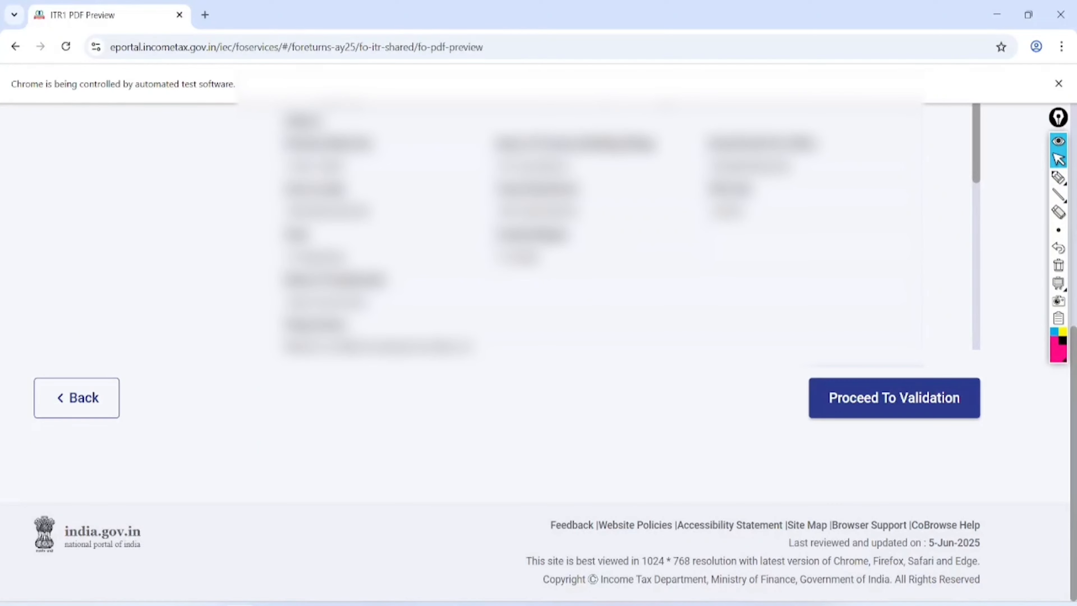
left_click(1058, 177)
mouse_move(827, 340)
left_mouse_down()
mouse_move(971, 316)
mouse_move(797, 373)
mouse_move(910, 319)
left_mouse_up()
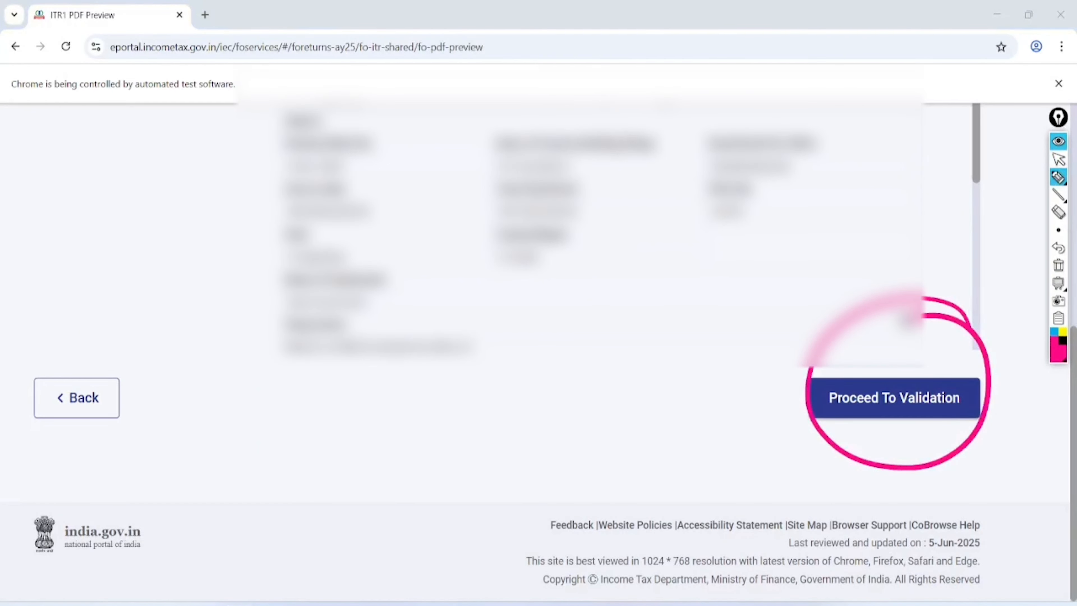
left_click(1060, 160)
left_click(1059, 265)
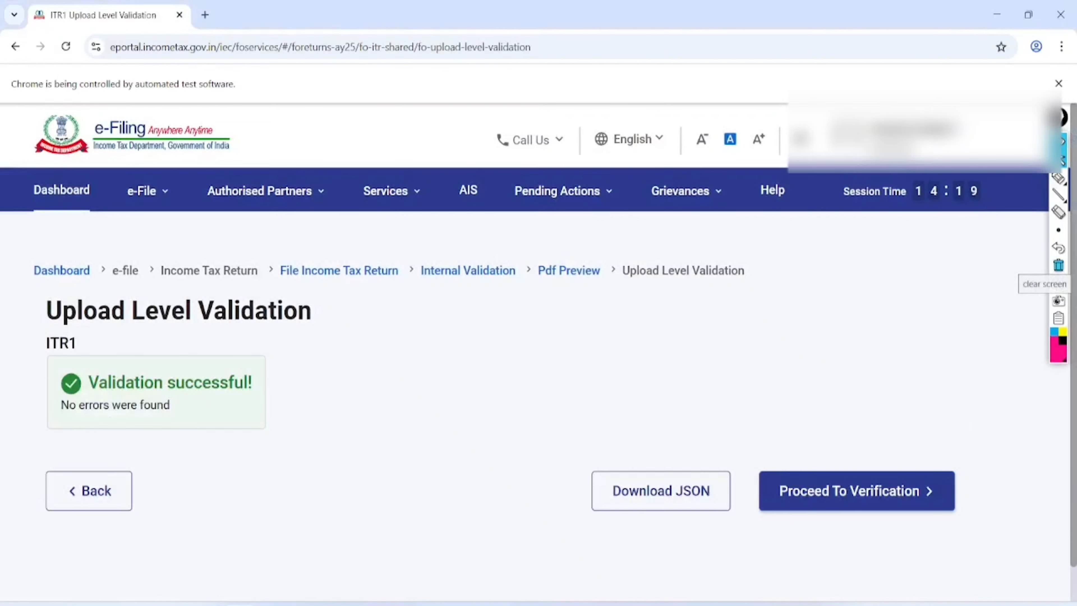
- Circle the successful upload-level validation result and mark the way to verification
left_click(1058, 178)
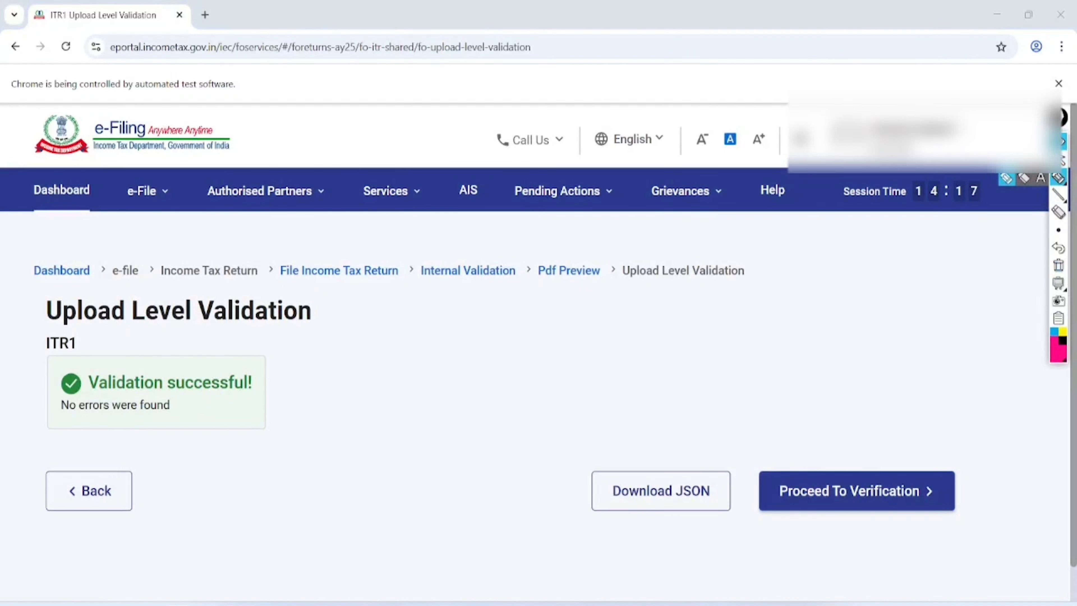
mouse_move(236, 229)
left_mouse_down()
mouse_move(72, 467)
mouse_move(121, 227)
left_mouse_up()
mouse_move(940, 414)
left_mouse_down()
mouse_move(968, 535)
mouse_move(844, 406)
left_mouse_up()
left_click(1059, 161)
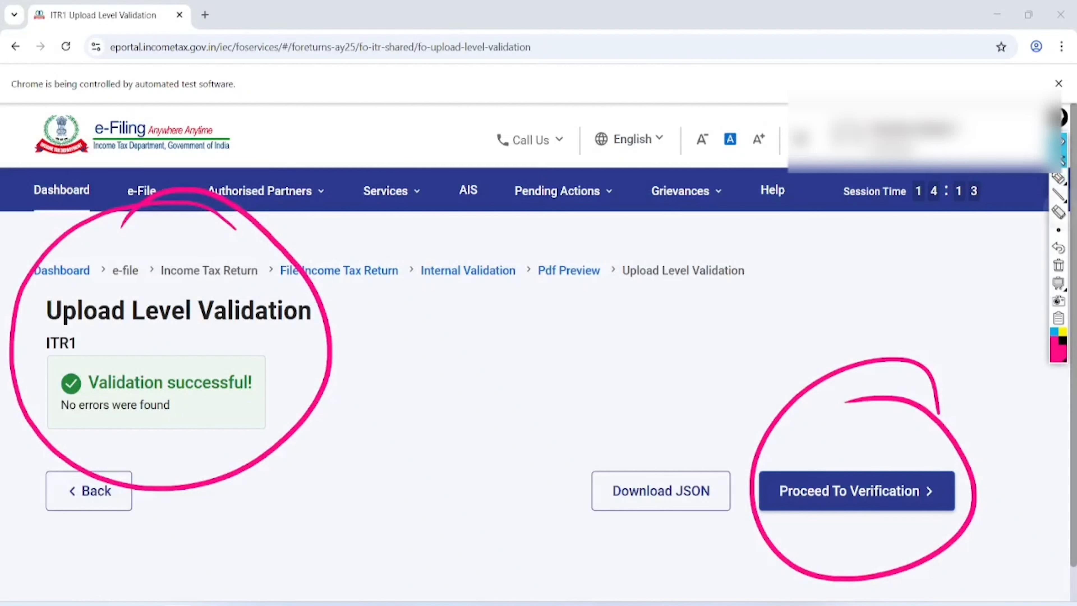
left_click(1059, 265)
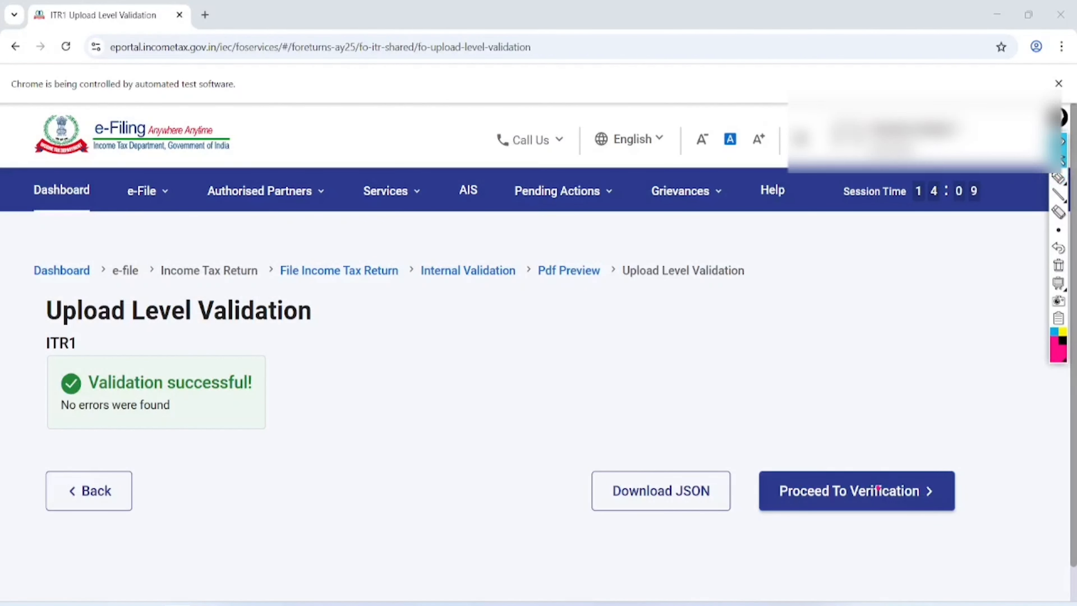
- Move on to verification and mark the E-Verify Now/Later options and 30-day ITR-V deadline
left_click(878, 489)
scroll(878, 488, "down", 5)
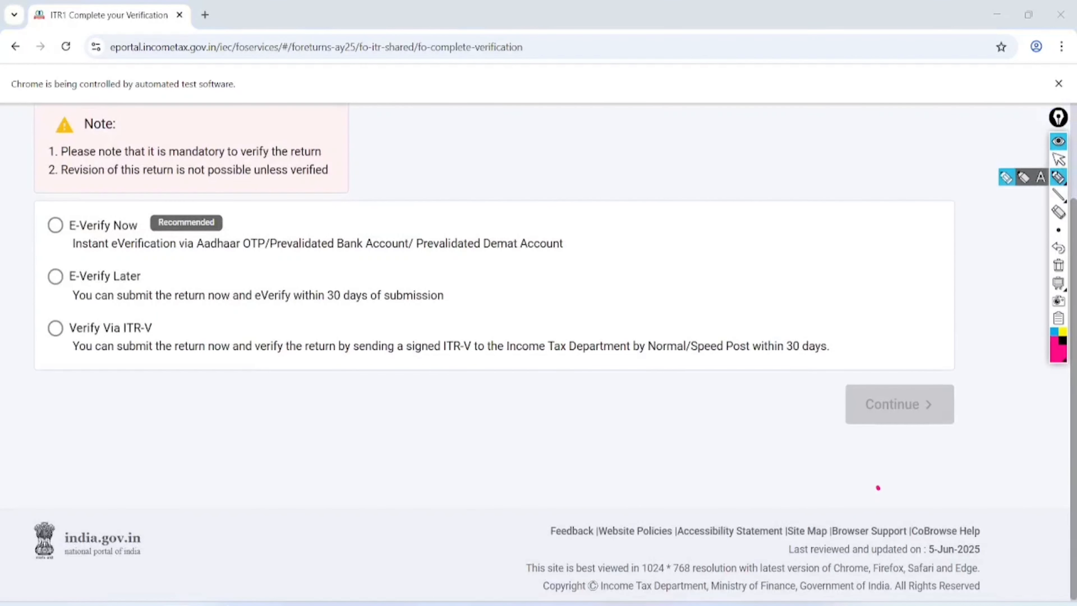
mouse_move(557, 227)
left_mouse_down()
mouse_move(623, 217)
mouse_move(694, 178)
left_mouse_up()
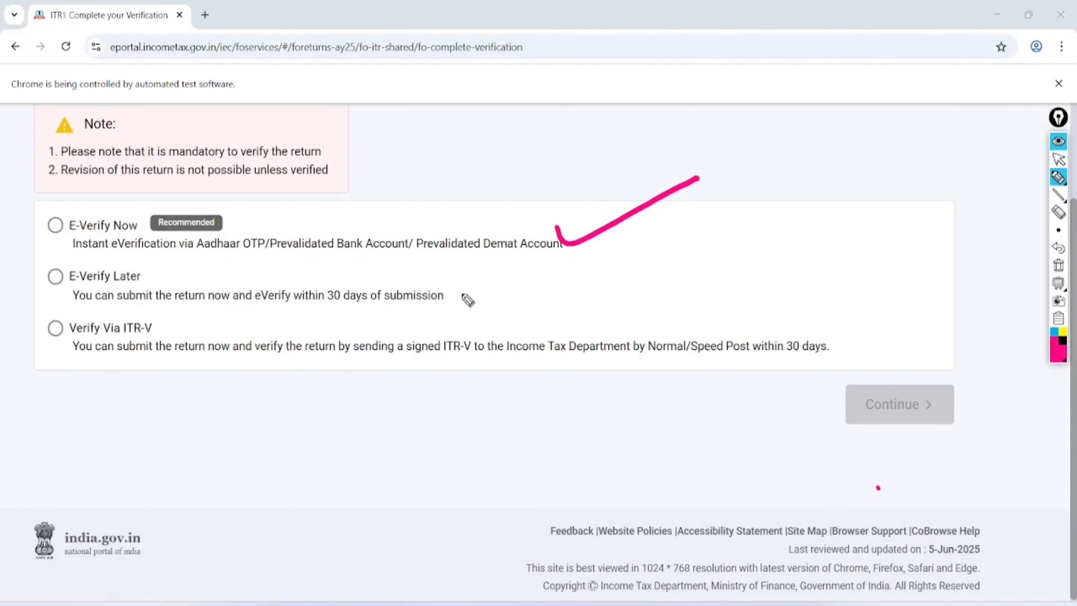
mouse_move(452, 286)
left_mouse_down()
mouse_move(474, 307)
mouse_move(573, 270)
left_mouse_up()
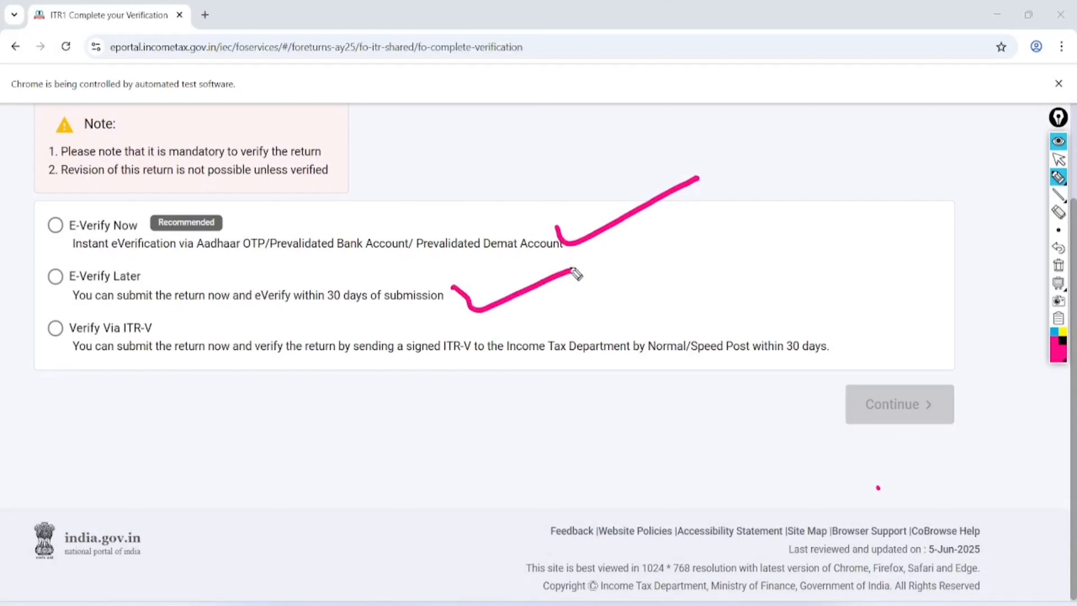
mouse_move(861, 314)
left_mouse_down()
mouse_move(815, 398)
mouse_move(818, 274)
left_mouse_up()
left_click_drag(512, 363, 627, 357)
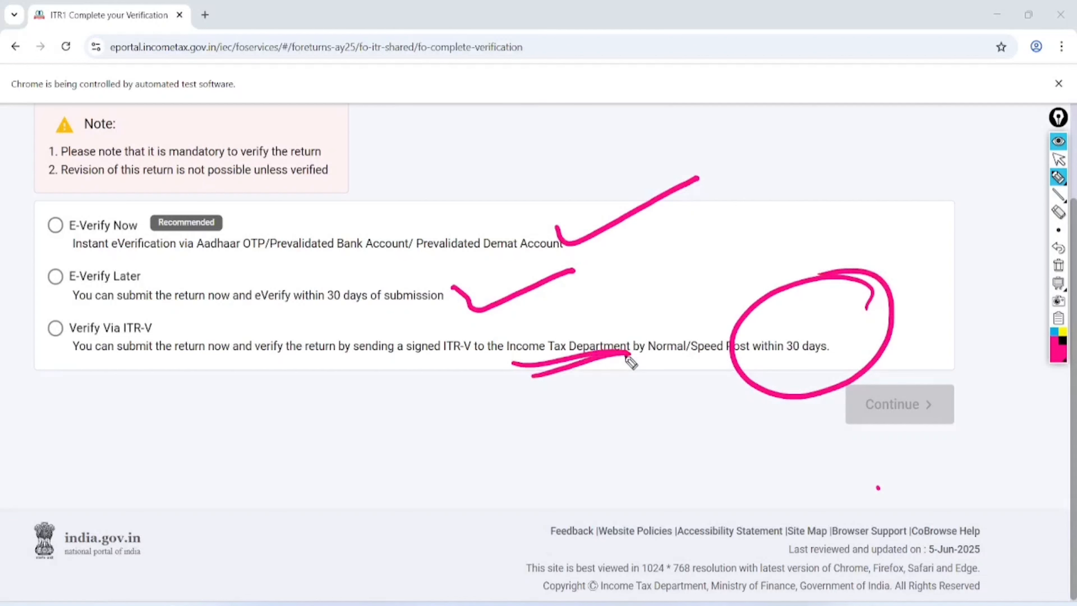
- Choose E-Verify Now and continue to the e-Verify page
left_click(1059, 159)
left_click(1058, 265)
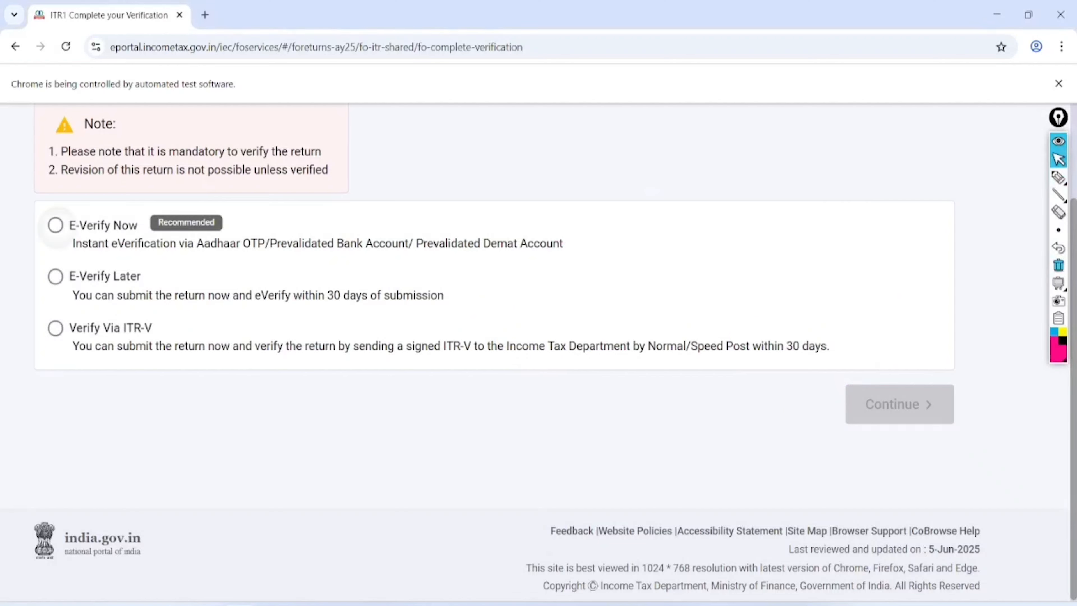
left_click(55, 226)
left_click(911, 406)
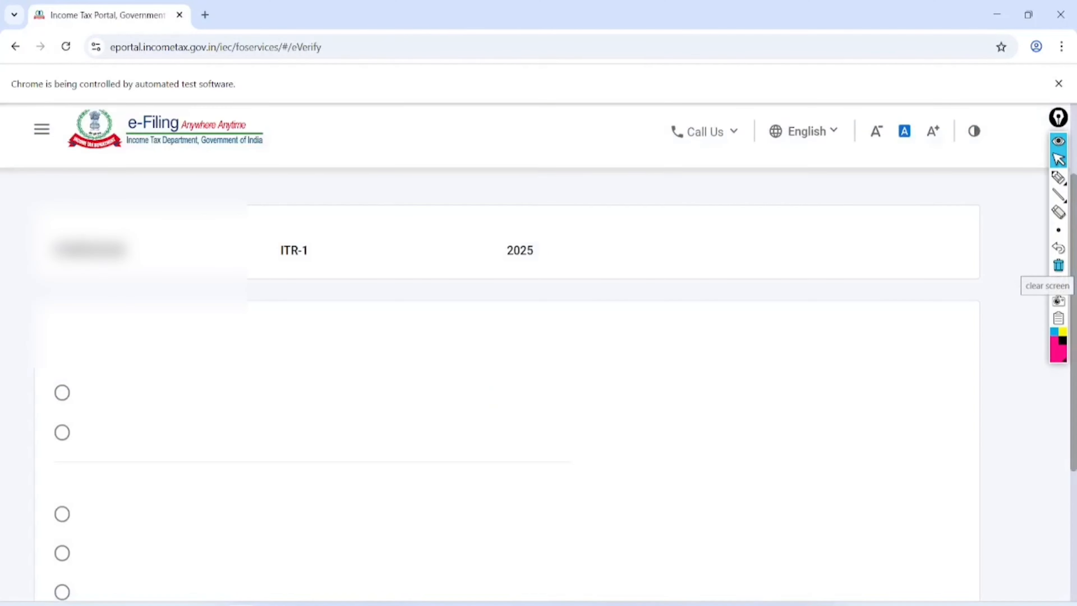
- Verify by Aadhaar OTP: give consent, generate the OTP and enter the received code
left_click(62, 473)
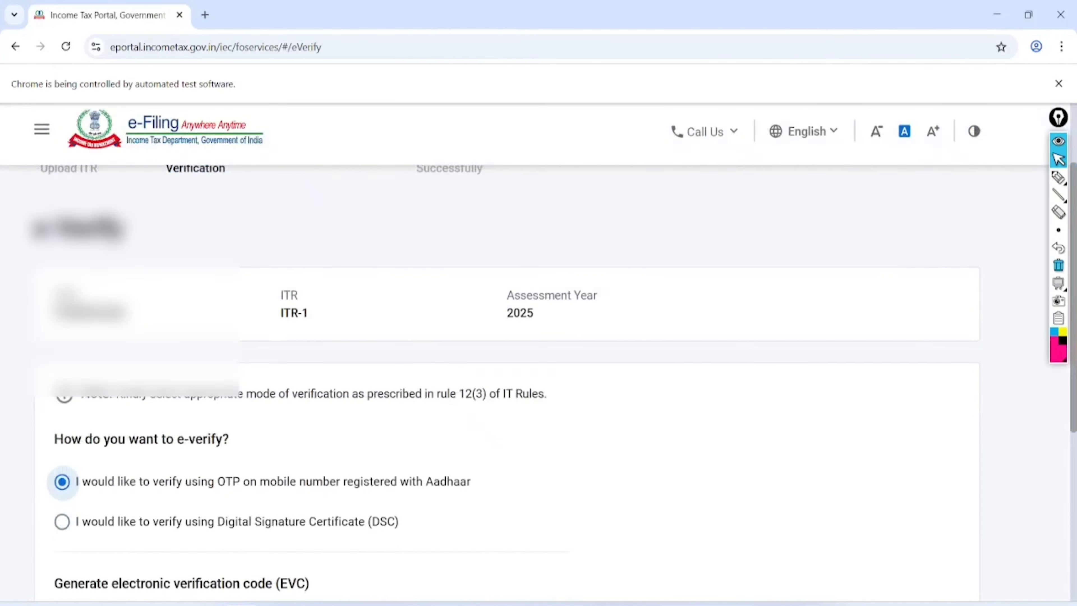
scroll(508, 352, "down", 5)
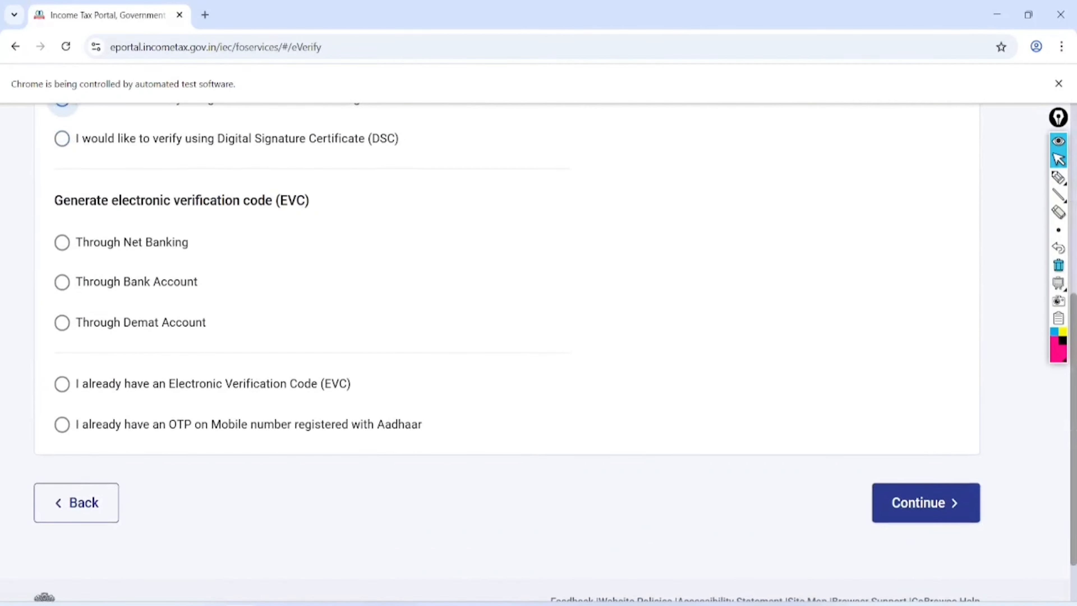
left_click(925, 503)
left_click(301, 345)
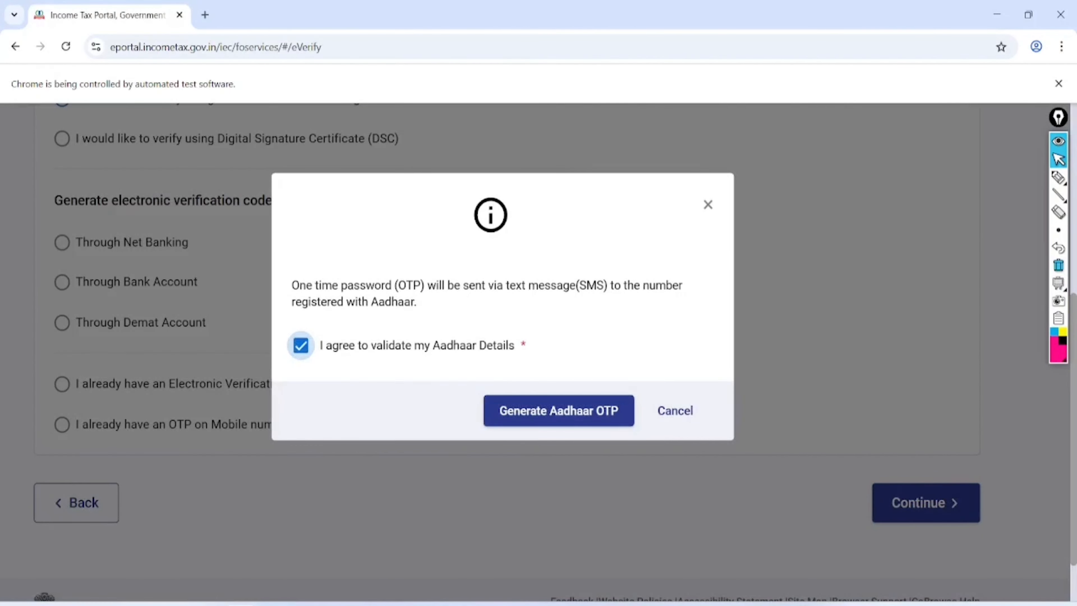
left_click(559, 411)
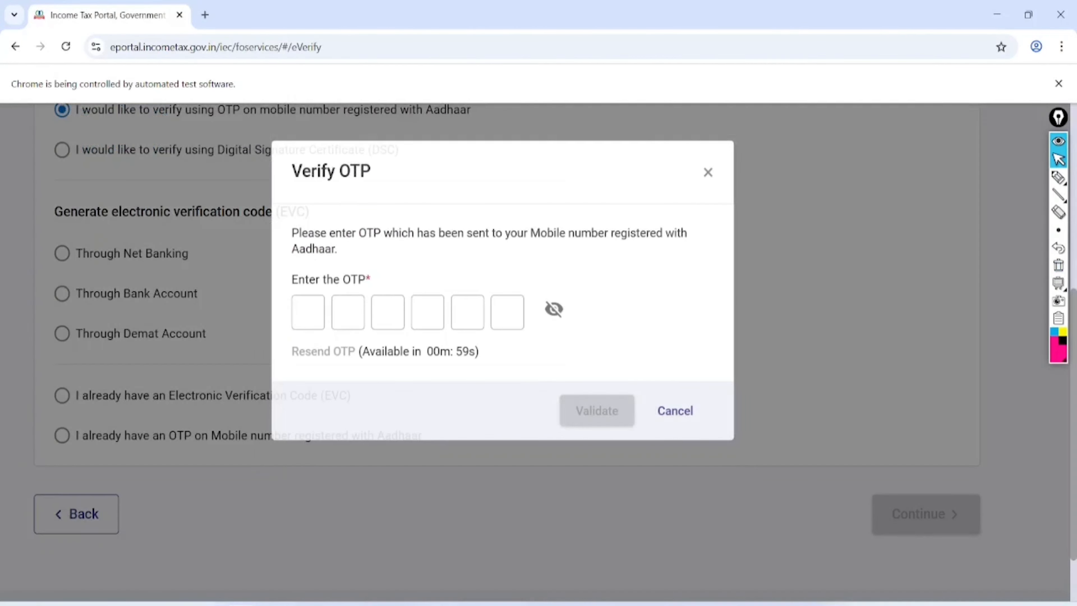
type("*****")
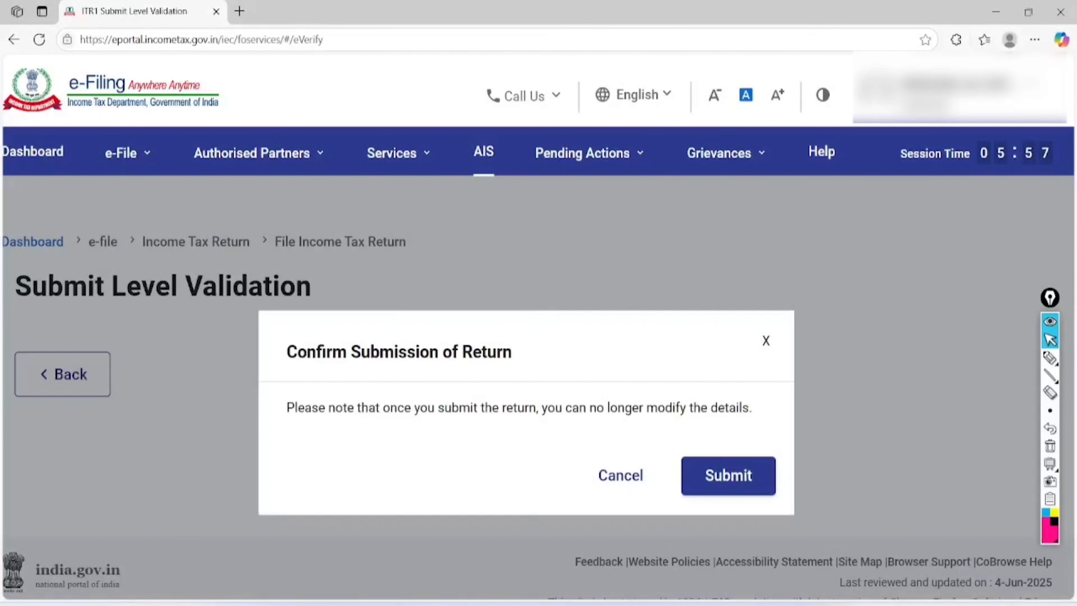
- Annotate the Confirm Submission of Return prompt, then submit the ITR-1 return
left_click(1050, 358)
mouse_move(527, 299)
left_mouse_down()
mouse_move(260, 337)
mouse_move(502, 373)
mouse_move(507, 309)
left_mouse_up()
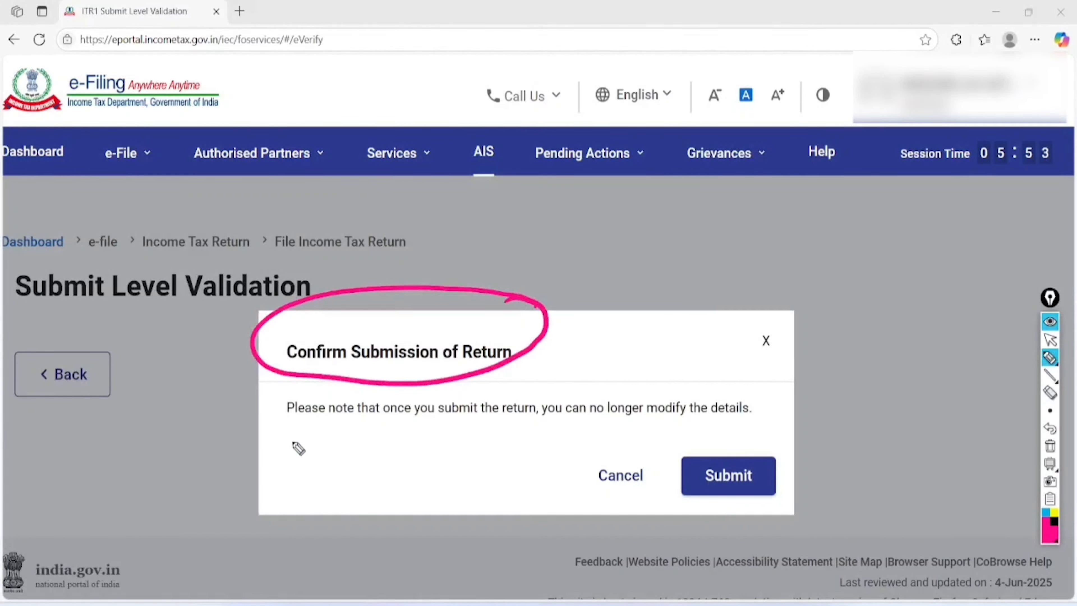
mouse_move(263, 424)
left_mouse_down()
mouse_move(682, 431)
mouse_move(704, 382)
mouse_move(261, 387)
mouse_move(268, 445)
left_mouse_up()
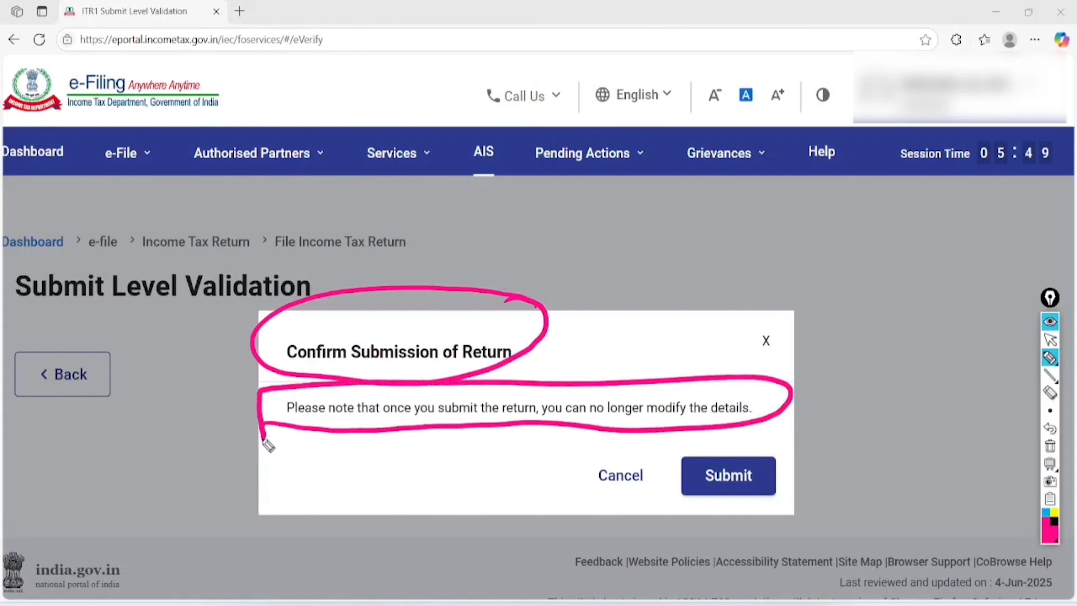
mouse_move(782, 440)
left_mouse_down()
mouse_move(794, 472)
mouse_move(777, 429)
left_mouse_up()
left_click(1050, 446)
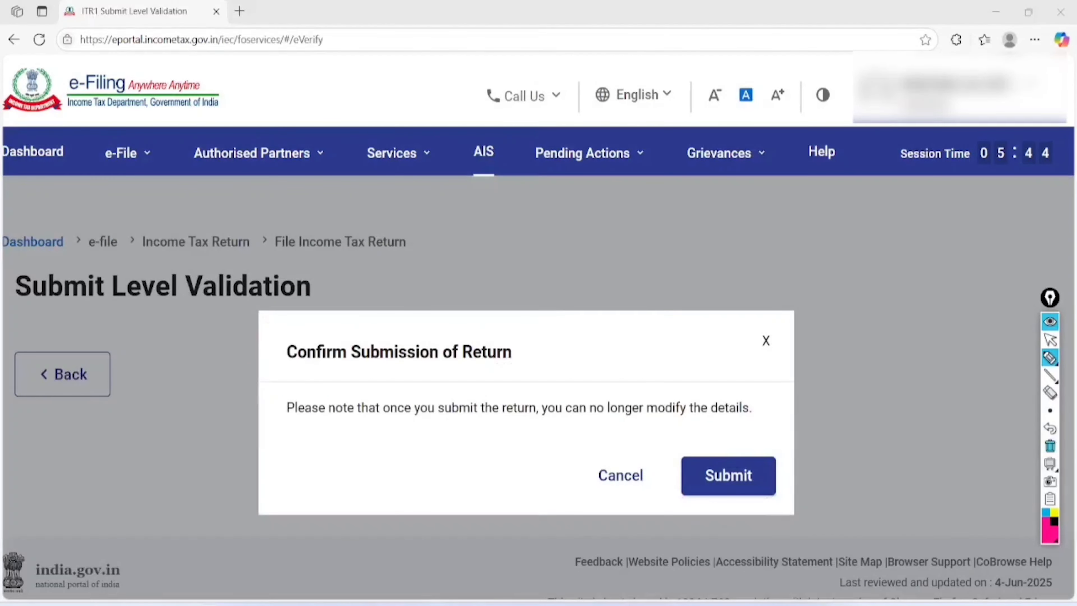
left_click(1050, 340)
left_click(729, 476)
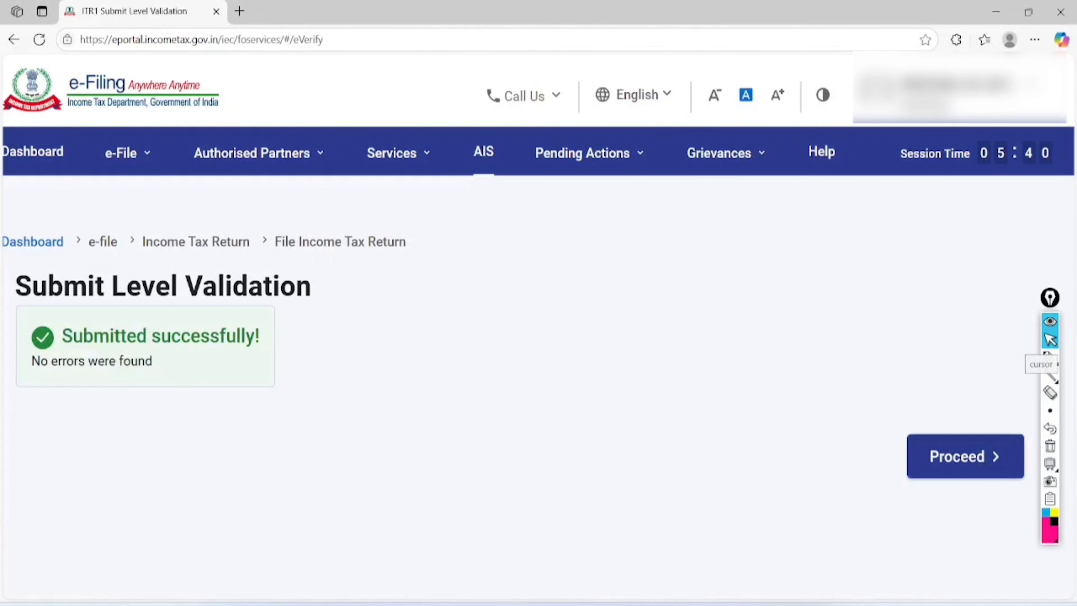
- Circle the 'Submitted successfully!' message and continue to the filed-and-verified confirmation
left_click(1051, 359)
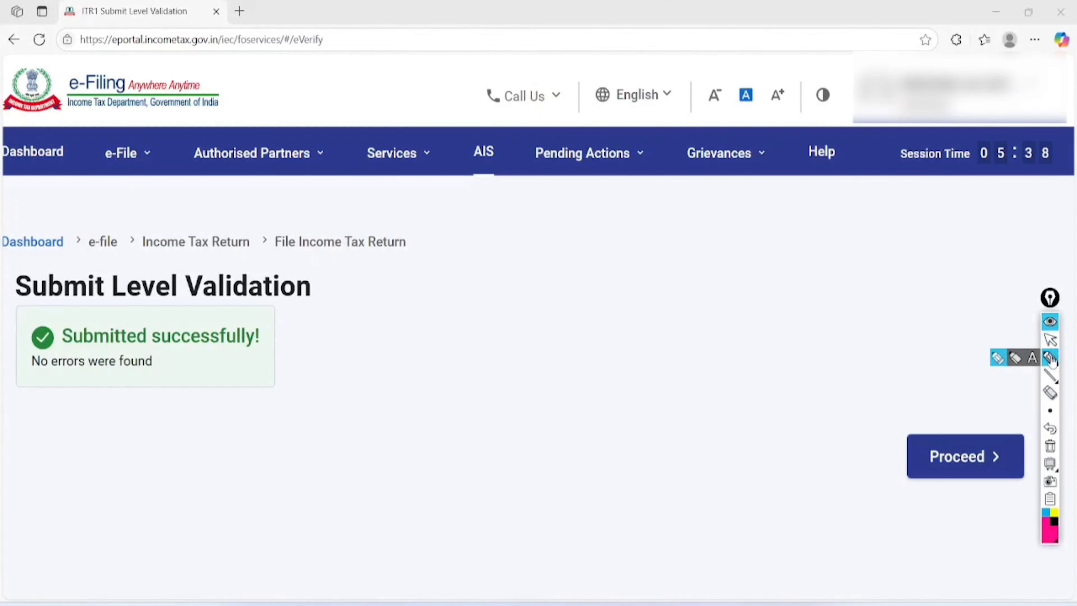
mouse_move(265, 312)
left_mouse_down()
mouse_move(266, 281)
mouse_move(16, 344)
mouse_move(319, 335)
mouse_move(146, 289)
left_mouse_up()
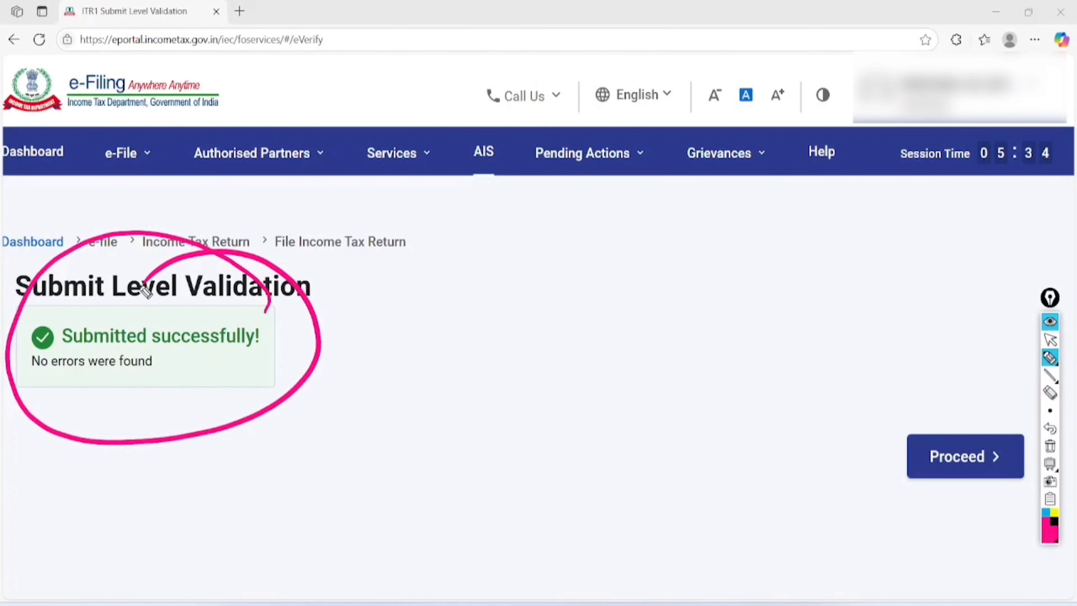
left_click(1050, 446)
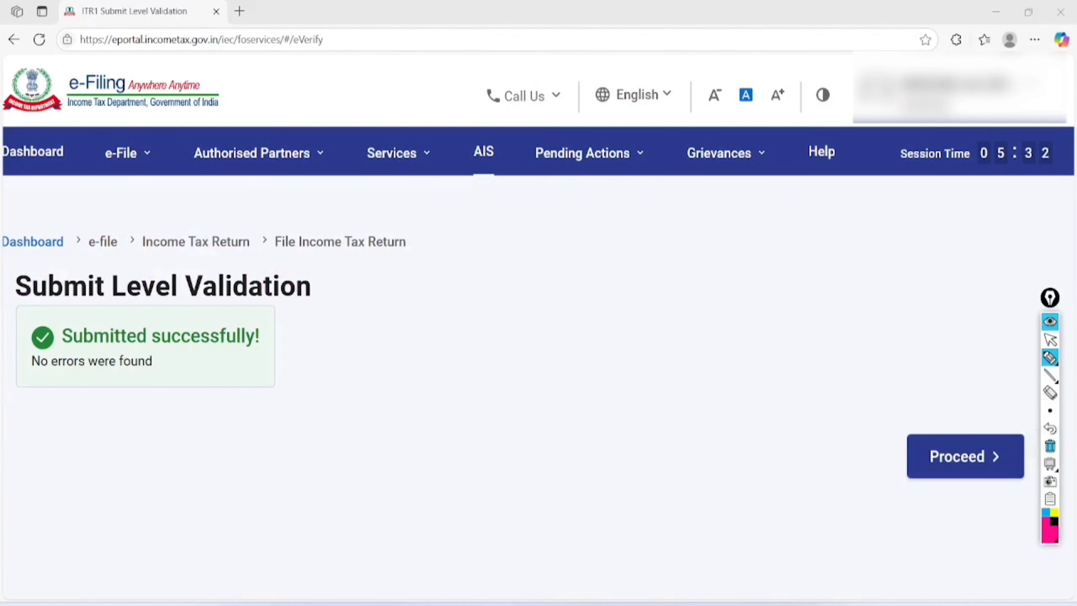
left_click(1050, 340)
left_click(965, 457)
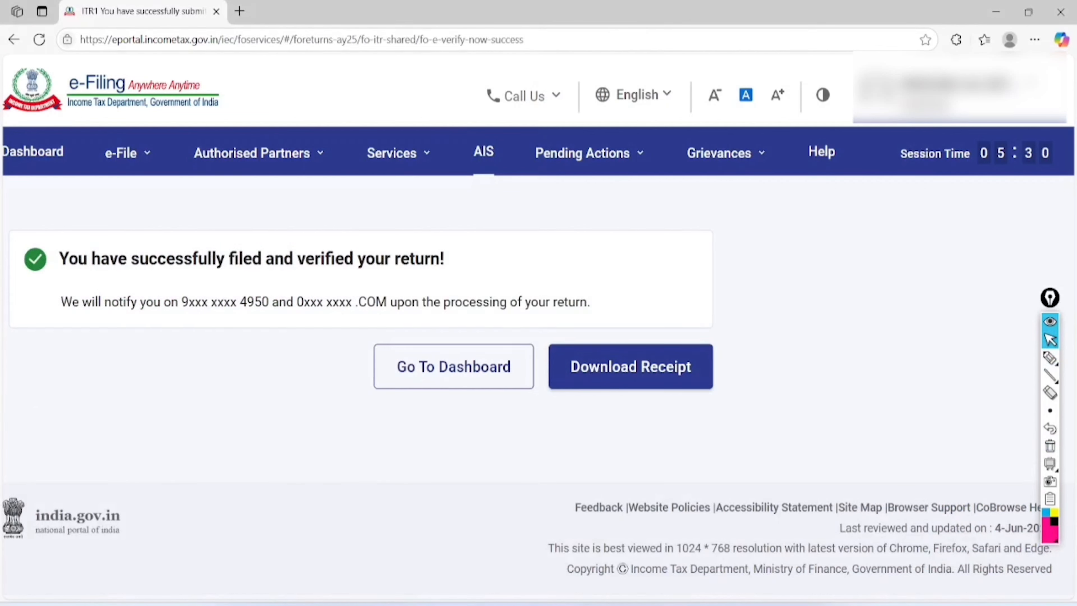
- With the pen, circle 'filed', 'verified', and the masked mobile number and e-mail on the confirmation
left_click(1048, 358)
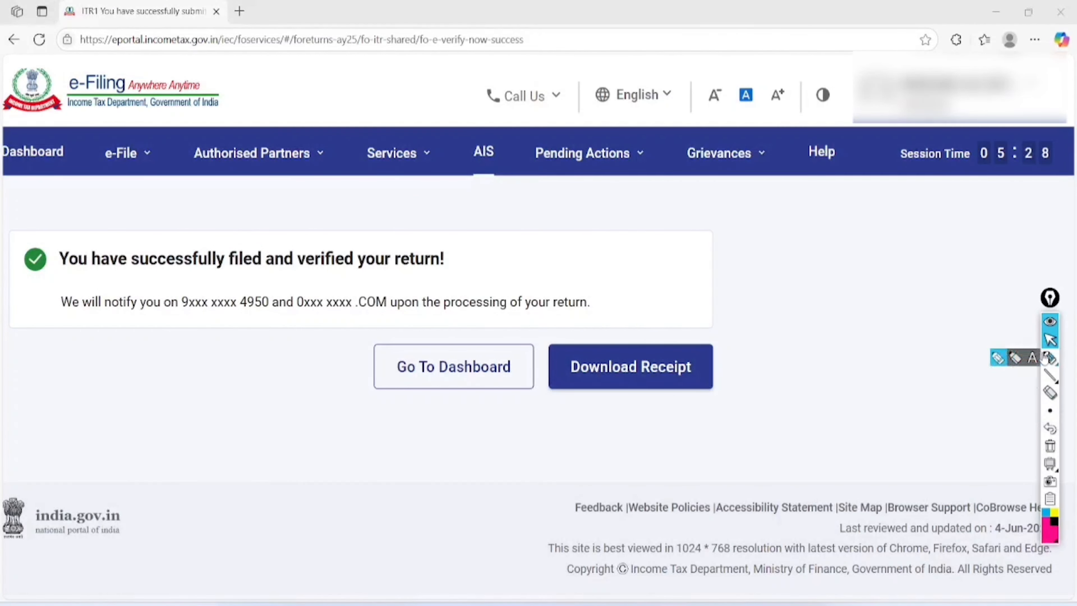
scroll(539, 331, "left", 1)
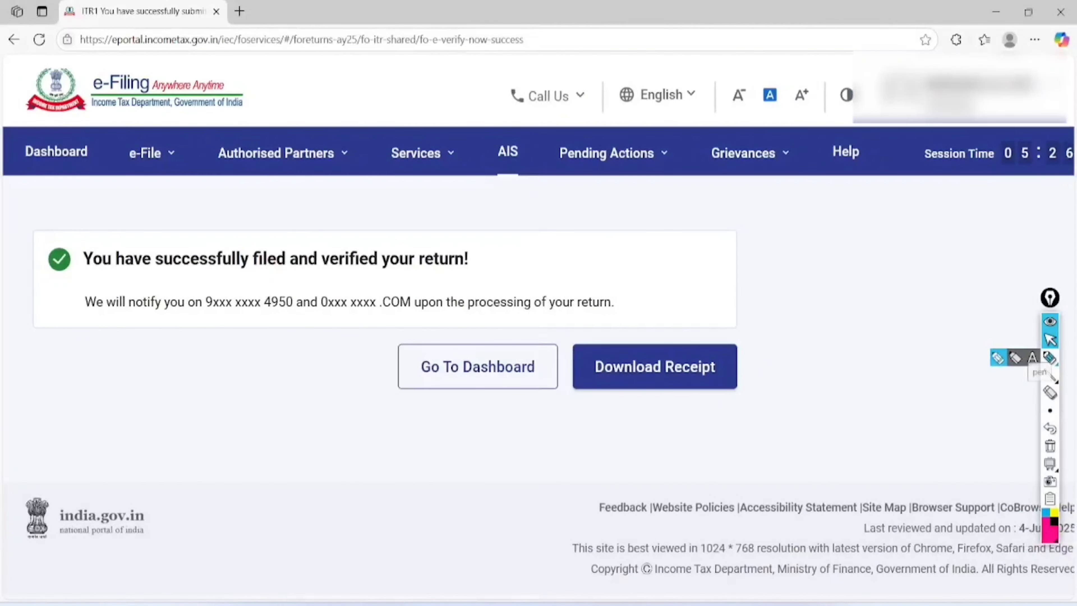
left_click(1050, 358)
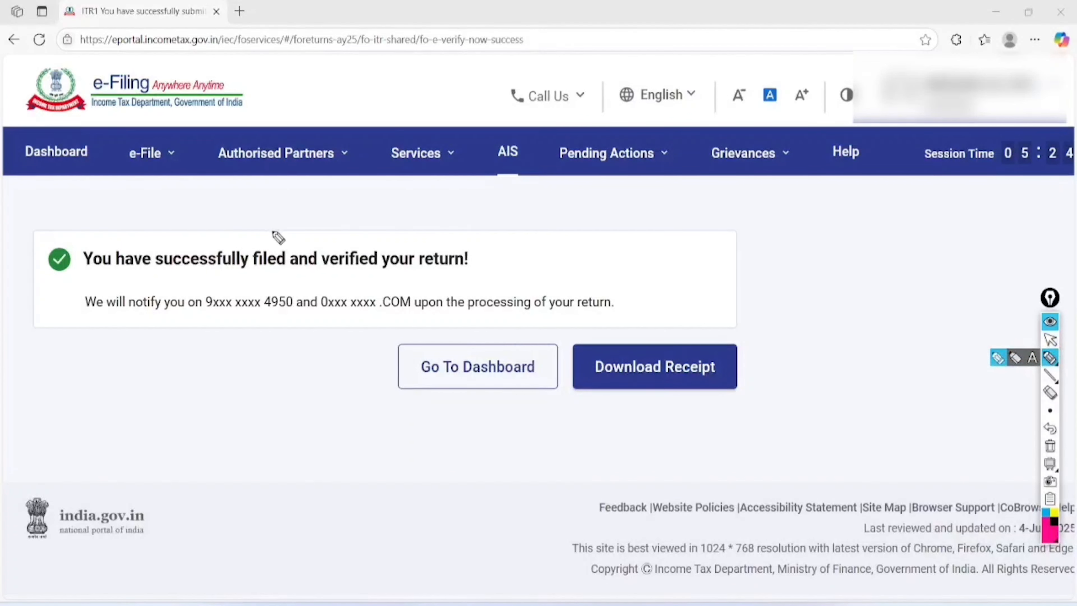
mouse_move(306, 216)
left_mouse_down()
mouse_move(265, 209)
mouse_move(312, 229)
mouse_move(265, 220)
left_mouse_up()
mouse_move(408, 207)
left_mouse_down()
mouse_move(419, 219)
mouse_move(322, 225)
mouse_move(352, 194)
left_mouse_up()
mouse_move(302, 283)
left_mouse_down()
mouse_move(202, 308)
mouse_move(263, 293)
mouse_move(269, 280)
left_mouse_up()
mouse_move(431, 285)
left_mouse_down()
mouse_move(425, 306)
mouse_move(355, 285)
left_mouse_up()
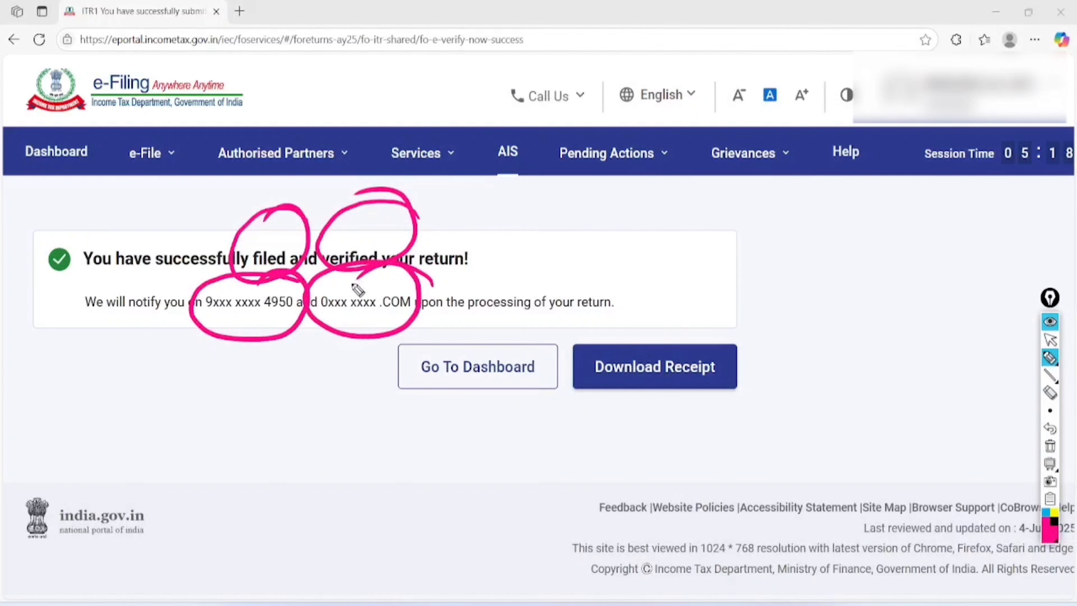
- Underline the processing note, mark 'We will notify you' and the dashboard and download options, then erase everything
left_click_drag(439, 321, 627, 309)
left_click_drag(464, 338, 645, 314)
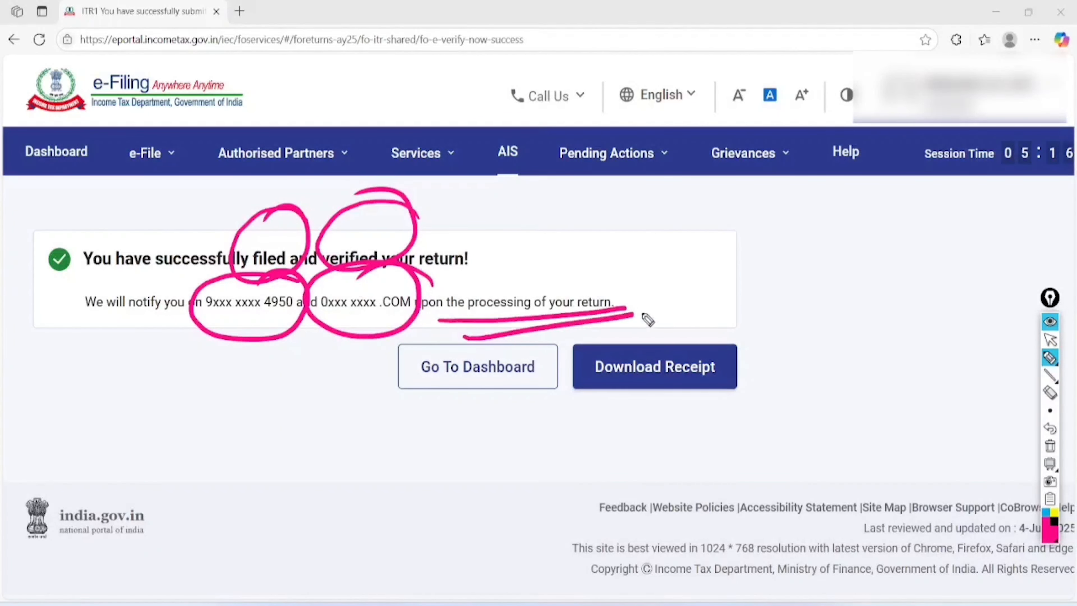
mouse_move(151, 262)
left_mouse_down()
mouse_move(84, 348)
mouse_move(122, 275)
left_mouse_up()
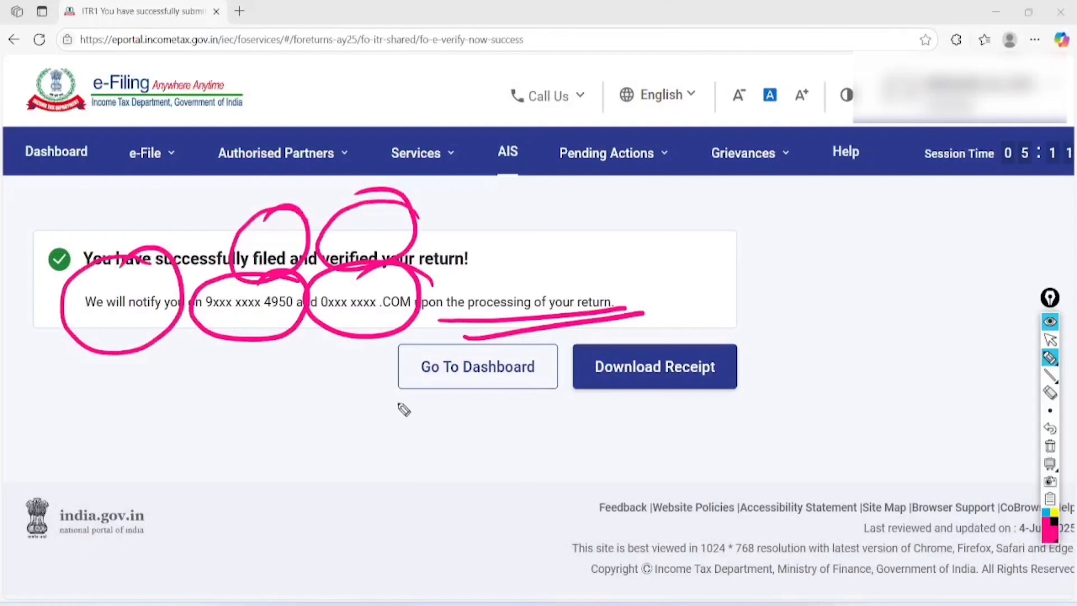
left_click_drag(387, 389, 532, 351)
mouse_move(757, 326)
left_mouse_down()
mouse_move(738, 309)
mouse_move(774, 421)
mouse_move(649, 300)
left_mouse_up()
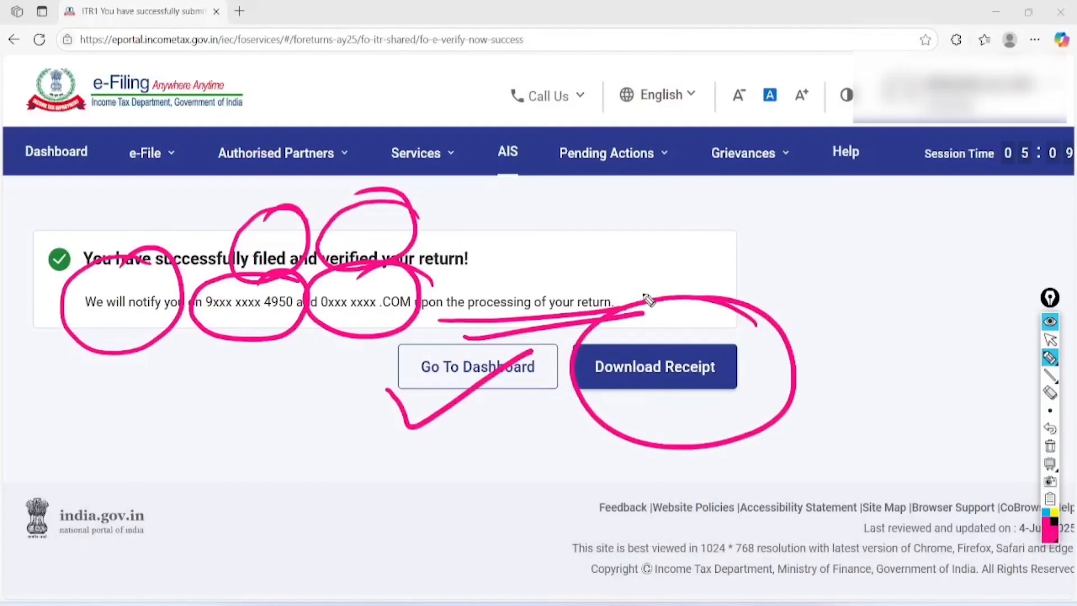
left_click(1050, 446)
- Download the acknowledgement receipt and open the downloaded PDF
left_click(1051, 339)
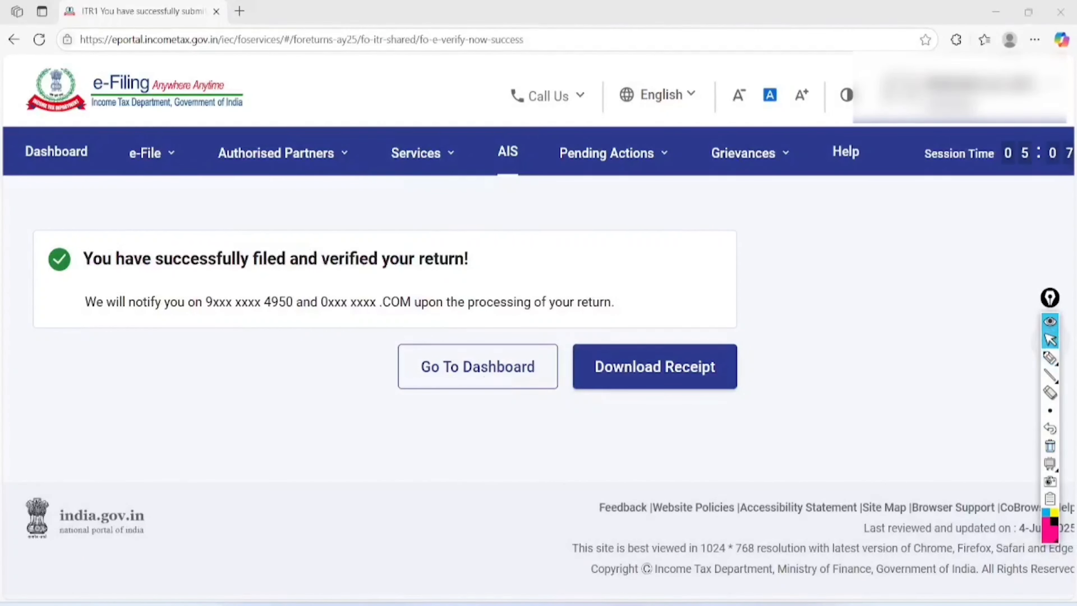
left_click(654, 367)
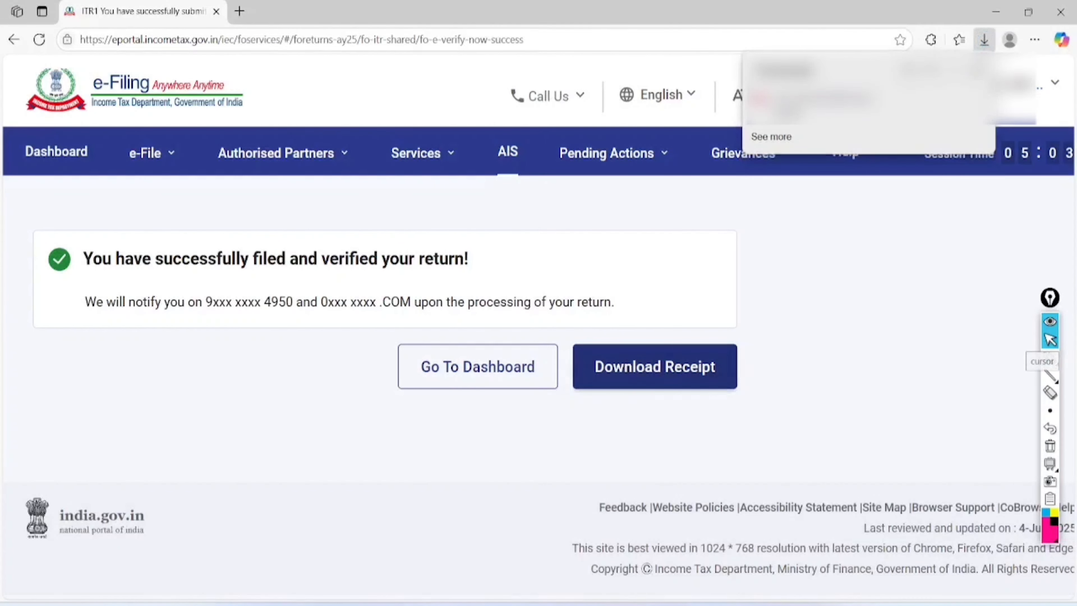
left_click(790, 113)
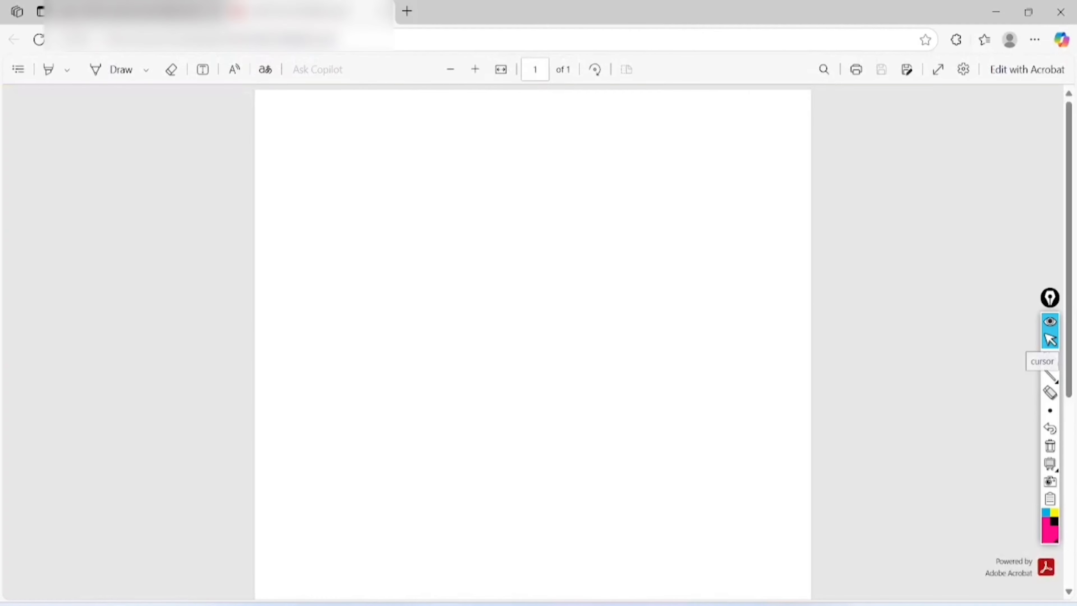
- Circle Assessment Year 2025-26, Total Income 3,38,760, and the taxes paid and refund values with the marker
scroll(533, 342, "up", 3)
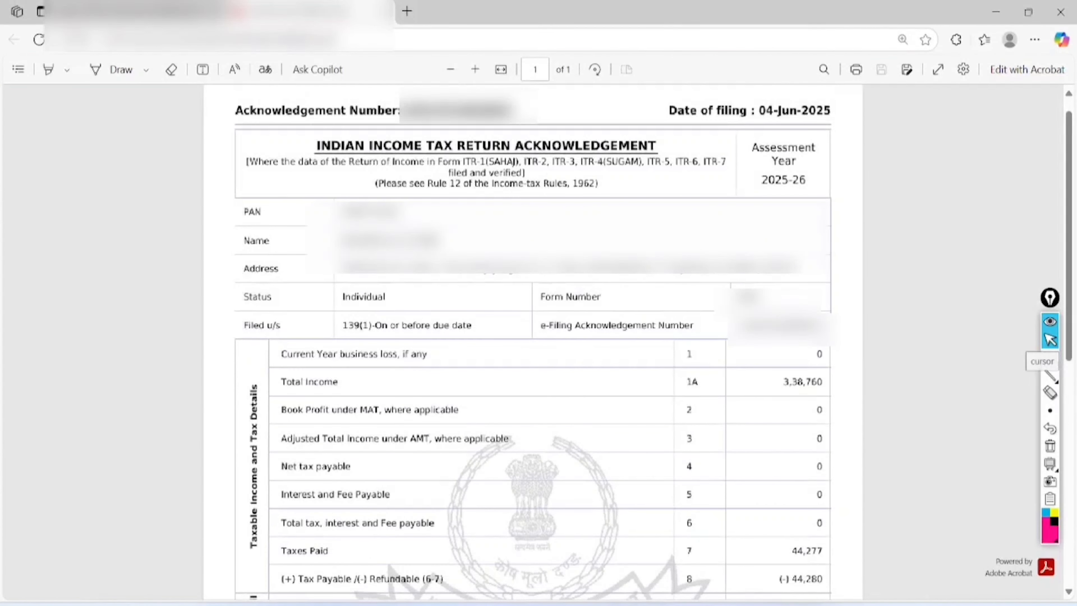
left_click(1050, 358)
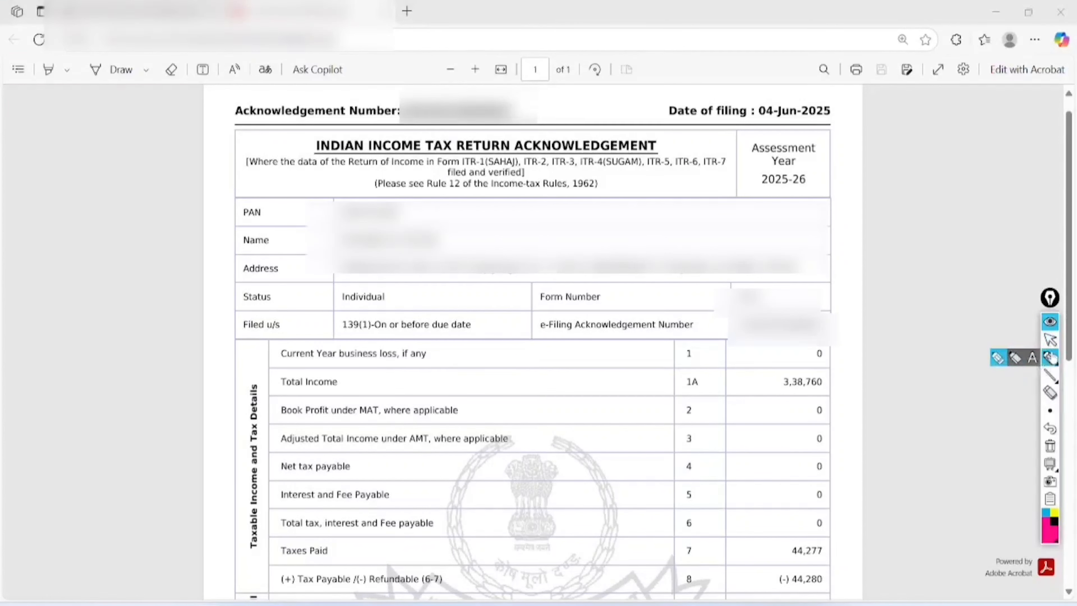
left_click(998, 357)
mouse_move(825, 104)
left_mouse_down()
mouse_move(721, 178)
mouse_move(758, 93)
mouse_move(801, 101)
mouse_move(751, 109)
left_mouse_up()
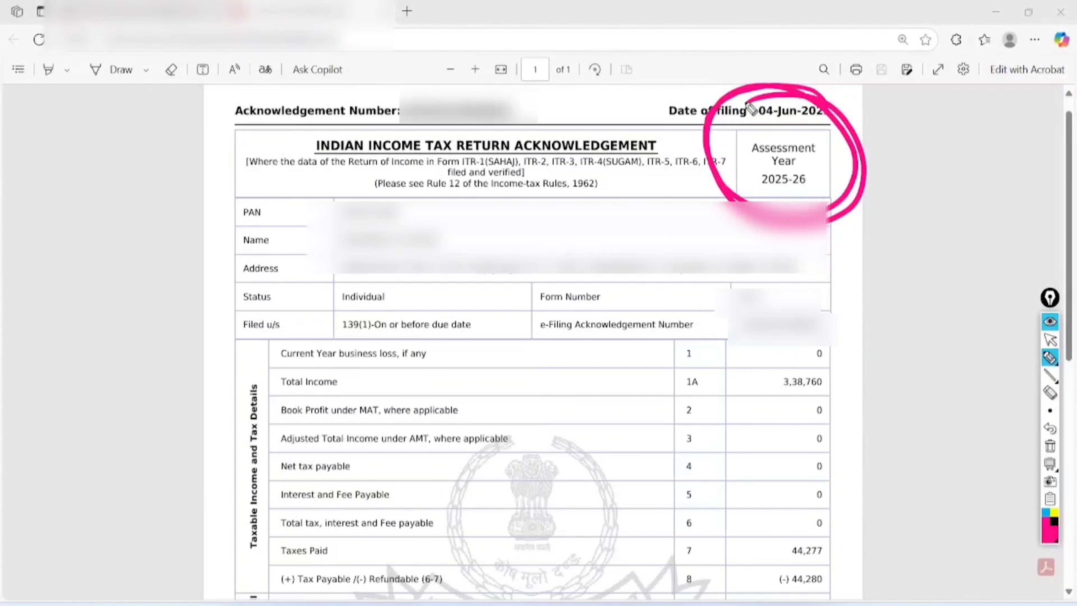
mouse_move(841, 323)
left_mouse_down()
mouse_move(764, 338)
mouse_move(831, 283)
mouse_move(768, 316)
left_mouse_up()
mouse_move(836, 513)
left_mouse_down()
mouse_move(824, 472)
mouse_move(842, 478)
mouse_move(801, 488)
left_mouse_up()
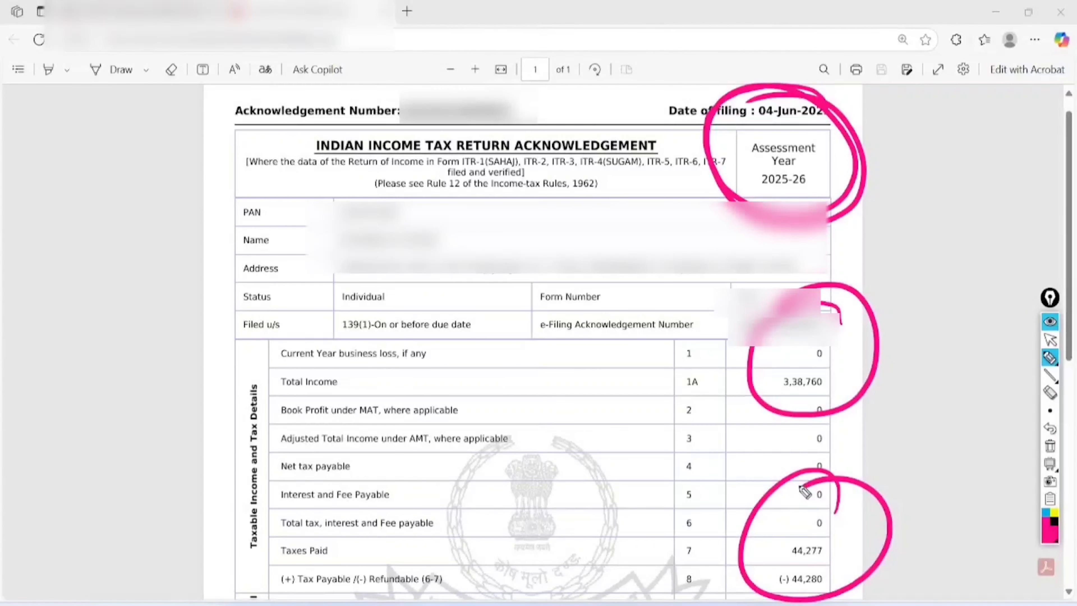
- Handwrite AIS, TIS and 26AS beside the acknowledgement, then erase all notes and circles
mouse_move(97, 275)
left_mouse_down()
mouse_move(105, 197)
mouse_move(123, 236)
left_mouse_up()
left_click_drag(85, 243, 115, 211)
left_click_drag(124, 166, 144, 225)
mouse_move(152, 140)
left_mouse_down()
mouse_move(173, 197)
mouse_move(158, 208)
left_mouse_up()
mouse_move(100, 292)
left_mouse_down()
mouse_move(153, 237)
mouse_move(151, 293)
left_mouse_up()
mouse_move(164, 200)
left_mouse_down()
mouse_move(174, 282)
mouse_move(187, 254)
left_mouse_up()
left_click_drag(153, 345, 187, 336)
mouse_move(182, 288)
left_mouse_down()
mouse_move(185, 329)
mouse_move(214, 254)
left_mouse_up()
left_click_drag(215, 237, 204, 303)
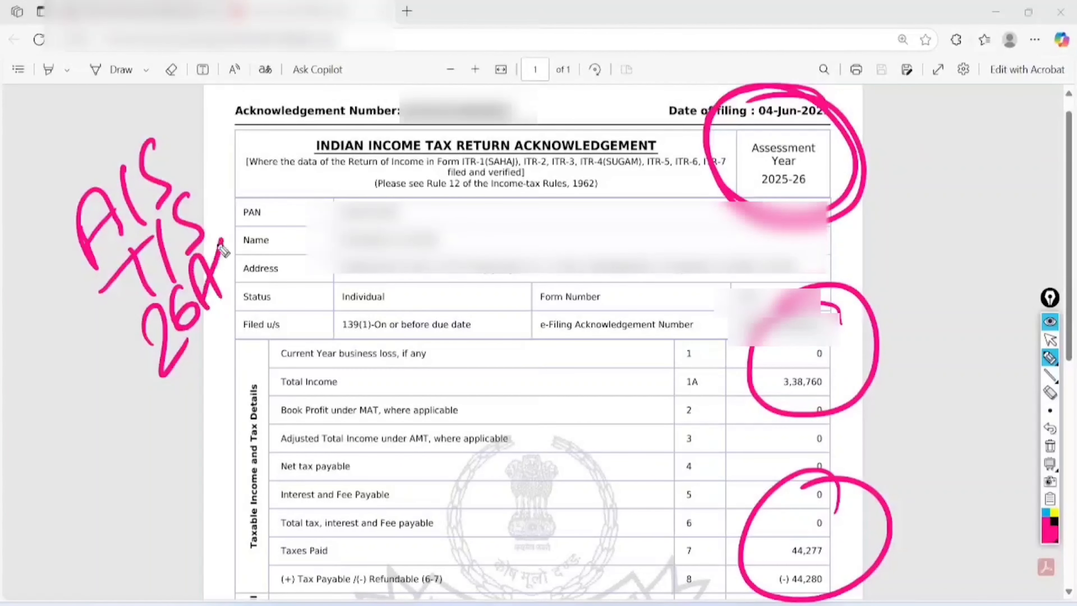
left_click_drag(232, 254, 228, 295)
left_click(1050, 445)
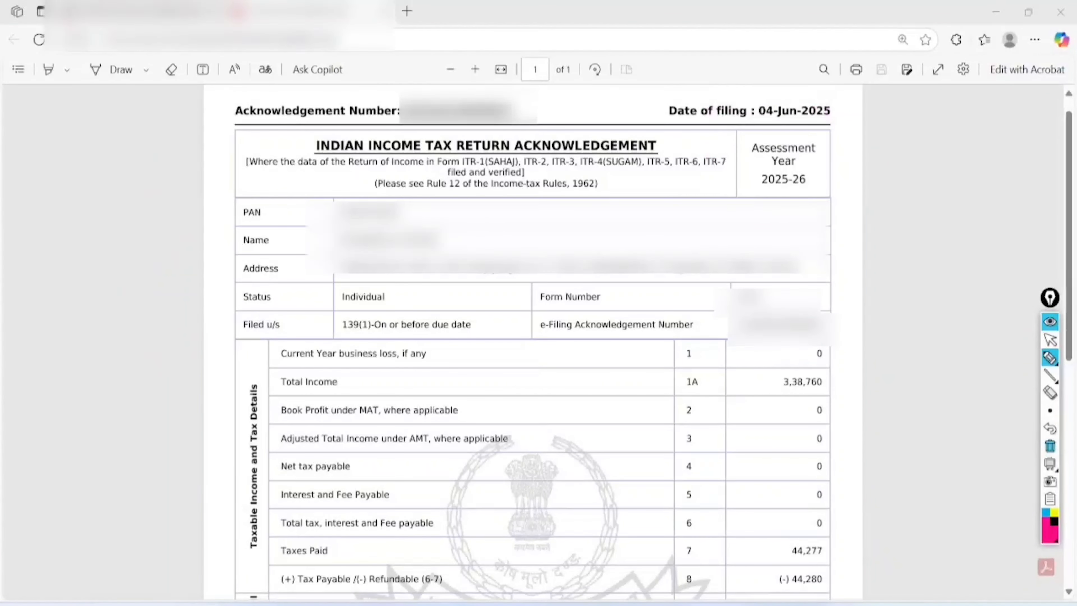
- Handwrite a contact phone number beside the form, underline it and circle it
mouse_move(42, 161)
left_mouse_down()
mouse_move(53, 208)
mouse_move(46, 146)
left_mouse_up()
mouse_move(64, 148)
left_mouse_down()
mouse_move(77, 164)
mouse_move(96, 149)
mouse_move(112, 159)
left_mouse_up()
mouse_move(118, 109)
left_mouse_down()
mouse_move(119, 159)
mouse_move(140, 127)
left_mouse_up()
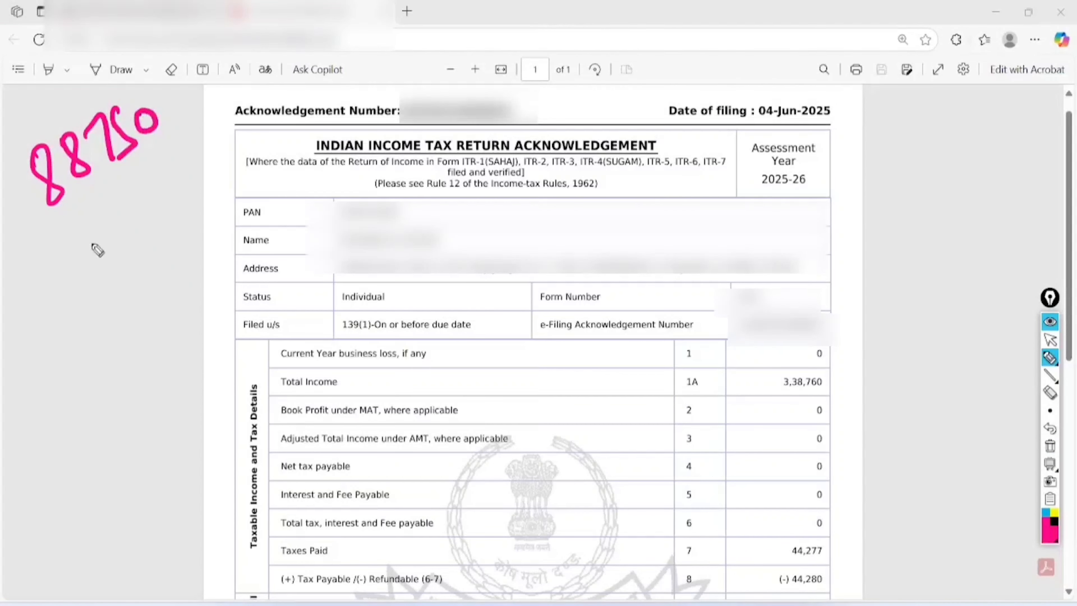
left_click_drag(56, 216, 97, 250)
mouse_move(93, 204)
left_mouse_down()
mouse_move(167, 162)
mouse_move(144, 212)
left_mouse_up()
mouse_move(199, 176)
left_mouse_down()
mouse_move(85, 272)
mouse_move(206, 194)
left_mouse_up()
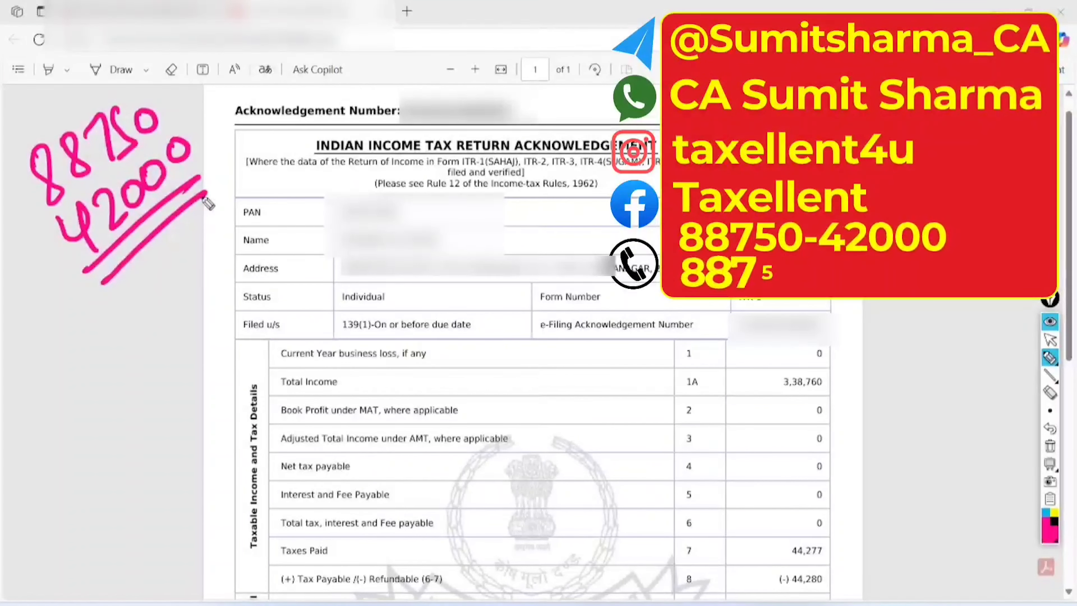
mouse_move(123, 60)
left_mouse_down()
mouse_move(235, 274)
mouse_move(123, 84)
left_mouse_up()
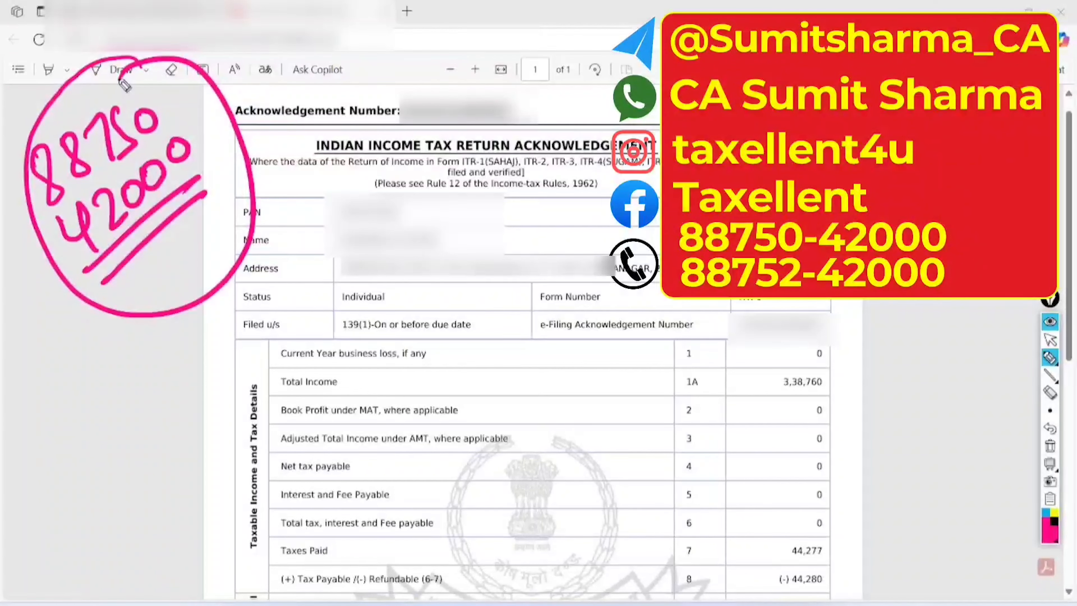
- Handwrite 'Like' beside the form and underline it twice
mouse_move(521, 191)
left_mouse_down()
mouse_move(545, 229)
mouse_move(613, 170)
left_mouse_up()
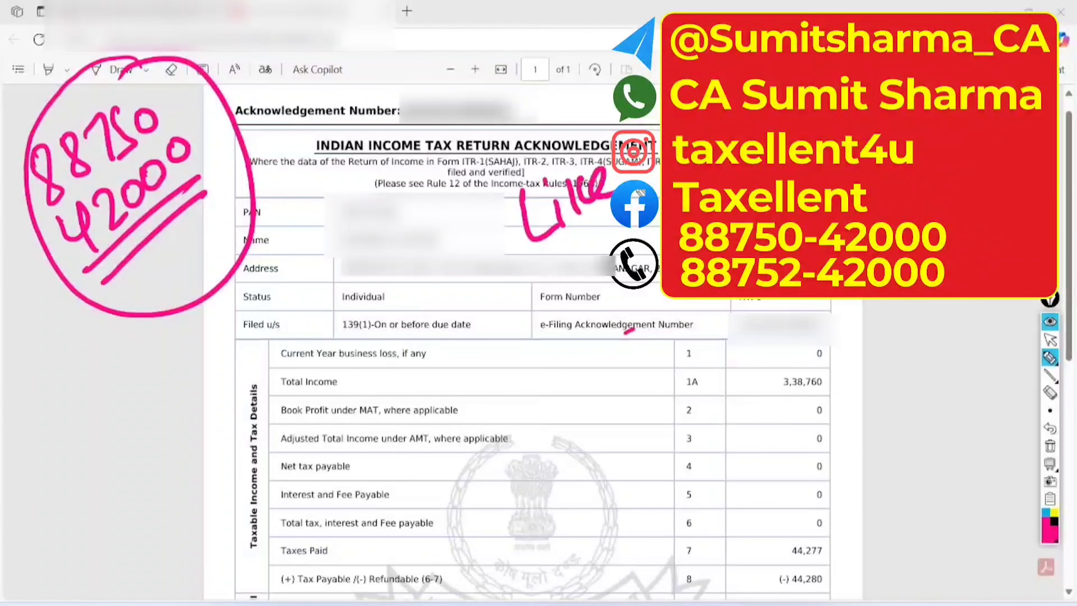
left_click_drag(550, 247, 636, 202)
left_click_drag(571, 254, 600, 236)
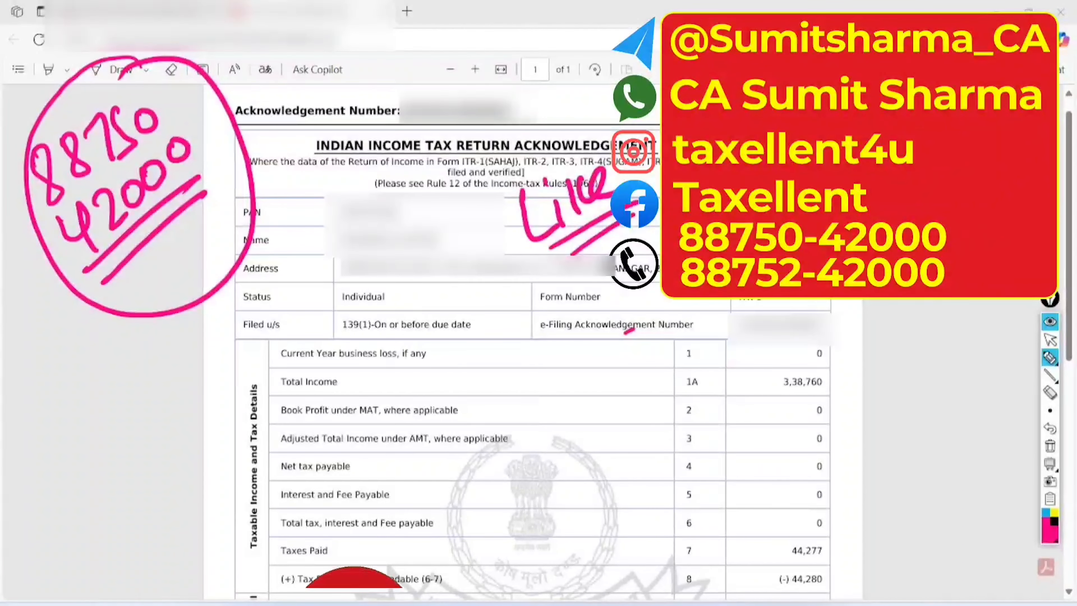